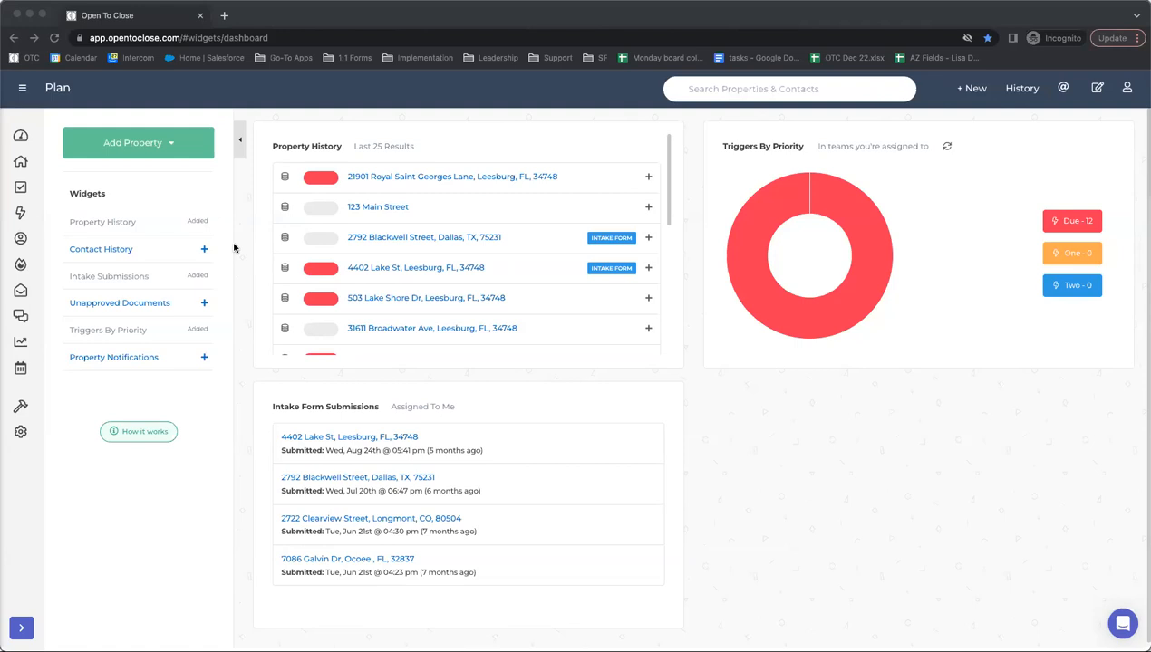
- Open the field editor from the wrench flyout and scroll through its fields
{"action": "mouse_move", "coordinate": [9, 416]}
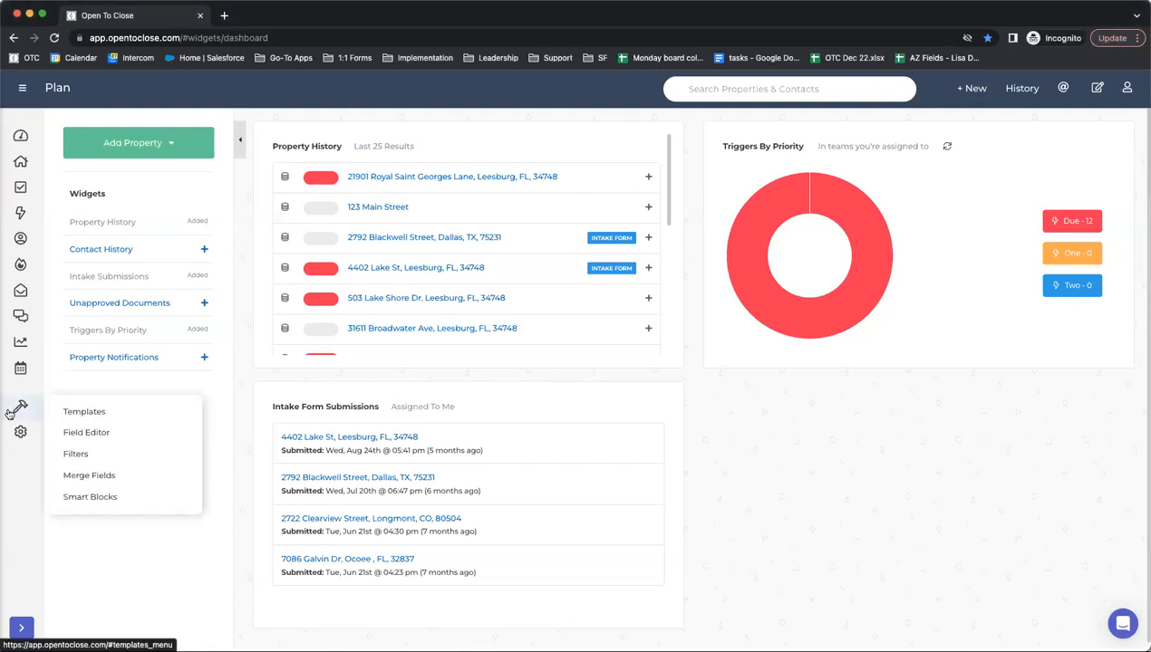
{"action": "left_click", "coordinate": [87, 434]}
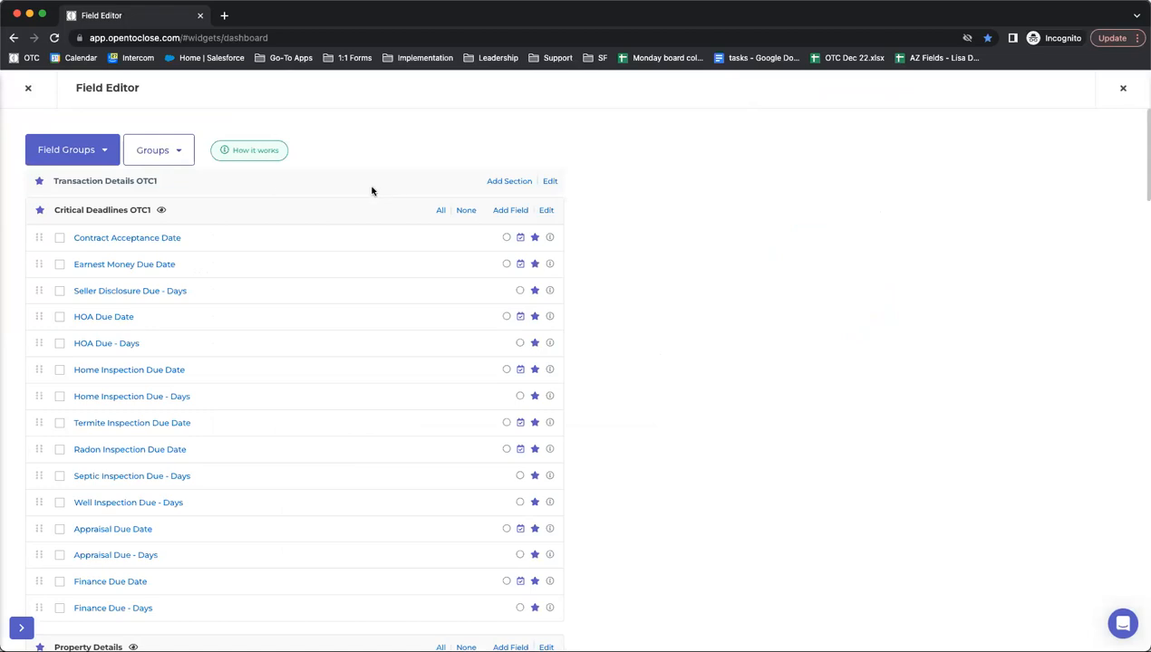
{"action": "scroll", "coordinate": [371, 190], "scroll_direction": "down", "scroll_amount": 2}
{"action": "scroll", "coordinate": [371, 190], "scroll_direction": "up", "scroll_amount": 2}
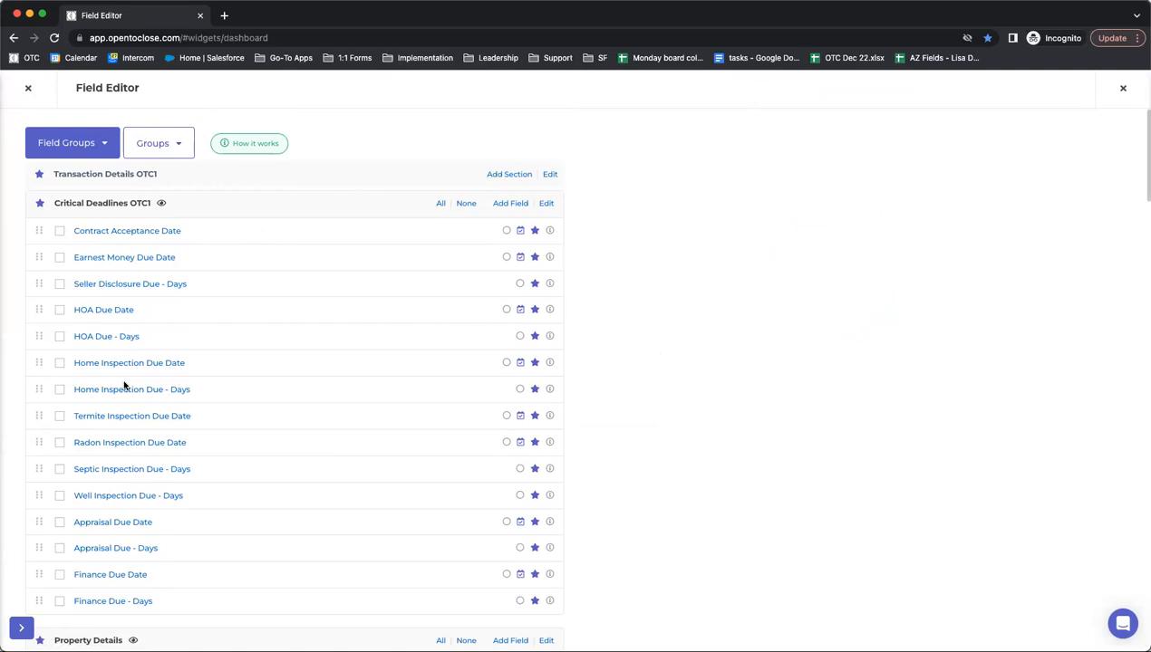
{"action": "scroll", "coordinate": [95, 421], "scroll_direction": "down", "scroll_amount": 3}
{"action": "scroll", "coordinate": [95, 421], "scroll_direction": "down", "scroll_amount": 15}
{"action": "scroll", "coordinate": [94, 420], "scroll_direction": "down", "scroll_amount": 18}
{"action": "scroll", "coordinate": [95, 421], "scroll_direction": "down", "scroll_amount": 18}
{"action": "scroll", "coordinate": [94, 421], "scroll_direction": "up", "scroll_amount": 20}
{"action": "scroll", "coordinate": [95, 420], "scroll_direction": "up", "scroll_amount": 20}
- Show the list of field groups, then close the field editor back to the dashboard
{"action": "left_click", "coordinate": [62, 150]}
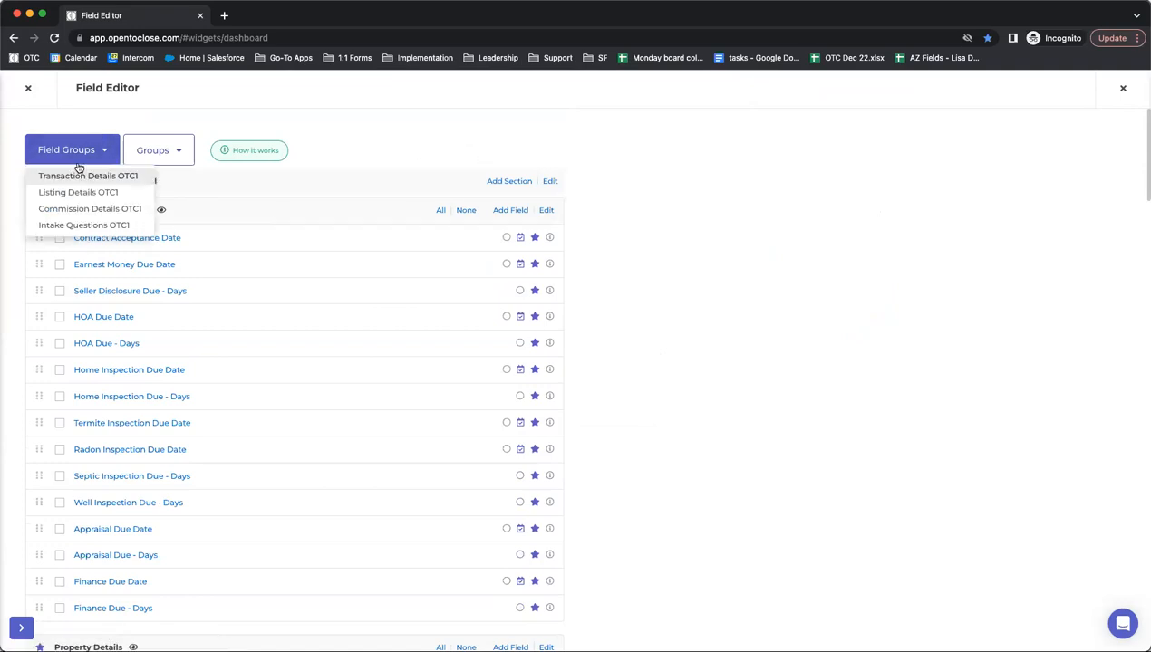
{"action": "left_click_drag", "start_coordinate": [55, 210], "coordinate": [174, 217]}
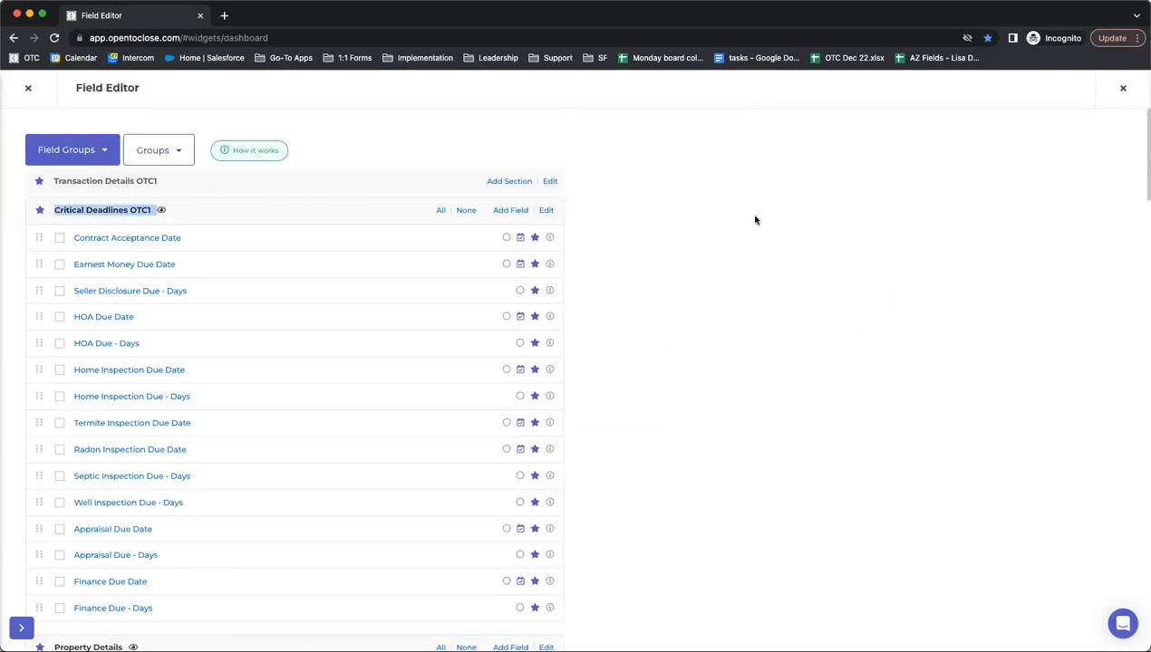
{"action": "left_click", "coordinate": [28, 88]}
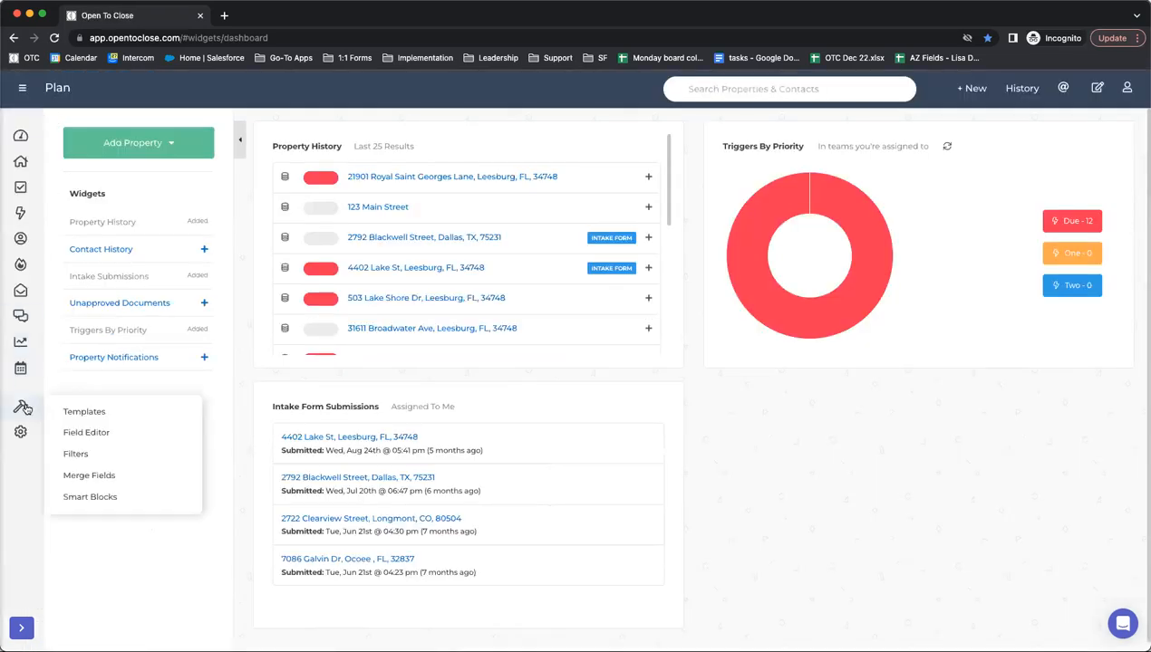
- Open the Template Editor and switch from Email Templates to the Buyer Specific UC Tasks task templates
{"action": "left_click", "coordinate": [74, 412]}
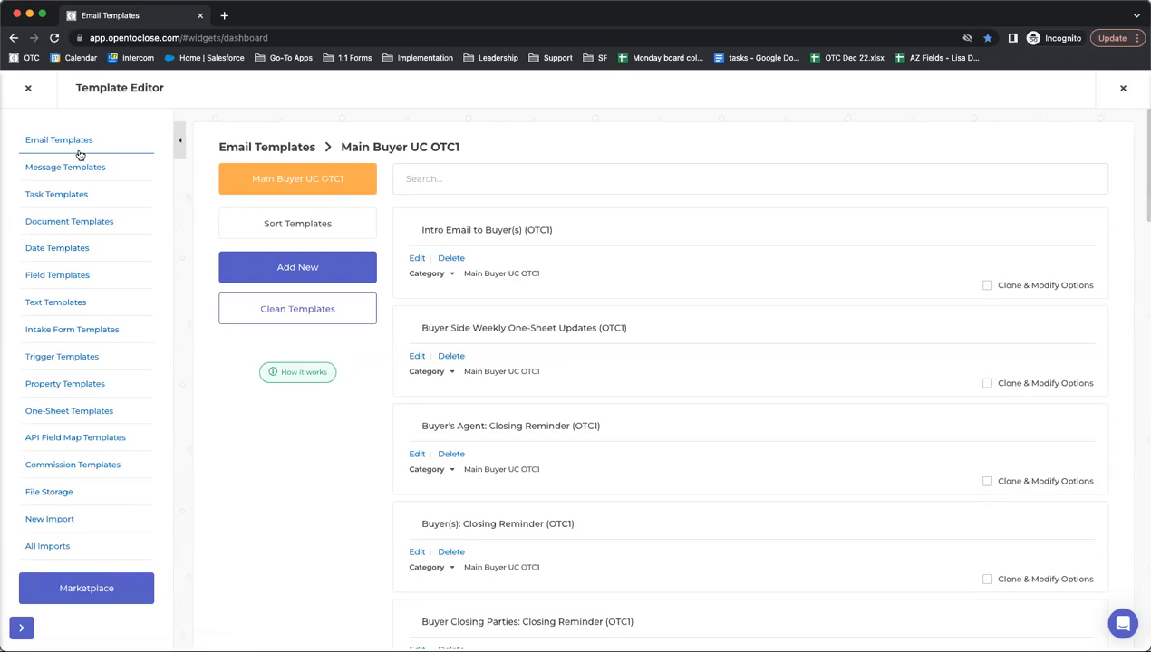
{"action": "scroll", "coordinate": [589, 308], "scroll_direction": "down", "scroll_amount": 6}
{"action": "scroll", "coordinate": [521, 311], "scroll_direction": "down", "scroll_amount": 10}
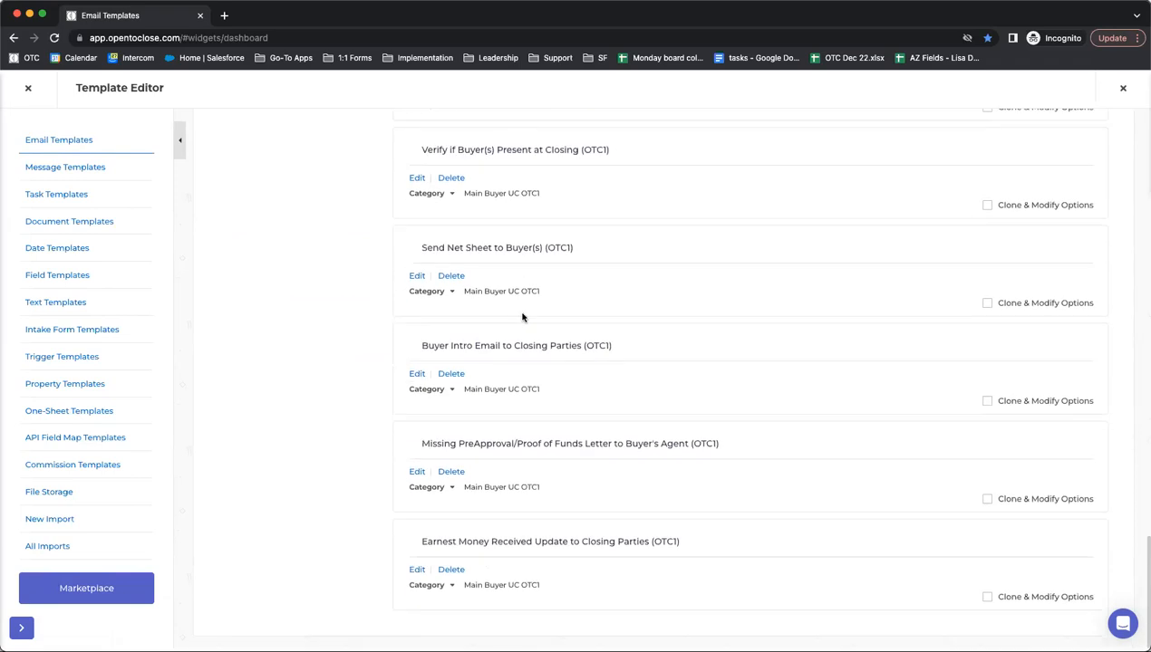
{"action": "scroll", "coordinate": [511, 329], "scroll_direction": "down", "scroll_amount": 10}
{"action": "scroll", "coordinate": [211, 270], "scroll_direction": "up", "scroll_amount": 20}
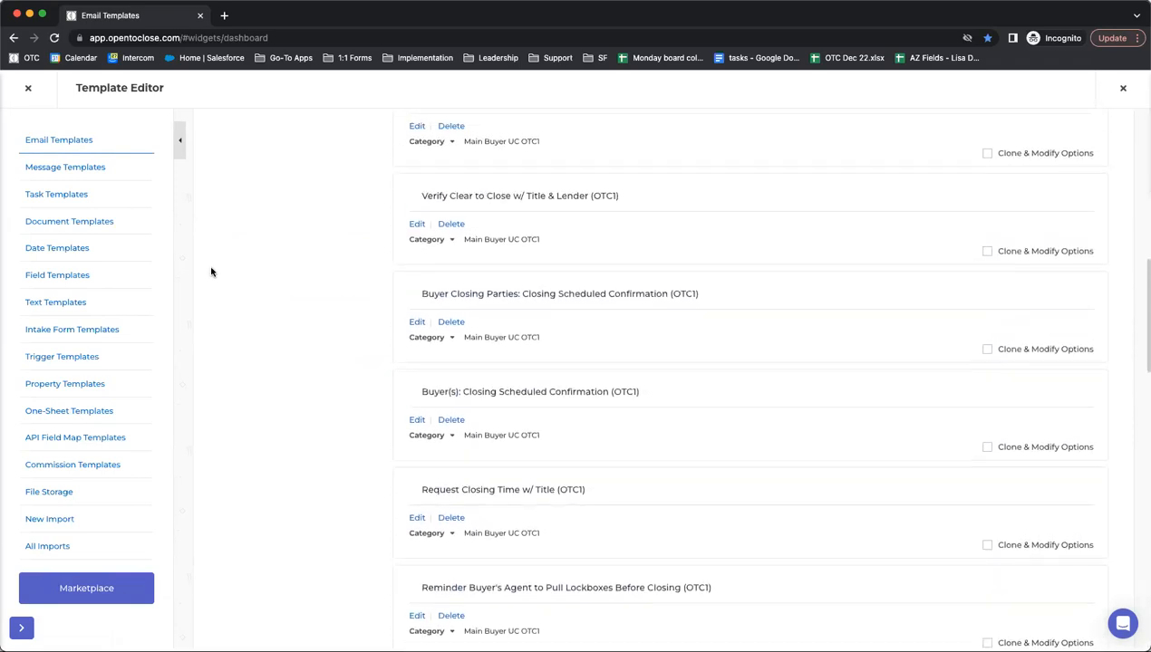
{"action": "left_click", "coordinate": [48, 197]}
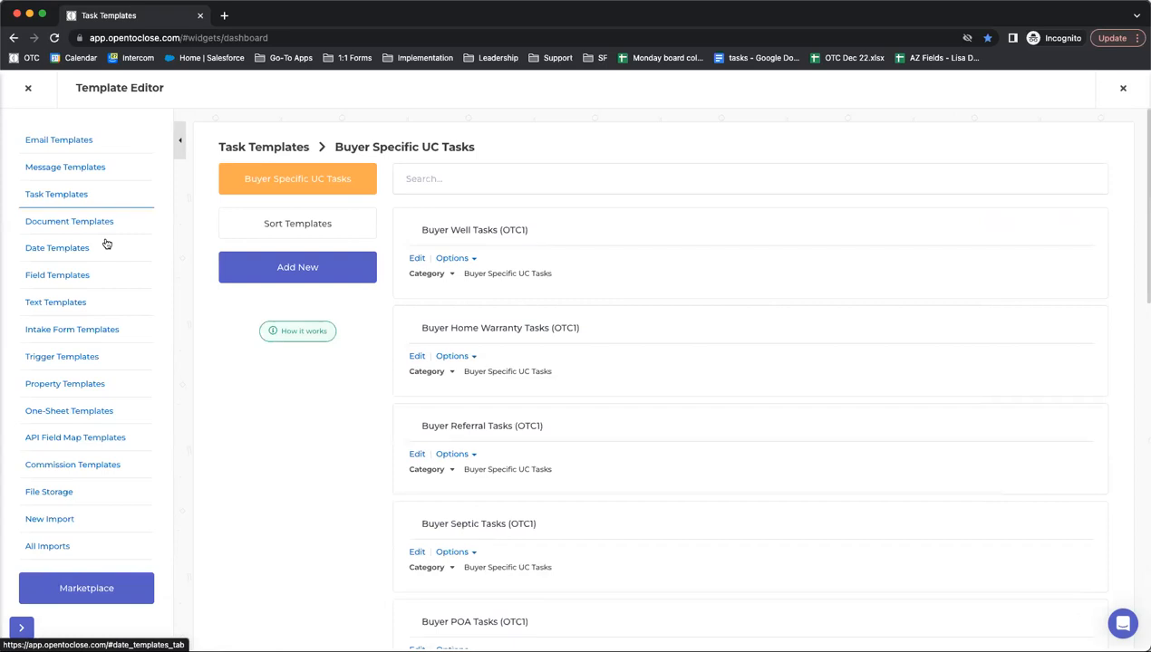
{"action": "left_click", "coordinate": [280, 180]}
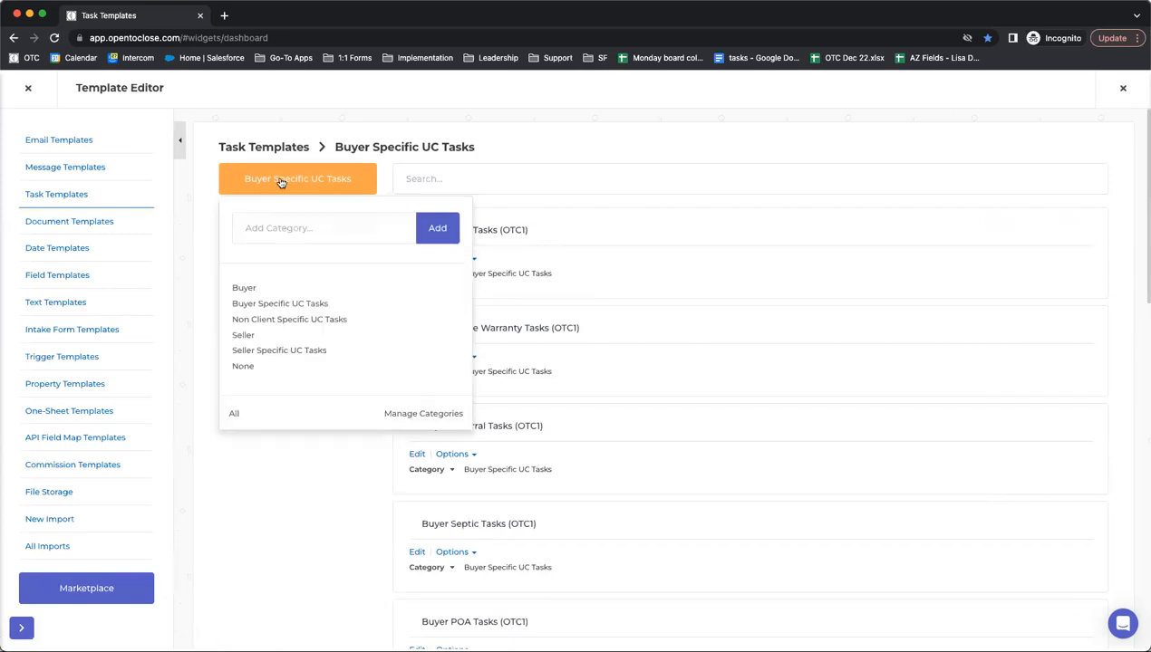
{"action": "left_click", "coordinate": [261, 480]}
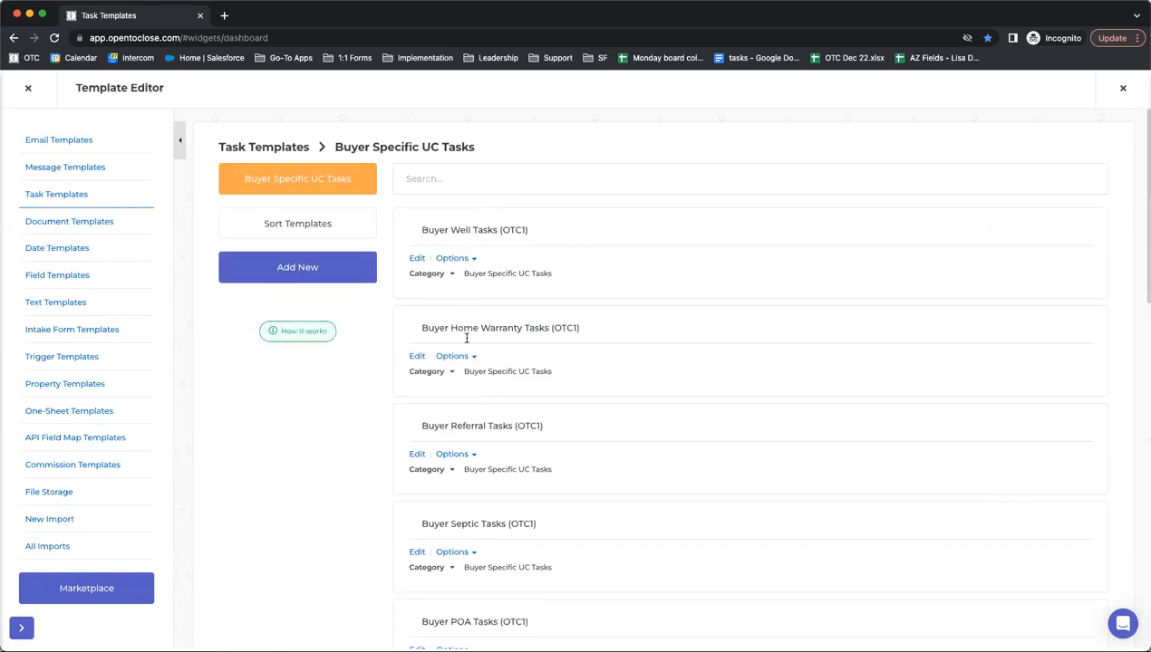
{"action": "left_click", "coordinate": [411, 231]}
{"action": "left_click", "coordinate": [416, 327]}
{"action": "left_click", "coordinate": [415, 424]}
{"action": "scroll", "coordinate": [589, 439], "scroll_direction": "down", "scroll_amount": 5}
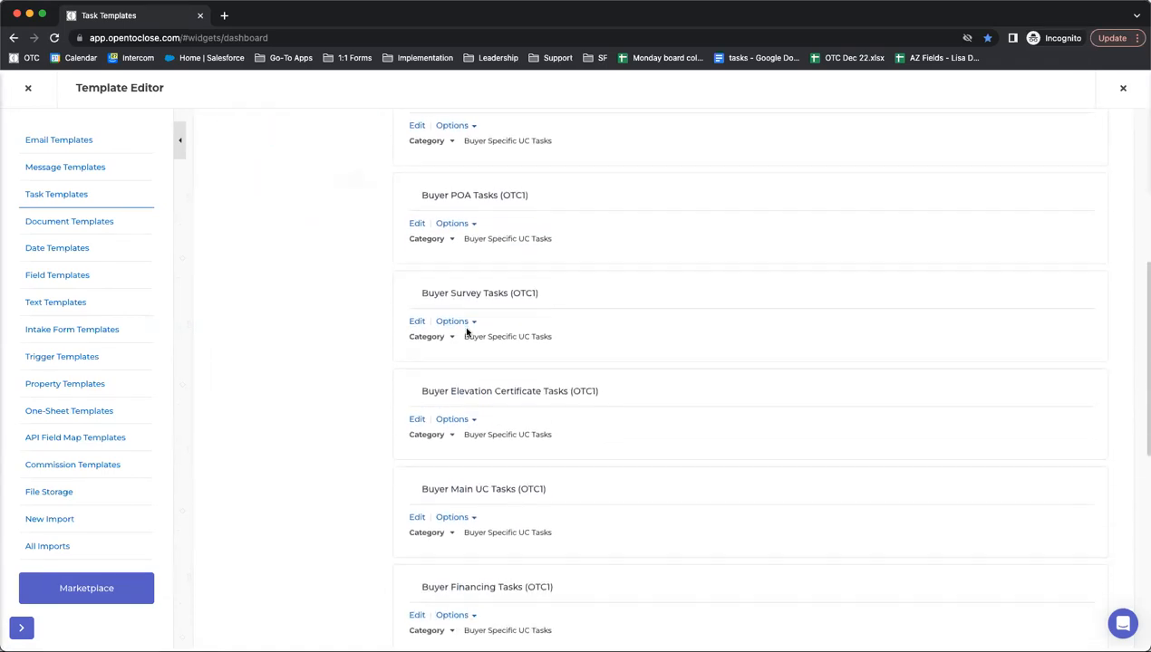
{"action": "scroll", "coordinate": [467, 478], "scroll_direction": "down", "scroll_amount": 6}
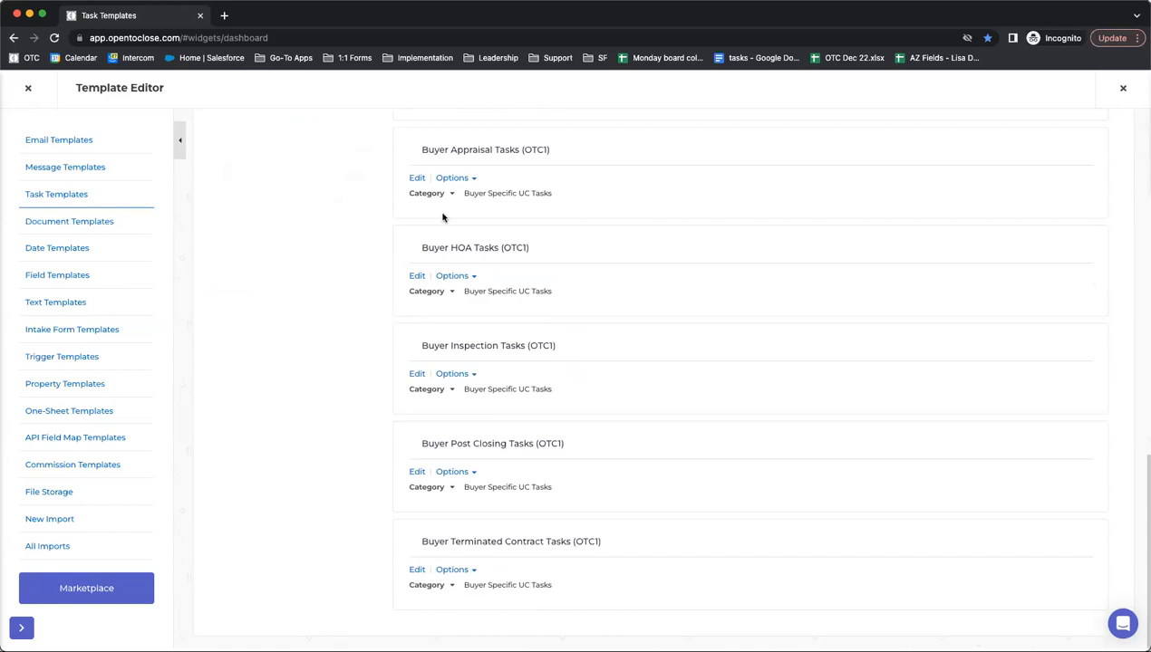
{"action": "scroll", "coordinate": [334, 349], "scroll_direction": "up", "scroll_amount": 5}
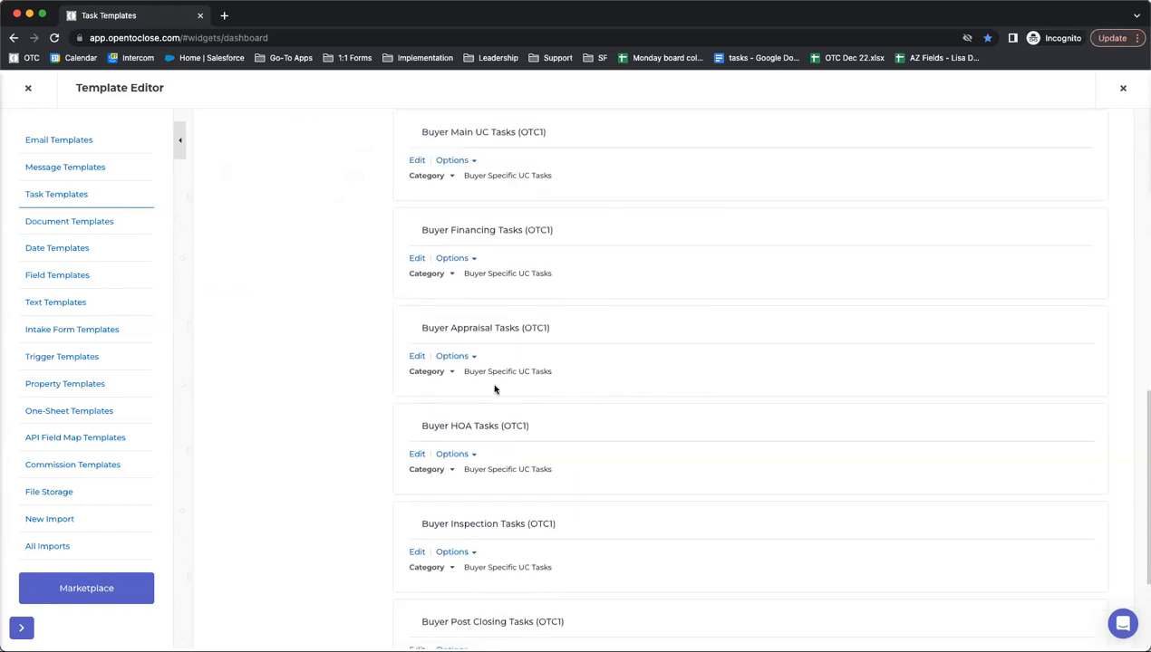
- Look inside the Buyer Main UC Tasks template, then return to the Buyer Specific UC Tasks list
{"action": "left_click", "coordinate": [414, 402]}
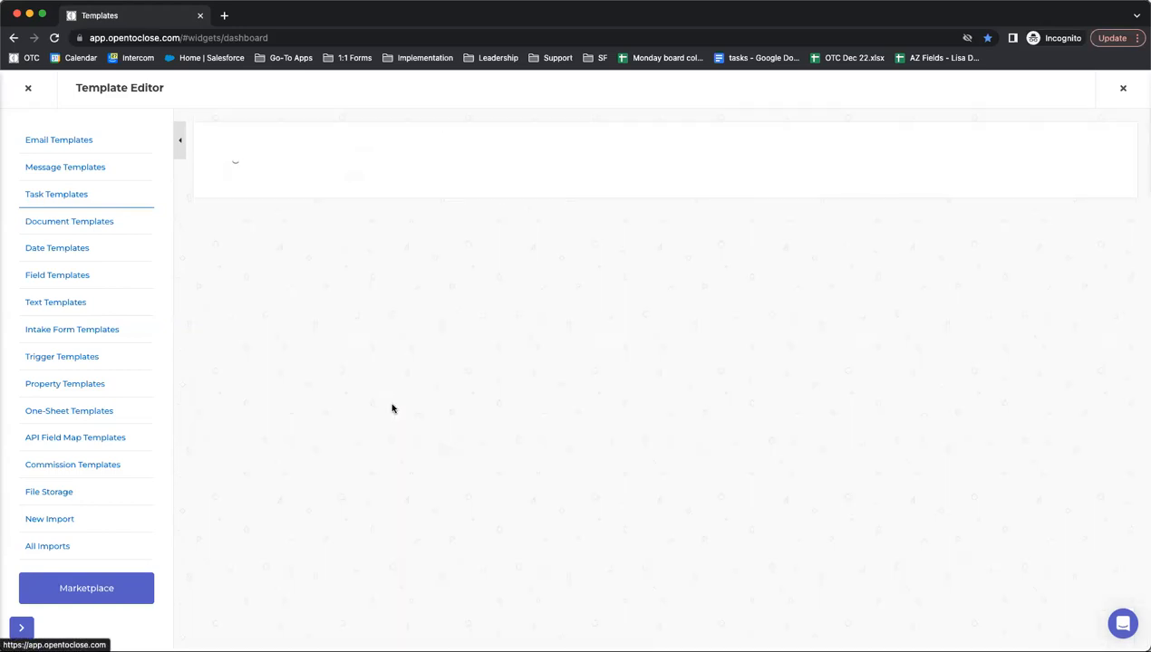
{"action": "scroll", "coordinate": [946, 432], "scroll_direction": "down", "scroll_amount": 2}
{"action": "scroll", "coordinate": [946, 431], "scroll_direction": "up", "scroll_amount": 2}
{"action": "left_click", "coordinate": [232, 149]}
- Edit the Buyers Residential Contract (OTC1) intake form and view its Form Conditions
{"action": "left_click", "coordinate": [108, 328]}
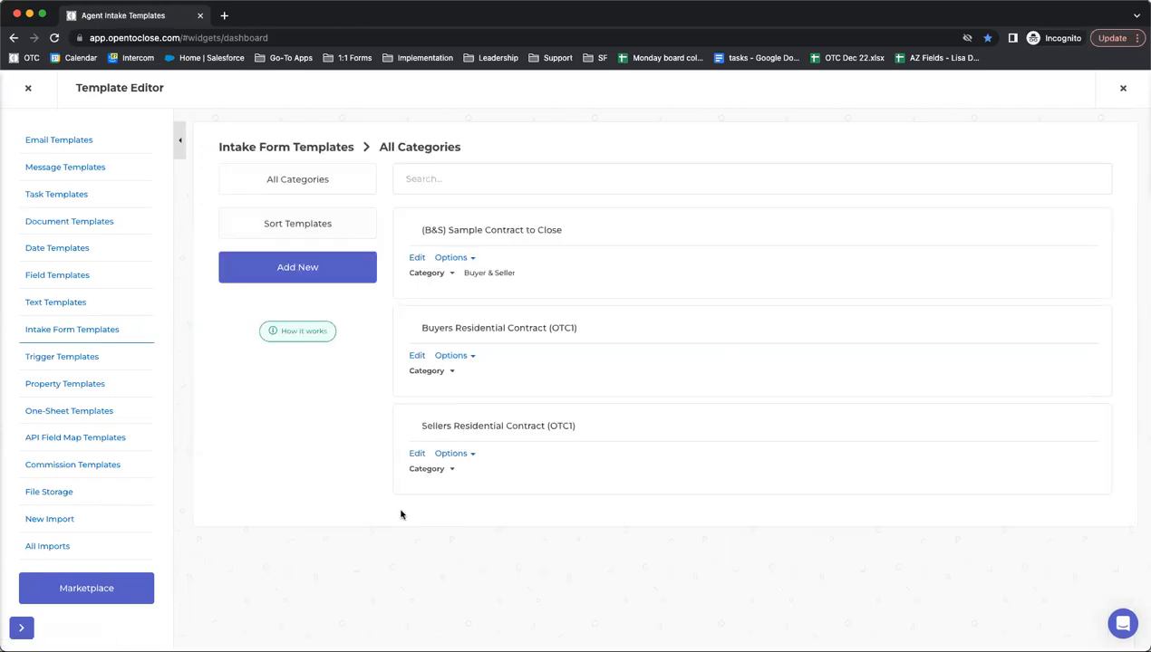
{"action": "left_click", "coordinate": [418, 356]}
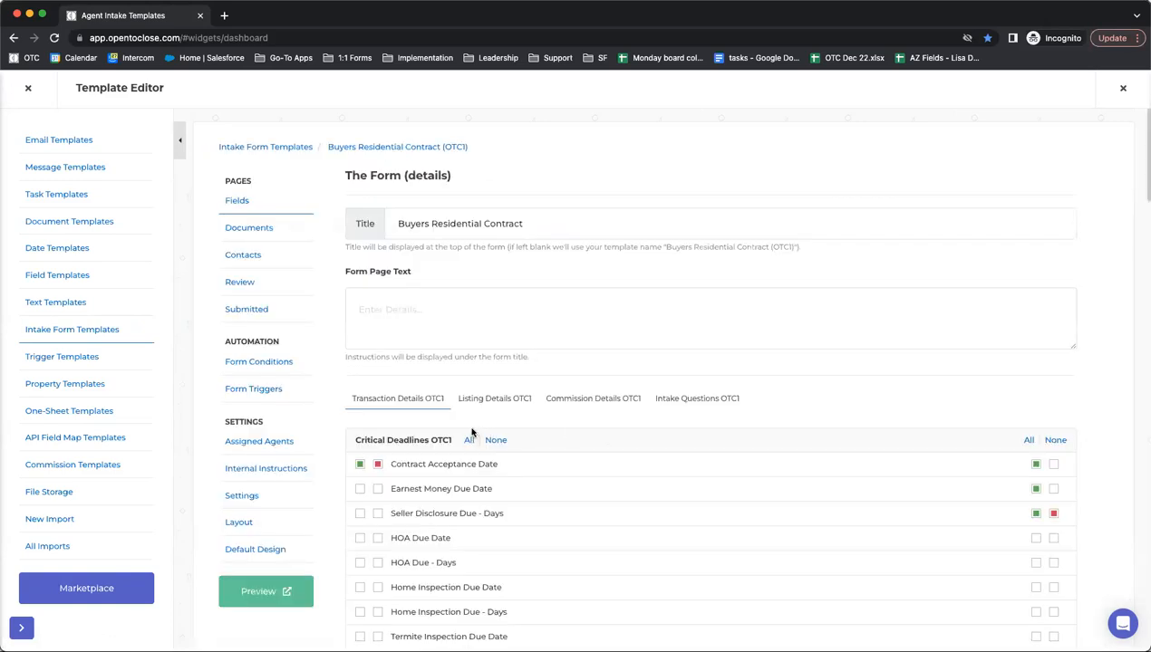
{"action": "left_click", "coordinate": [247, 369]}
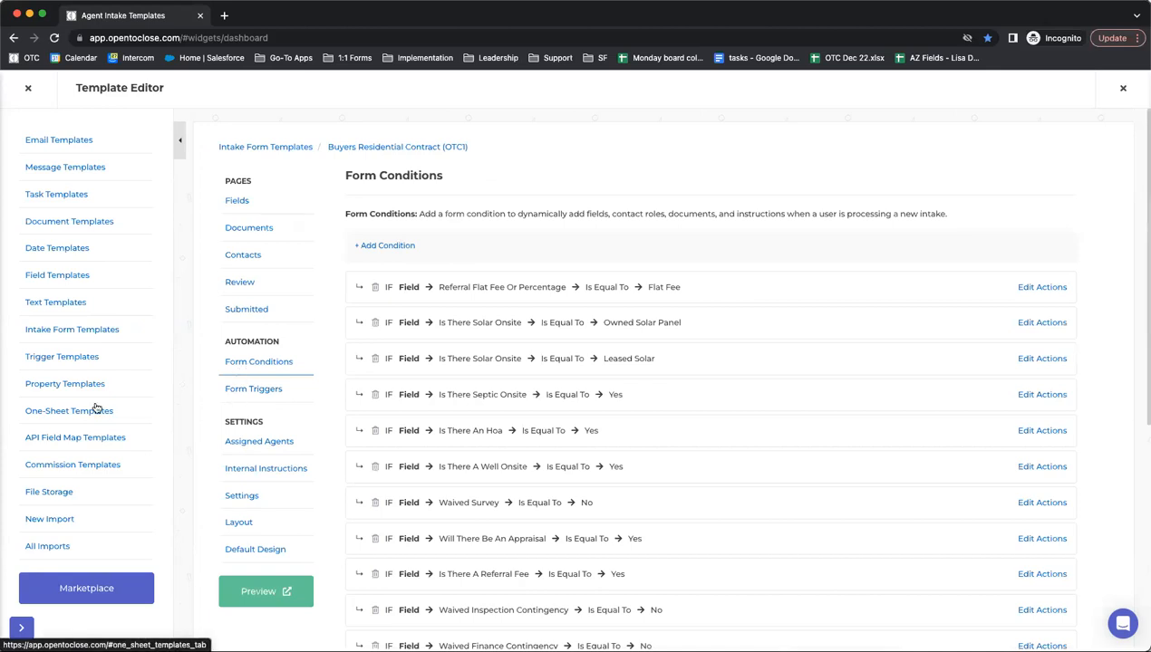
{"action": "left_click_drag", "start_coordinate": [466, 147], "coordinate": [326, 146]}
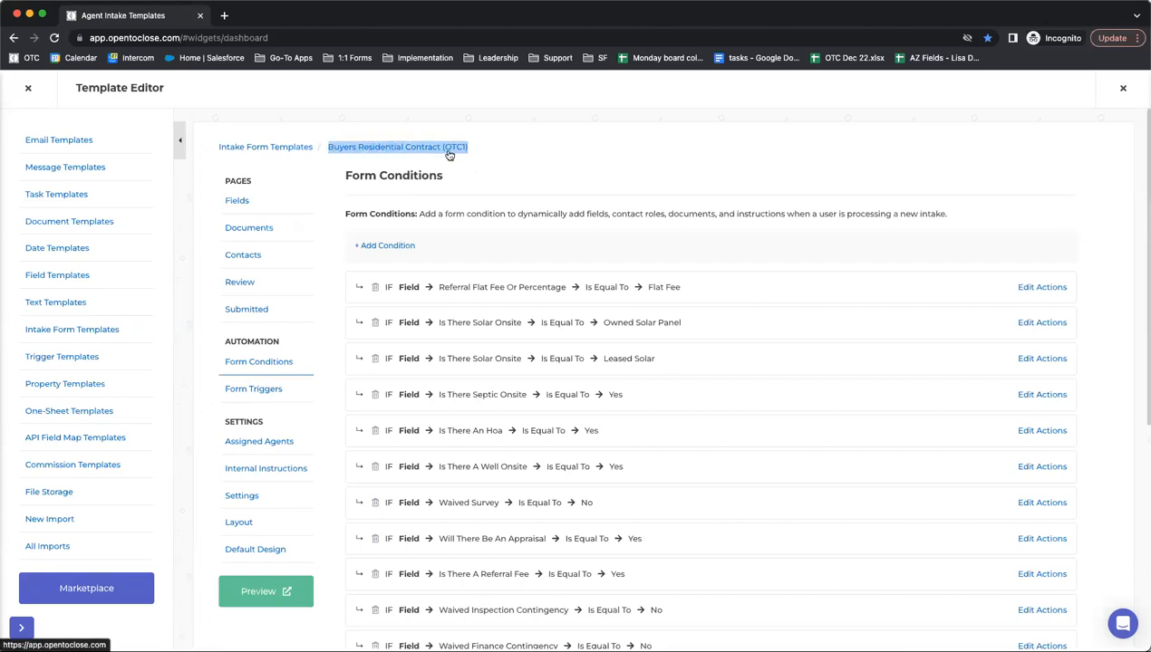
- Scroll through the intake form's Form Triggers, then close the template editor
{"action": "left_click", "coordinate": [258, 397]}
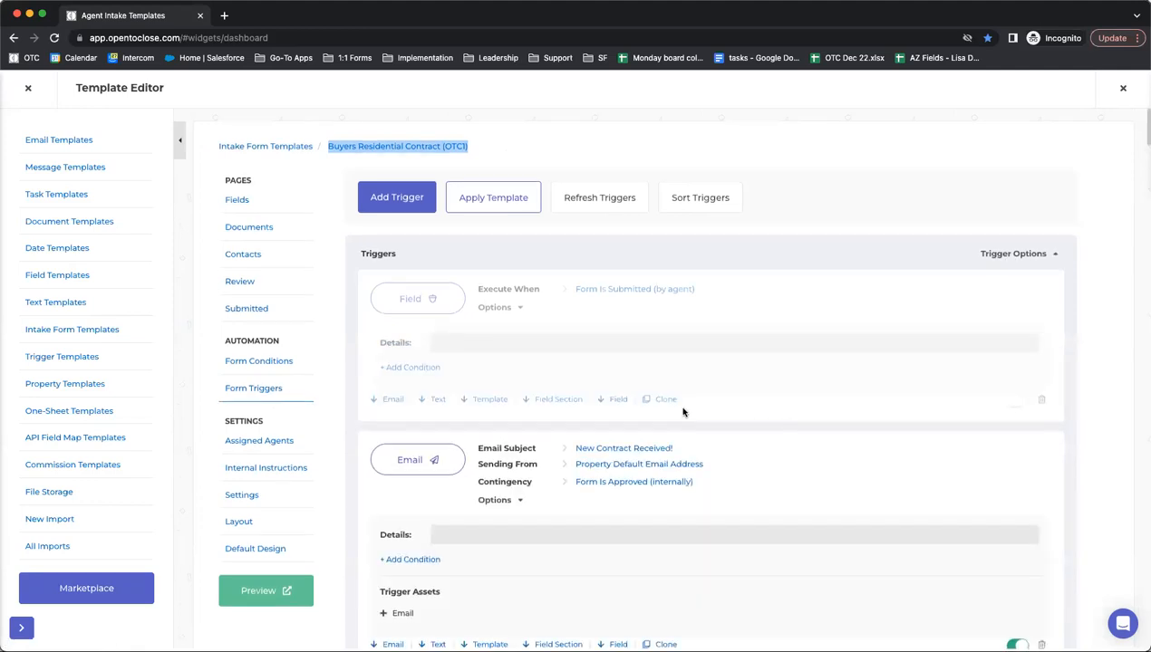
{"action": "scroll", "coordinate": [683, 411], "scroll_direction": "down", "scroll_amount": 5}
{"action": "scroll", "coordinate": [683, 410], "scroll_direction": "up", "scroll_amount": 5}
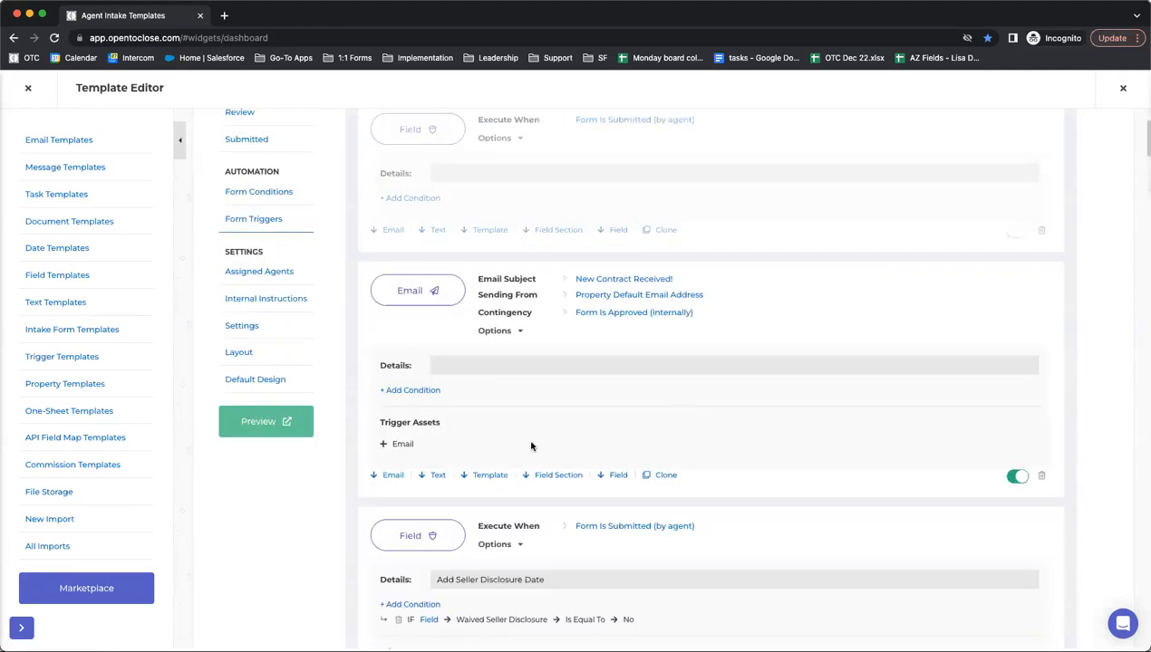
{"action": "scroll", "coordinate": [561, 331], "scroll_direction": "up", "scroll_amount": 1}
{"action": "scroll", "coordinate": [416, 414], "scroll_direction": "down", "scroll_amount": 6}
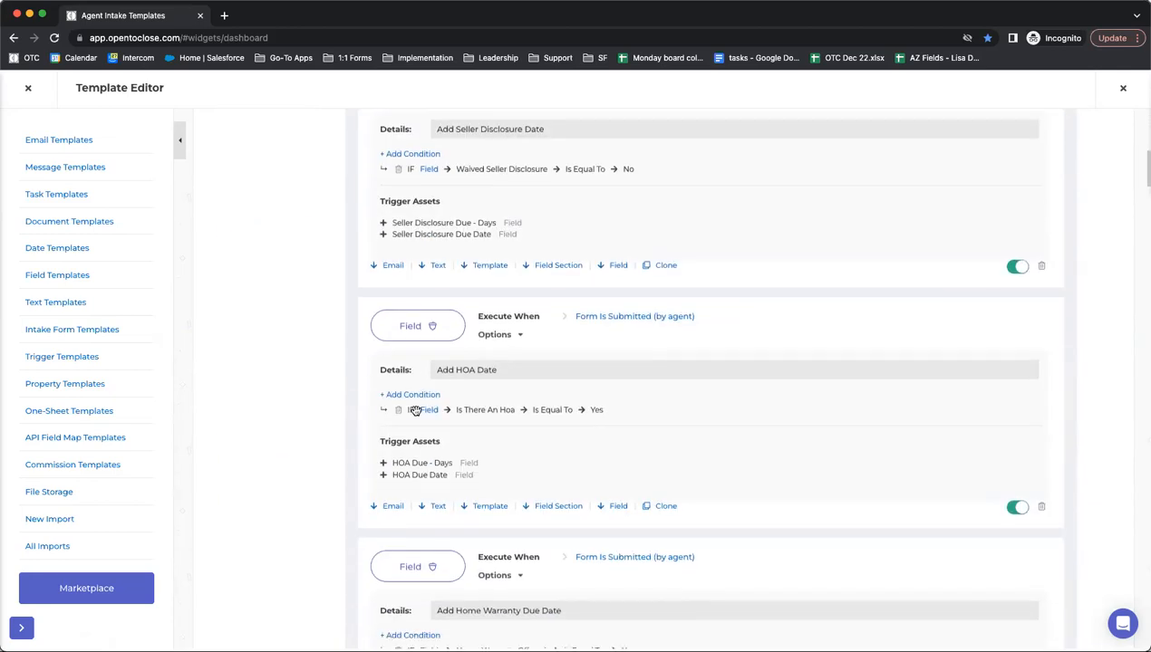
{"action": "scroll", "coordinate": [419, 410], "scroll_direction": "down", "scroll_amount": 1}
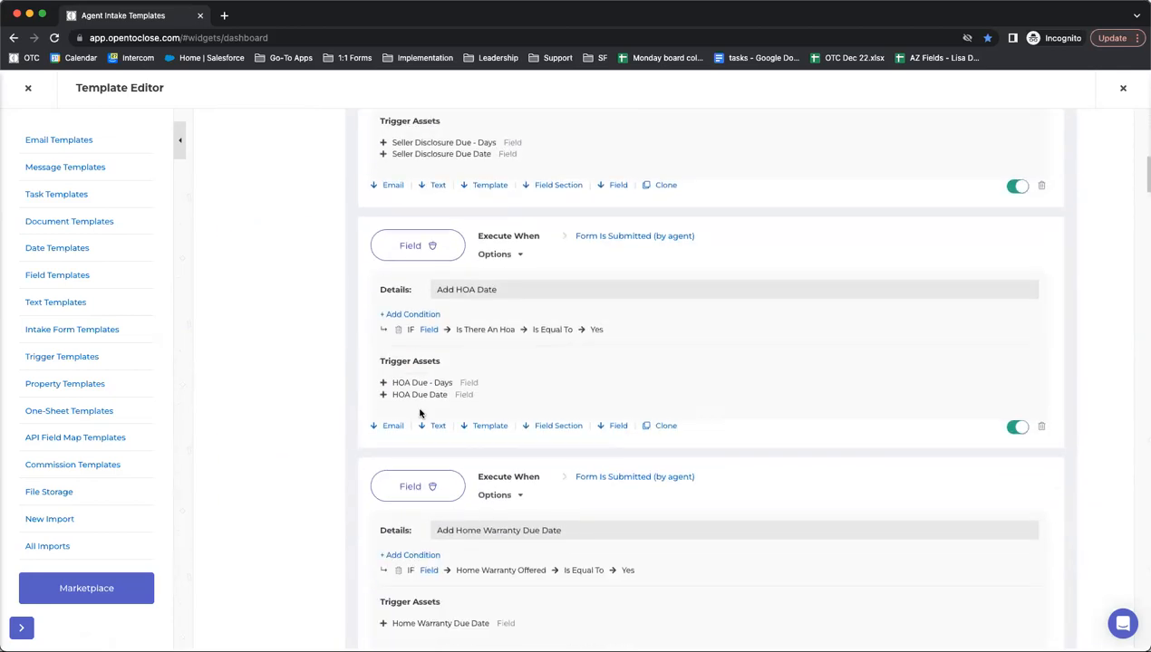
{"action": "scroll", "coordinate": [419, 412], "scroll_direction": "down", "scroll_amount": 4}
{"action": "scroll", "coordinate": [419, 414], "scroll_direction": "down", "scroll_amount": 4}
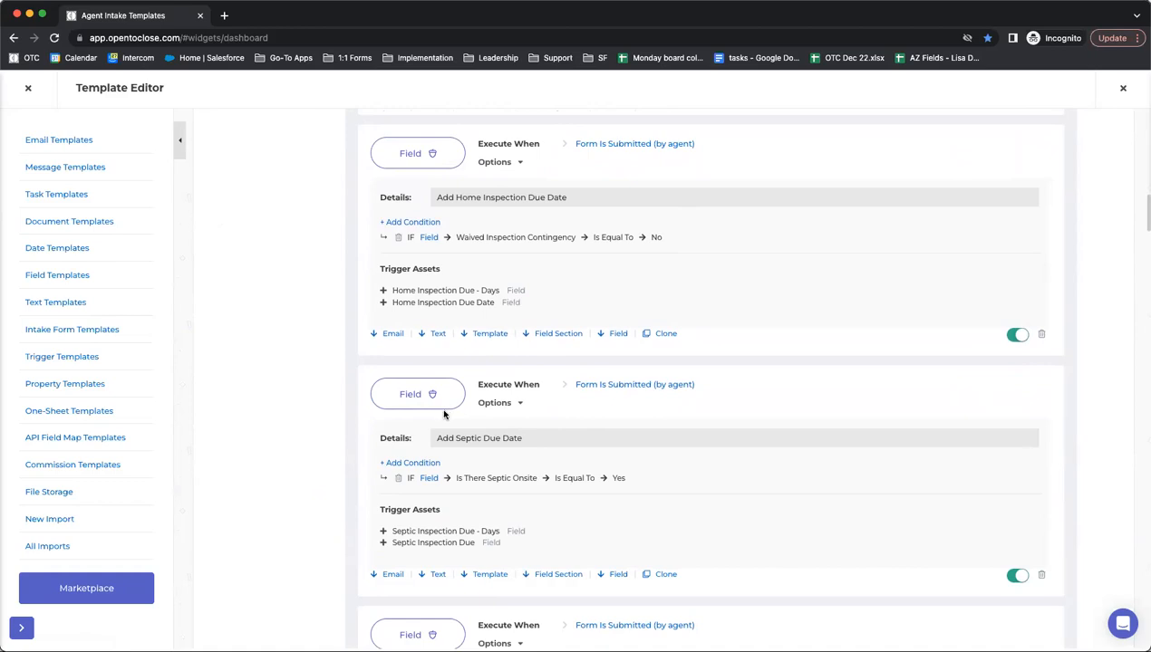
{"action": "scroll", "coordinate": [455, 422], "scroll_direction": "up", "scroll_amount": 10}
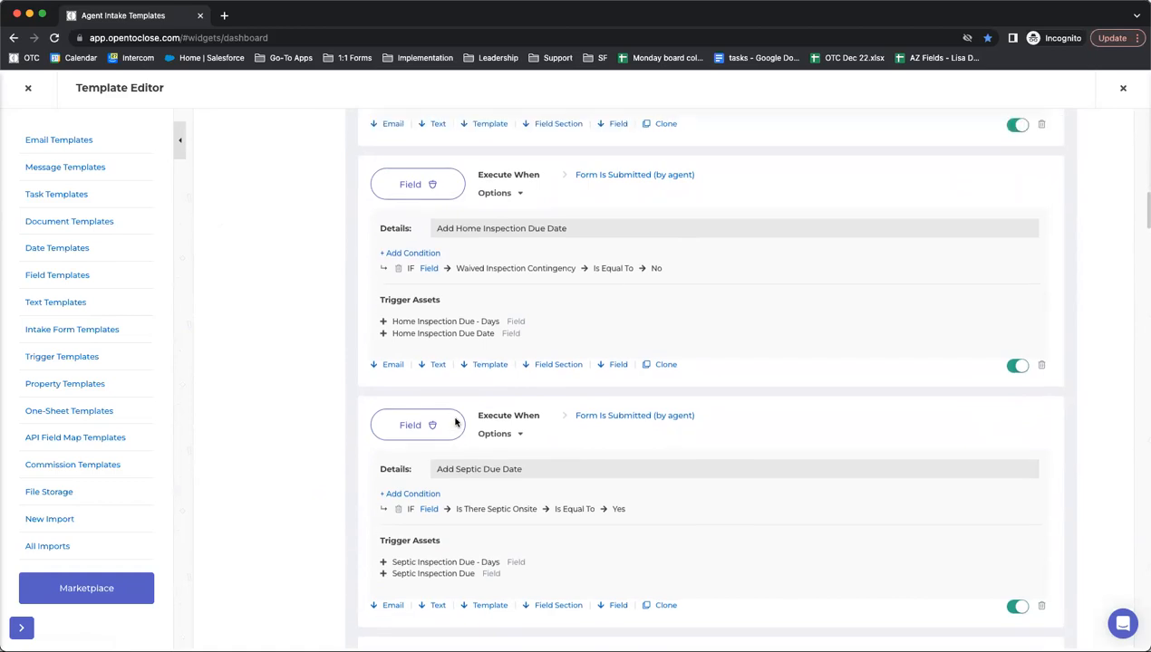
{"action": "scroll", "coordinate": [415, 417], "scroll_direction": "up", "scroll_amount": 5}
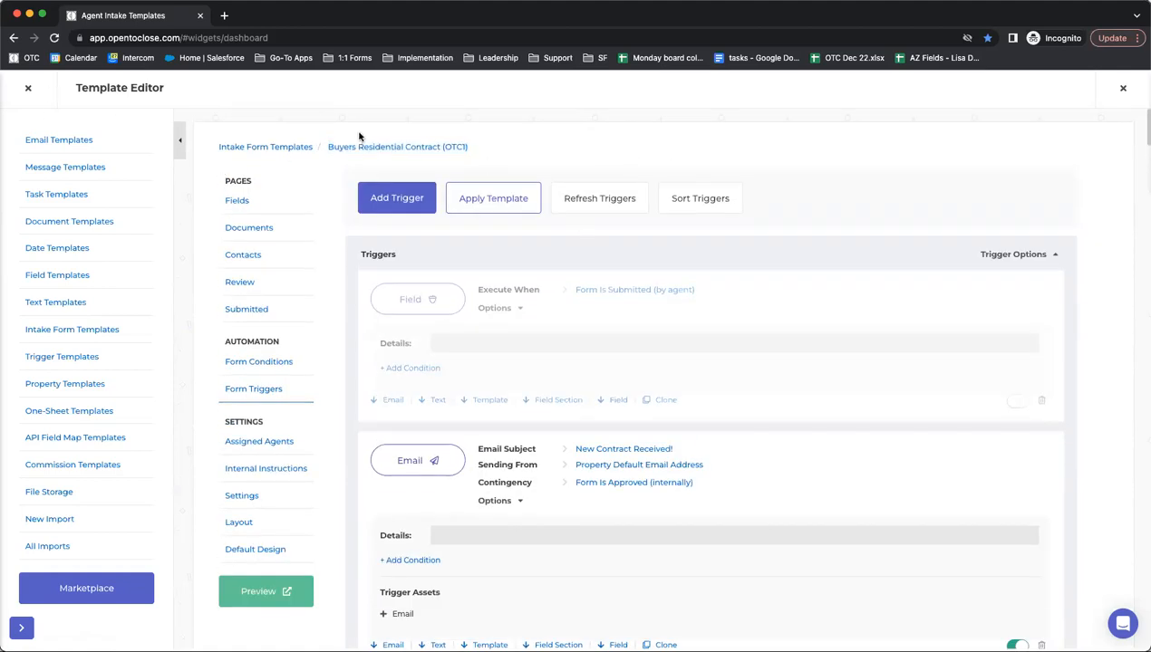
{"action": "left_click", "coordinate": [28, 88]}
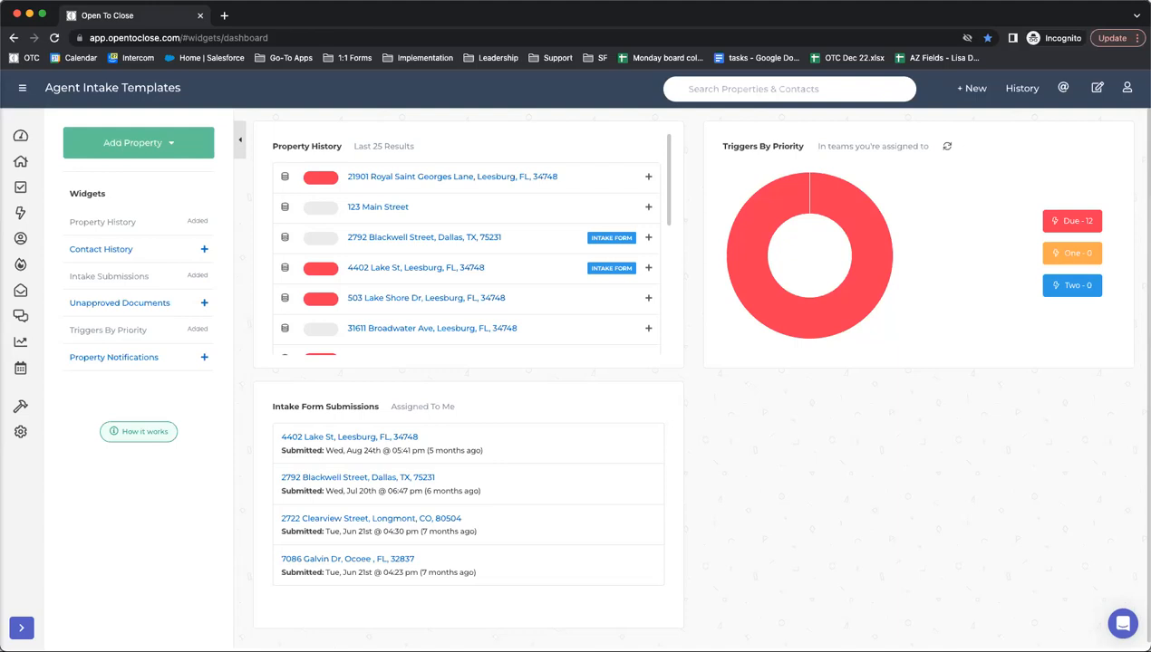
- Bring up the Task Templates list in the template editor
{"action": "mouse_move", "coordinate": [31, 410]}
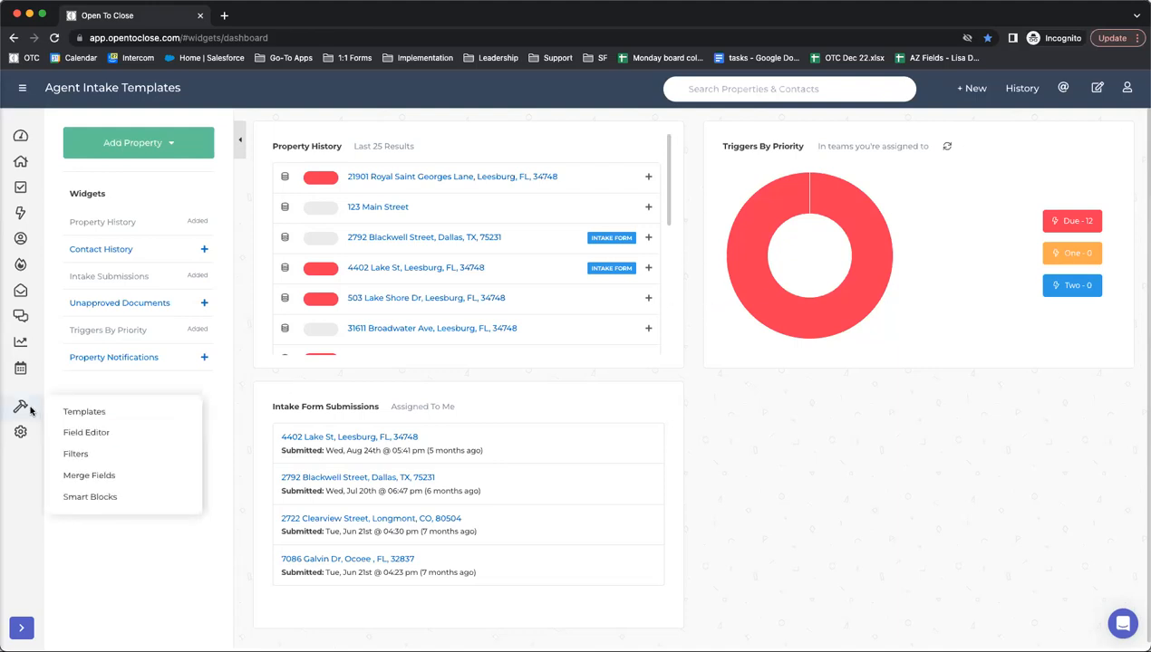
{"action": "left_click", "coordinate": [82, 413]}
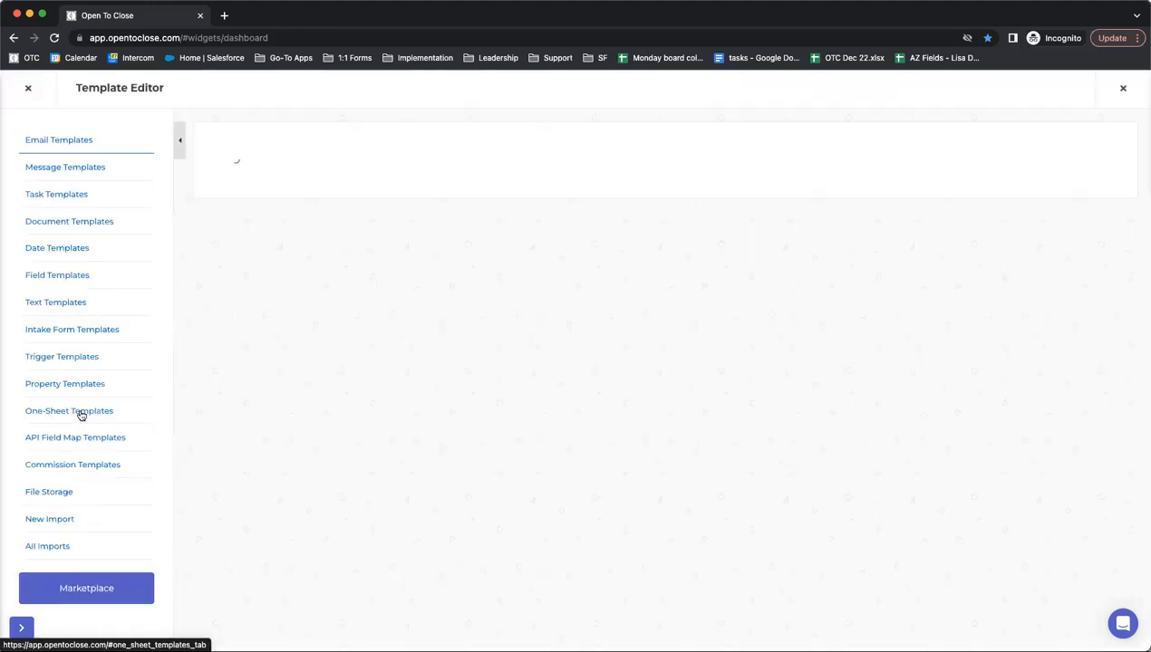
{"action": "left_click", "coordinate": [53, 198]}
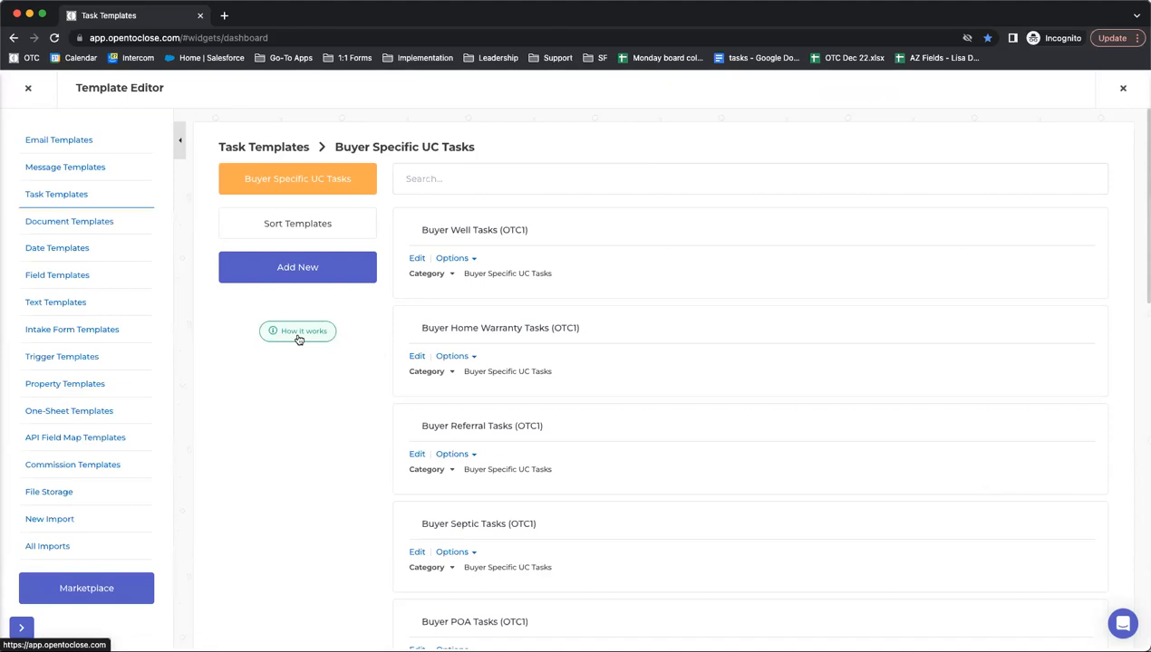
- Create a new task template named 'Test' and open it
{"action": "left_click", "coordinate": [296, 274]}
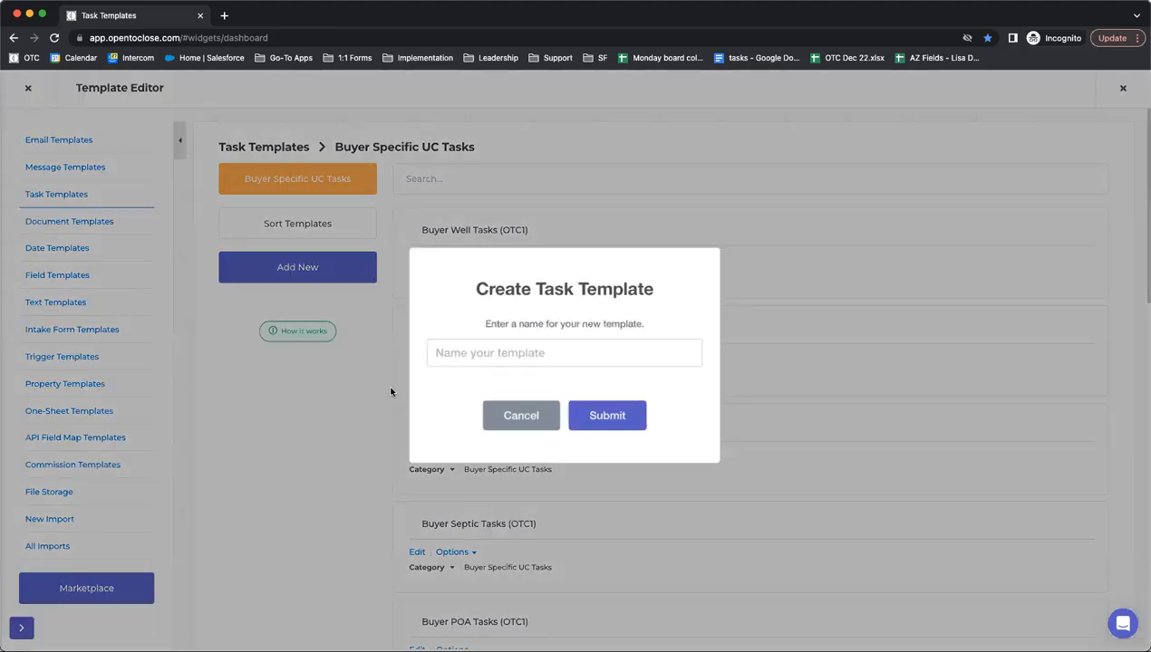
{"action": "type", "text": "Test"}
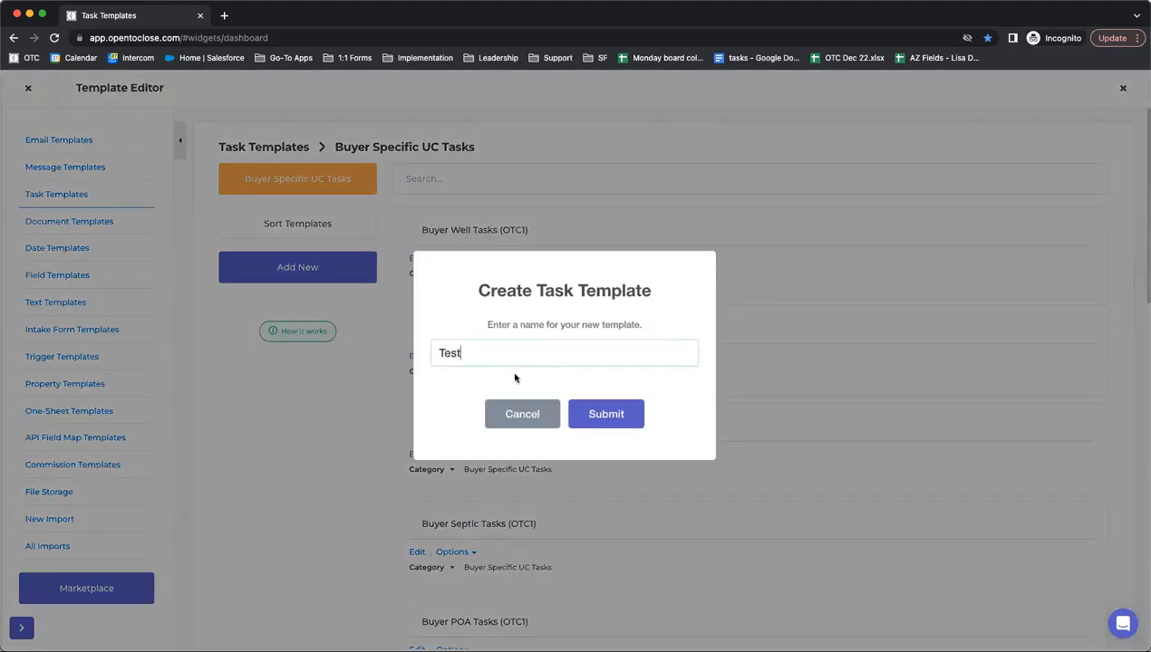
{"action": "key", "text": "Return"}
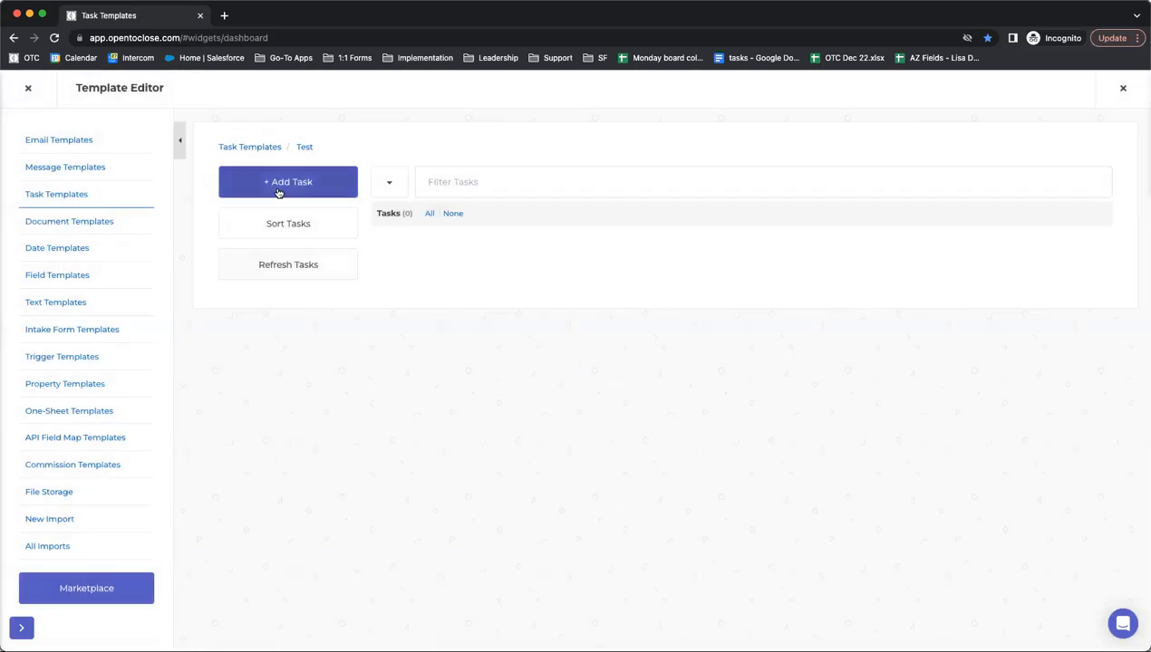
{"action": "left_click", "coordinate": [281, 186]}
- Name the new task '30 Days Before Listing Expiration', correcting the spelling, with a Property Date due date
{"action": "left_click", "coordinate": [297, 247]}
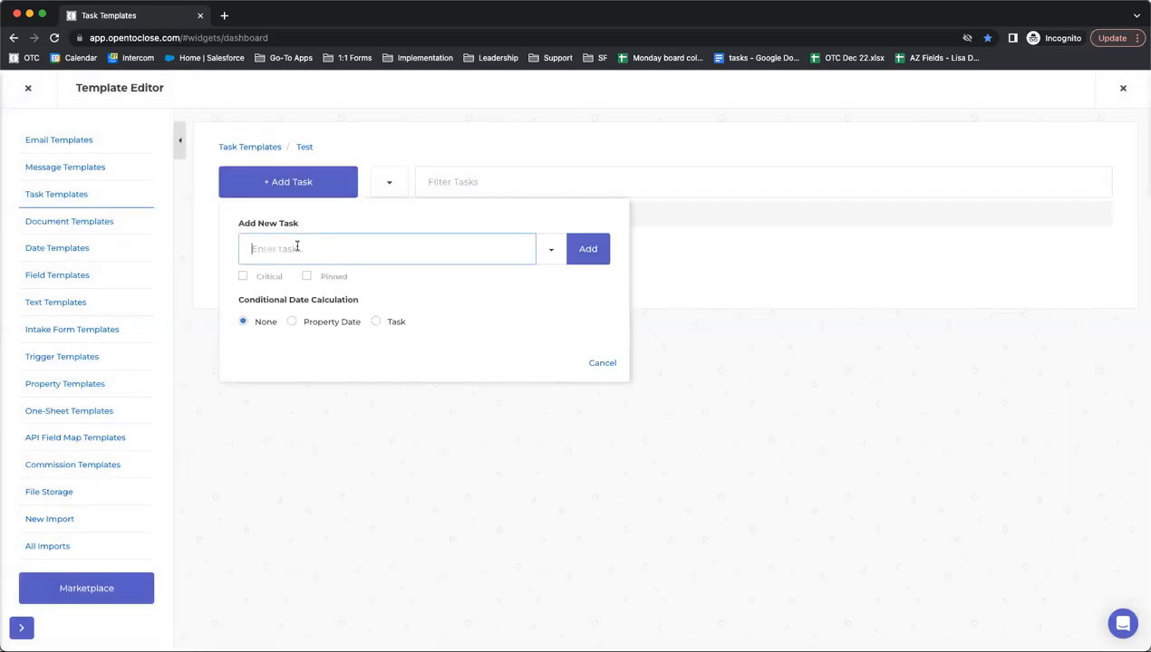
{"action": "type", "text": "30 Days Before Listing Exper"}
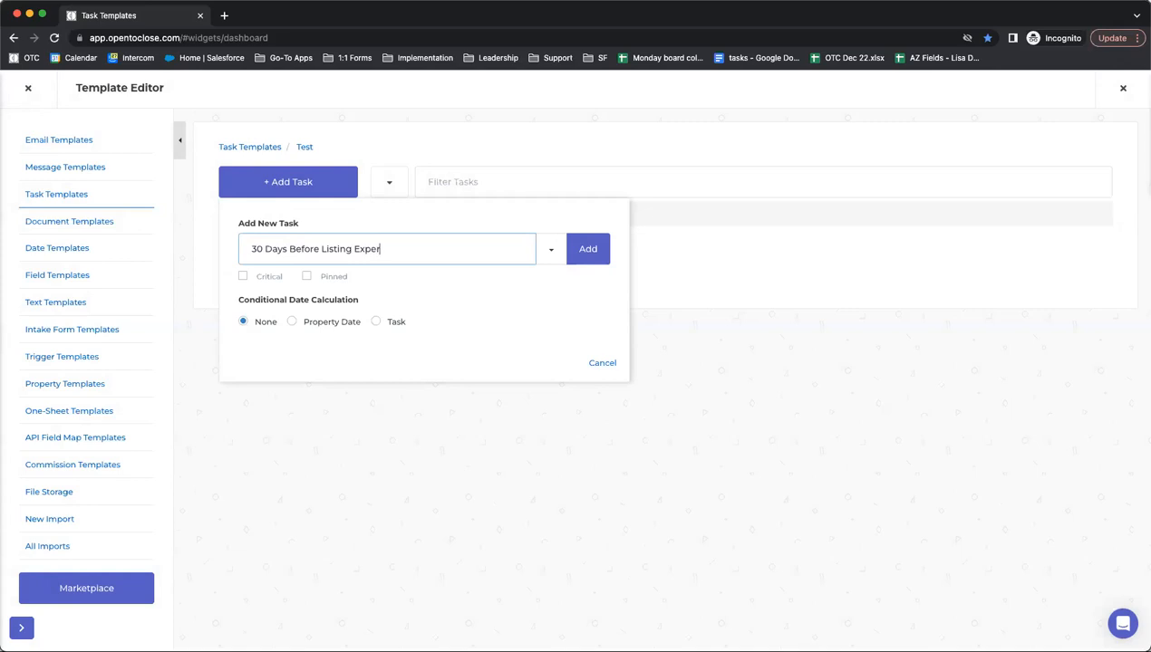
{"action": "type", "text": "ation"}
{"action": "left_click", "coordinate": [310, 325]}
{"action": "left_click", "coordinate": [379, 250]}
{"action": "right_click", "coordinate": [378, 246]}
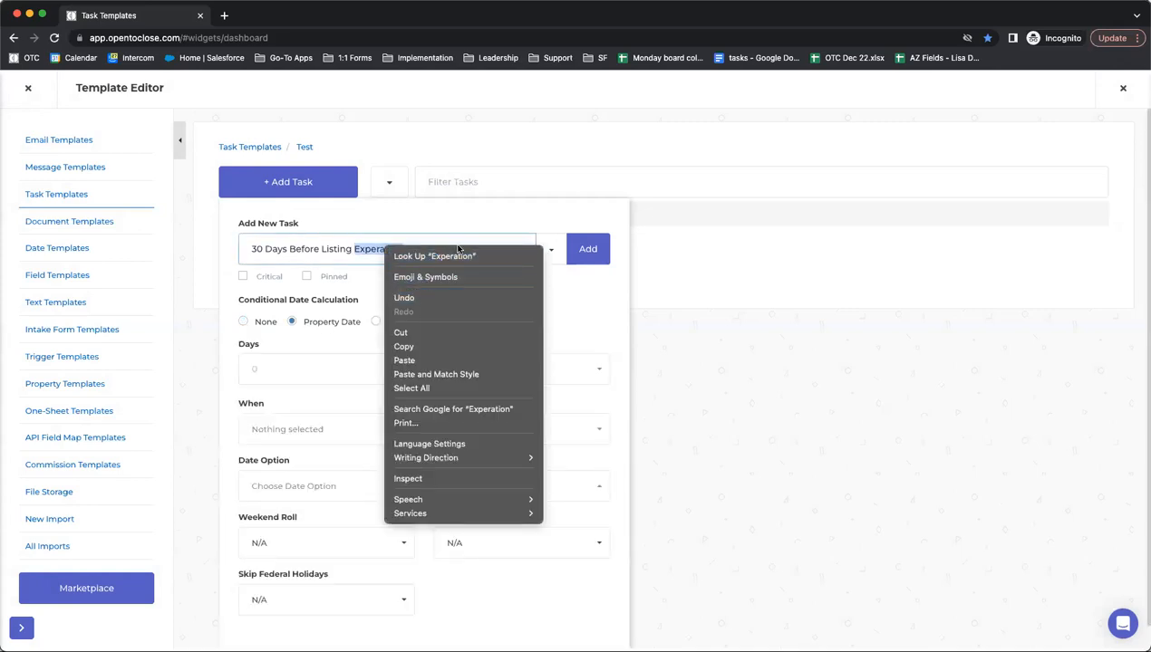
{"action": "type", "text": "Expiration"}
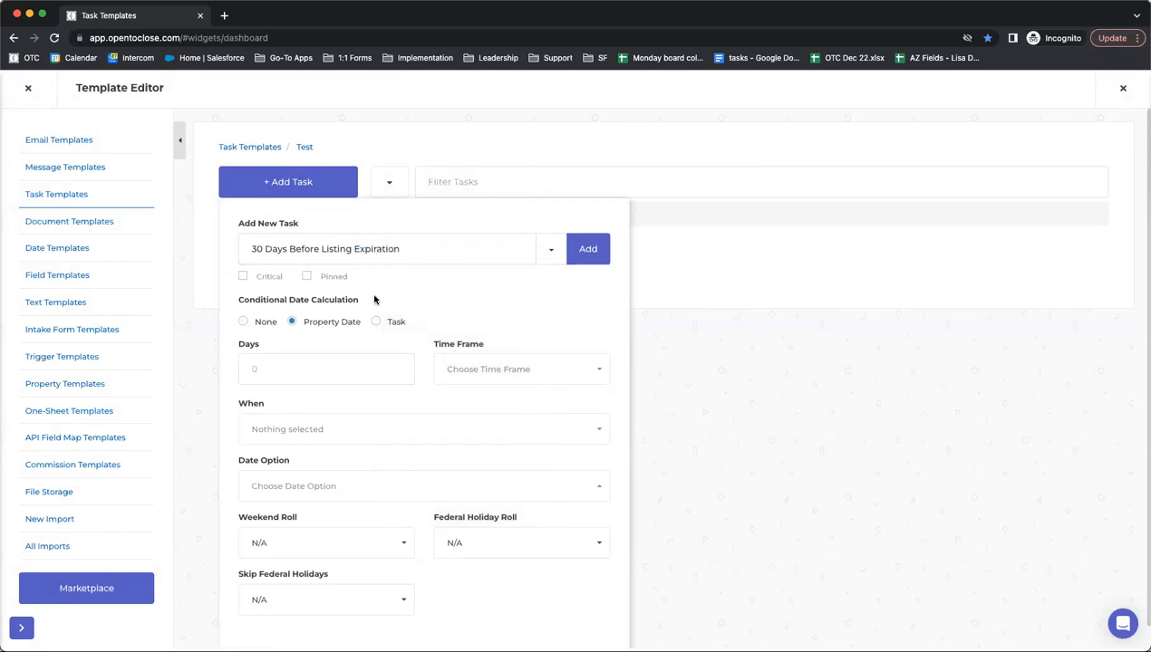
- Make the task due 30 Calendar Day(s) Before the Listing Agreement Expiration
{"action": "left_click", "coordinate": [354, 363]}
{"action": "type", "text": "30"}
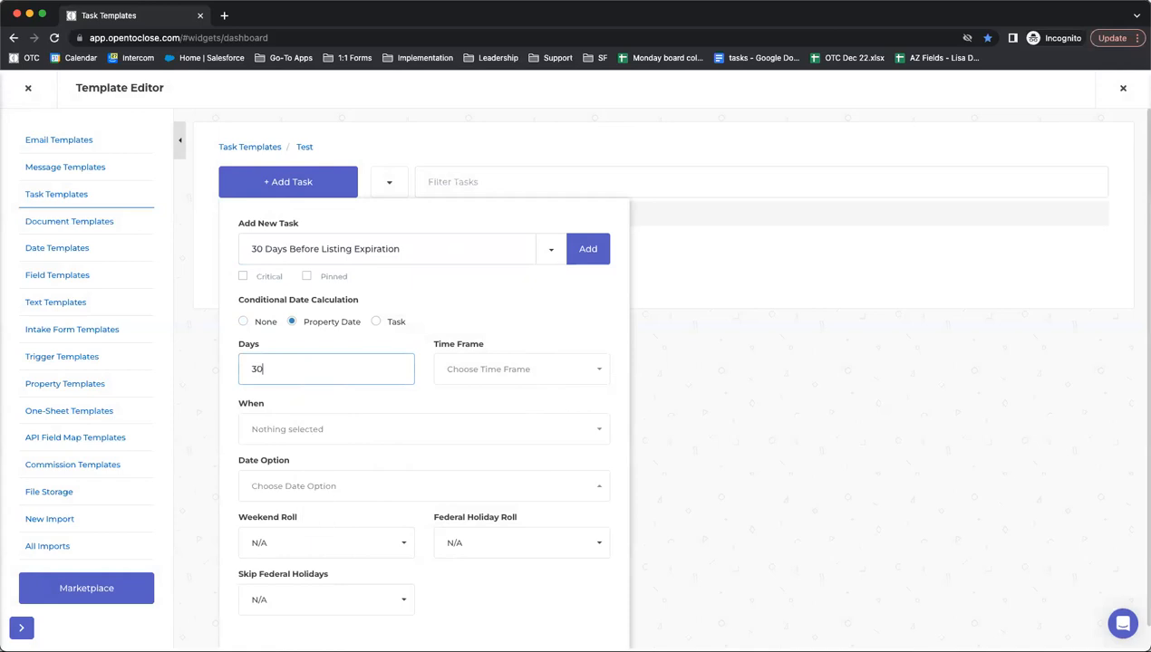
{"action": "left_click", "coordinate": [453, 377]}
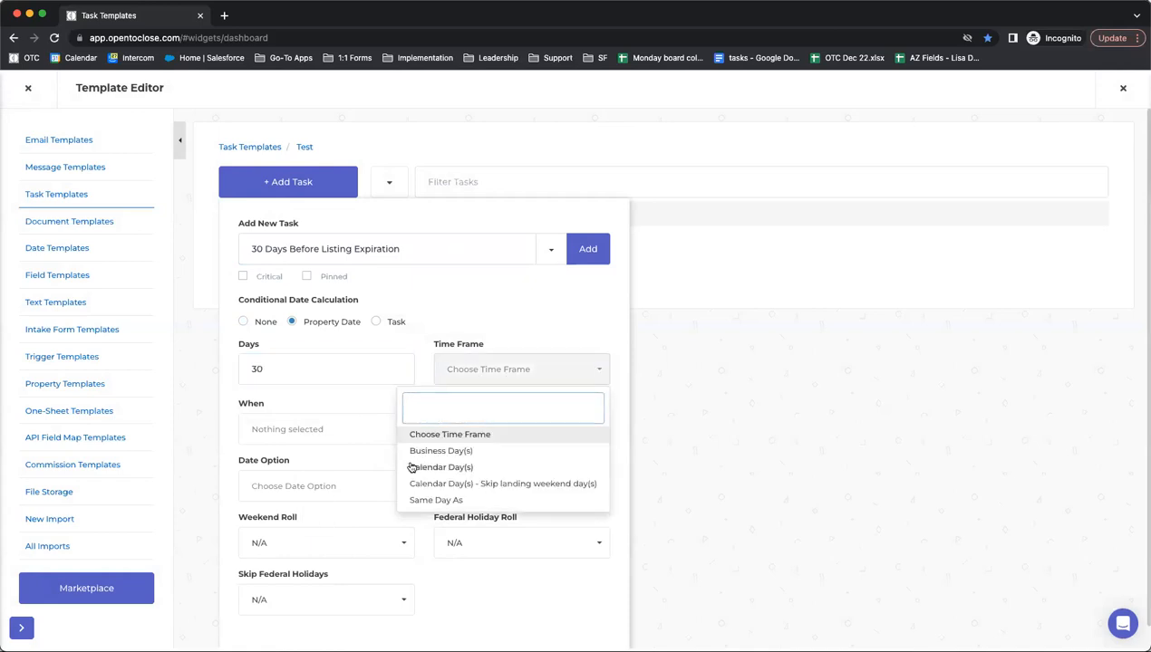
{"action": "left_click", "coordinate": [411, 467]}
{"action": "left_click", "coordinate": [296, 434]}
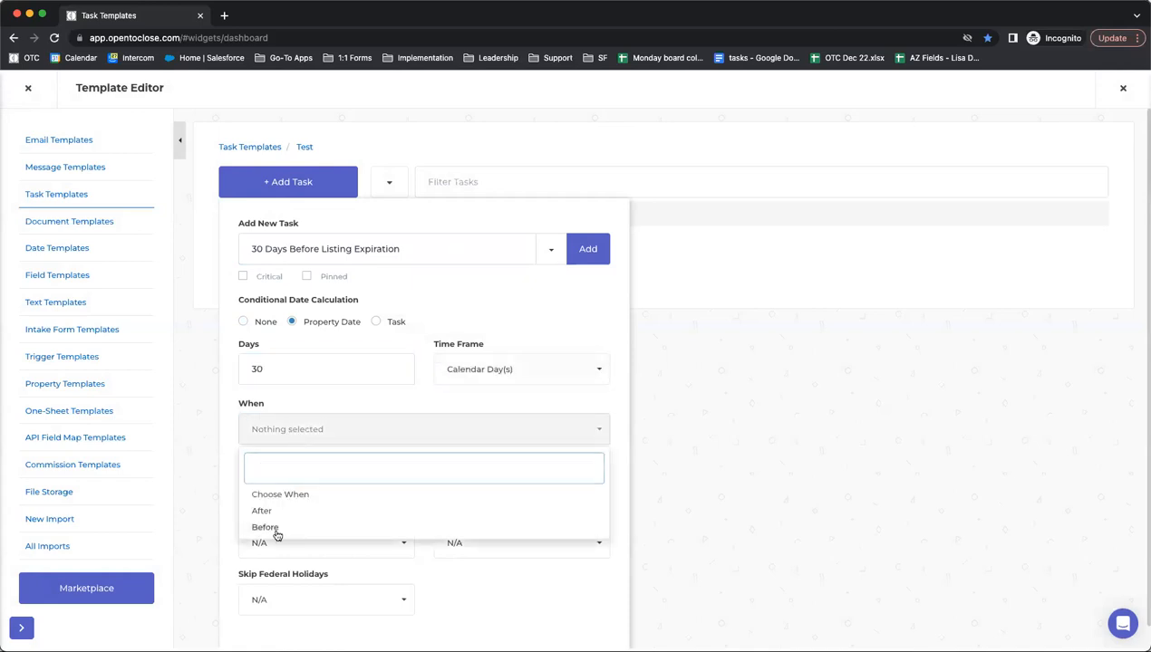
{"action": "left_click", "coordinate": [272, 527]}
{"action": "left_click", "coordinate": [284, 488]}
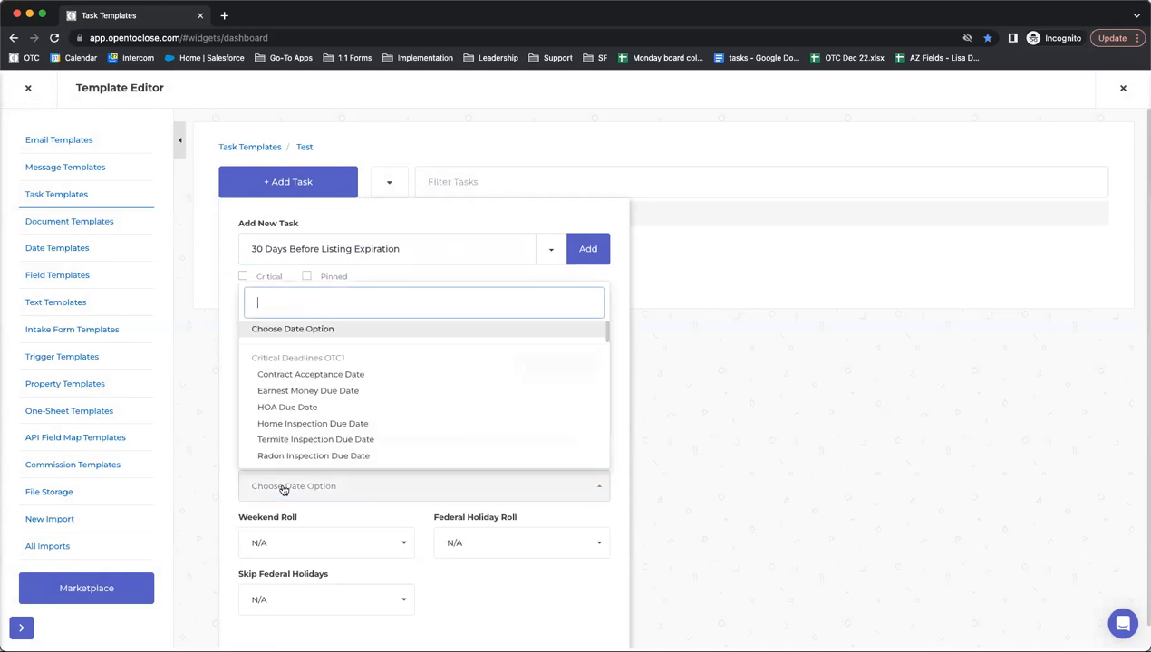
{"action": "type", "text": "ex"}
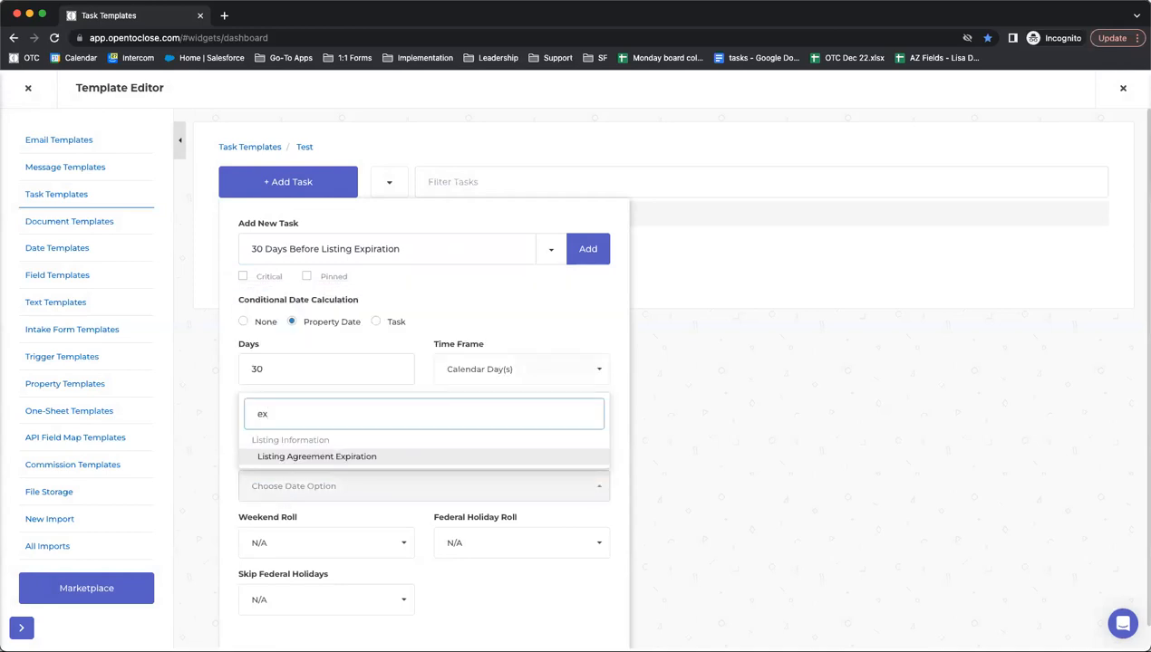
{"action": "left_click", "coordinate": [285, 458]}
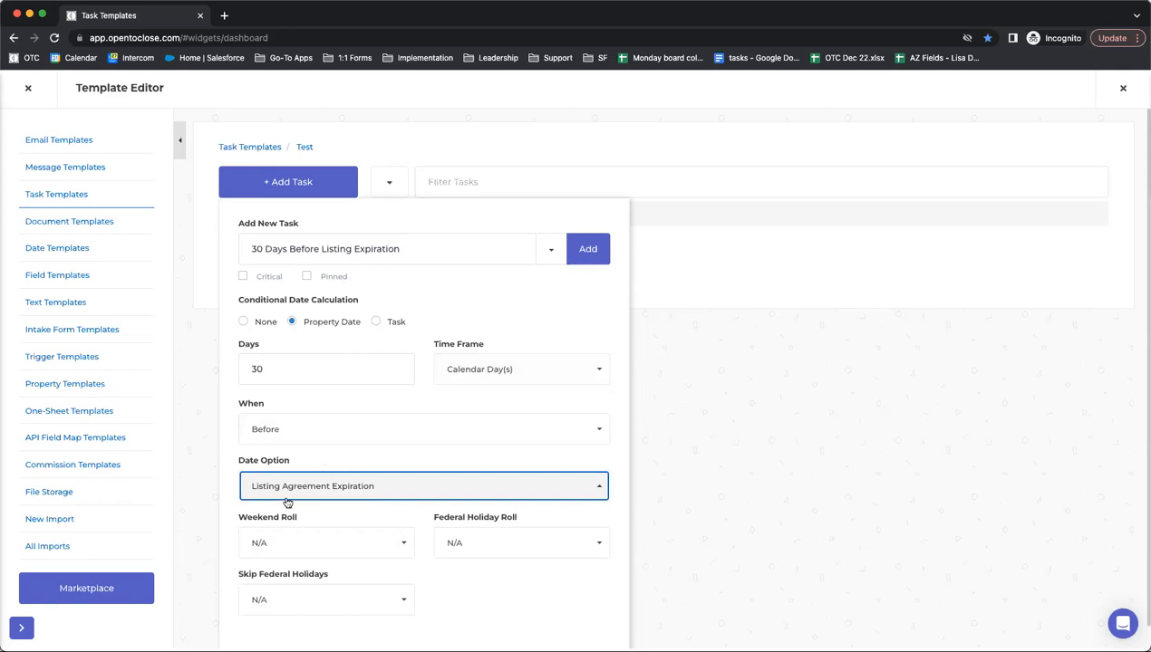
- Check the Weekend Roll and Federal Holiday Roll settings and add the task to the template
{"action": "scroll", "coordinate": [287, 503], "scroll_direction": "down", "scroll_amount": 1}
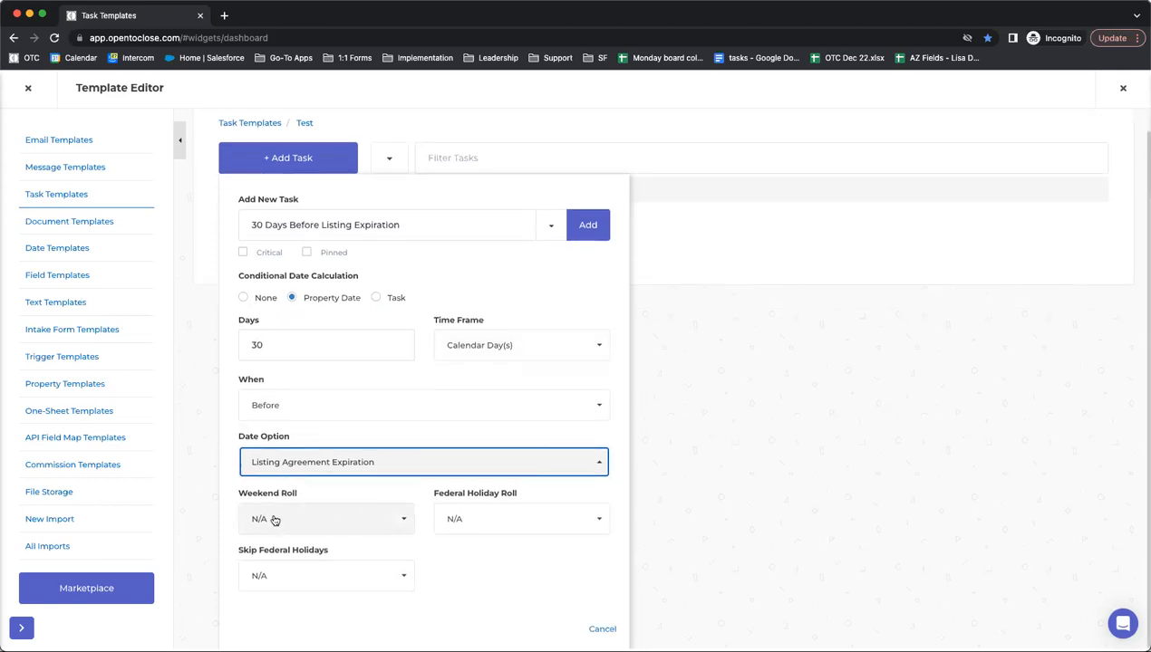
{"action": "triple_click", "coordinate": [301, 496]}
{"action": "left_click_drag", "start_coordinate": [541, 495], "coordinate": [437, 493]}
{"action": "left_click", "coordinate": [586, 227]}
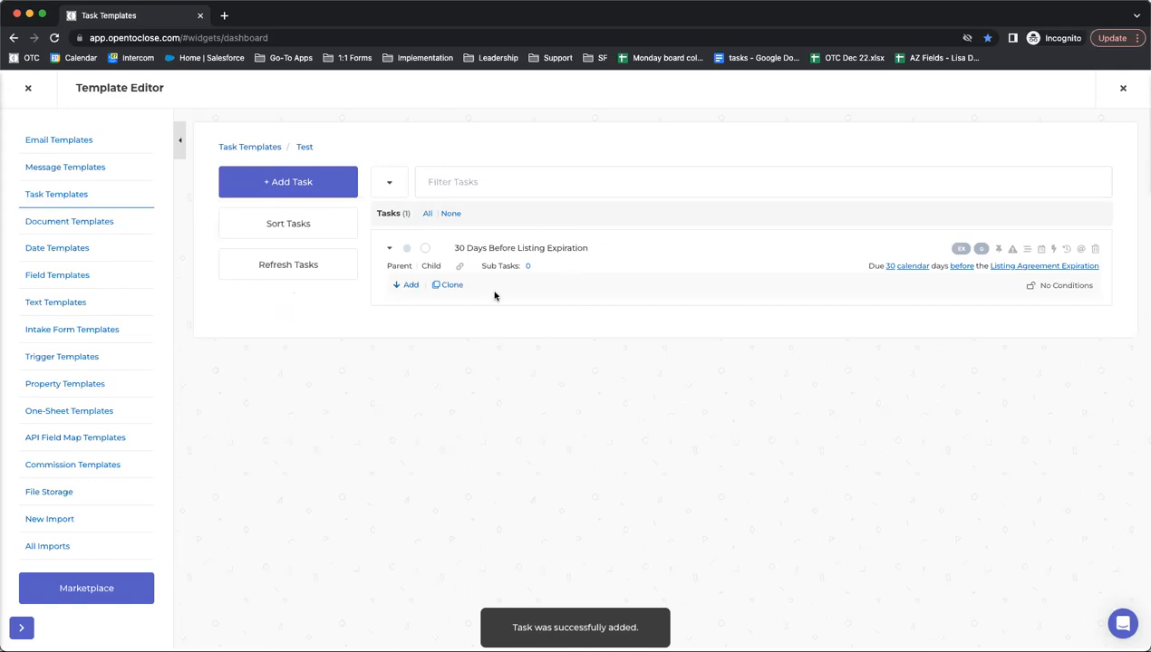
- Check the task's empty triggers list, then open the task's Date settings
{"action": "left_click", "coordinate": [1053, 249]}
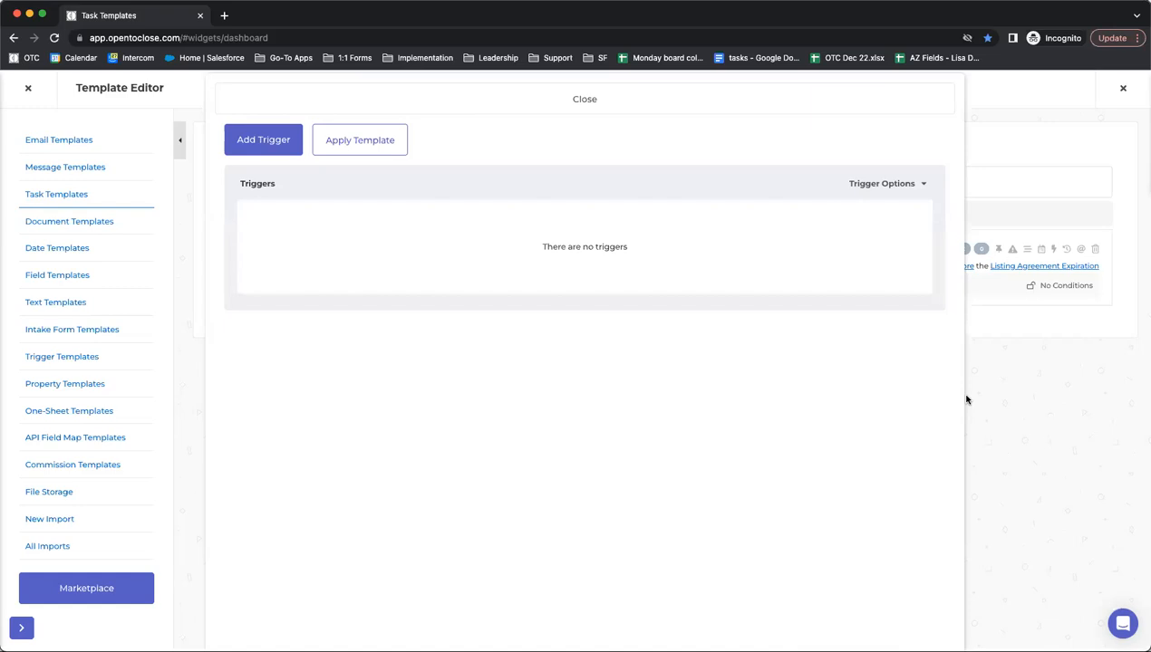
{"action": "left_click", "coordinate": [691, 110]}
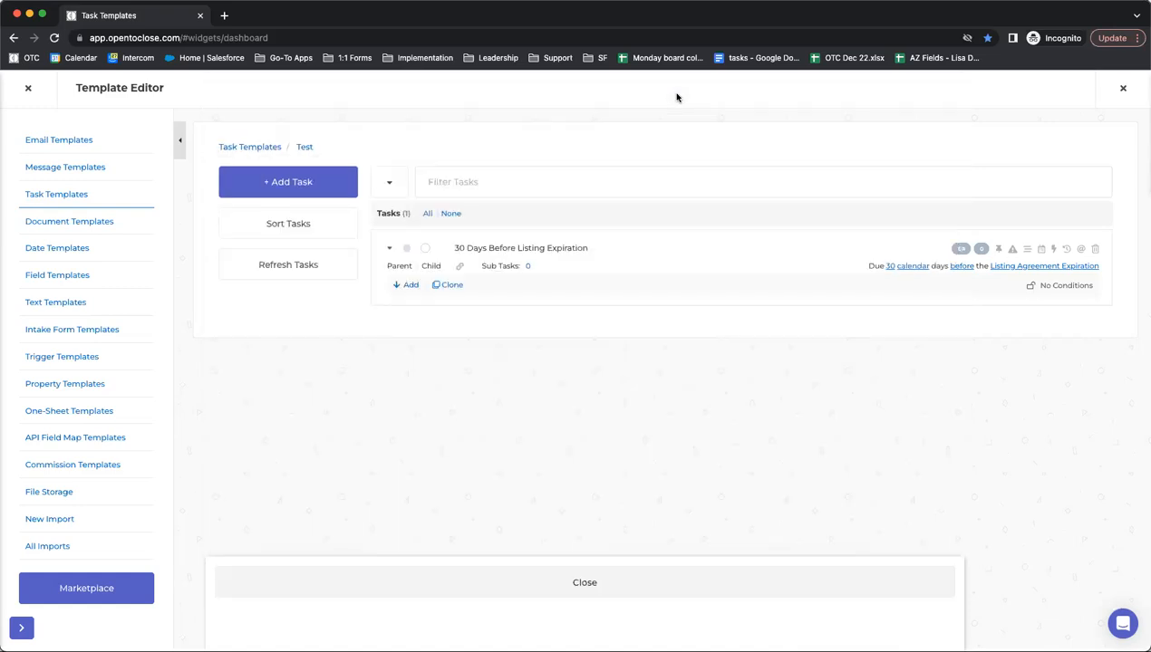
{"action": "left_click", "coordinate": [1047, 249]}
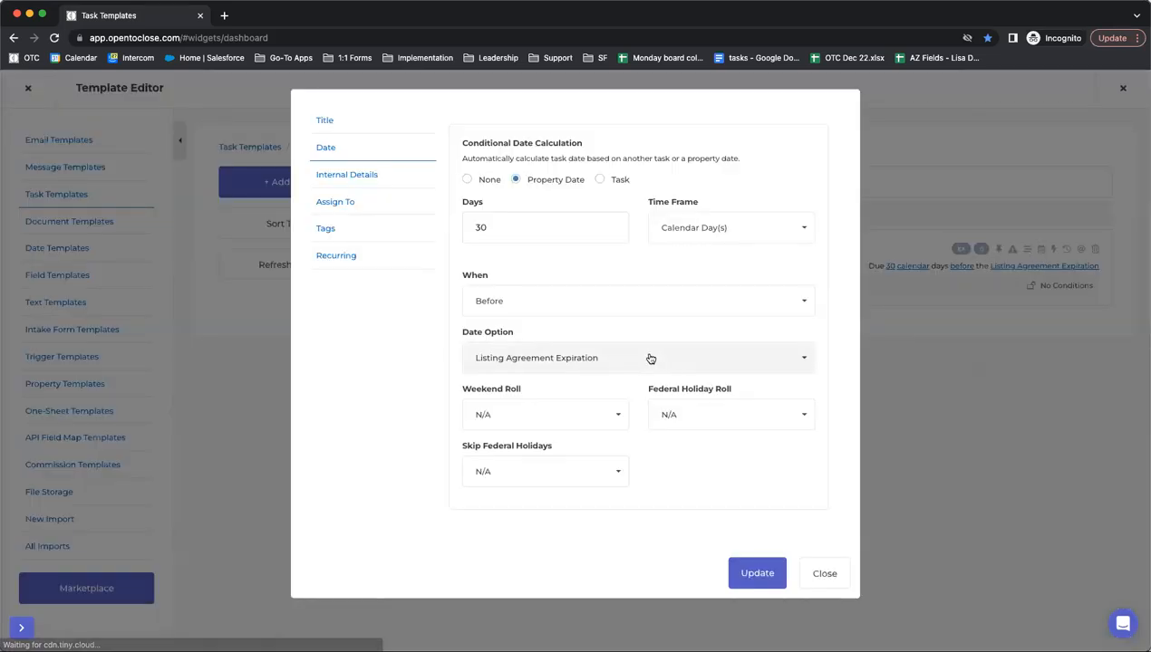
- Review the Weekend Roll options, leave it at N/A, and close the date settings
{"action": "left_click", "coordinate": [544, 414]}
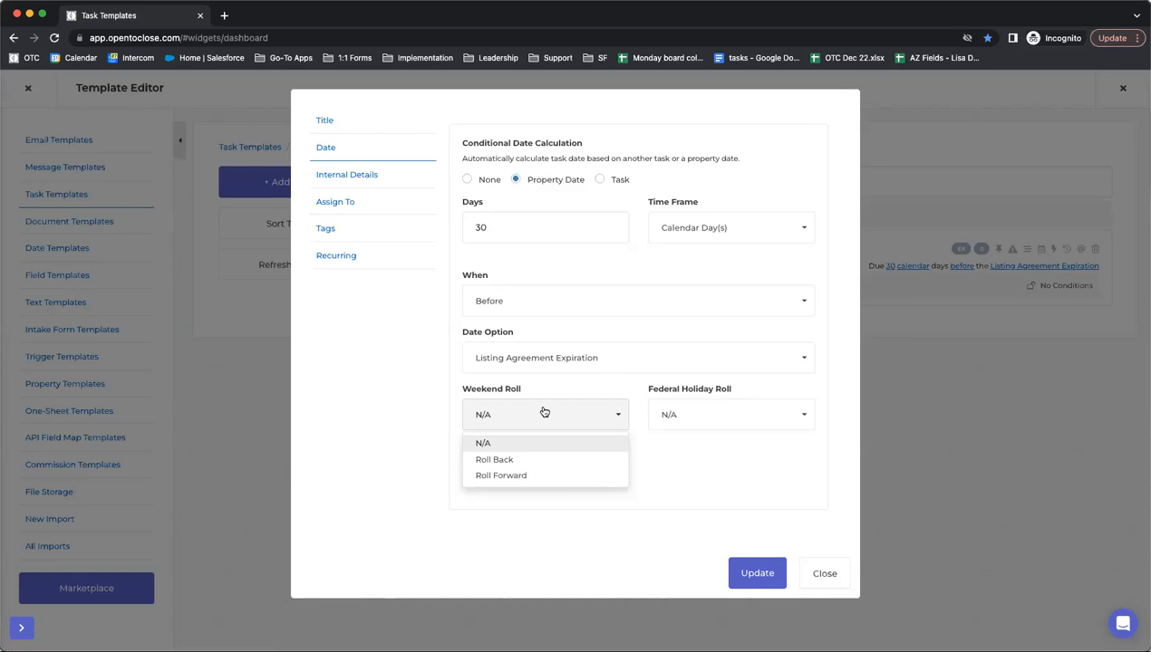
{"action": "left_click", "coordinate": [429, 401]}
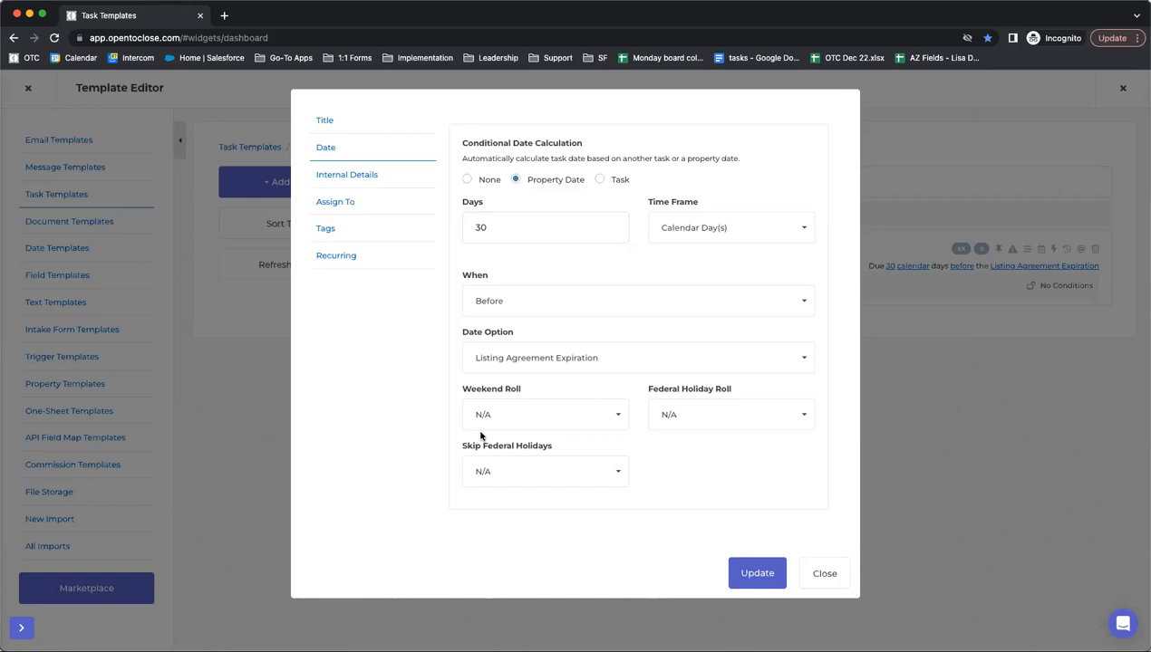
{"action": "left_click", "coordinate": [821, 580]}
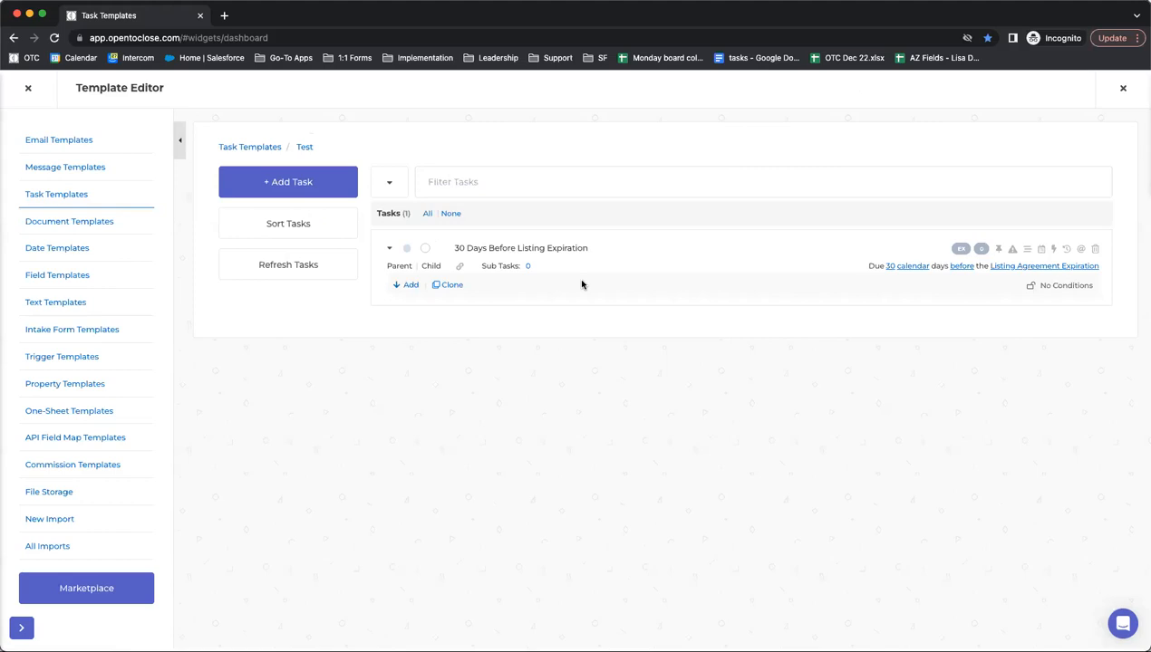
- Start a new trigger on the task and browse the available actions and functions
{"action": "left_click", "coordinate": [1053, 254]}
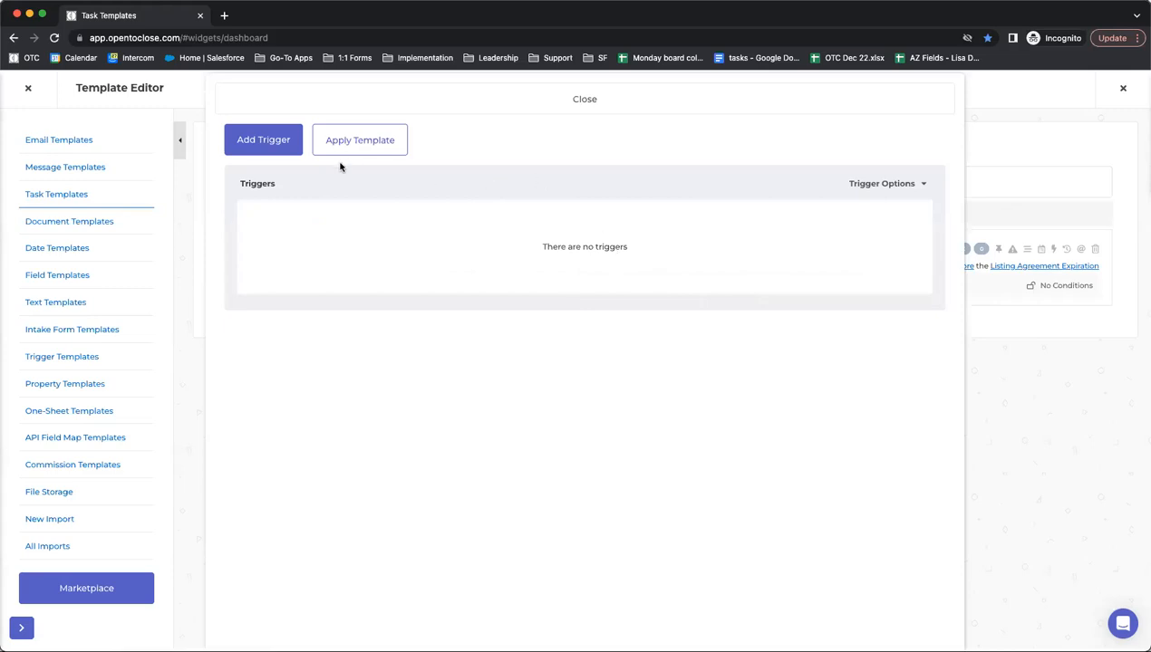
{"action": "left_click", "coordinate": [272, 149]}
{"action": "left_click", "coordinate": [281, 201]}
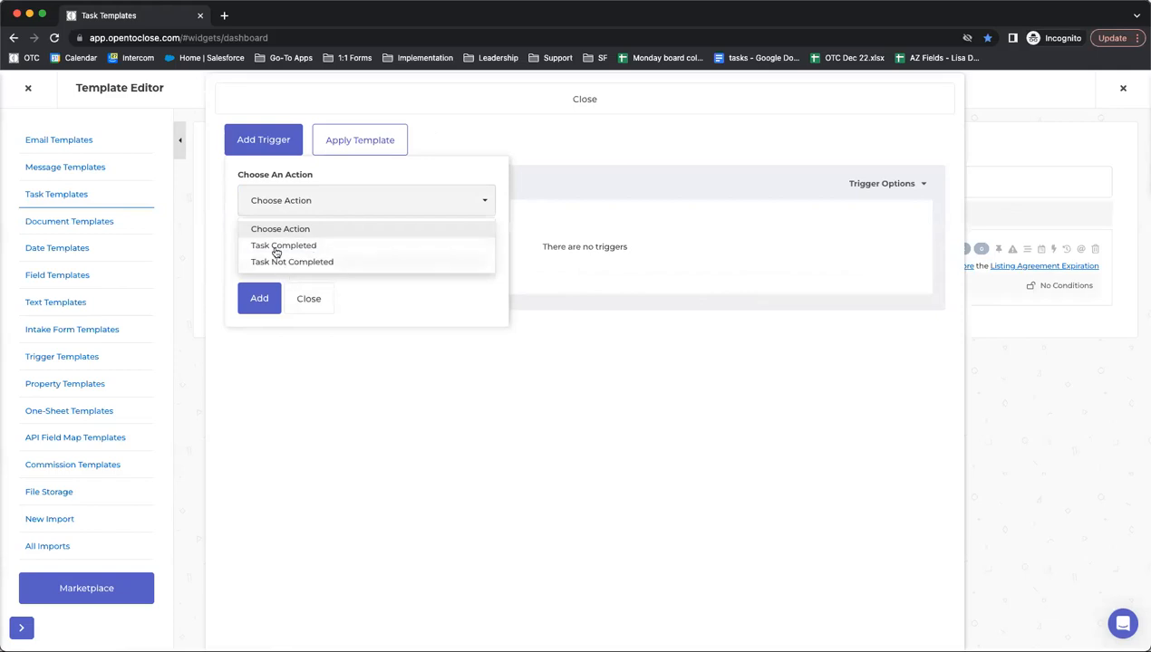
{"action": "left_click", "coordinate": [354, 293]}
{"action": "left_click", "coordinate": [308, 263]}
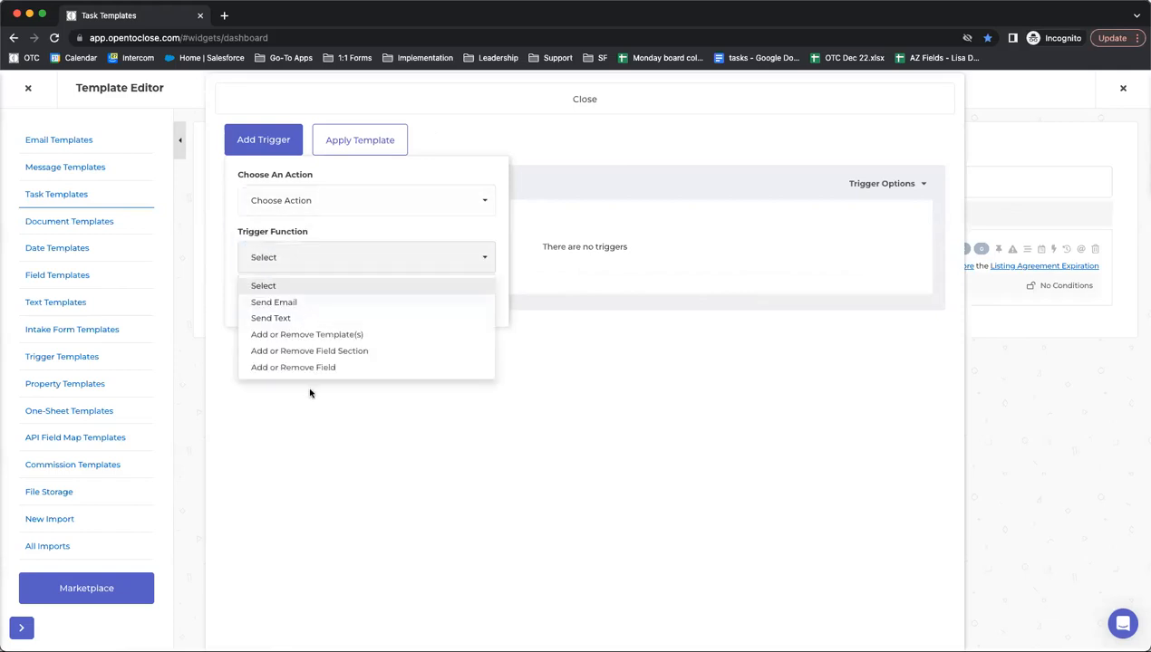
{"action": "left_click", "coordinate": [490, 287]}
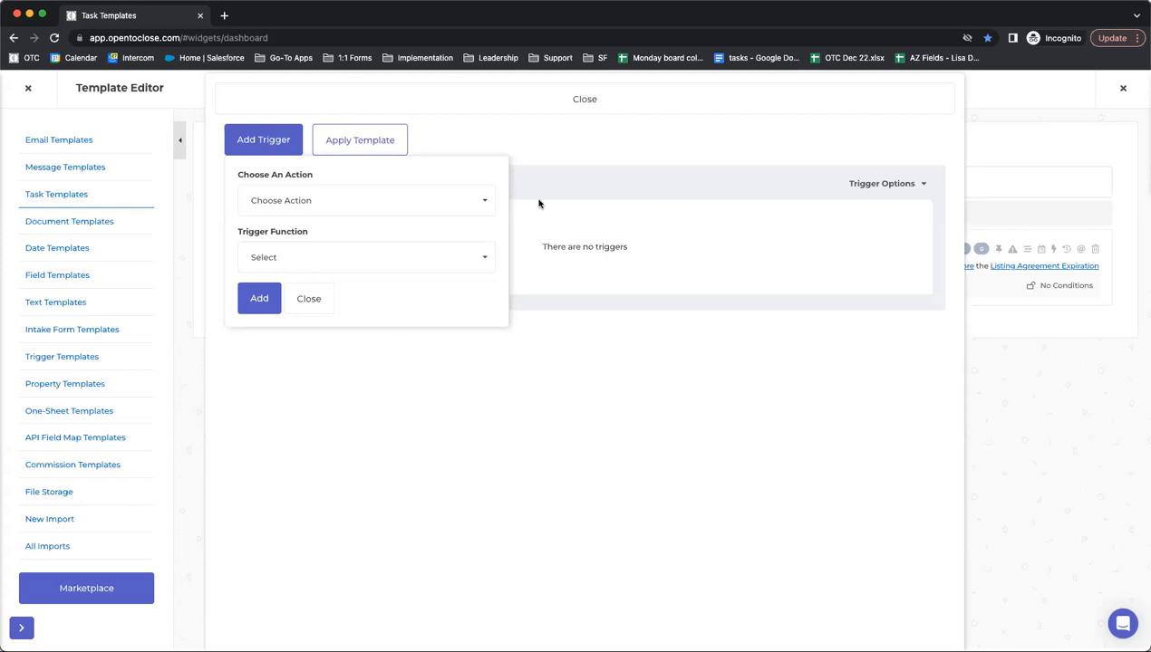
- Add a Task Not Completed trigger that sends a text, leaving the message editor closed
{"action": "left_click", "coordinate": [465, 203]}
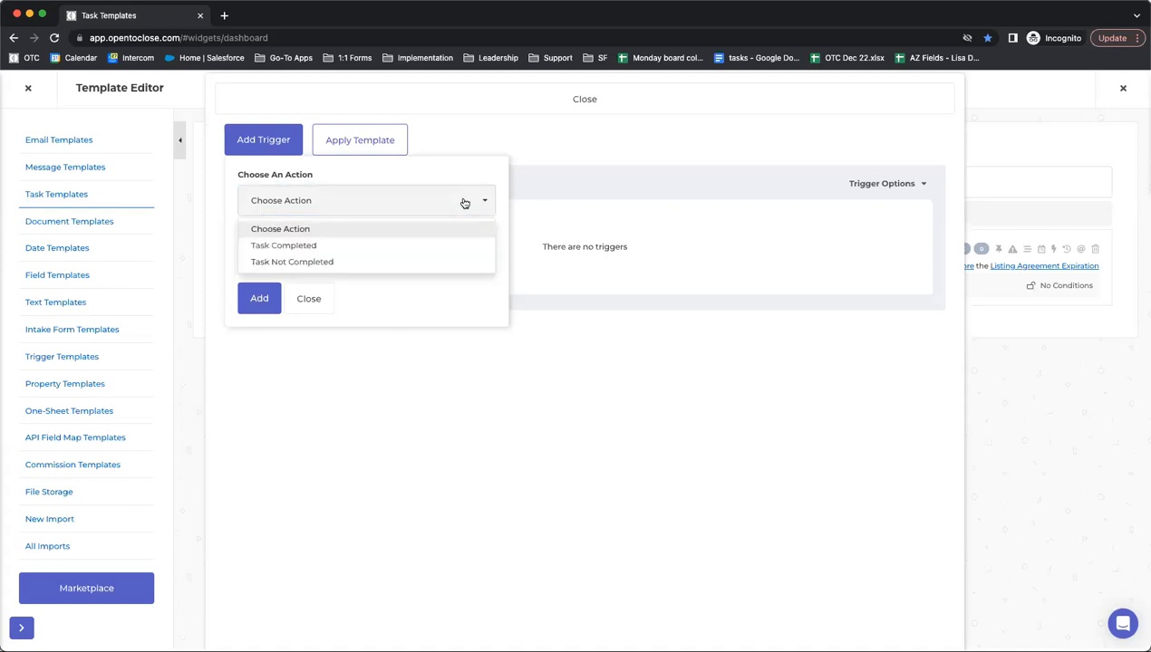
{"action": "left_click", "coordinate": [304, 262]}
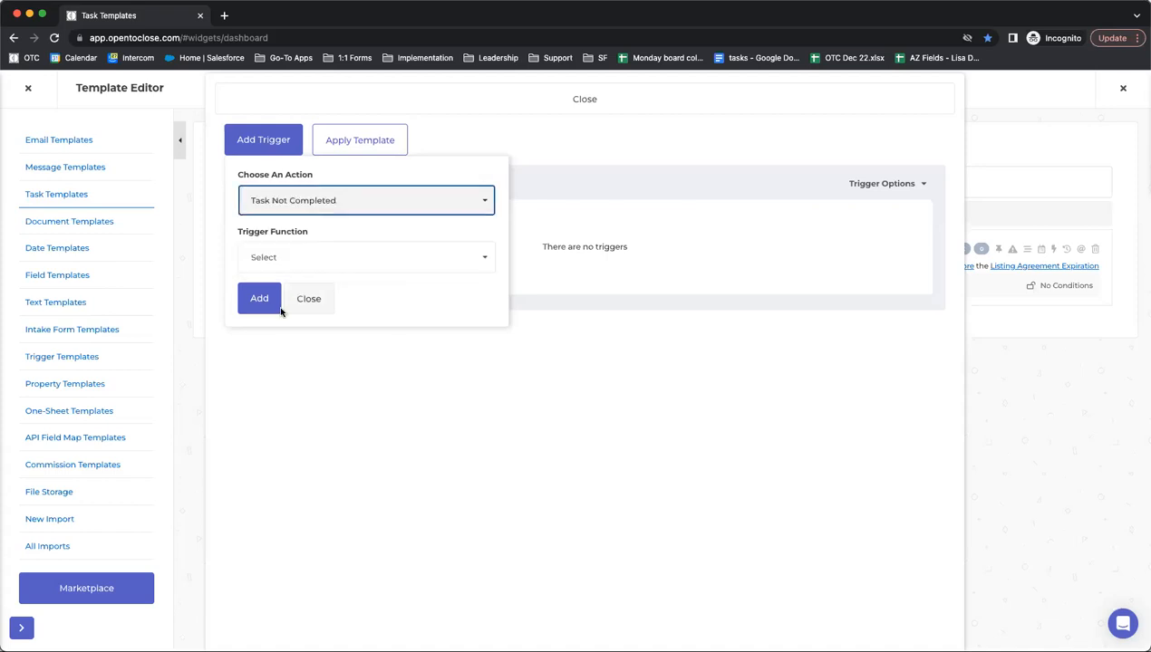
{"action": "left_click", "coordinate": [297, 261]}
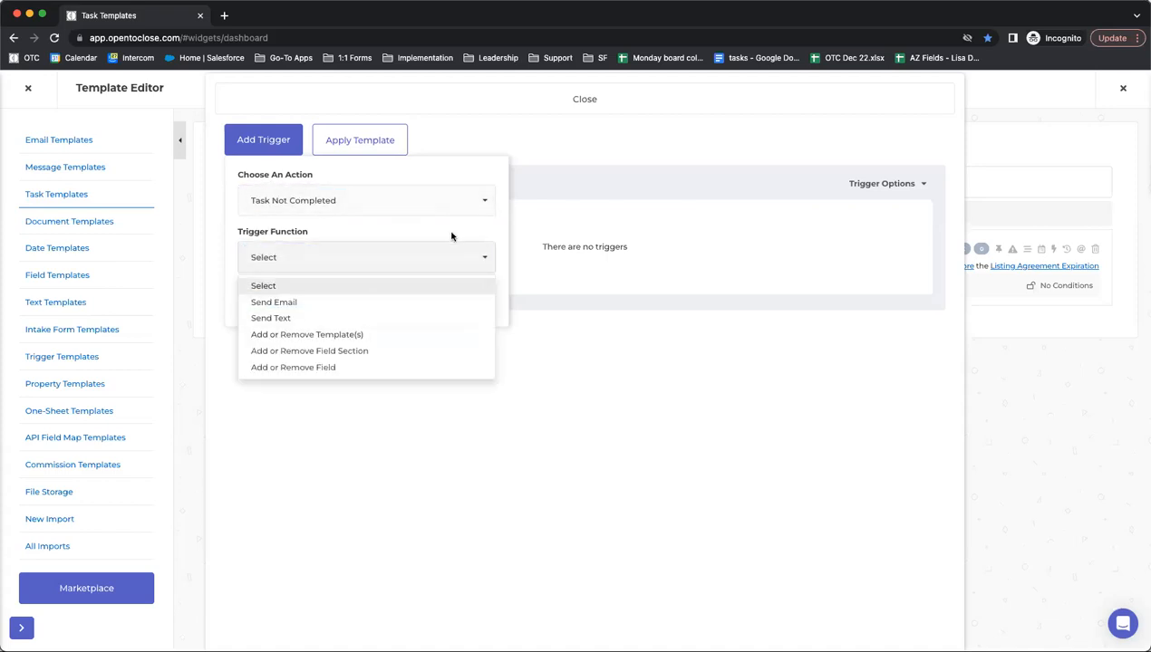
{"action": "left_click", "coordinate": [270, 319]}
{"action": "left_click", "coordinate": [263, 299]}
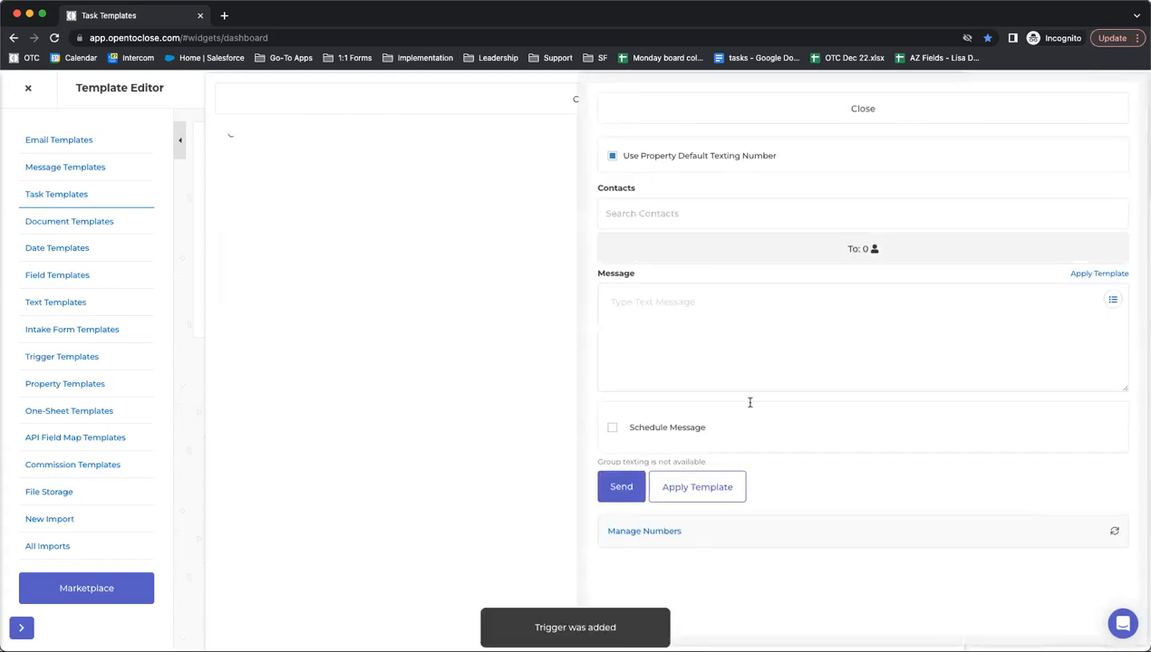
{"action": "left_click", "coordinate": [763, 110]}
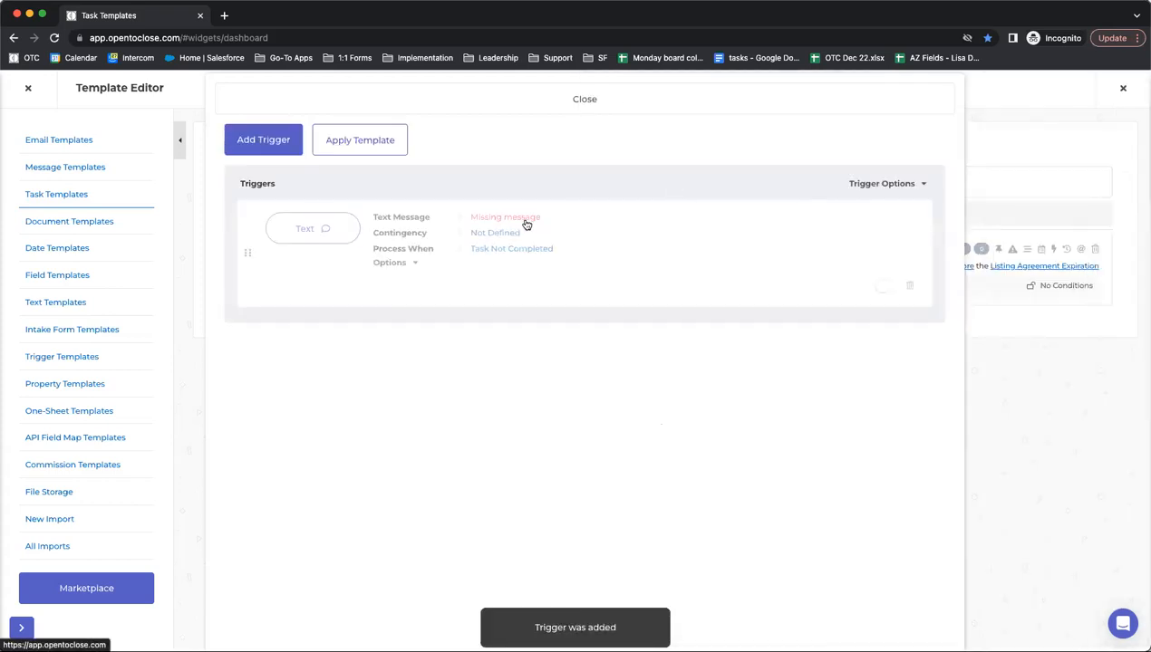
- Expand the text trigger and open its 'Not Defined' Task Not Completed contingency settings
{"action": "left_click", "coordinate": [405, 264]}
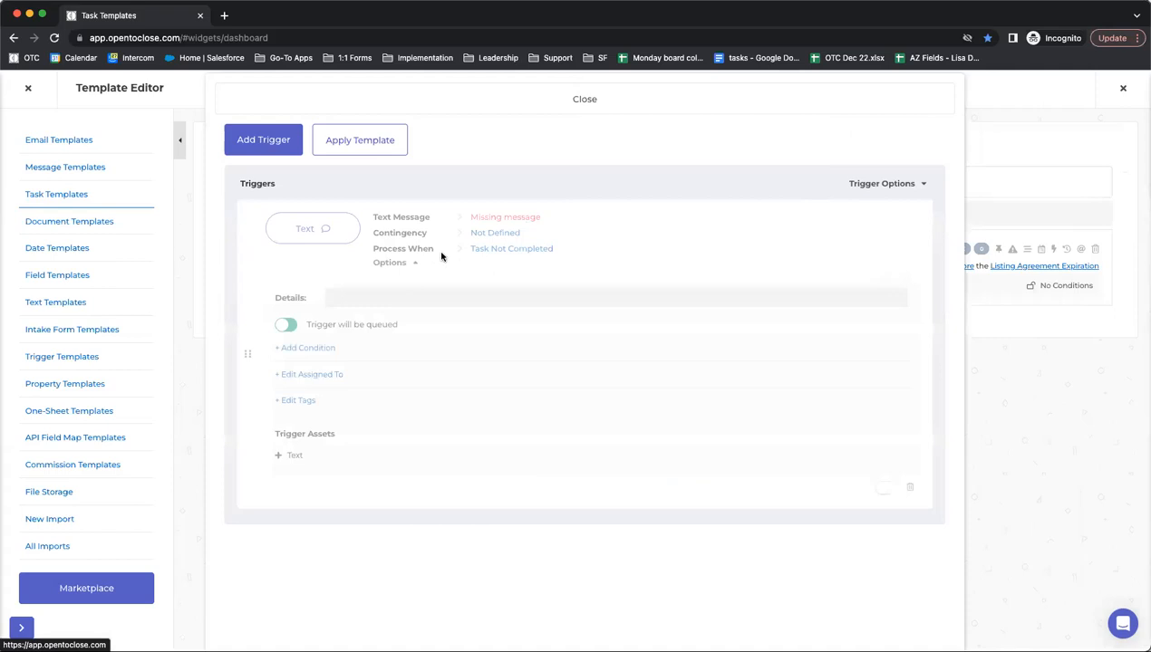
{"action": "left_click_drag", "start_coordinate": [443, 233], "coordinate": [371, 233]}
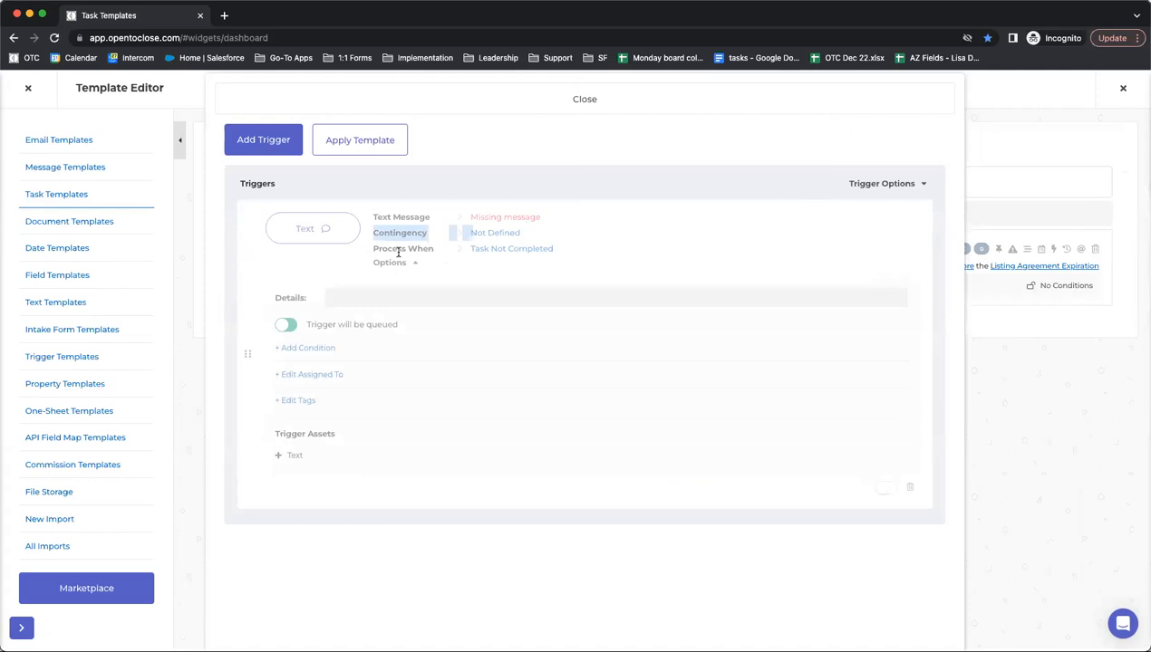
{"action": "left_click", "coordinate": [489, 247]}
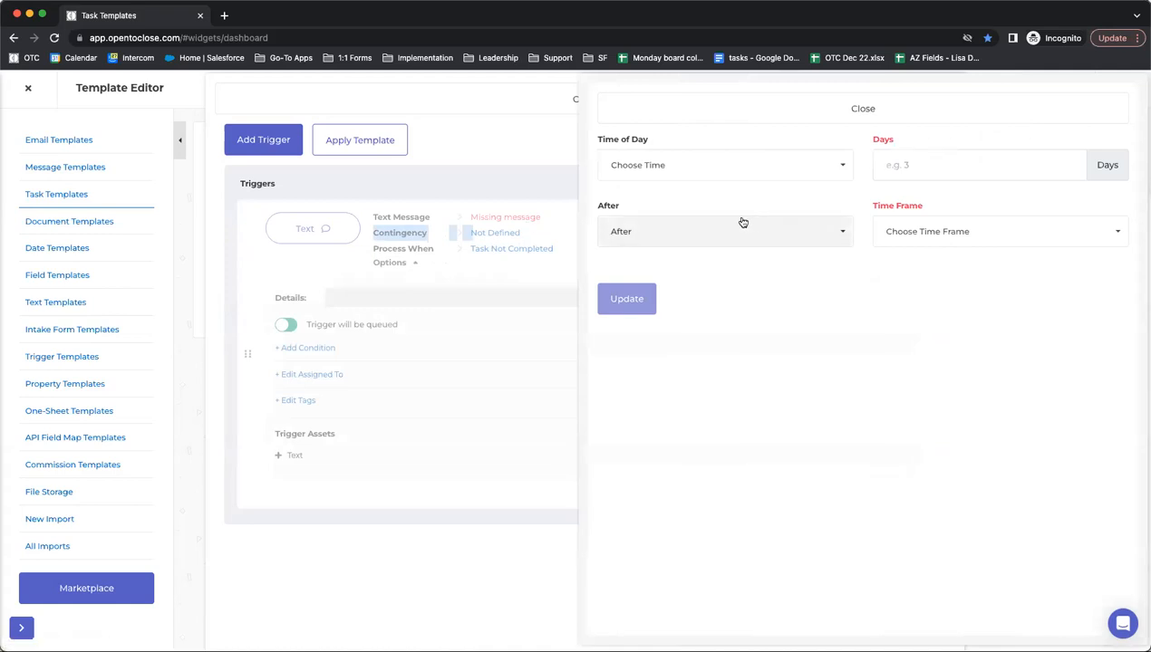
- Set the contingency's Time of Day to 12:00 PM, replacing an initial 9:00 AM choice
{"action": "left_click", "coordinate": [669, 172]}
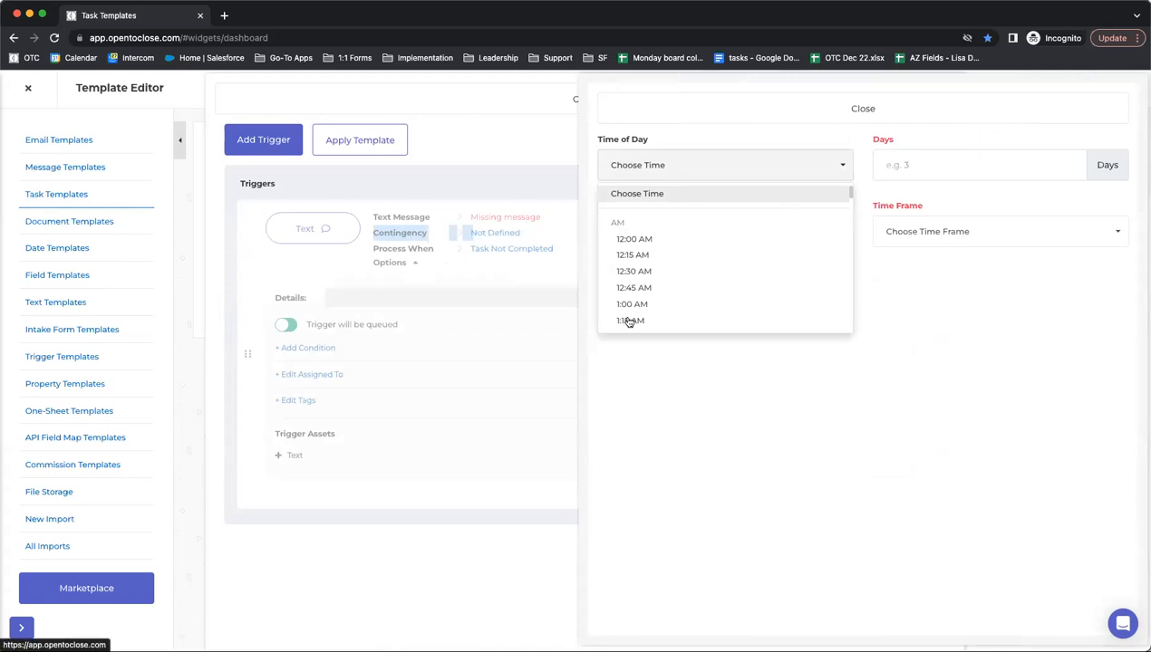
{"action": "left_click", "coordinate": [766, 385]}
{"action": "left_click", "coordinate": [611, 170]}
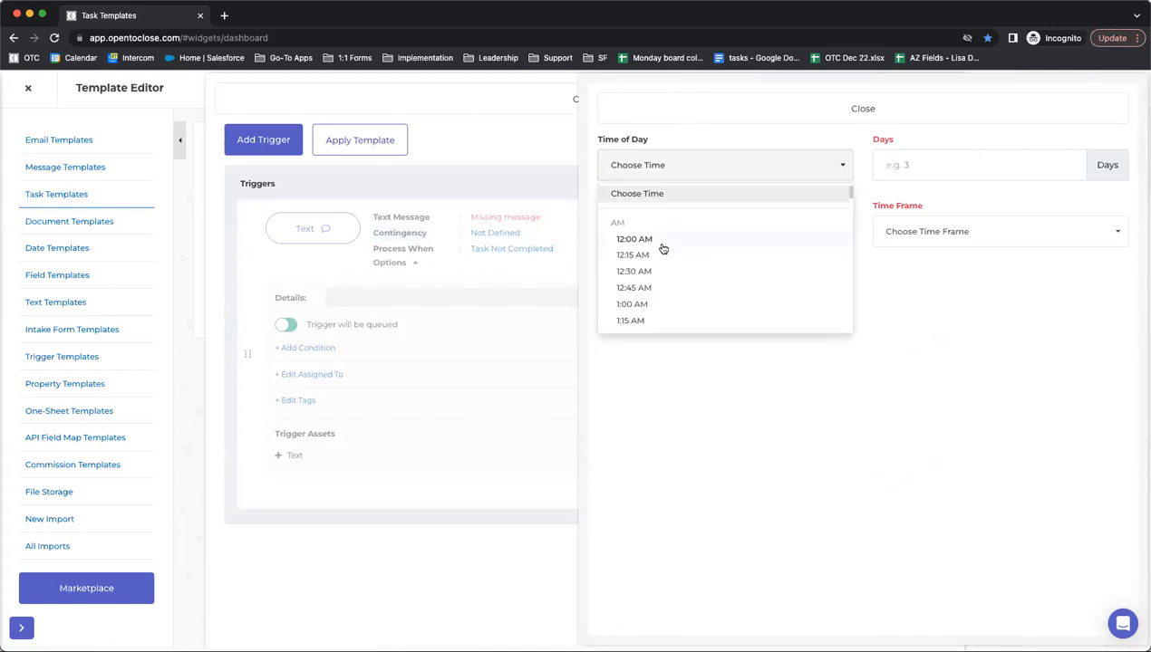
{"action": "scroll", "coordinate": [639, 321], "scroll_direction": "down", "scroll_amount": 10}
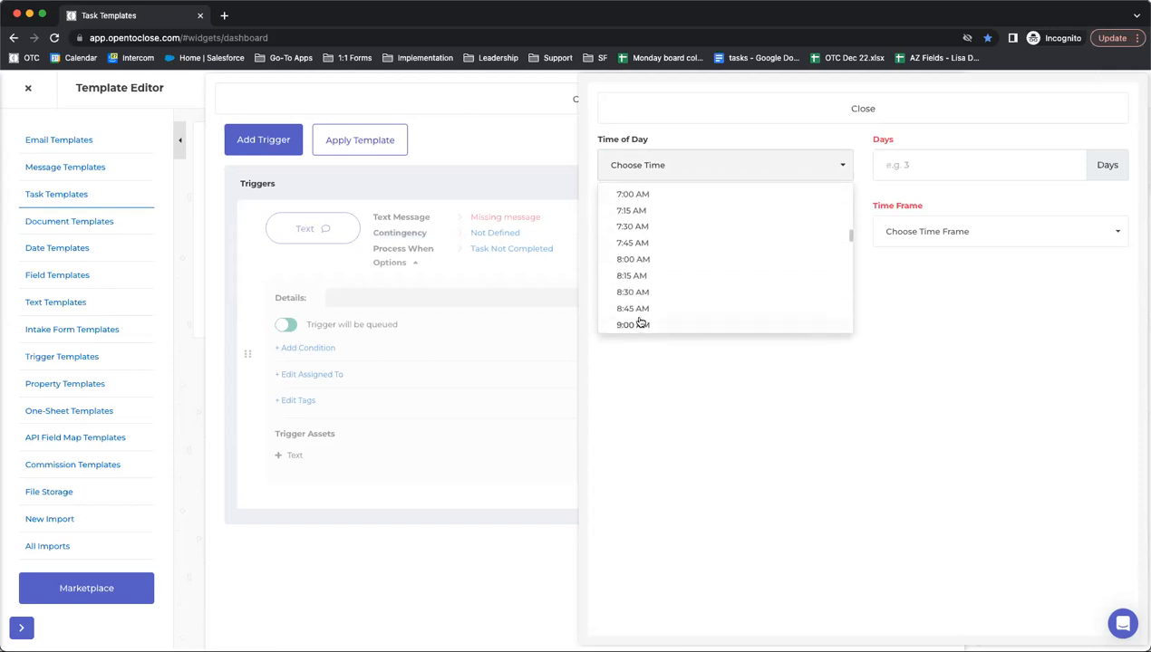
{"action": "left_click", "coordinate": [637, 304]}
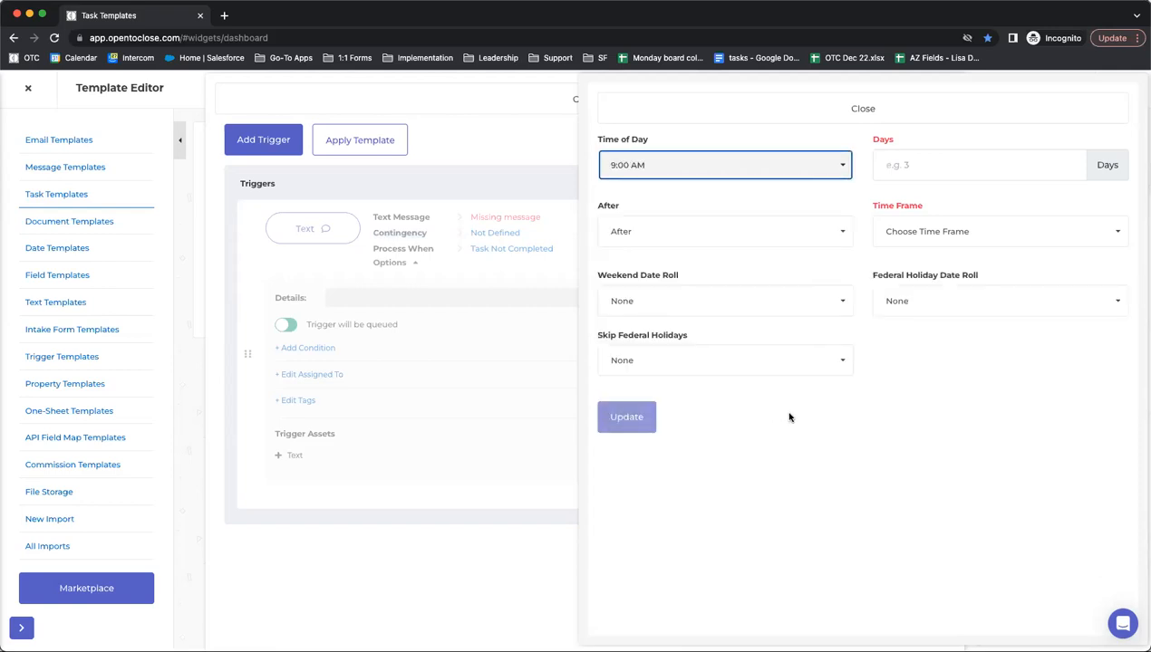
{"action": "left_click", "coordinate": [969, 388]}
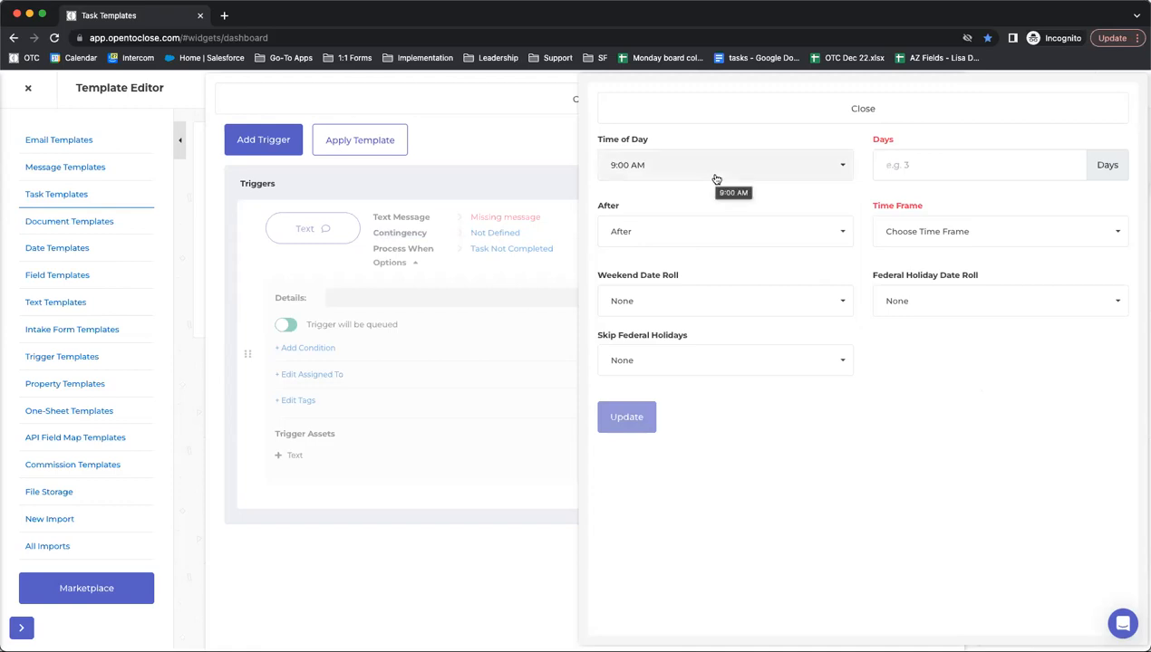
{"action": "left_click", "coordinate": [716, 179]}
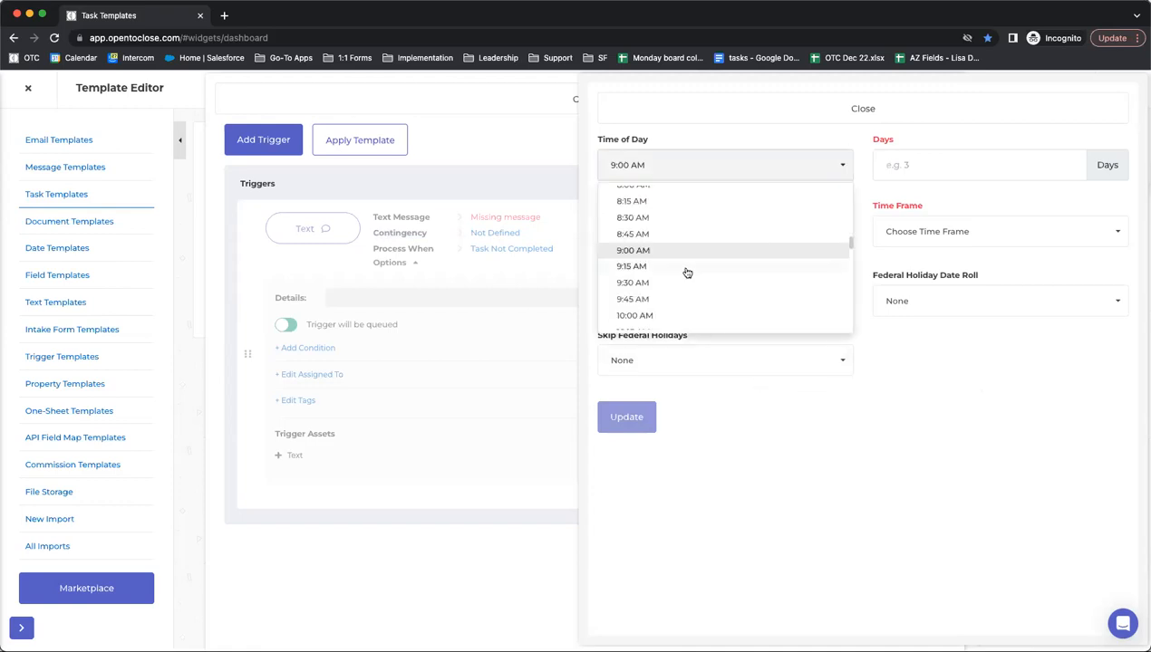
{"action": "scroll", "coordinate": [687, 272], "scroll_direction": "down", "scroll_amount": 3}
{"action": "scroll", "coordinate": [686, 270], "scroll_direction": "up", "scroll_amount": 2}
{"action": "left_click", "coordinate": [678, 251]}
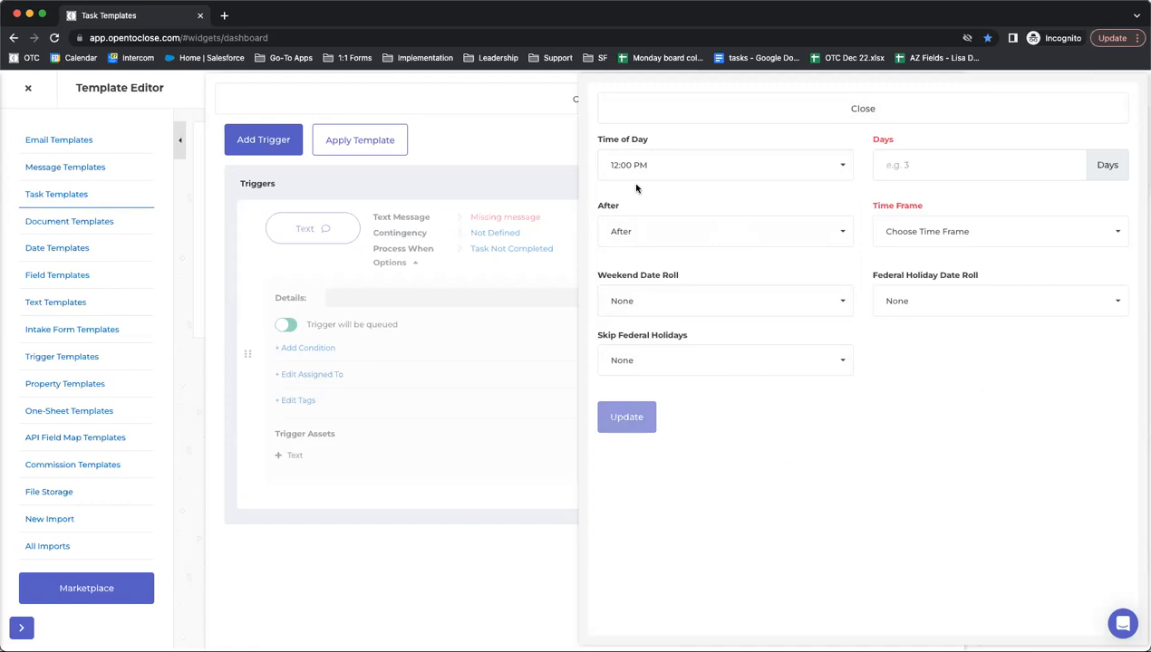
- Choose the 'Same Day As' time frame and update the contingency timing
{"action": "left_click", "coordinate": [1012, 169]}
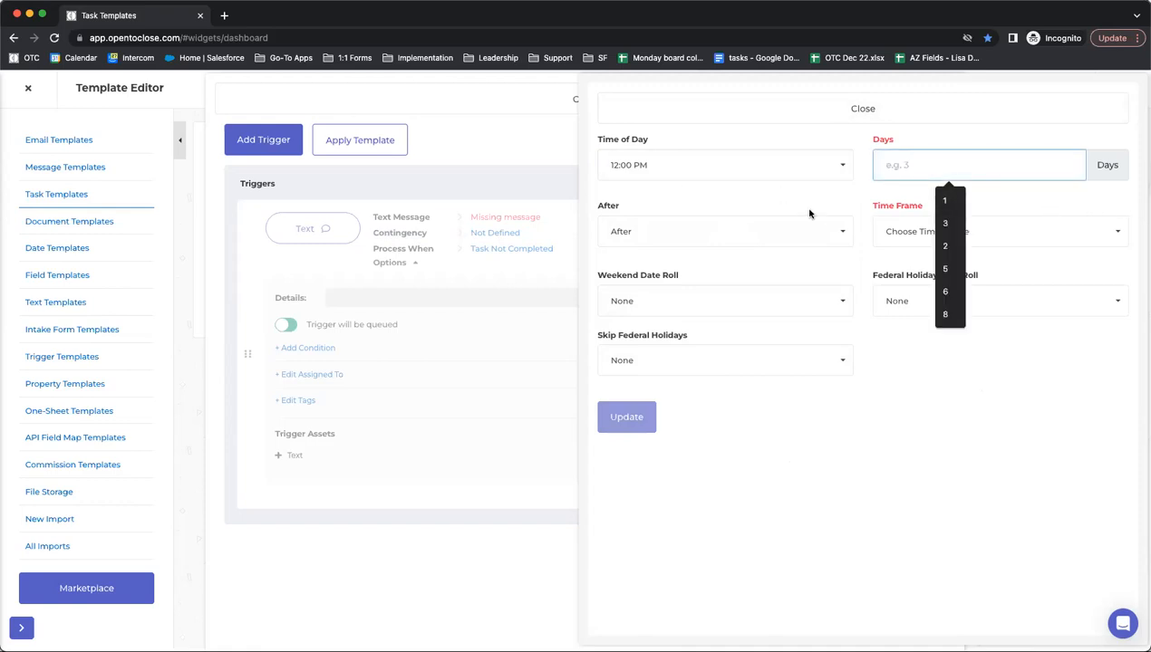
{"action": "left_click", "coordinate": [895, 231]}
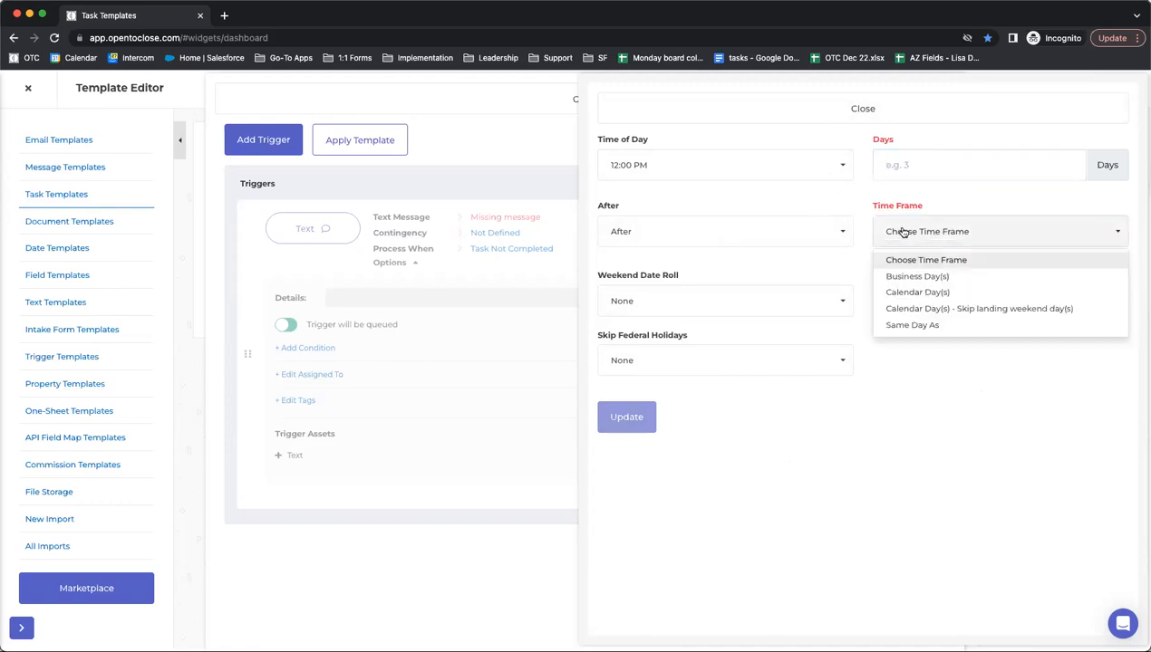
{"action": "left_click", "coordinate": [884, 328]}
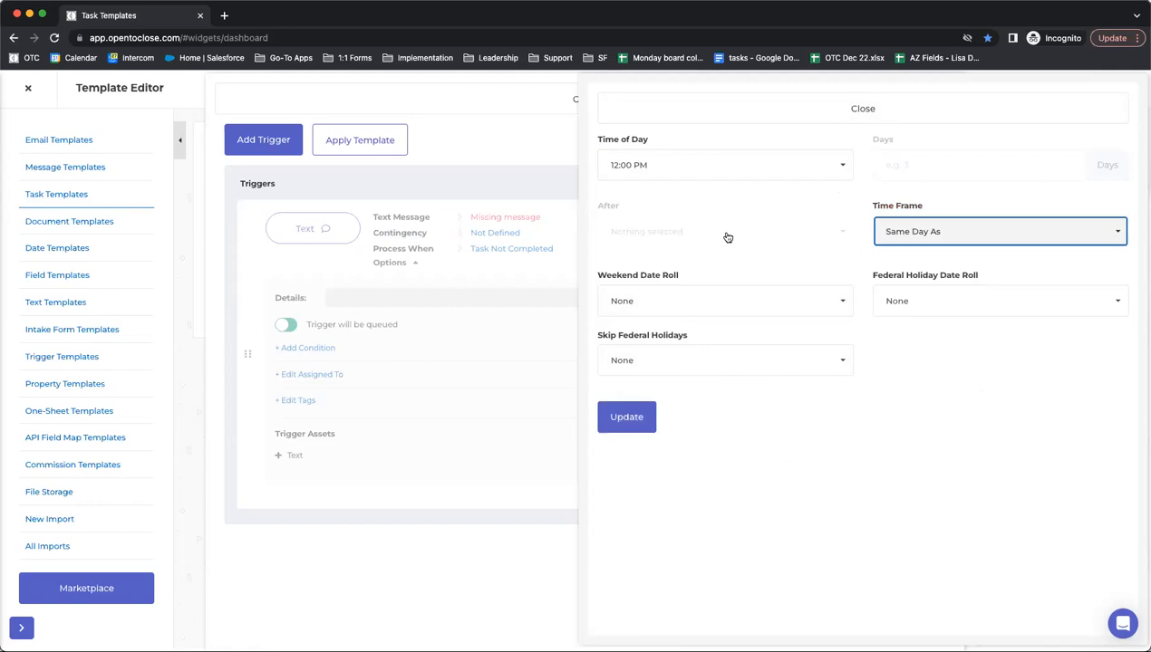
{"action": "left_click", "coordinate": [964, 231]}
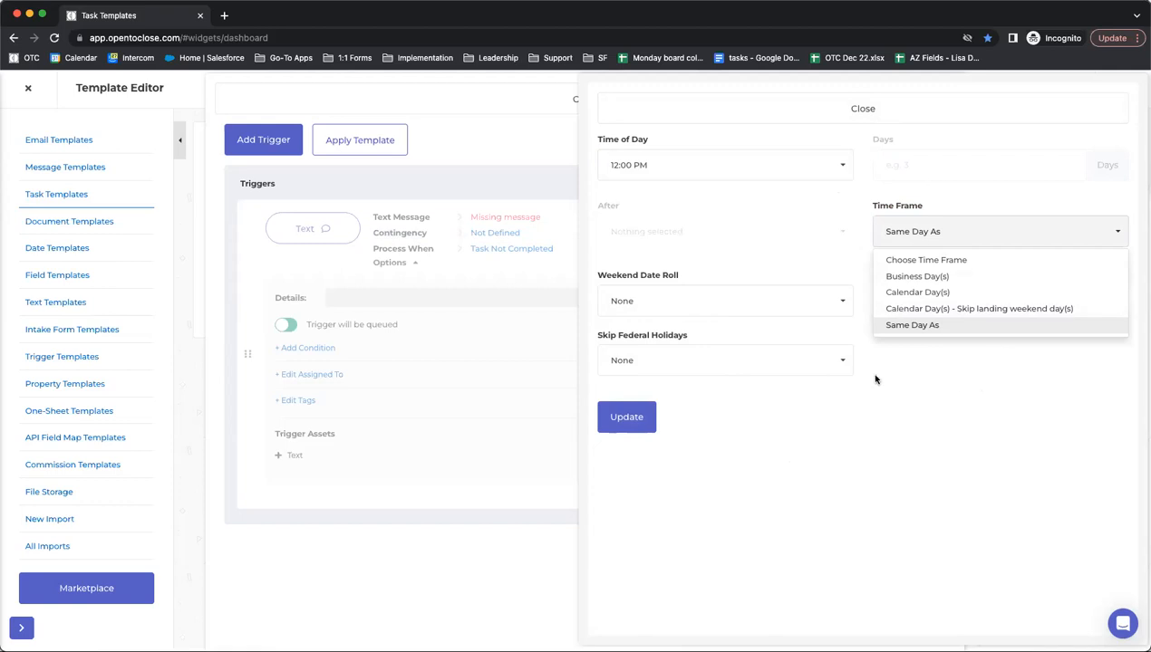
{"action": "left_click", "coordinate": [947, 379]}
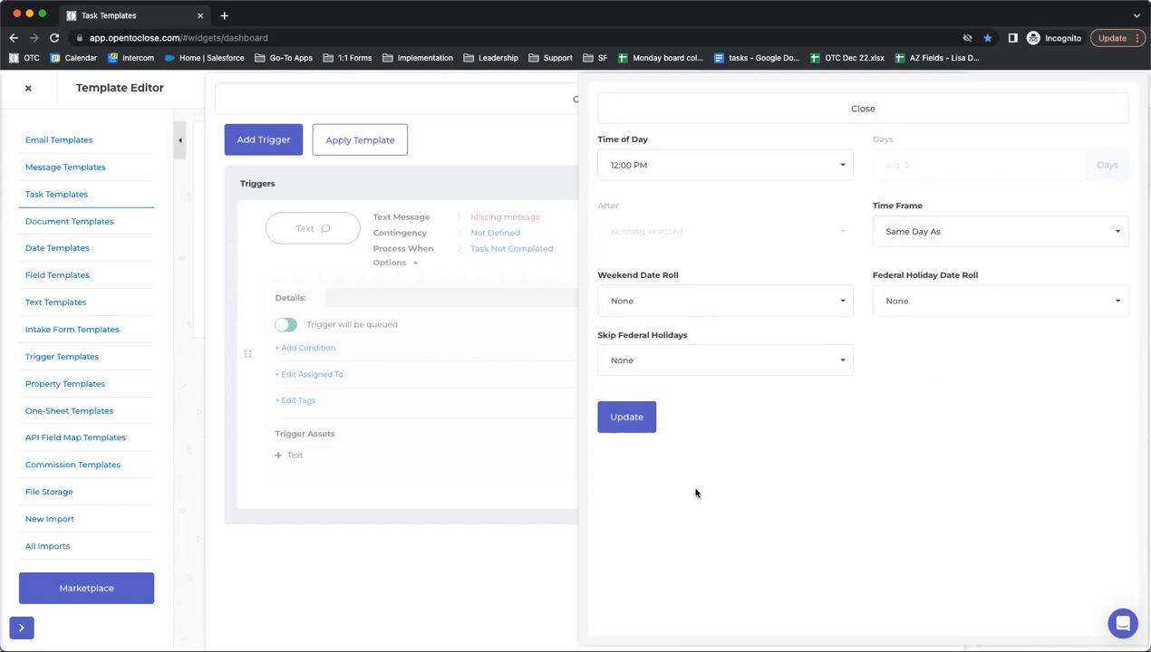
{"action": "left_click", "coordinate": [635, 421]}
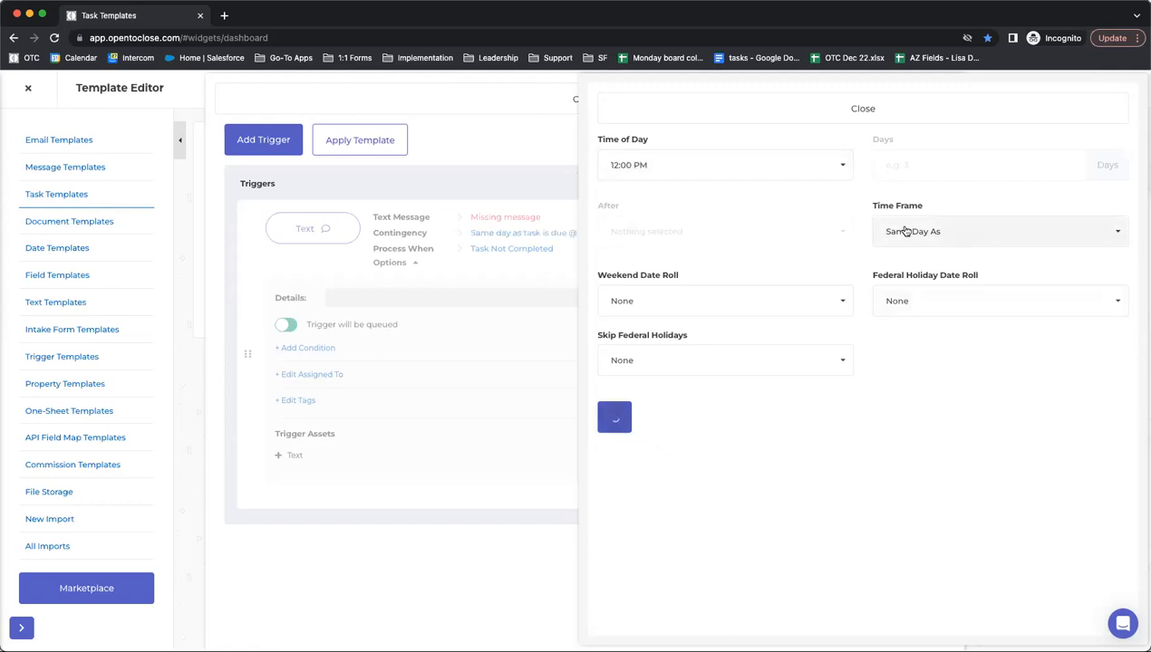
- Close the timing panel, enter details 'Send Listing Expiration Reminder', and switch Auto Send on
{"action": "left_click", "coordinate": [688, 122]}
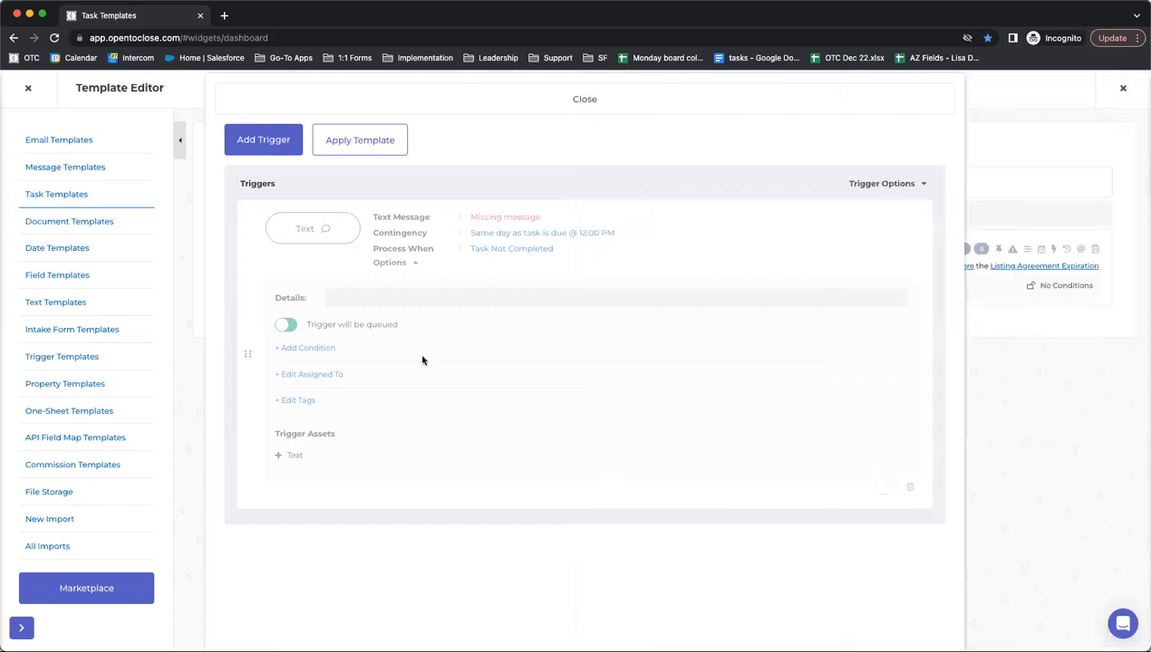
{"action": "left_click_drag", "start_coordinate": [370, 232], "coordinate": [620, 233]}
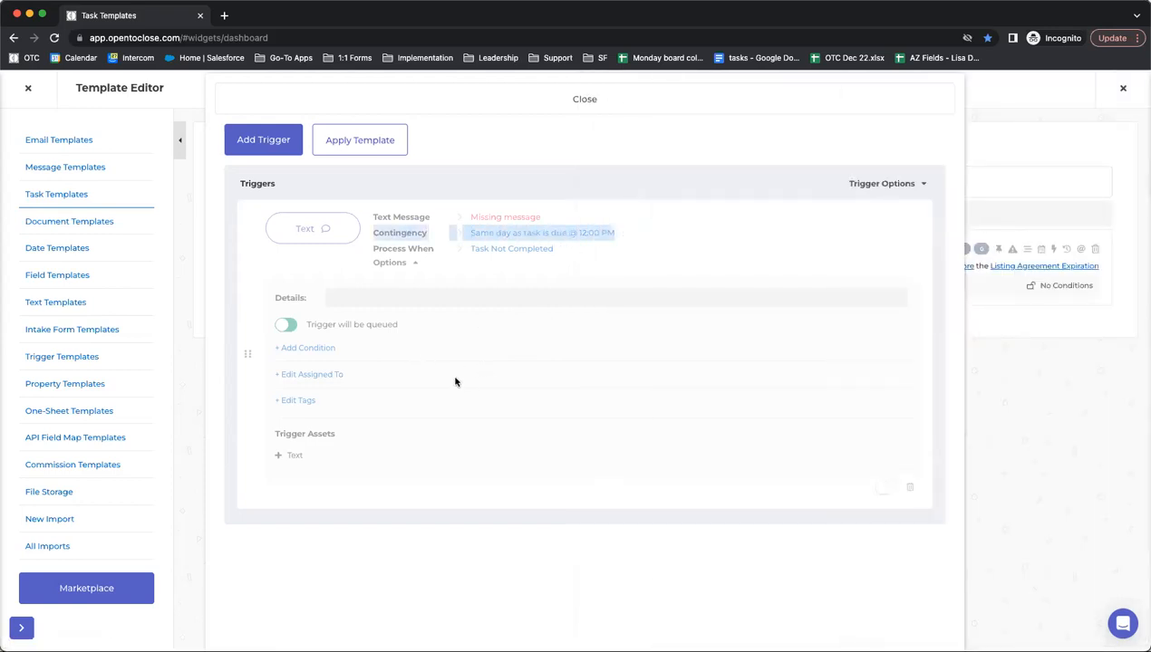
{"action": "left_click", "coordinate": [432, 302]}
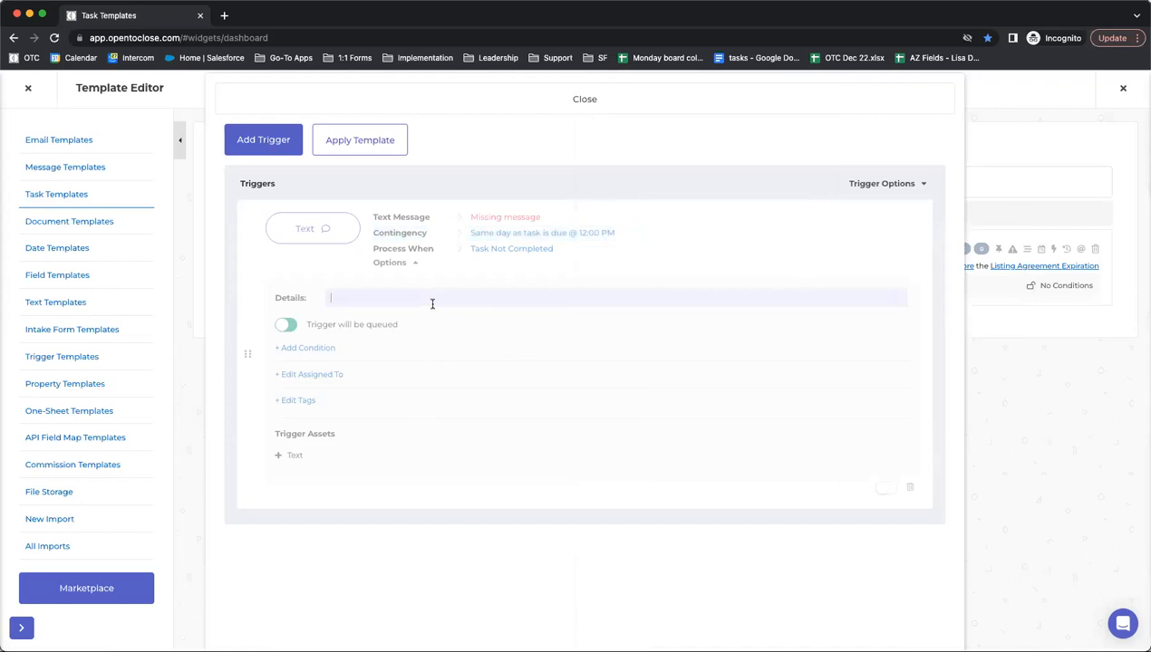
{"action": "type", "text": "Send Listing Expiration Reminder"}
{"action": "left_click_drag", "start_coordinate": [399, 325], "coordinate": [297, 324]}
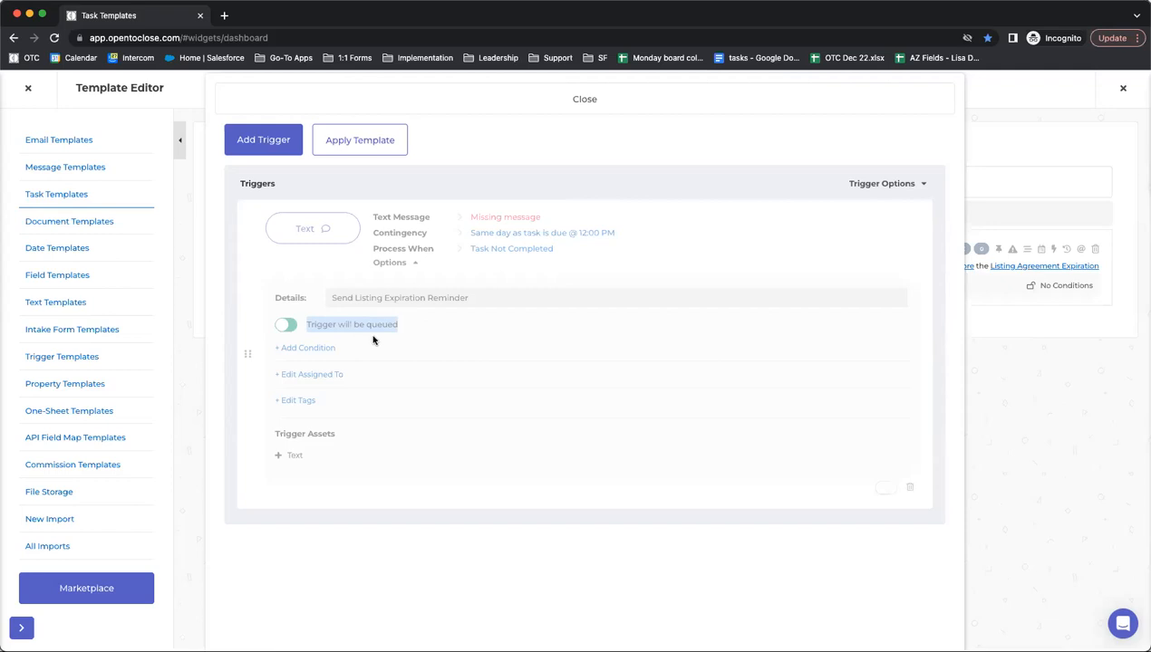
{"action": "left_click", "coordinate": [286, 325]}
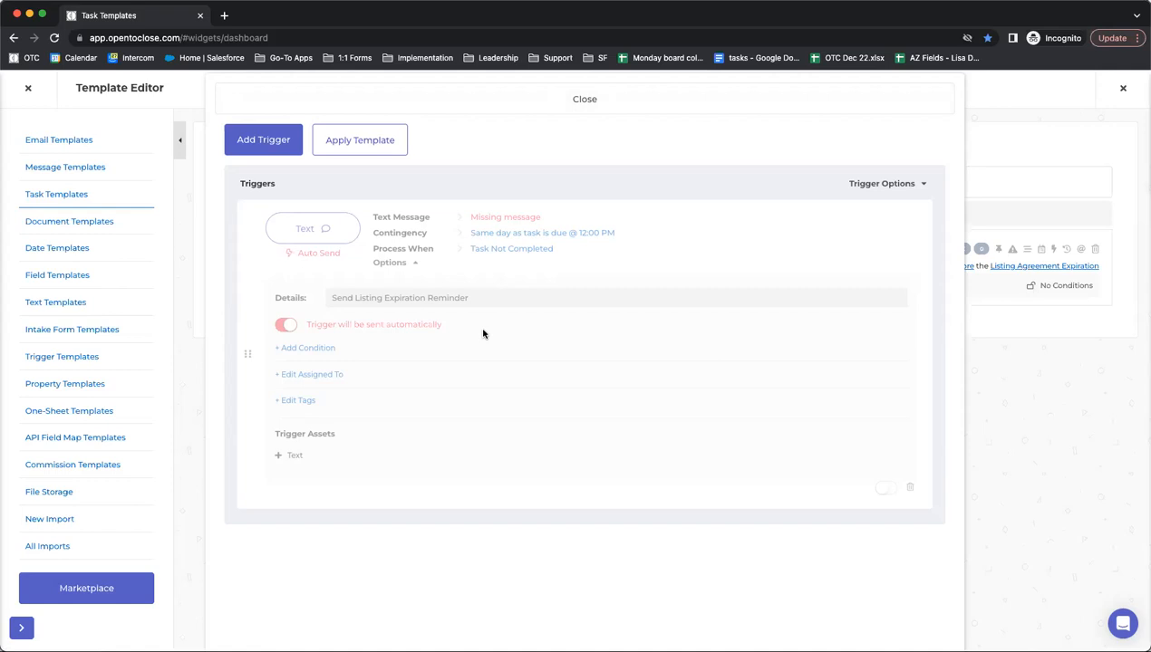
- Close the Triggers panel to return to the Test template's task list
{"action": "left_click", "coordinate": [524, 99]}
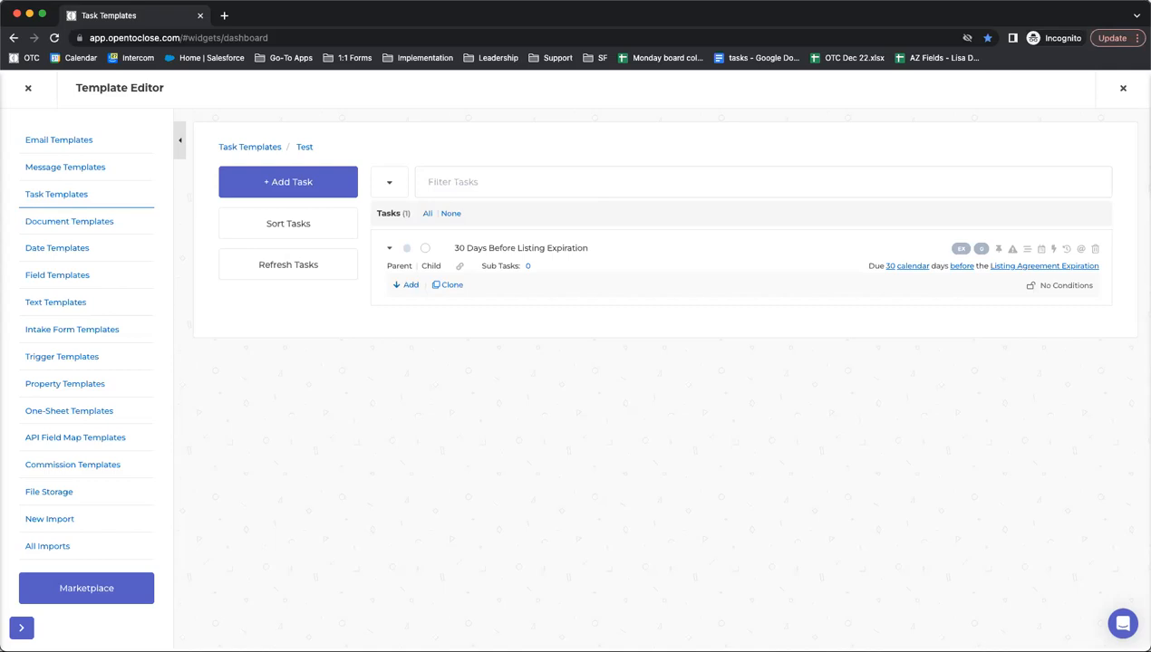
- Turn on the text trigger for the 30 Days Before Listing Expiration task and close the editor
{"action": "left_click", "coordinate": [1053, 249]}
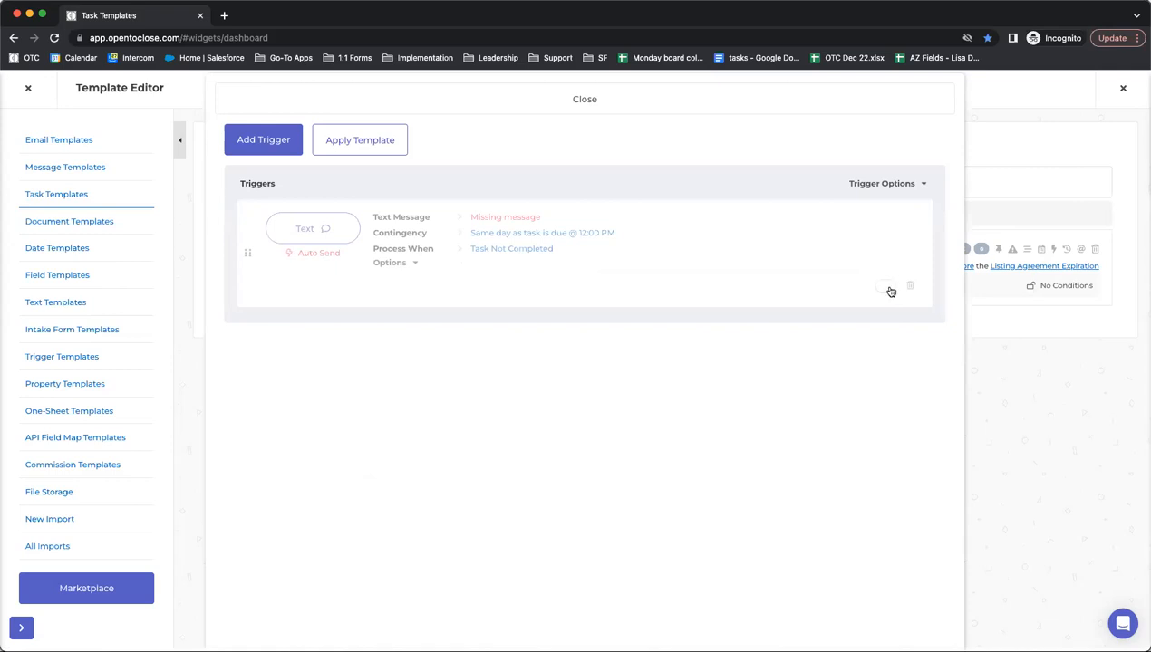
{"action": "left_click", "coordinate": [888, 288]}
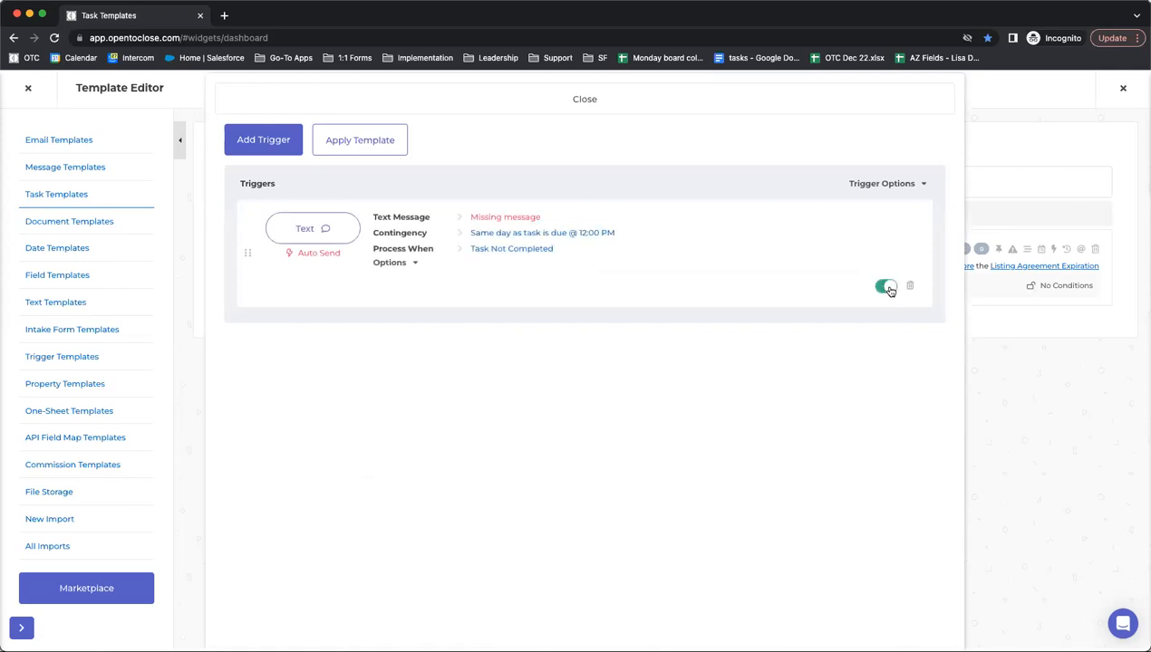
{"action": "left_click", "coordinate": [888, 288]}
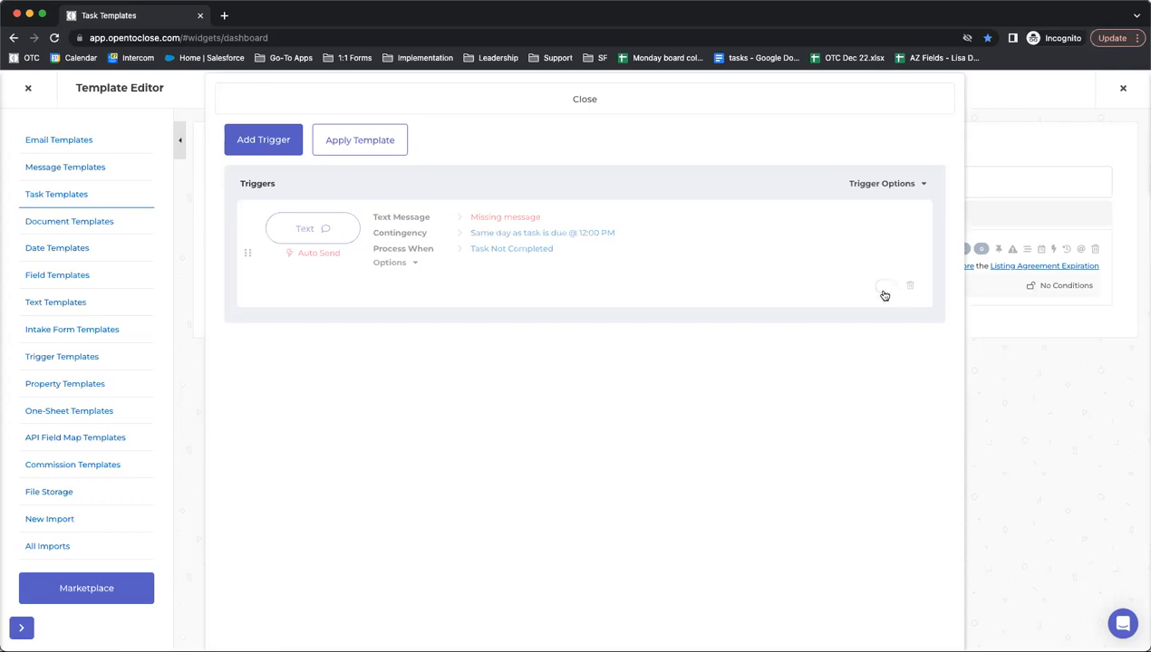
{"action": "left_click", "coordinate": [391, 308]}
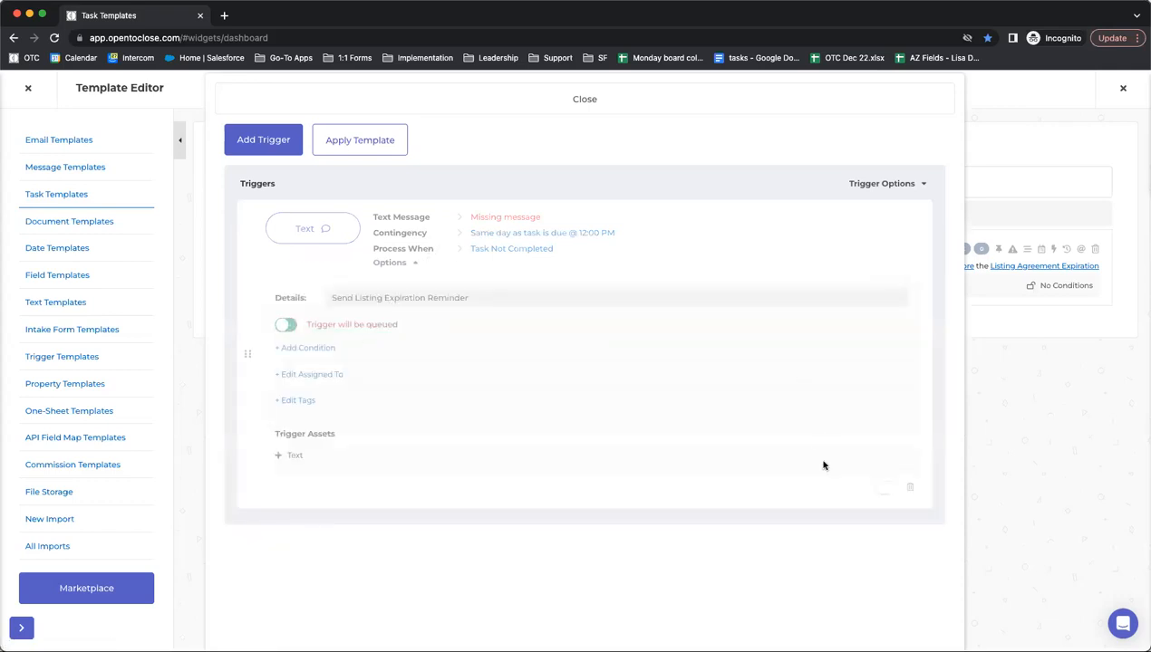
{"action": "left_click", "coordinate": [886, 488]}
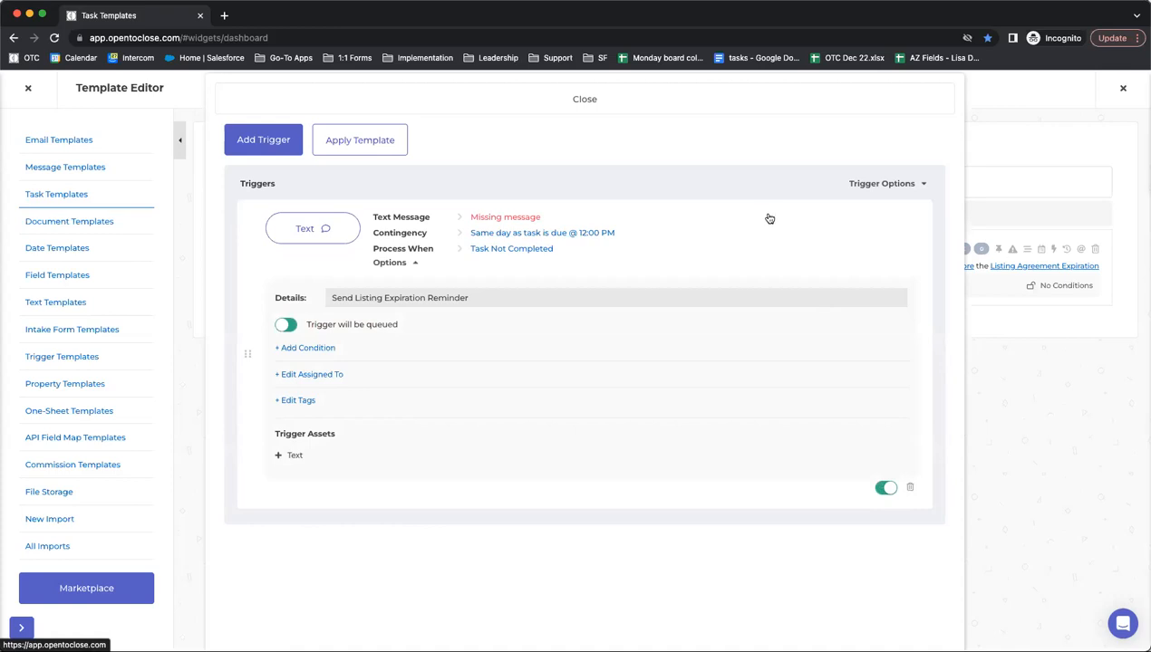
{"action": "left_click", "coordinate": [722, 102]}
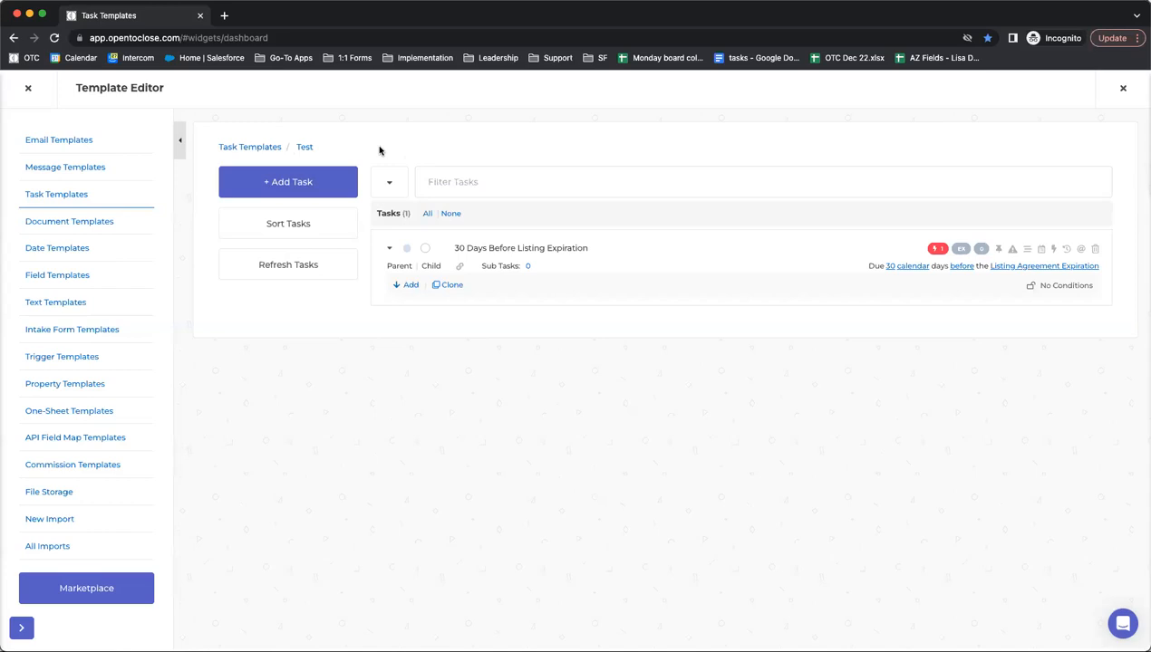
- Go back from Task Templates to Intake Form Templates, showing the Buyer Specific UC Tasks list
{"action": "left_click", "coordinate": [251, 150]}
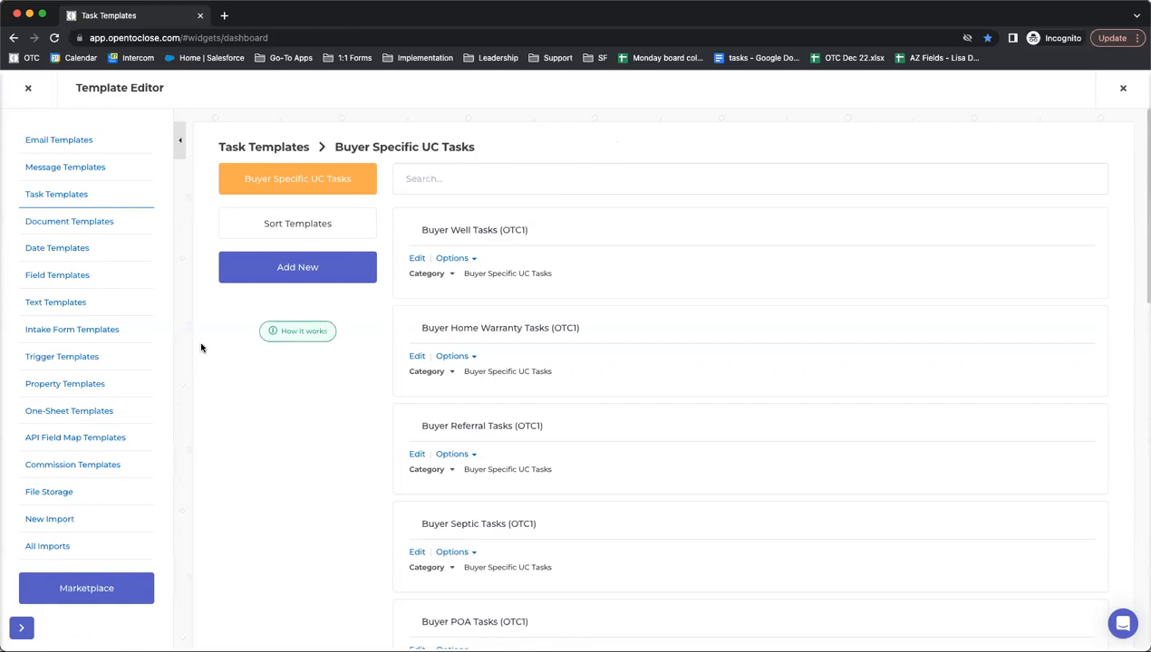
{"action": "left_click", "coordinate": [51, 334]}
{"action": "left_click", "coordinate": [53, 199]}
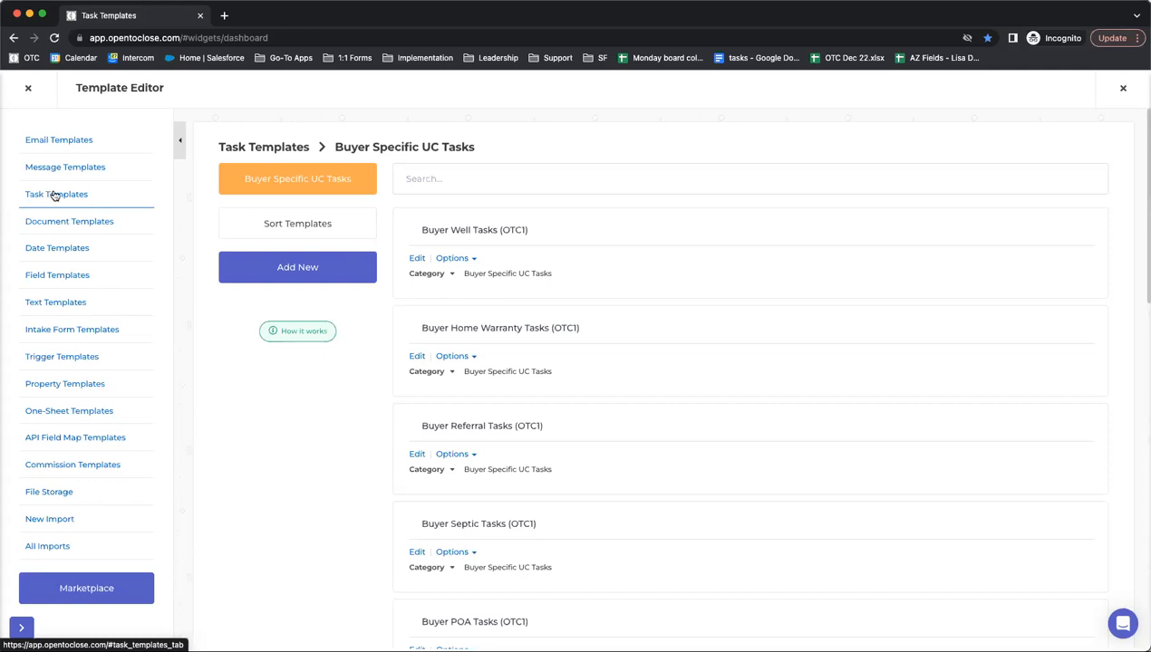
{"action": "left_click", "coordinate": [46, 332]}
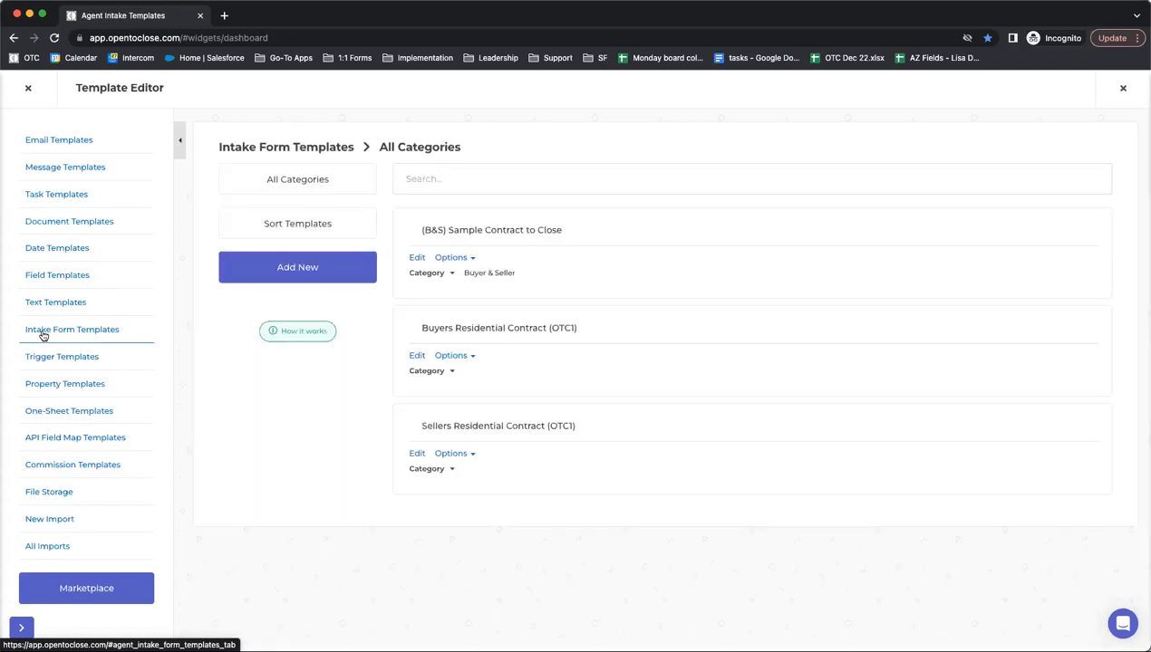
{"action": "left_click", "coordinate": [416, 355]}
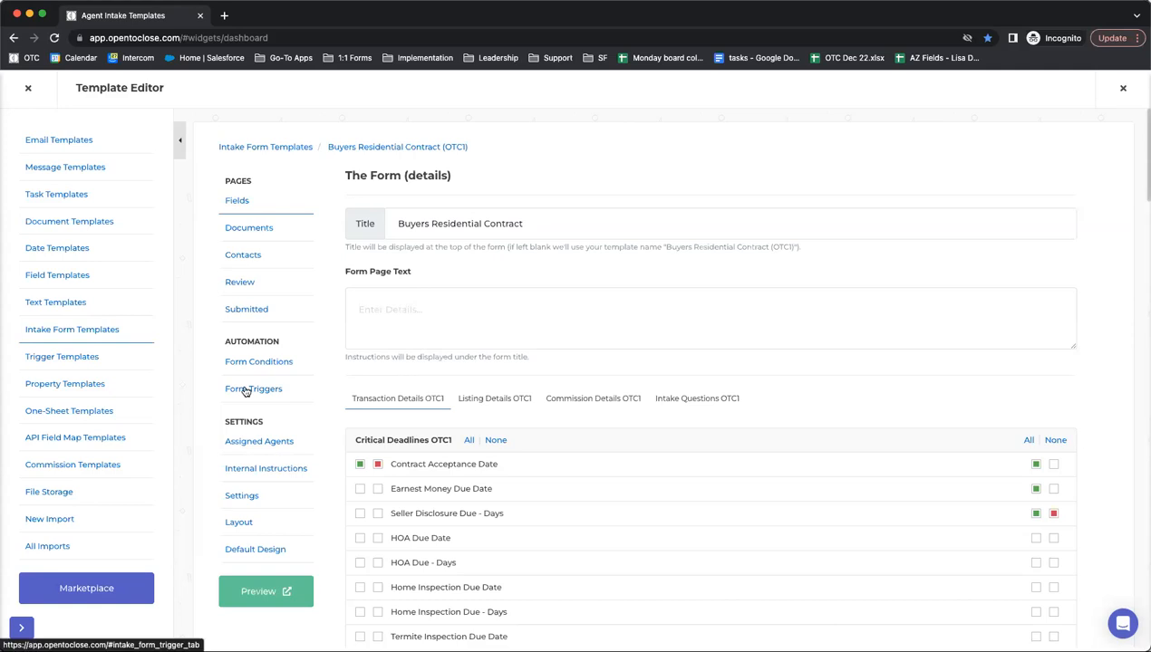
{"action": "left_click", "coordinate": [713, 400]}
{"action": "scroll", "coordinate": [412, 385], "scroll_direction": "down", "scroll_amount": 5}
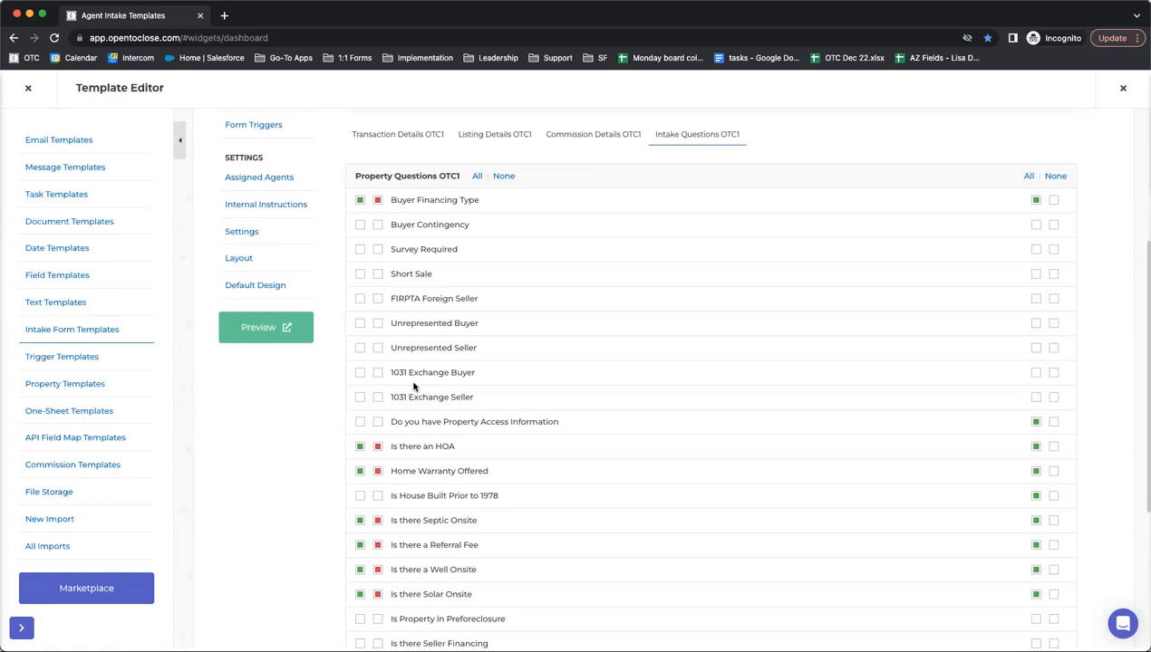
{"action": "scroll", "coordinate": [413, 387], "scroll_direction": "down", "scroll_amount": 2}
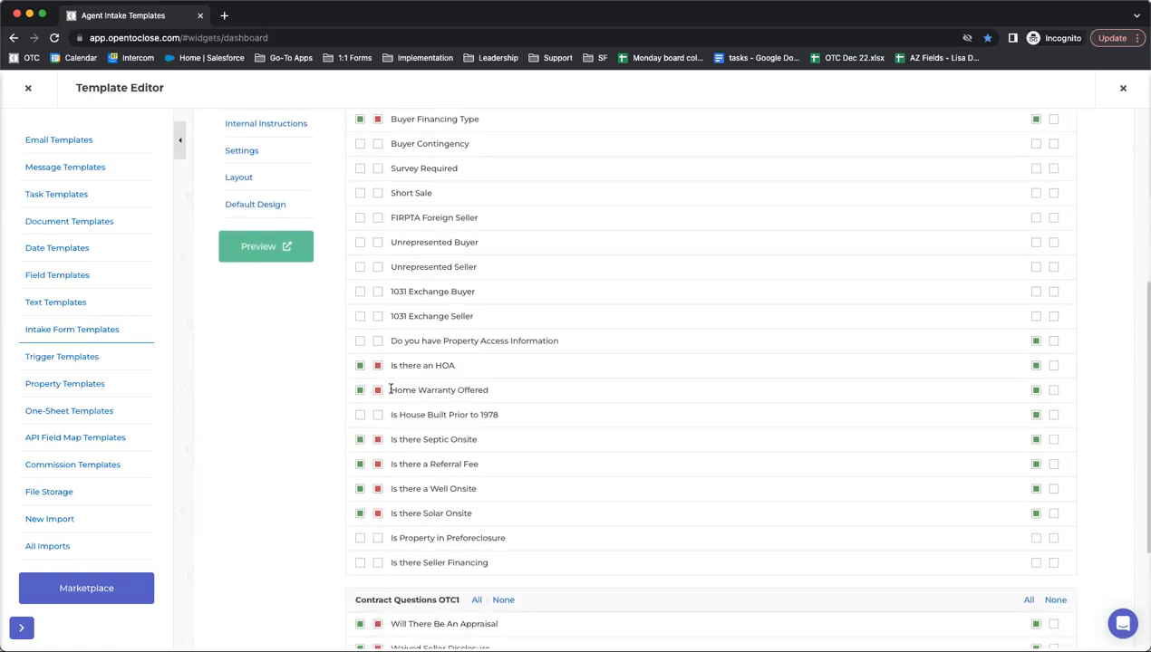
{"action": "scroll", "coordinate": [447, 433], "scroll_direction": "down", "scroll_amount": 2}
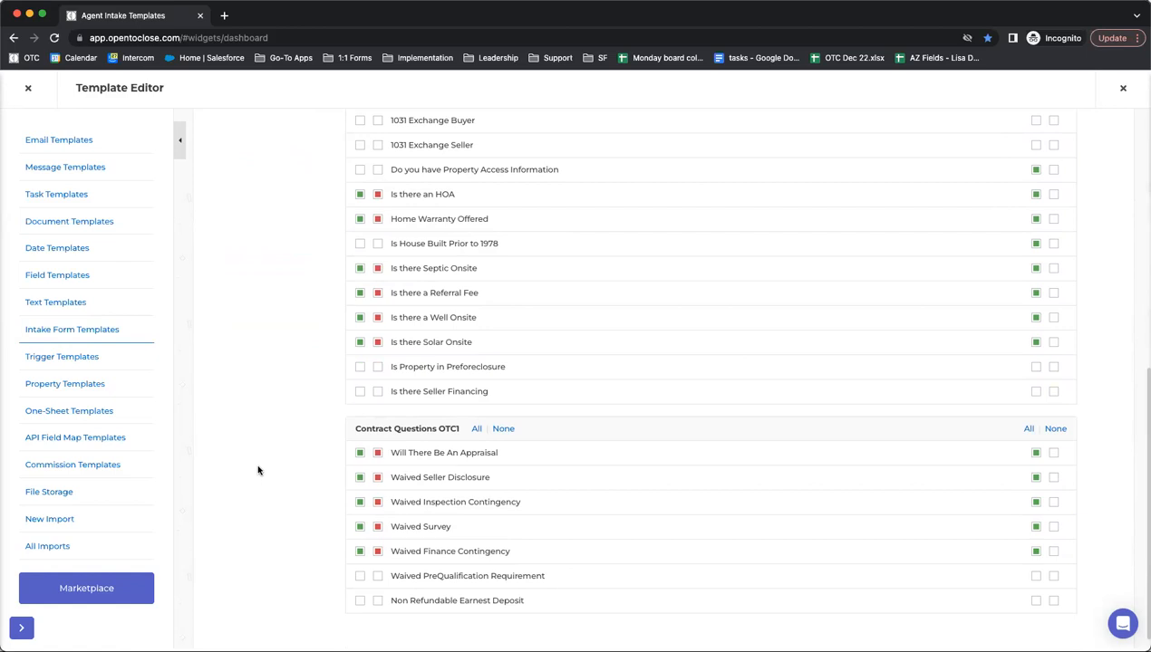
{"action": "scroll", "coordinate": [258, 470], "scroll_direction": "up", "scroll_amount": 10}
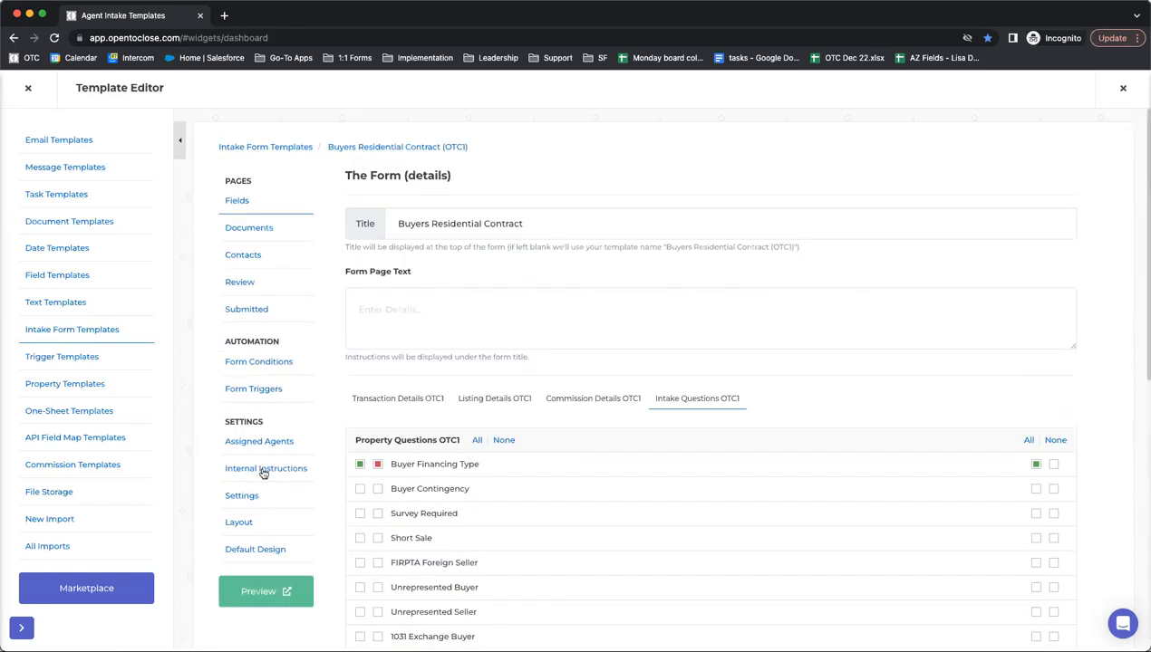
{"action": "scroll", "coordinate": [462, 471], "scroll_direction": "down", "scroll_amount": 10}
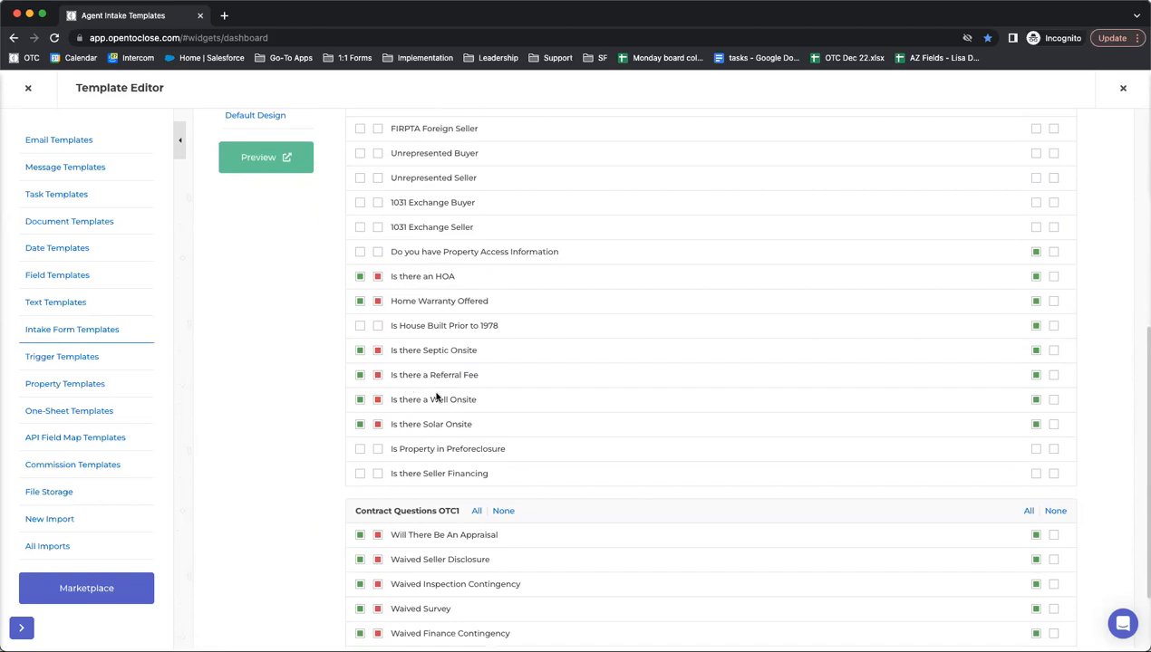
{"action": "scroll", "coordinate": [353, 431], "scroll_direction": "up", "scroll_amount": 8}
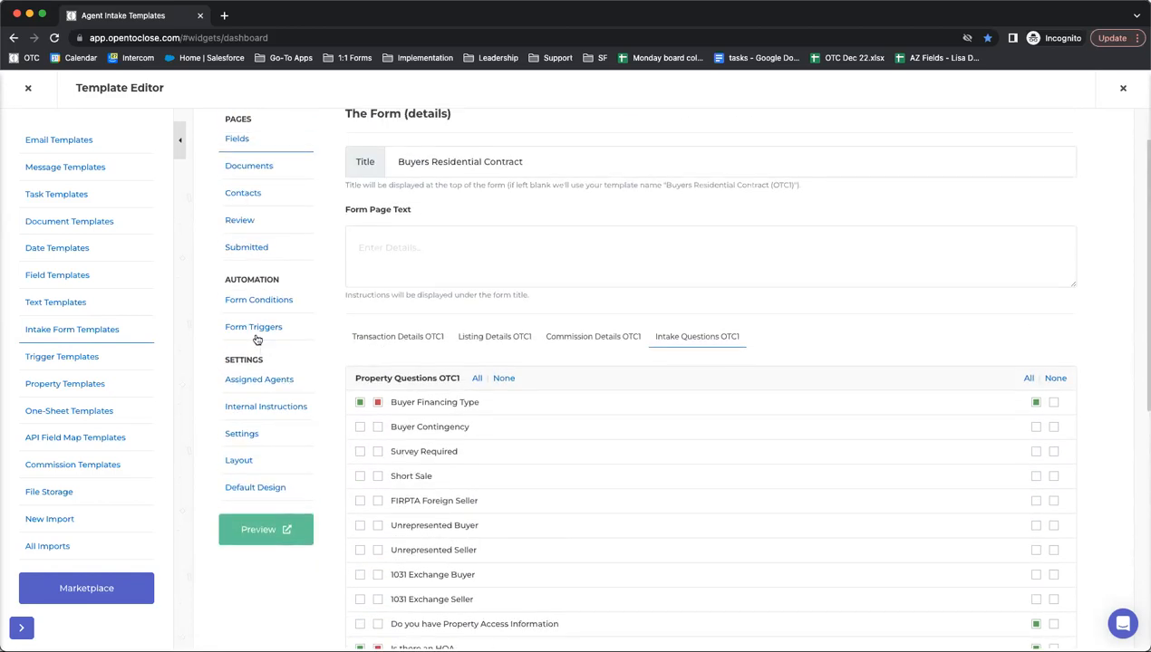
{"action": "scroll", "coordinate": [879, 485], "scroll_direction": "down", "scroll_amount": 11}
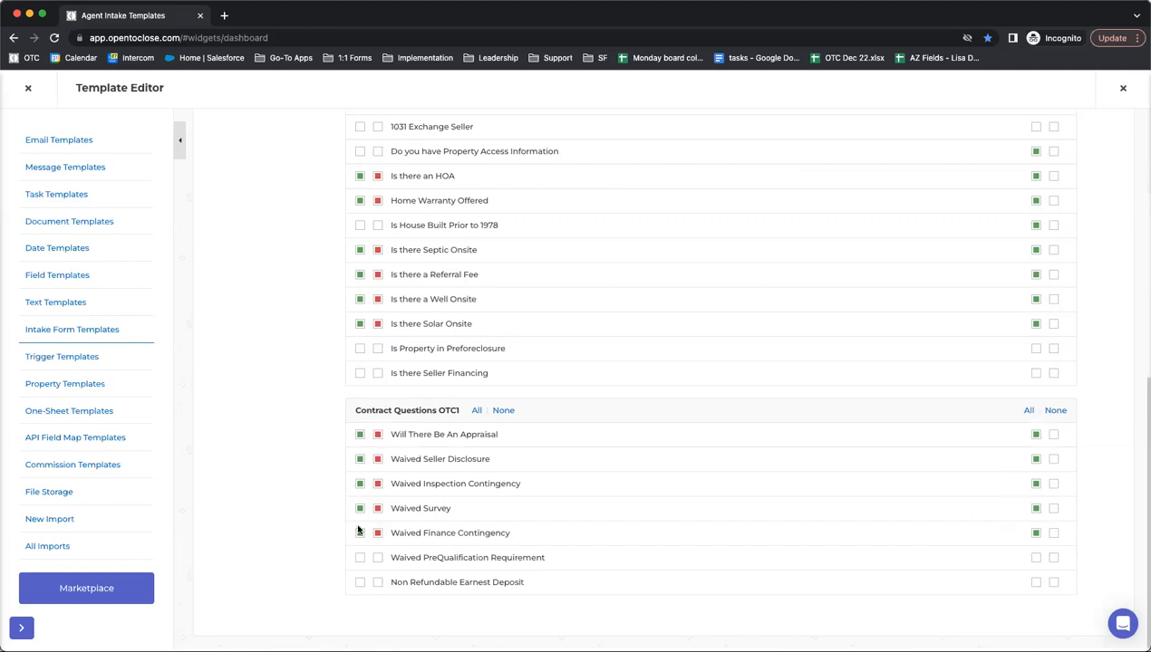
{"action": "scroll", "coordinate": [316, 512], "scroll_direction": "up", "scroll_amount": 6}
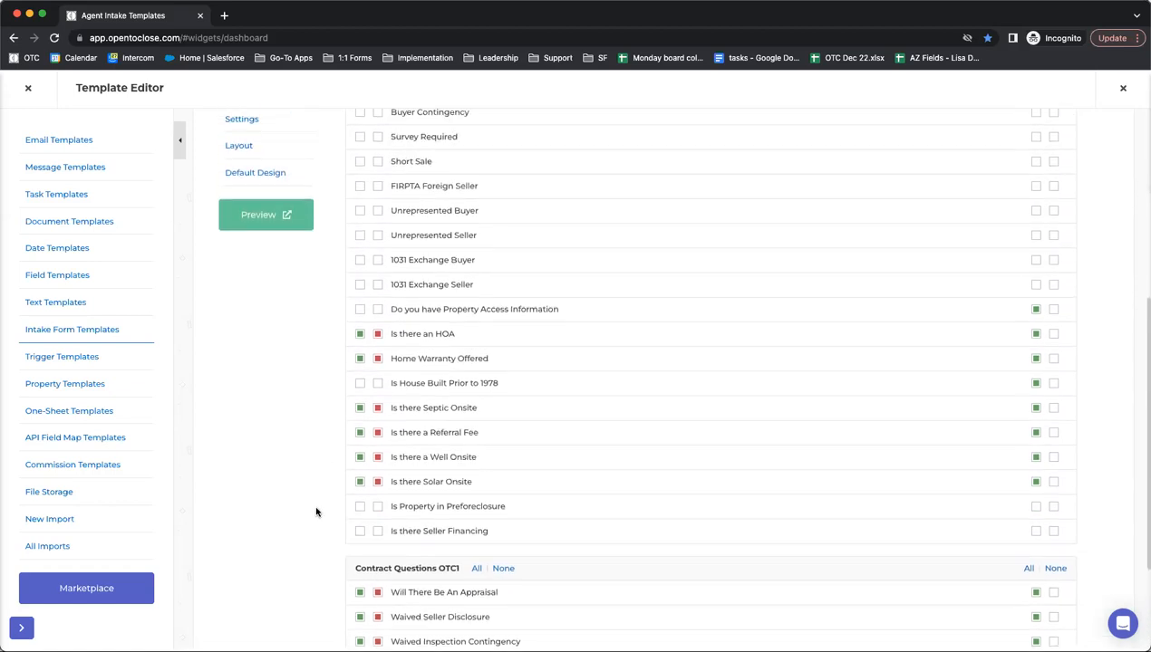
{"action": "scroll", "coordinate": [243, 385], "scroll_direction": "up", "scroll_amount": 1}
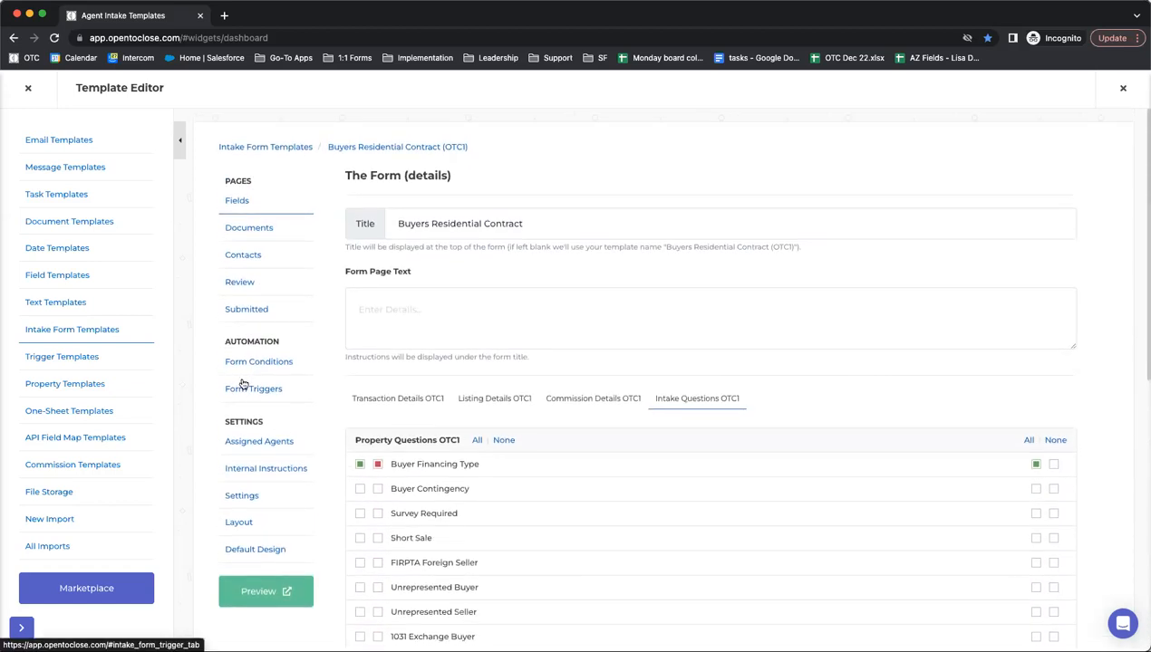
- Show the Buyers Residential Contract form's triggers with every card expanded
{"action": "left_click", "coordinate": [243, 384]}
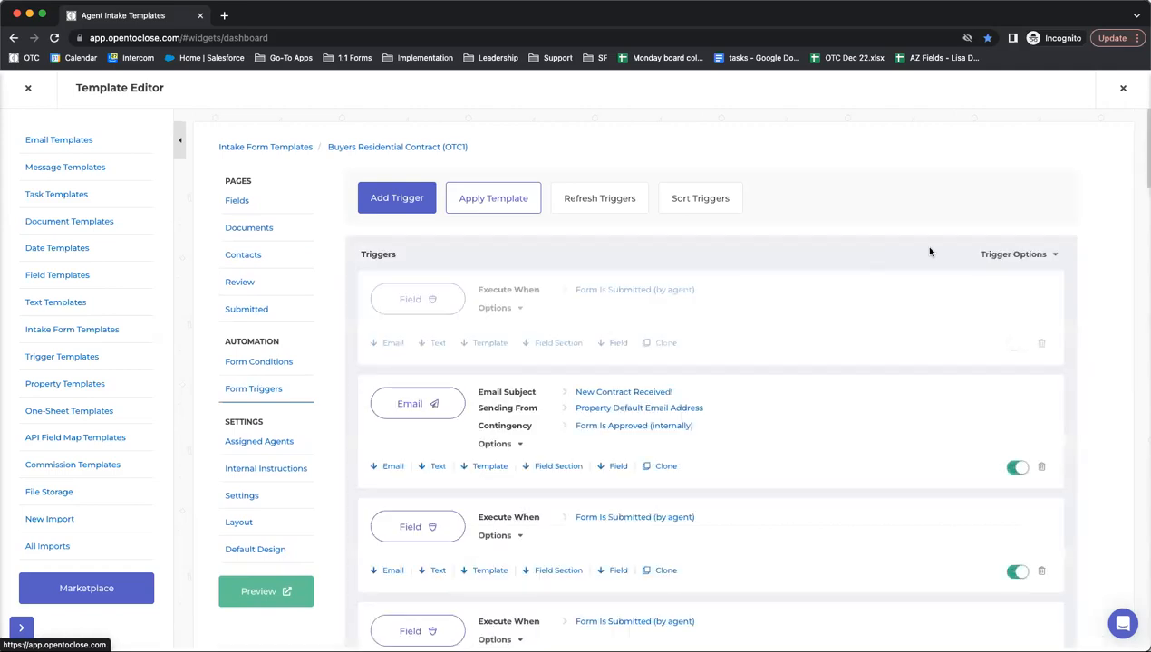
{"action": "left_click", "coordinate": [1017, 256]}
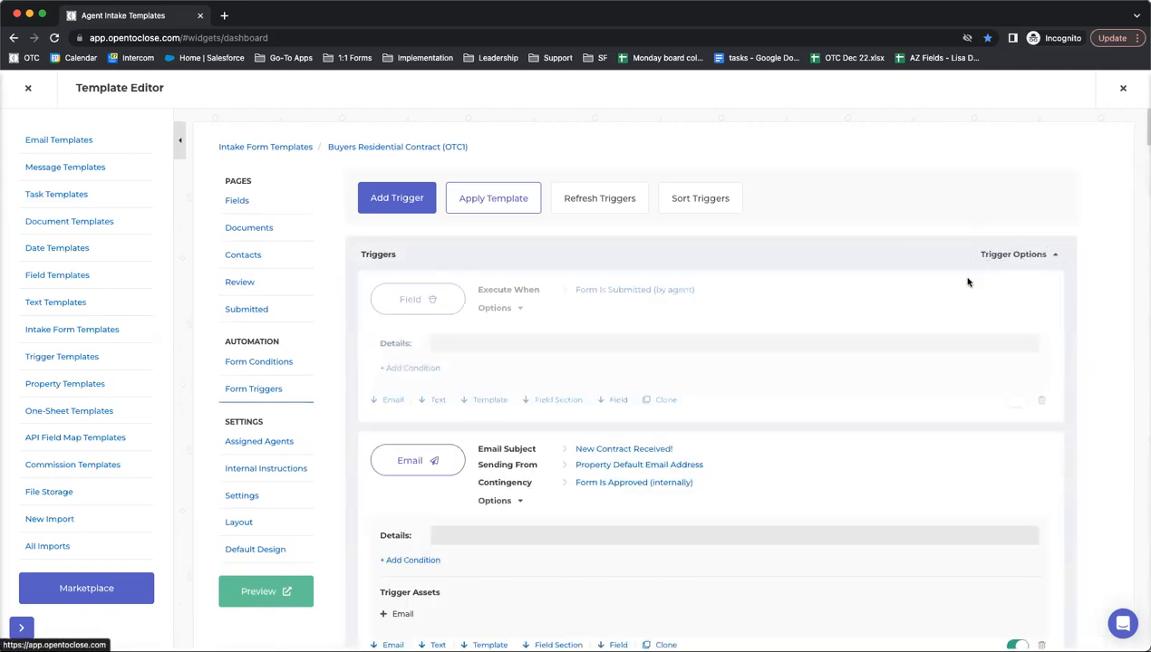
{"action": "scroll", "coordinate": [605, 302], "scroll_direction": "down", "scroll_amount": 6}
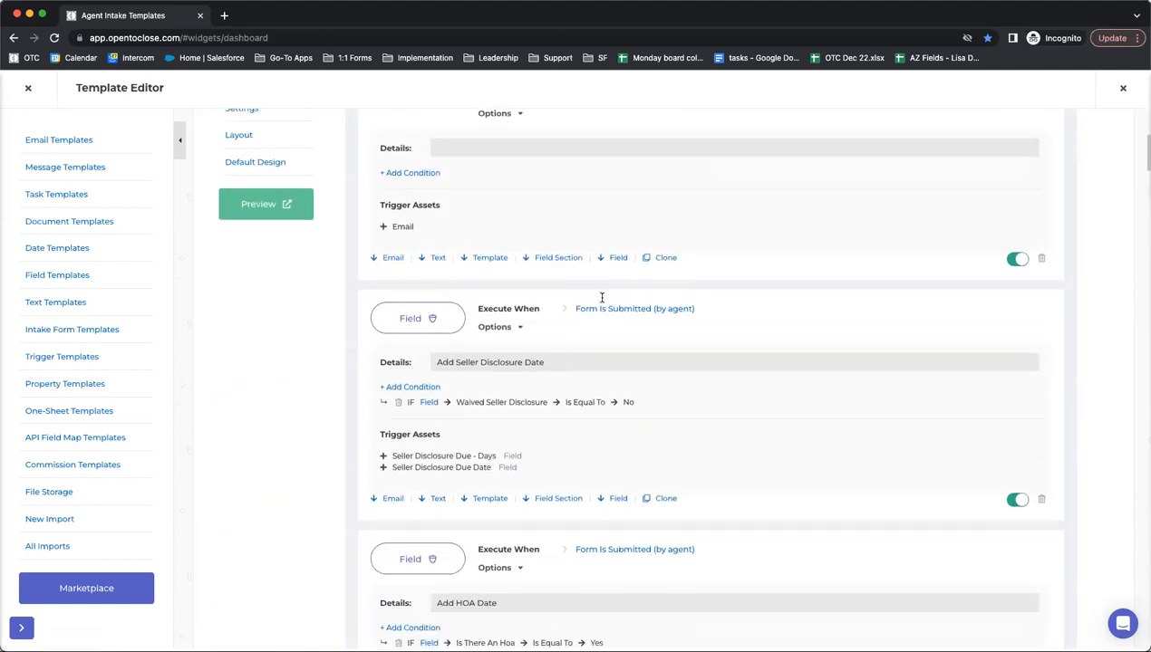
{"action": "scroll", "coordinate": [602, 302], "scroll_direction": "down", "scroll_amount": 2}
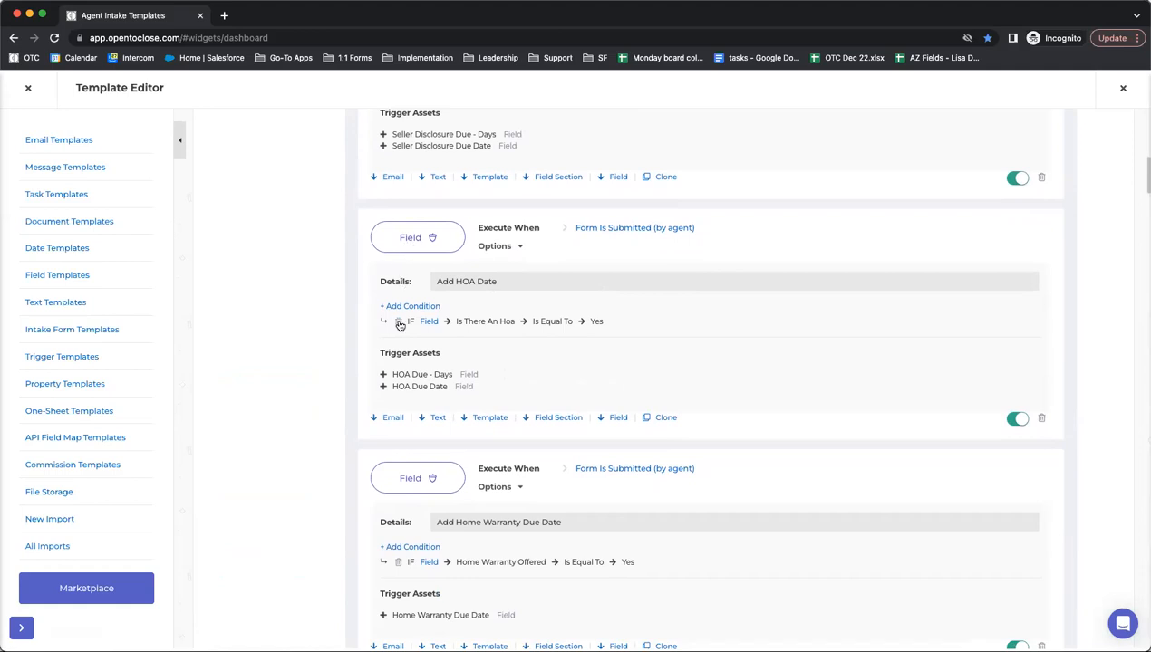
{"action": "scroll", "coordinate": [400, 325], "scroll_direction": "down", "scroll_amount": 2}
{"action": "scroll", "coordinate": [406, 329], "scroll_direction": "up", "scroll_amount": 9}
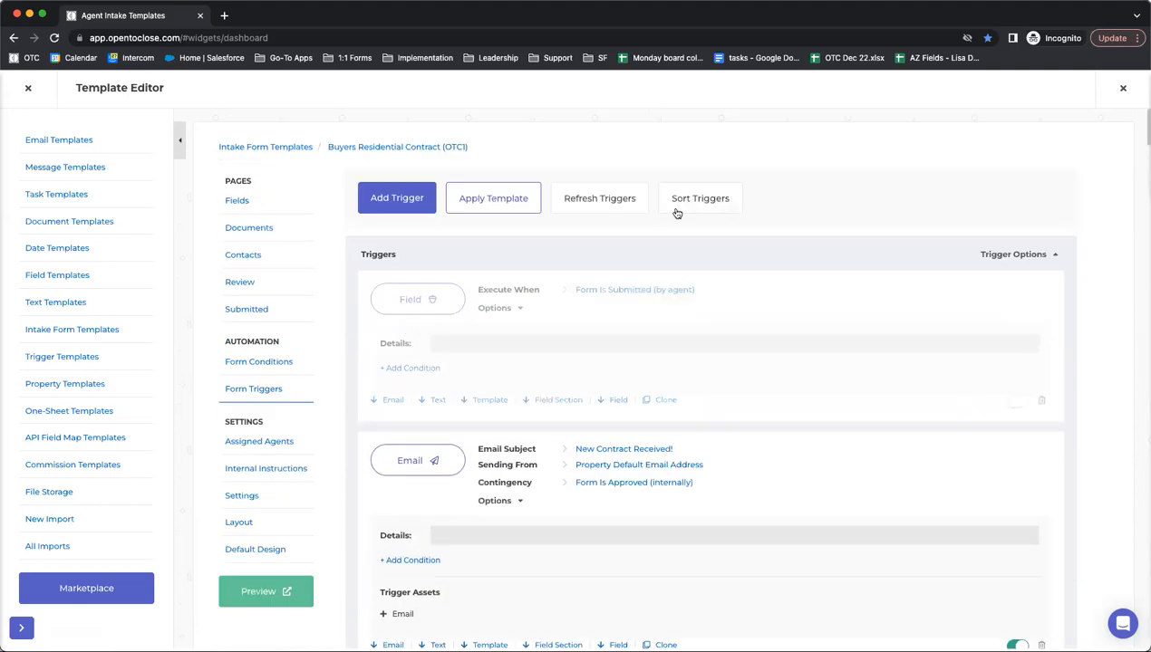
- Review the triggers in their execution order in the Sort Triggers panel
{"action": "left_click", "coordinate": [678, 206]}
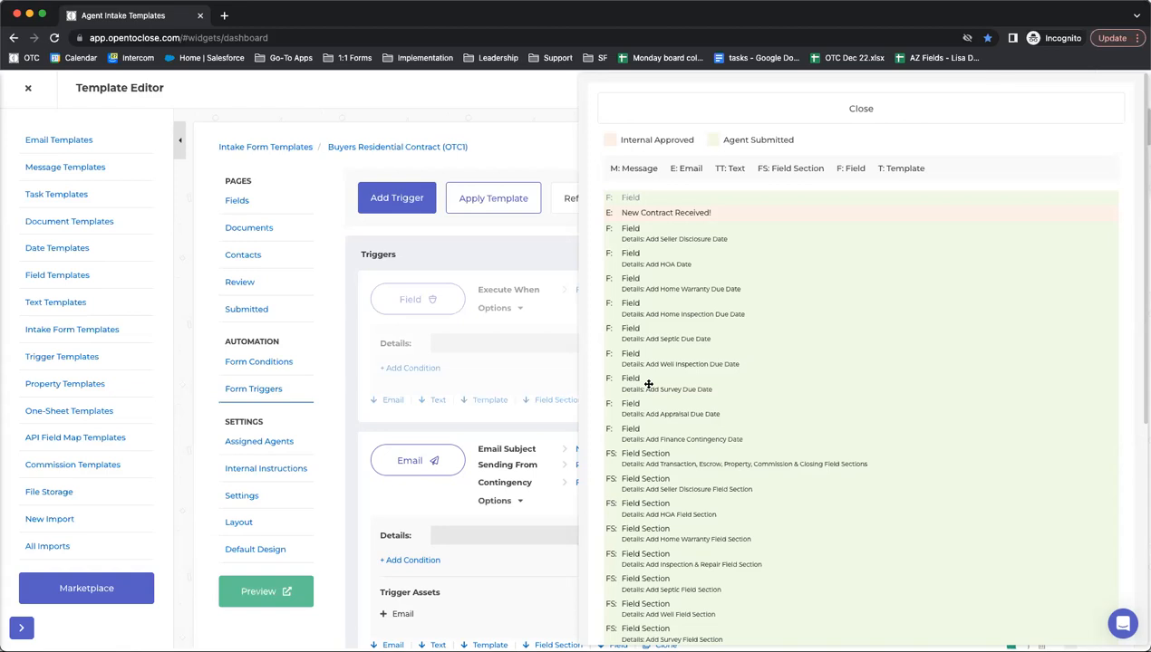
{"action": "scroll", "coordinate": [648, 384], "scroll_direction": "down", "scroll_amount": 3}
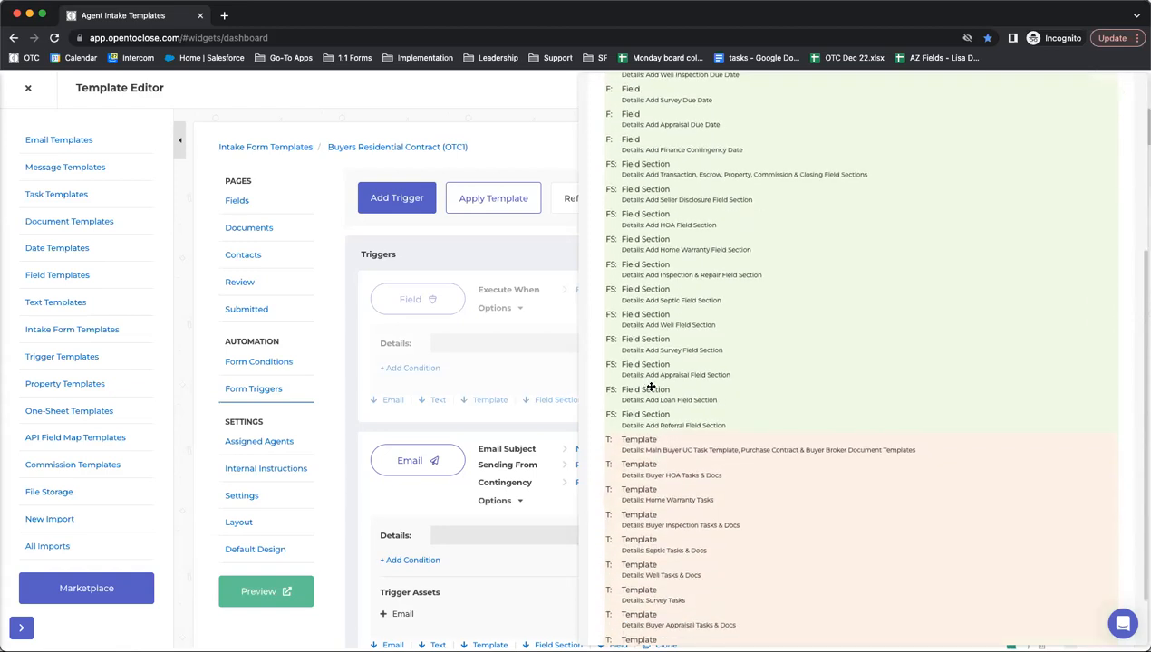
{"action": "scroll", "coordinate": [666, 411], "scroll_direction": "down", "scroll_amount": 1}
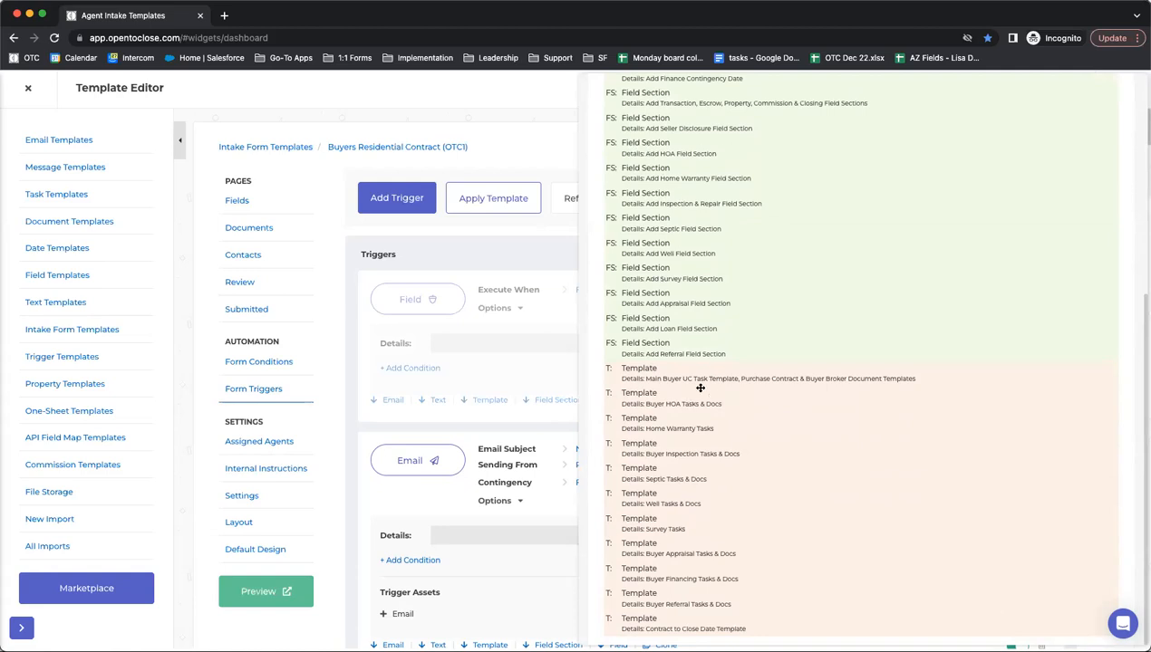
{"action": "scroll", "coordinate": [609, 199], "scroll_direction": "up", "scroll_amount": 5}
- Search the page for 'hoa' and scroll down to the Buyer HOA Tasks & Docs trigger
{"action": "left_click", "coordinate": [666, 114]}
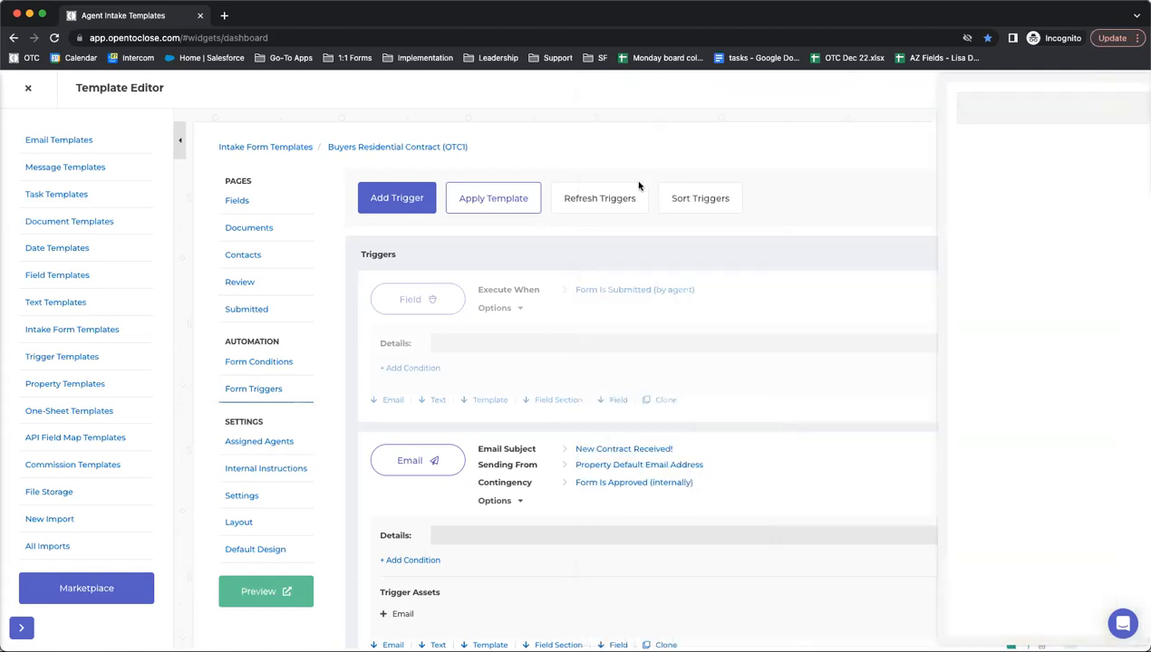
{"action": "scroll", "coordinate": [591, 247], "scroll_direction": "down", "scroll_amount": 8}
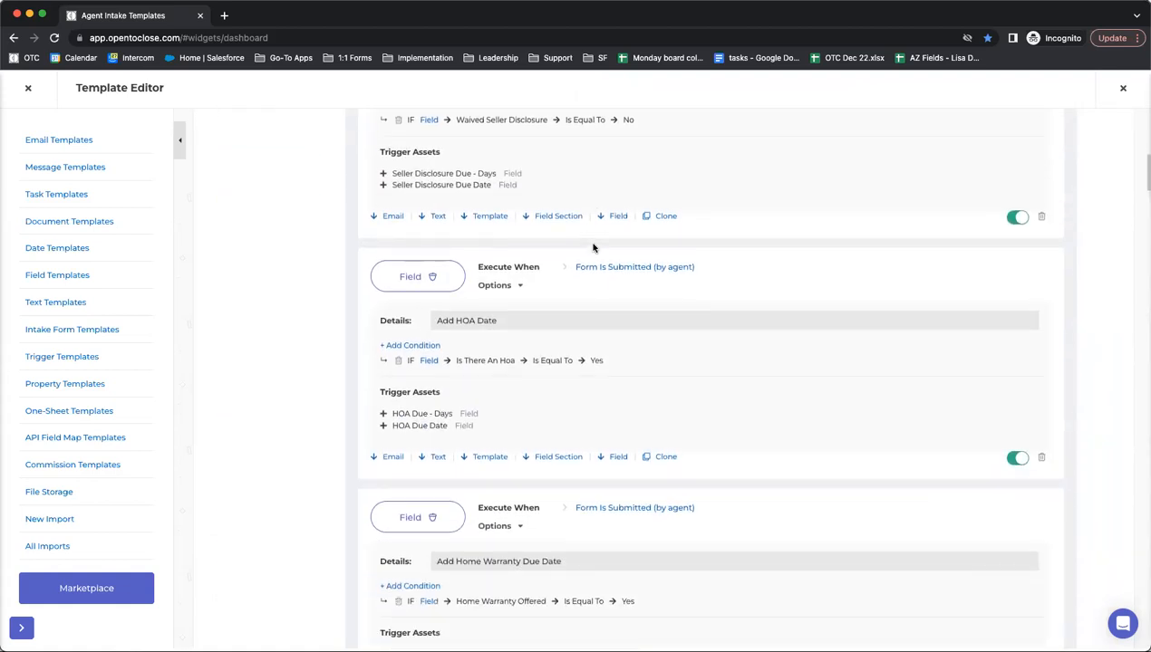
{"action": "key", "text": "super+f"}
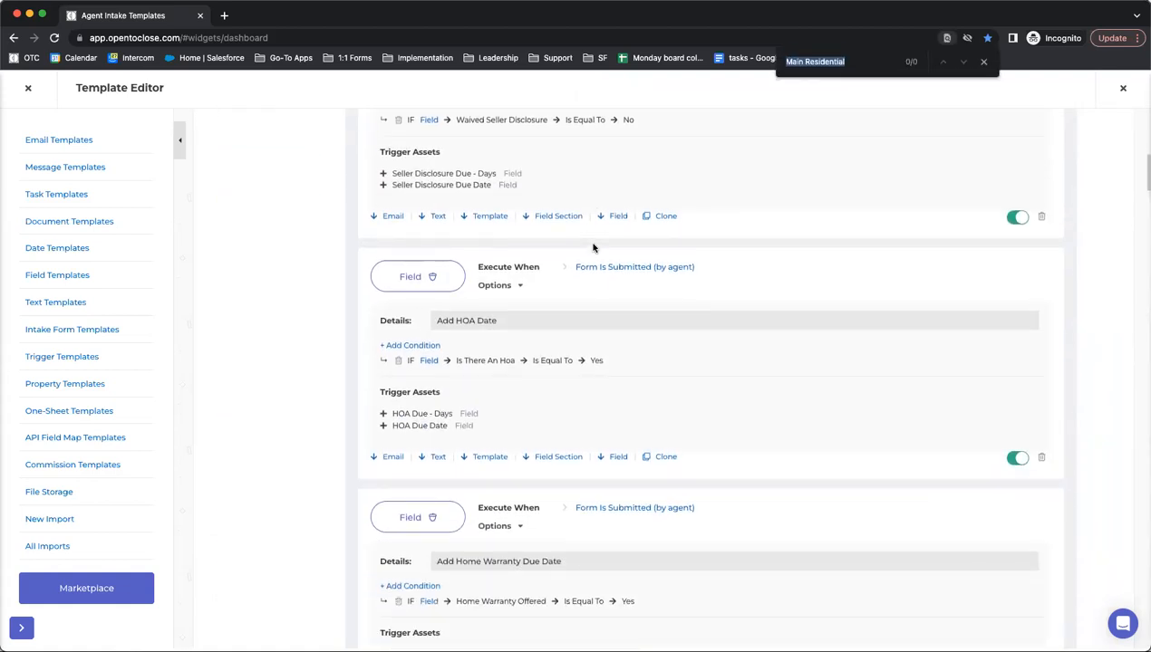
{"action": "type", "text": "hoa"}
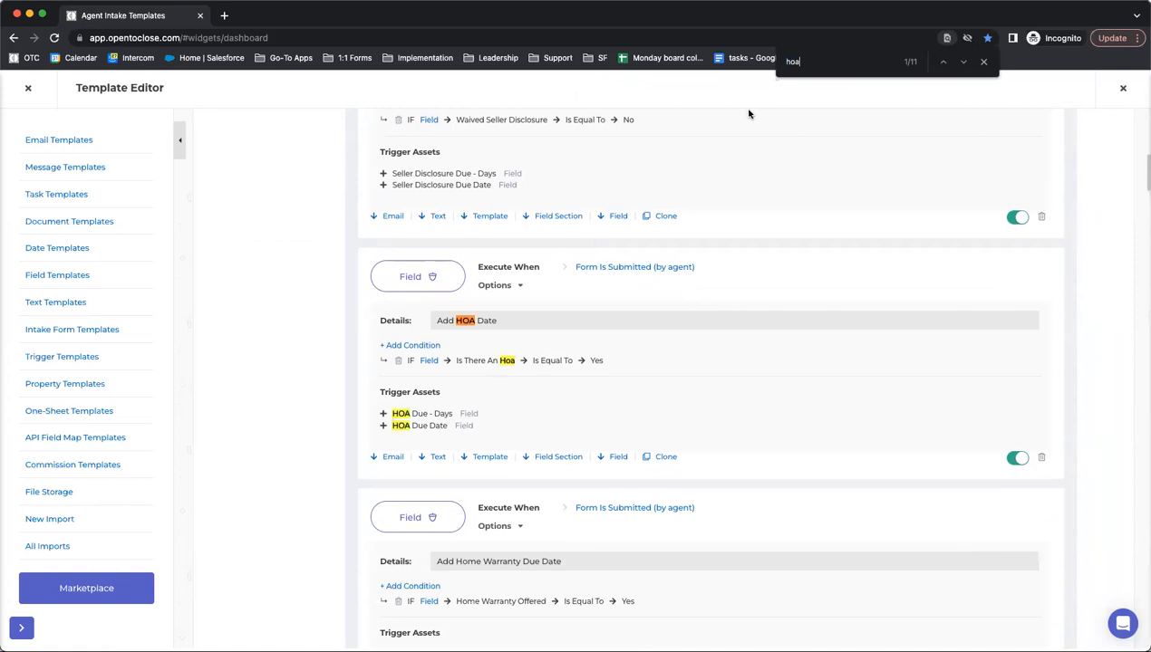
{"action": "scroll", "coordinate": [869, 154], "scroll_direction": "down", "scroll_amount": 3}
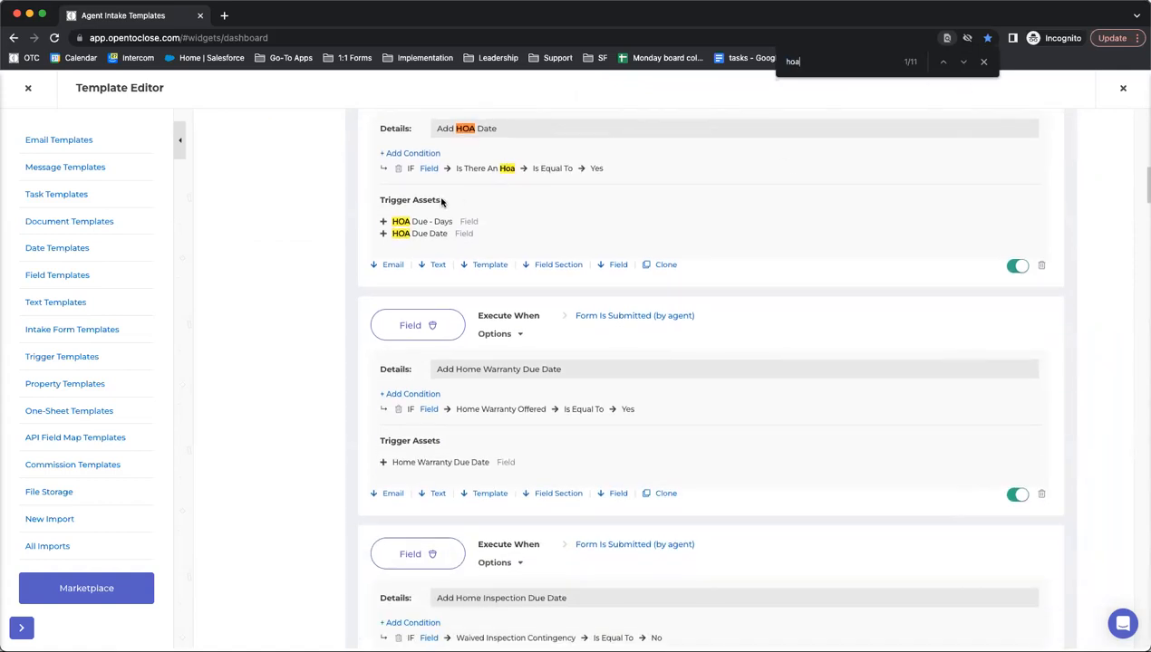
{"action": "scroll", "coordinate": [392, 232], "scroll_direction": "down", "scroll_amount": 12}
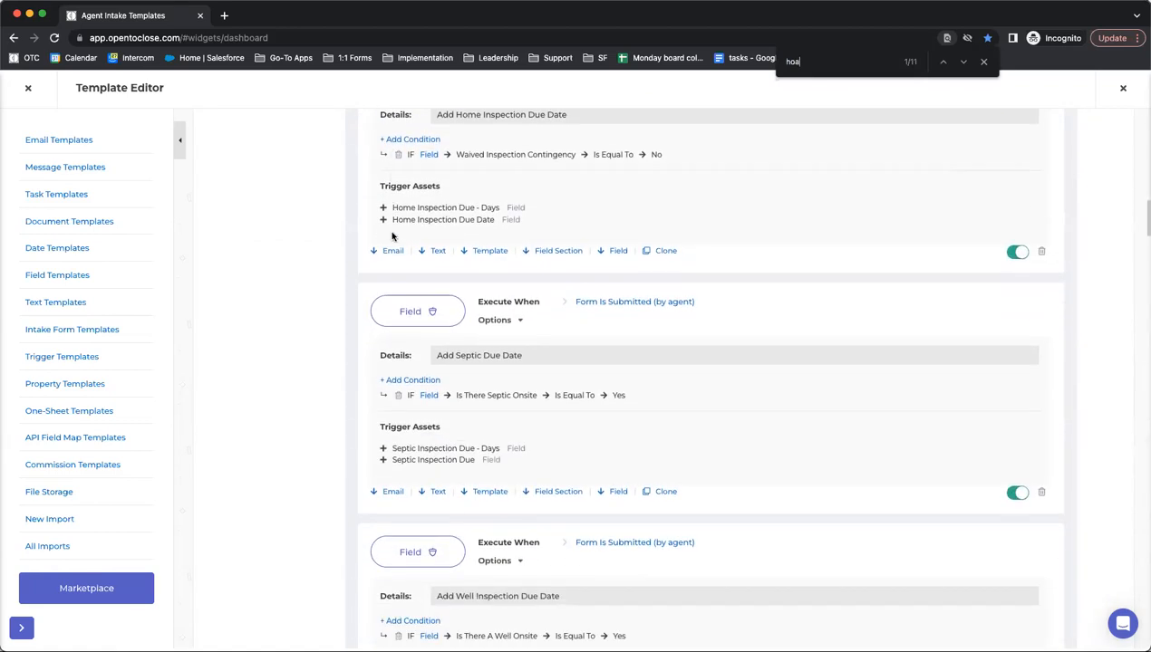
{"action": "scroll", "coordinate": [392, 236], "scroll_direction": "down", "scroll_amount": 15}
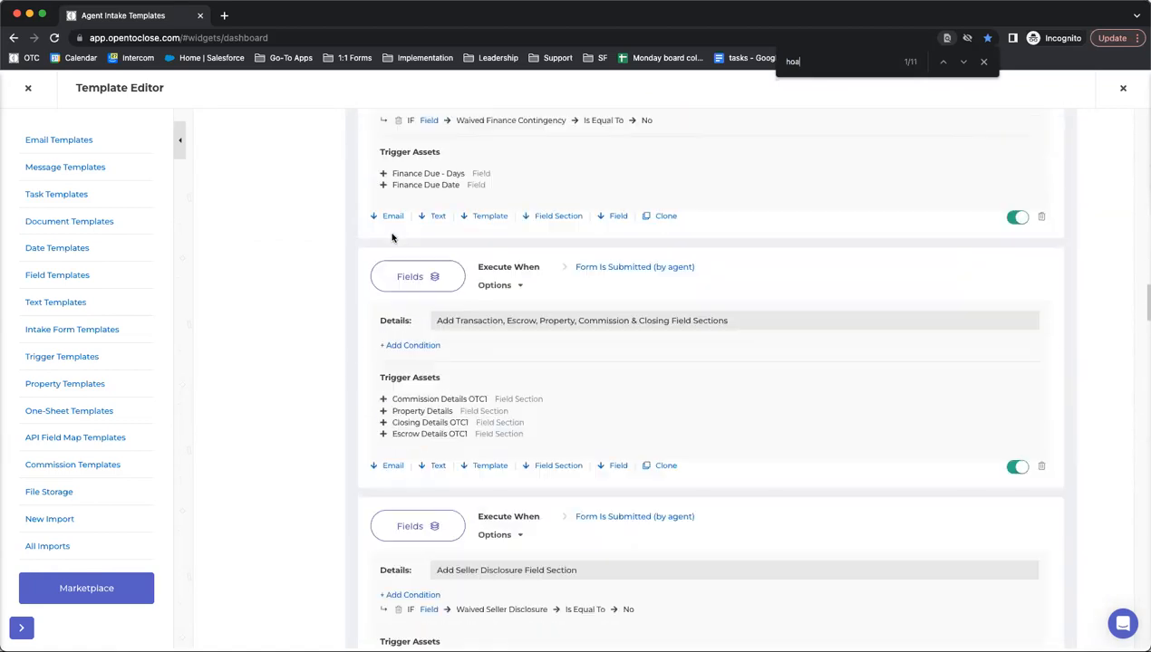
{"action": "scroll", "coordinate": [391, 238], "scroll_direction": "down", "scroll_amount": 3}
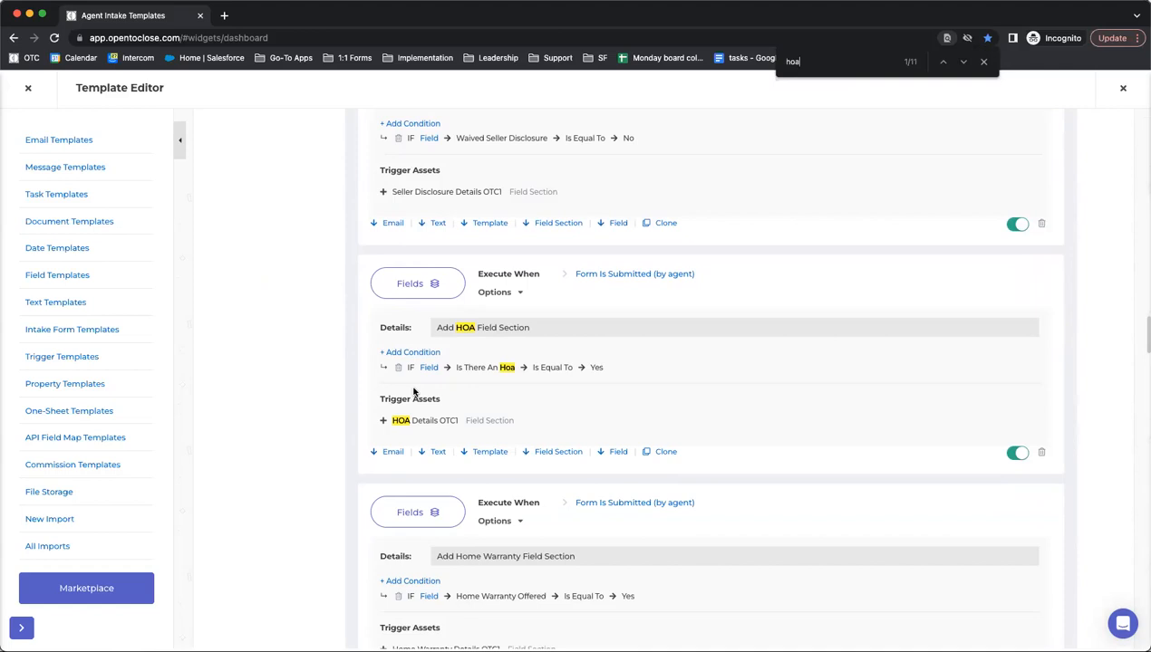
{"action": "scroll", "coordinate": [413, 391], "scroll_direction": "down", "scroll_amount": 10}
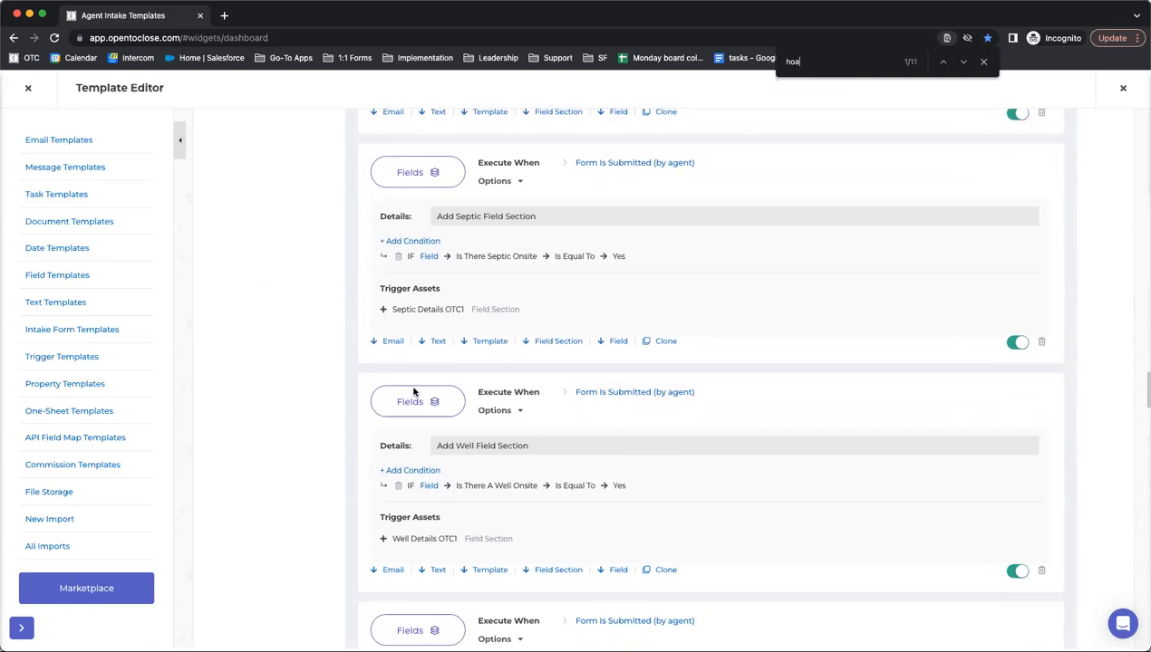
{"action": "scroll", "coordinate": [414, 395], "scroll_direction": "down", "scroll_amount": 10}
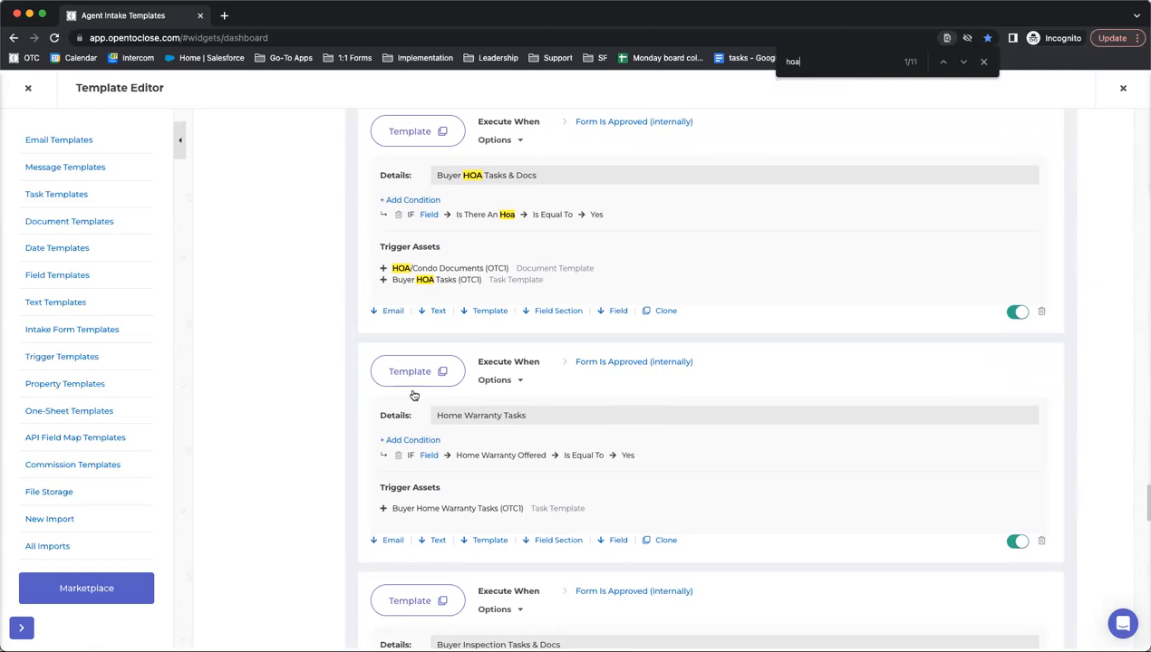
{"action": "left_click", "coordinate": [396, 125]}
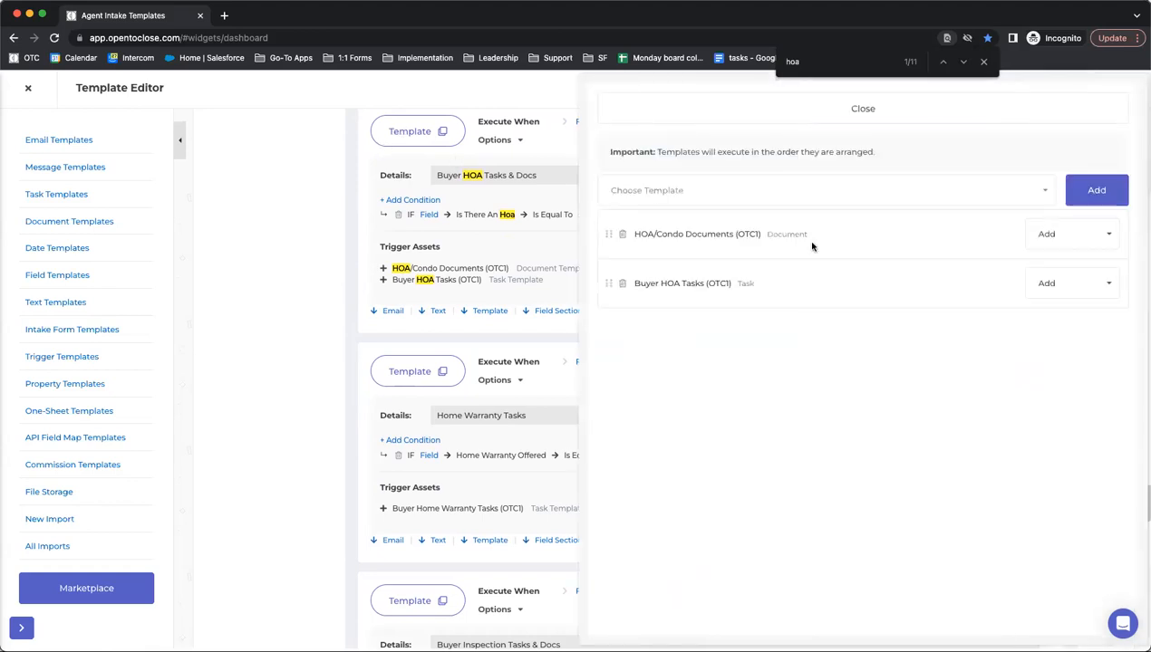
- Check the Buyer HOA trigger's templates, keeping Buyer HOA Tasks set to Add, and close the panel
{"action": "left_click", "coordinate": [778, 191]}
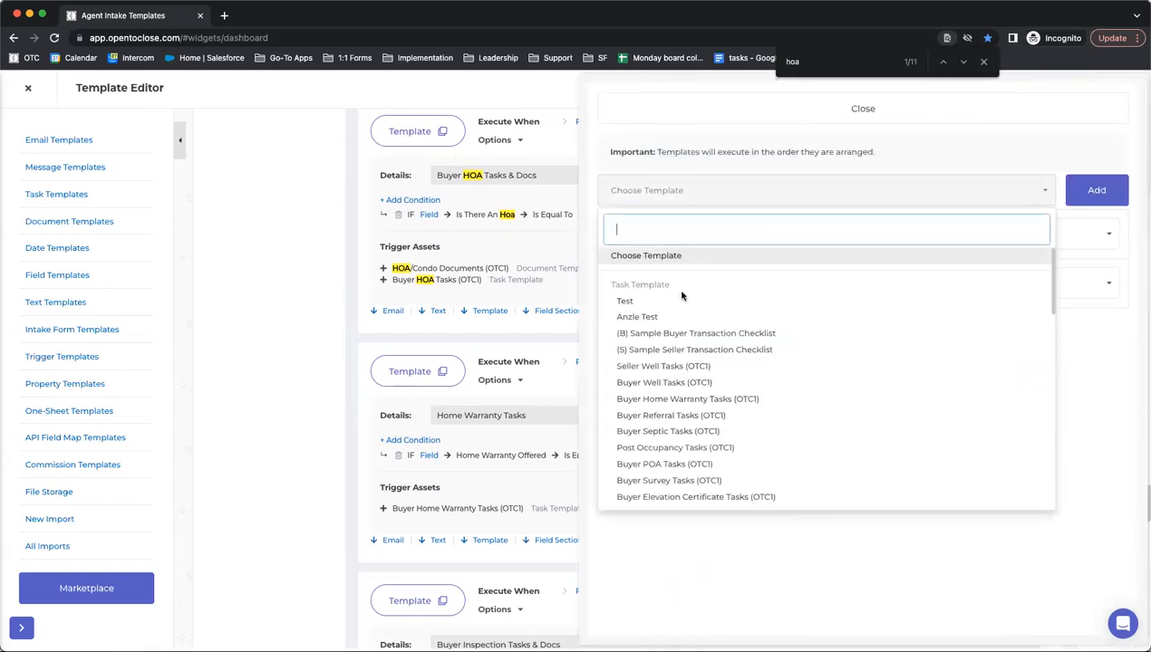
{"action": "left_click", "coordinate": [662, 539]}
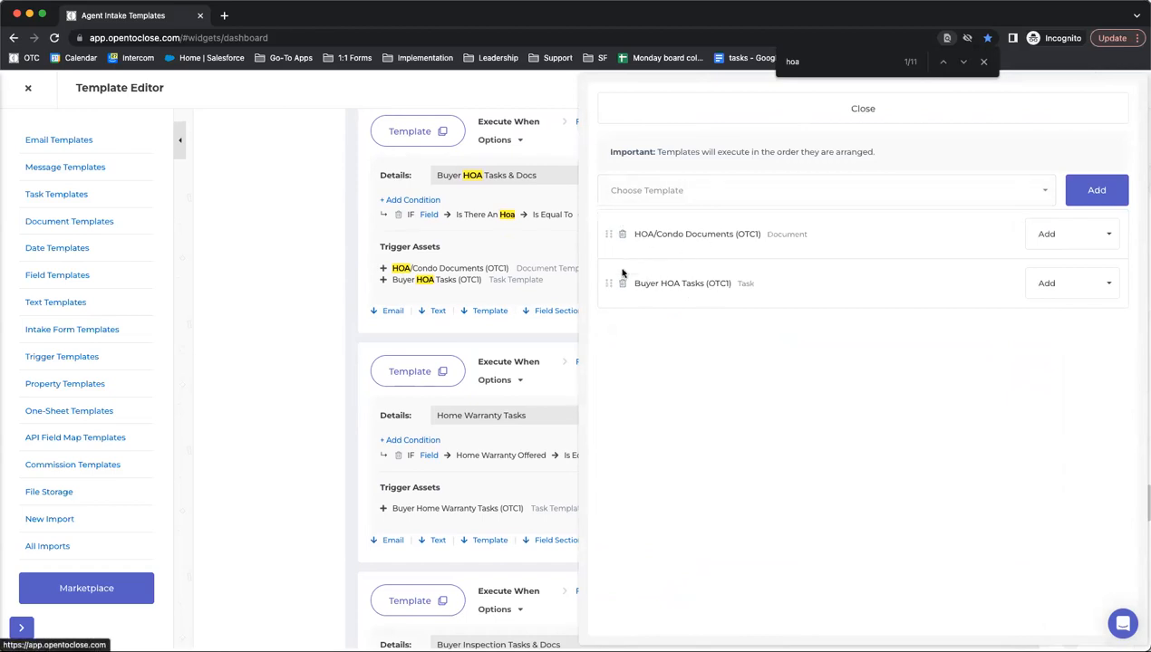
{"action": "left_click", "coordinate": [1069, 288]}
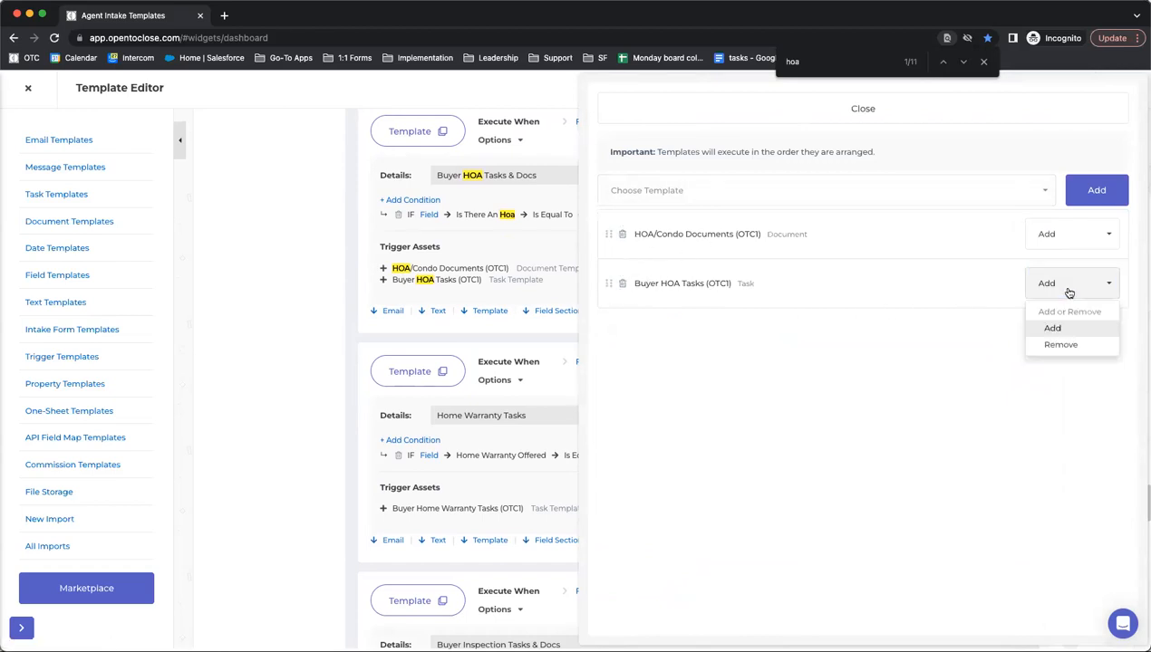
{"action": "left_click", "coordinate": [950, 364]}
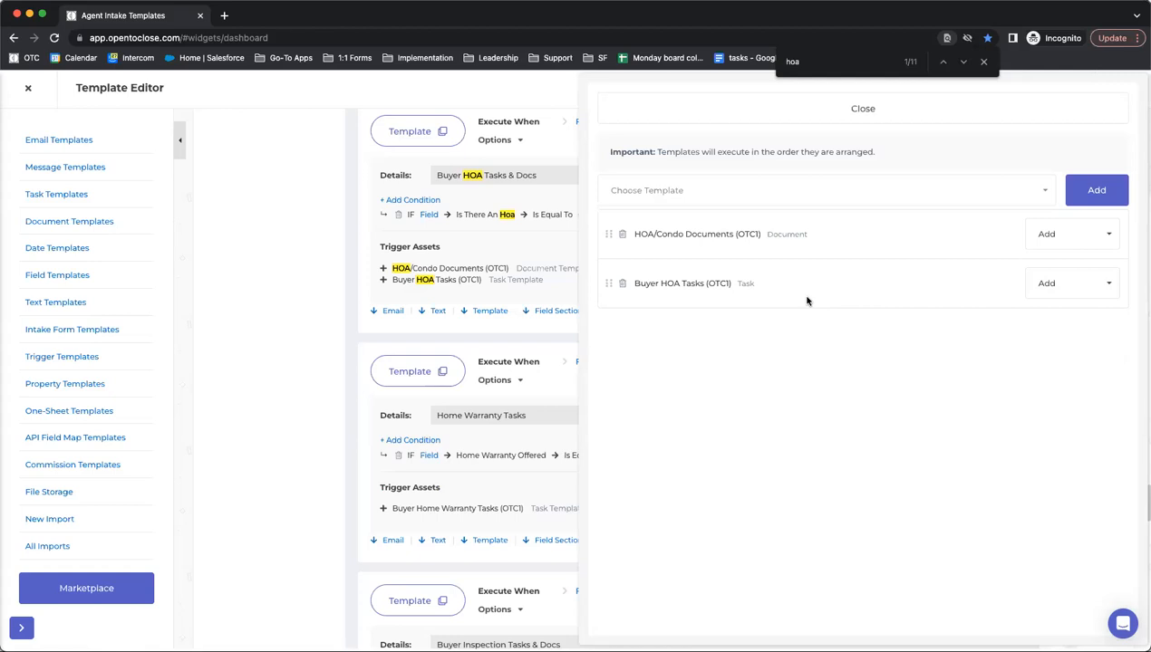
{"action": "left_click", "coordinate": [815, 116]}
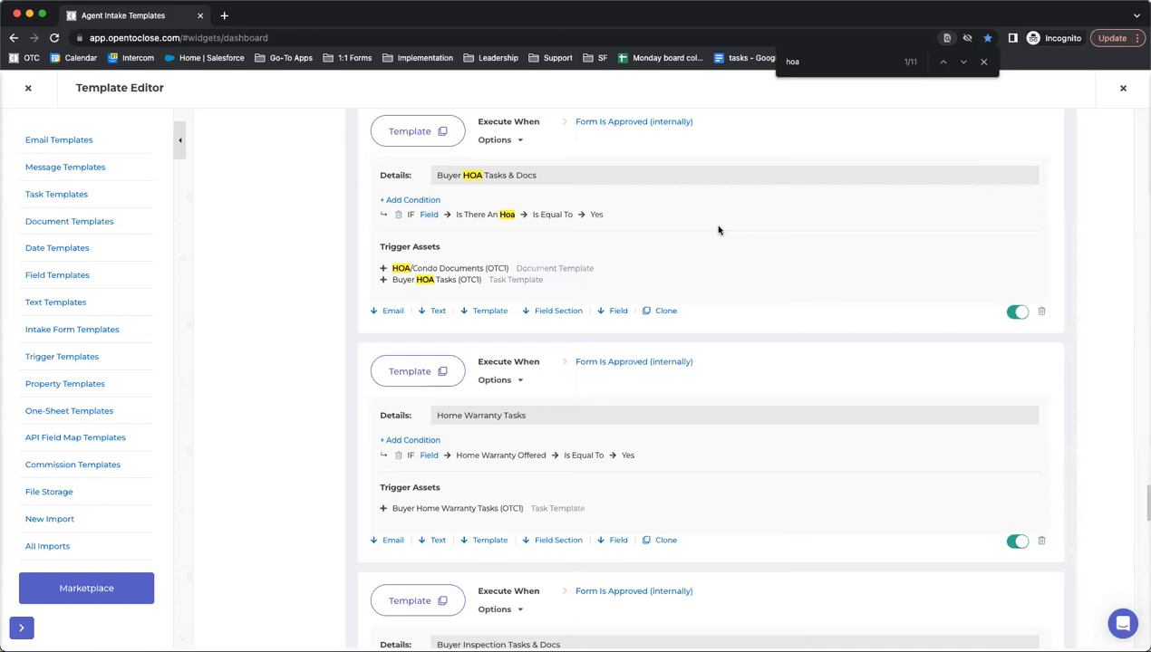
- Re-check the templates the Buyer HOA Tasks & Docs trigger applies, then close its panel
{"action": "left_click", "coordinate": [415, 138]}
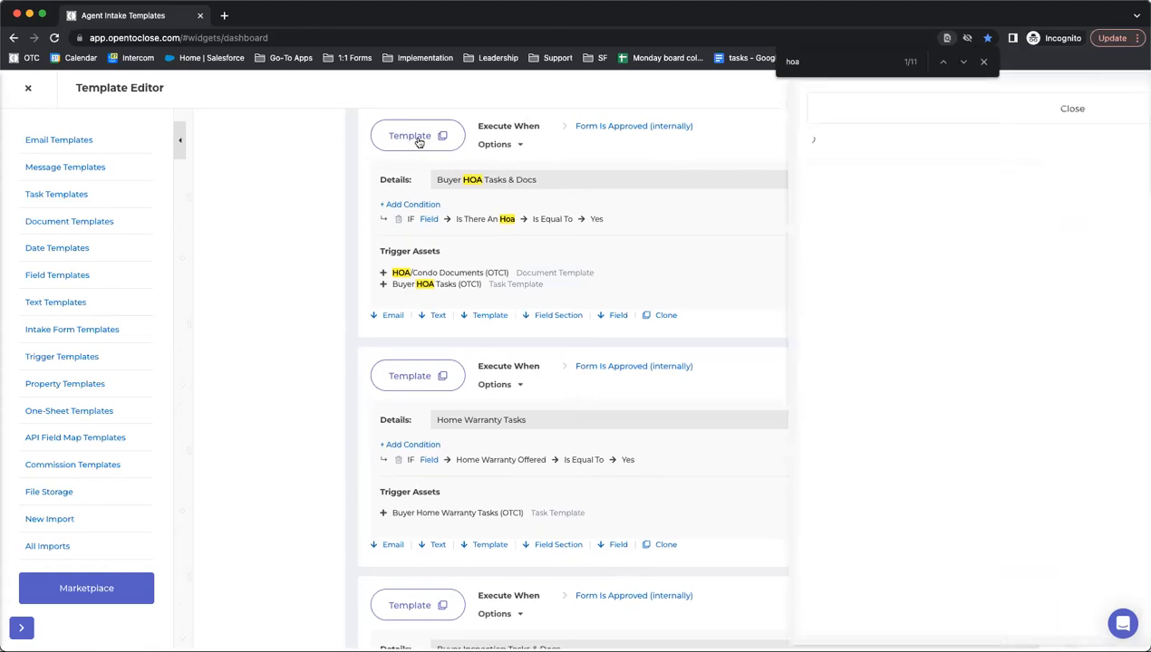
{"action": "left_click", "coordinate": [721, 195]}
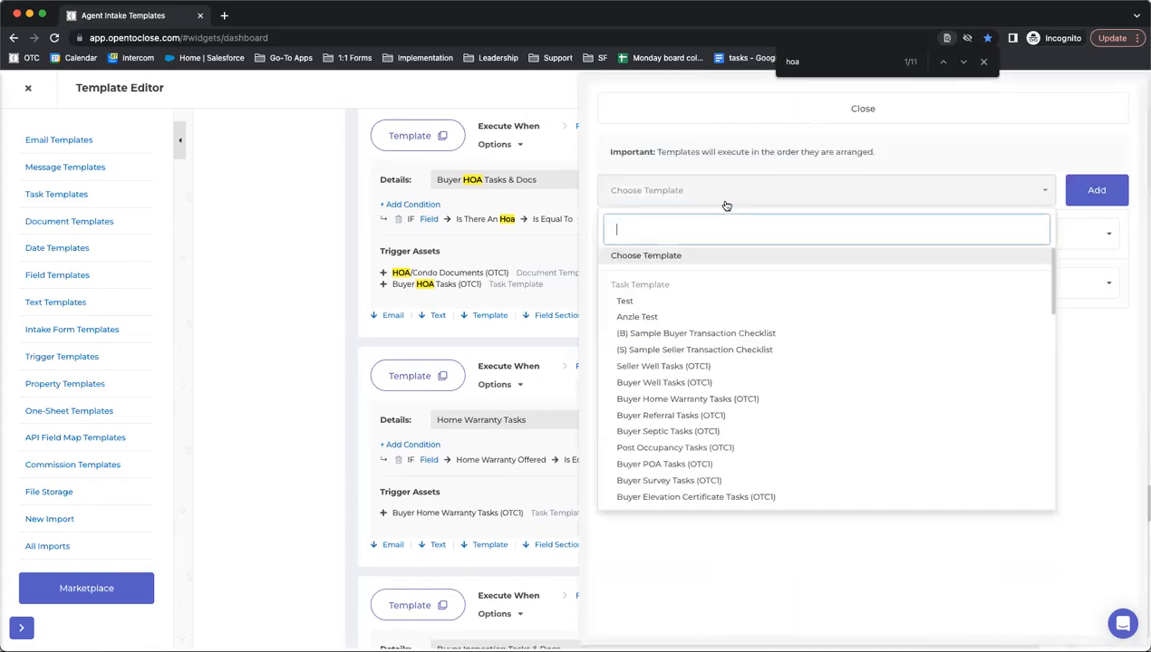
{"action": "left_click", "coordinate": [826, 149]}
{"action": "left_click", "coordinate": [779, 120]}
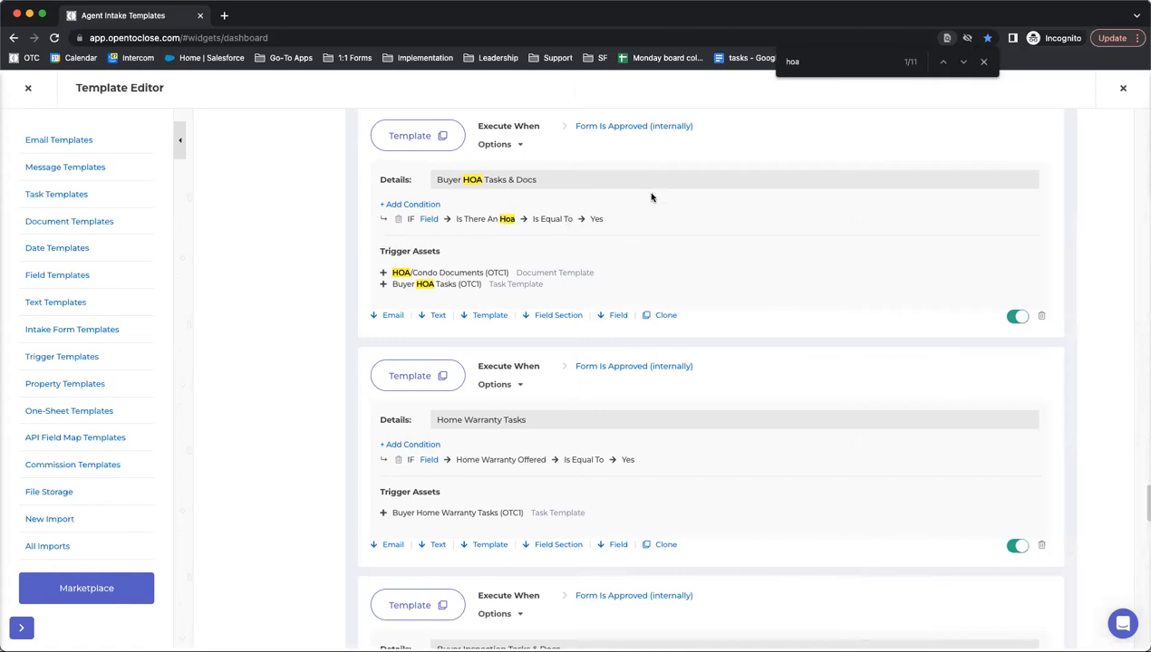
{"action": "scroll", "coordinate": [598, 330], "scroll_direction": "up", "scroll_amount": 3}
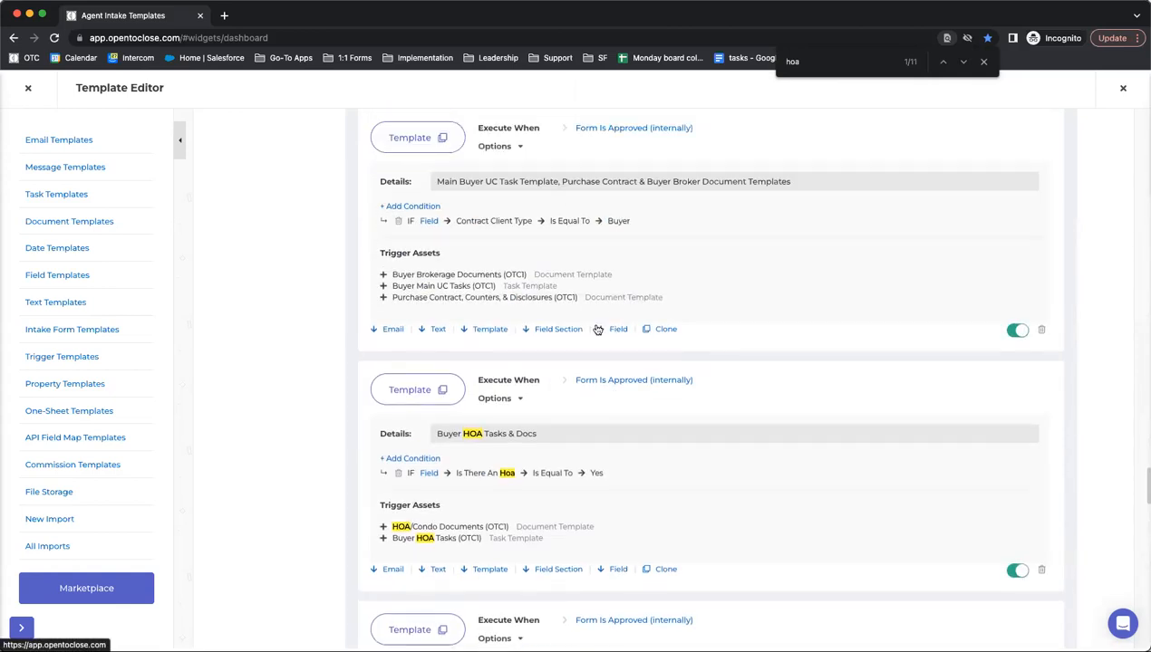
{"action": "left_click", "coordinate": [413, 392]}
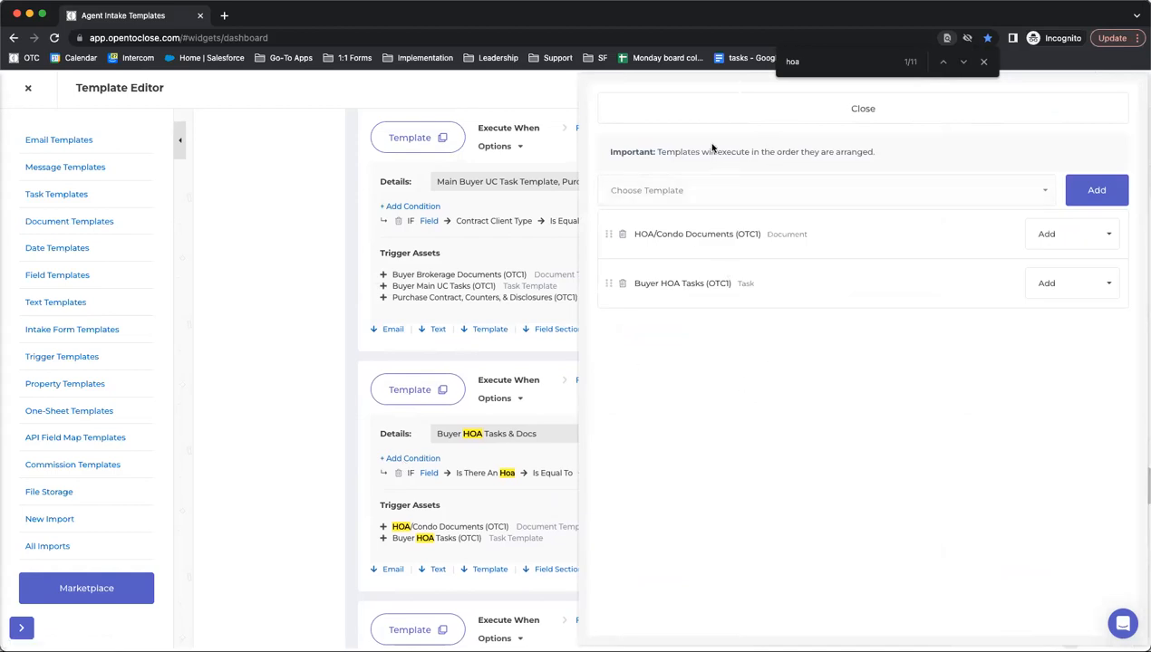
{"action": "left_click", "coordinate": [685, 113]}
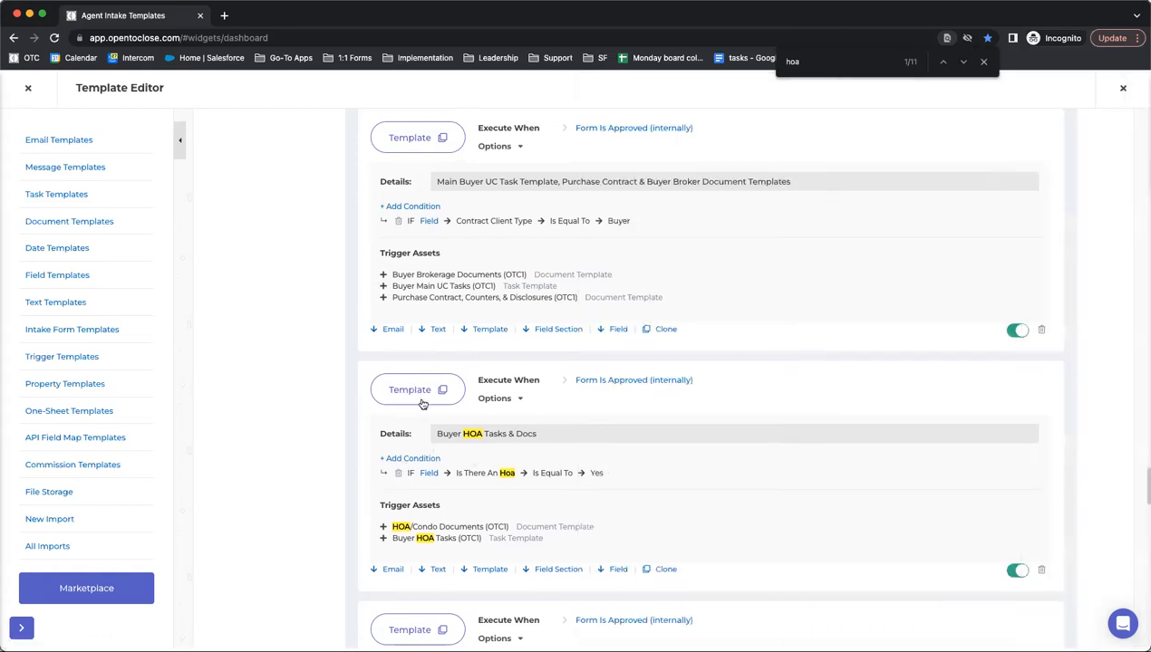
- Scroll to the top of the trigger list and start a new trigger
{"action": "scroll", "coordinate": [423, 404], "scroll_direction": "up", "scroll_amount": 15}
{"action": "scroll", "coordinate": [424, 405], "scroll_direction": "up", "scroll_amount": 8}
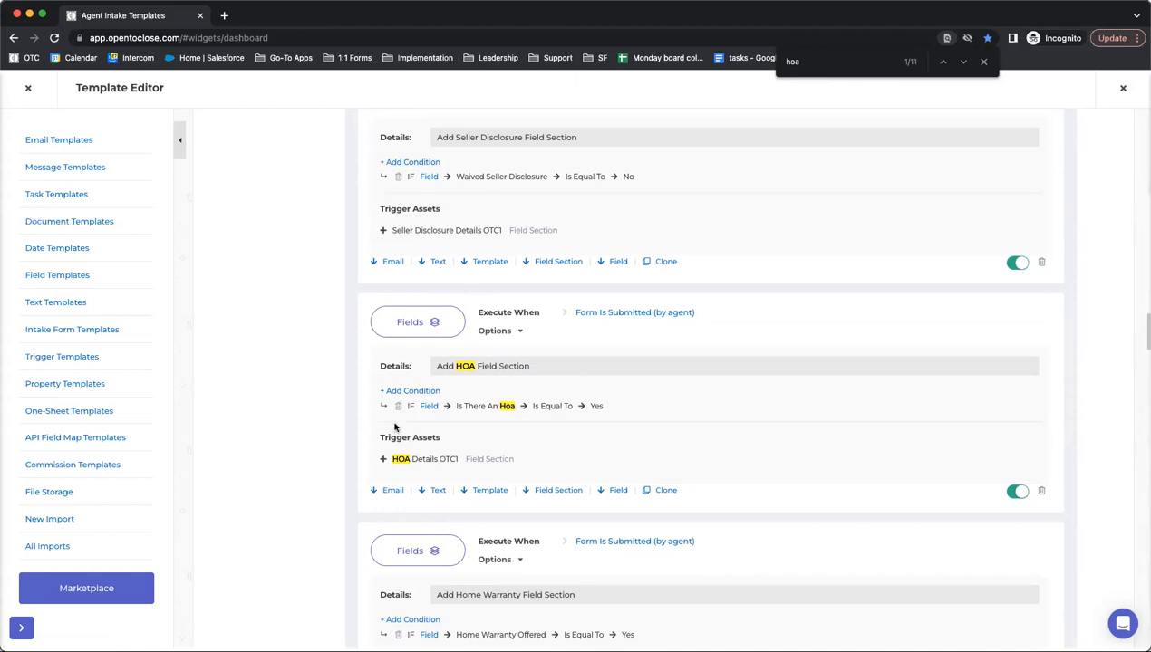
{"action": "scroll", "coordinate": [420, 448], "scroll_direction": "up", "scroll_amount": 2}
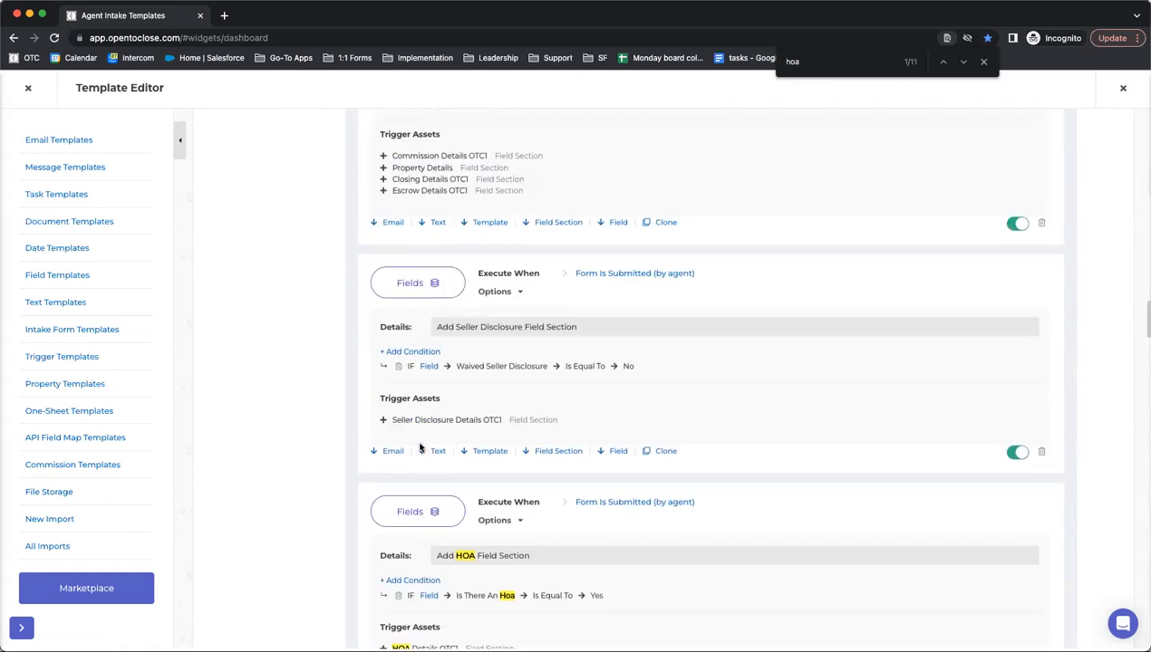
{"action": "scroll", "coordinate": [426, 504], "scroll_direction": "up", "scroll_amount": 1}
{"action": "scroll", "coordinate": [426, 504], "scroll_direction": "down", "scroll_amount": 3}
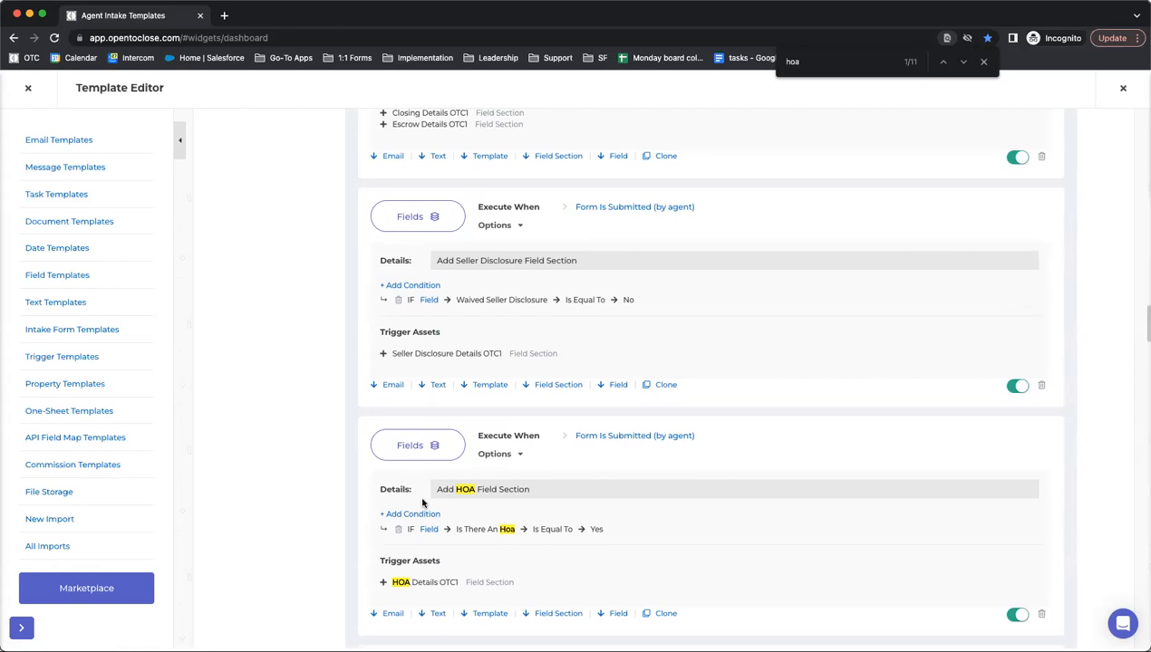
{"action": "scroll", "coordinate": [422, 504], "scroll_direction": "up", "scroll_amount": 20}
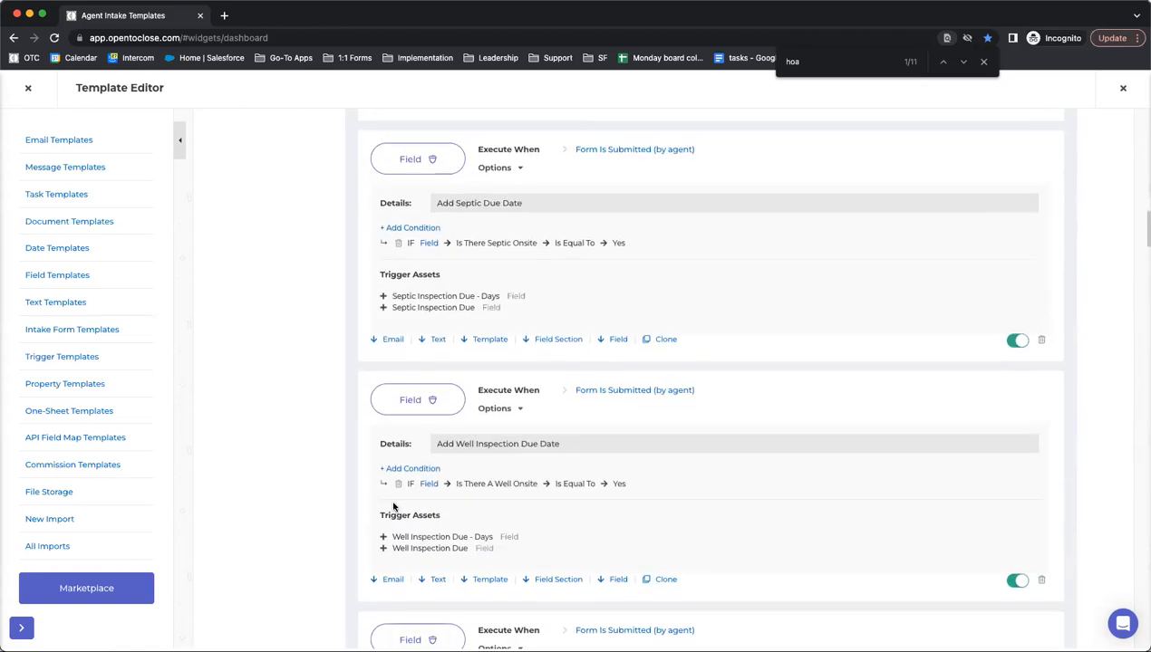
{"action": "left_click", "coordinate": [387, 206]}
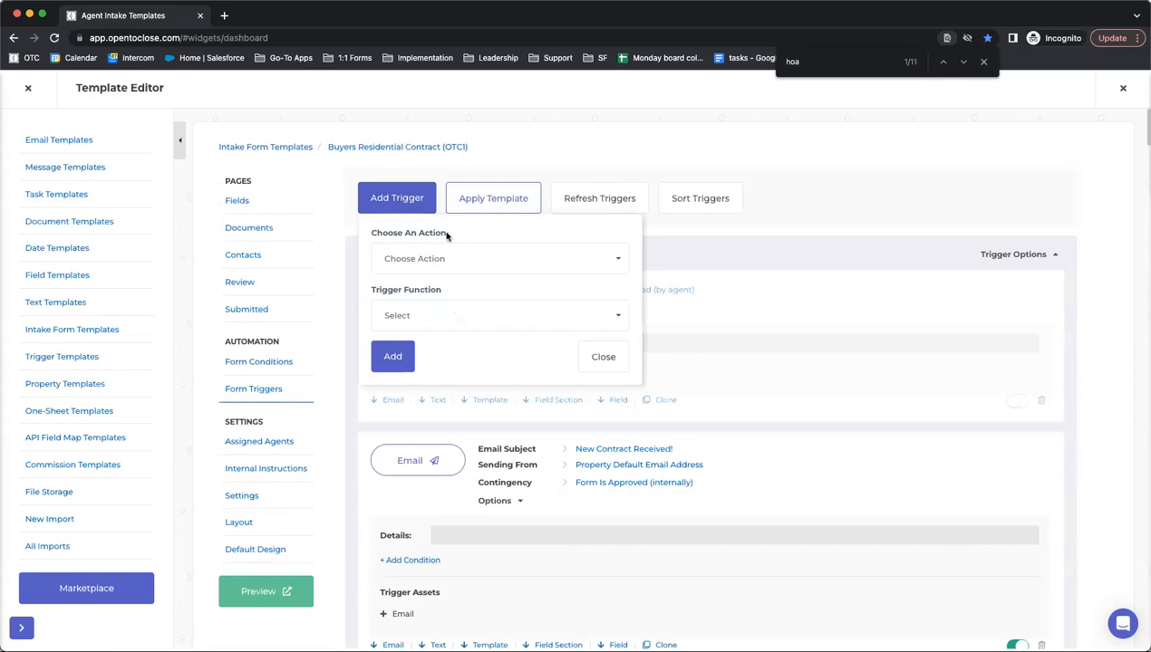
- Choose Form Approved (internally) as the new trigger's action
{"action": "left_click", "coordinate": [437, 260]}
{"action": "scroll", "coordinate": [435, 264], "scroll_direction": "down", "scroll_amount": 1}
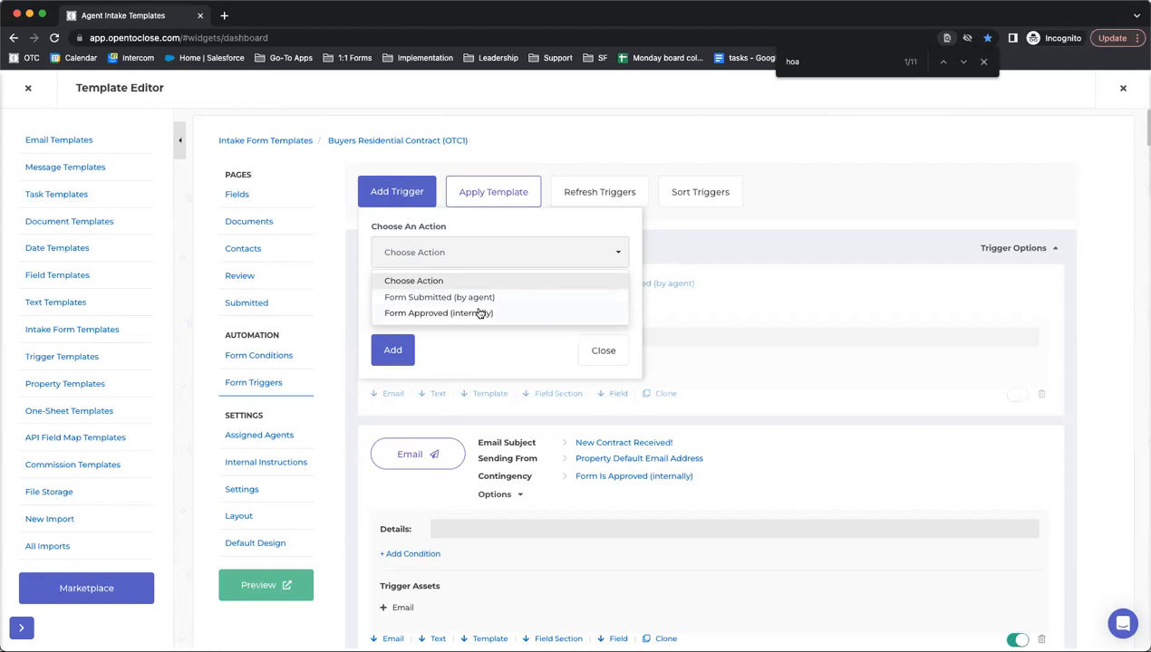
{"action": "left_click", "coordinate": [481, 313]}
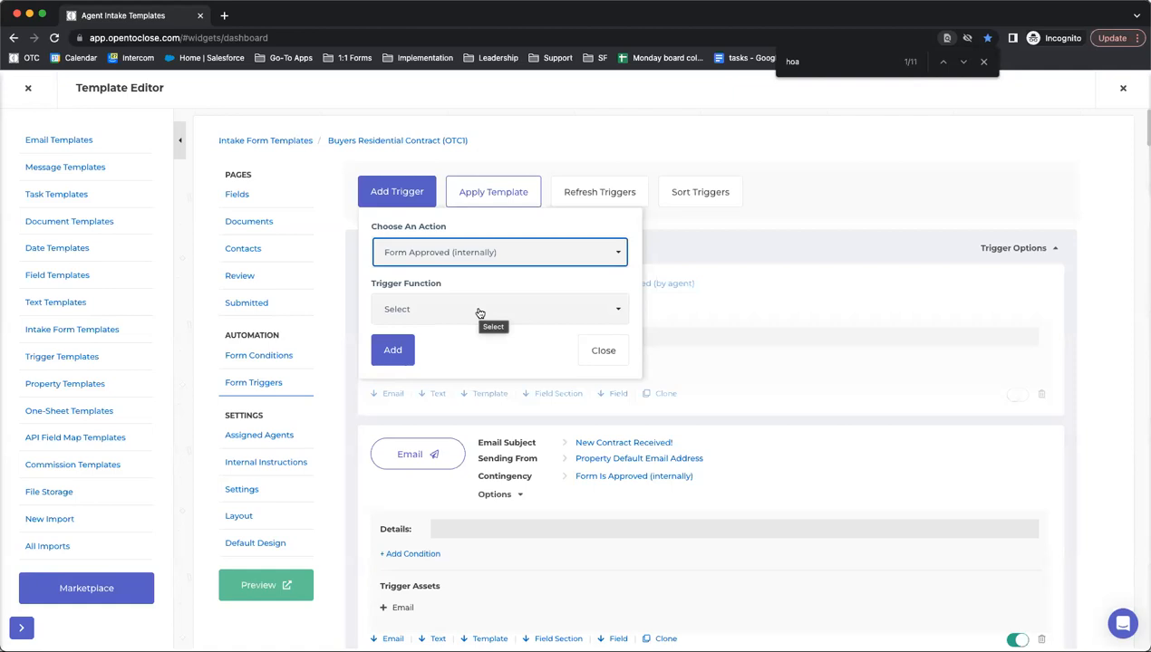
- Set the trigger function to Add or Remove Template and add the trigger
{"action": "left_click", "coordinate": [479, 311]}
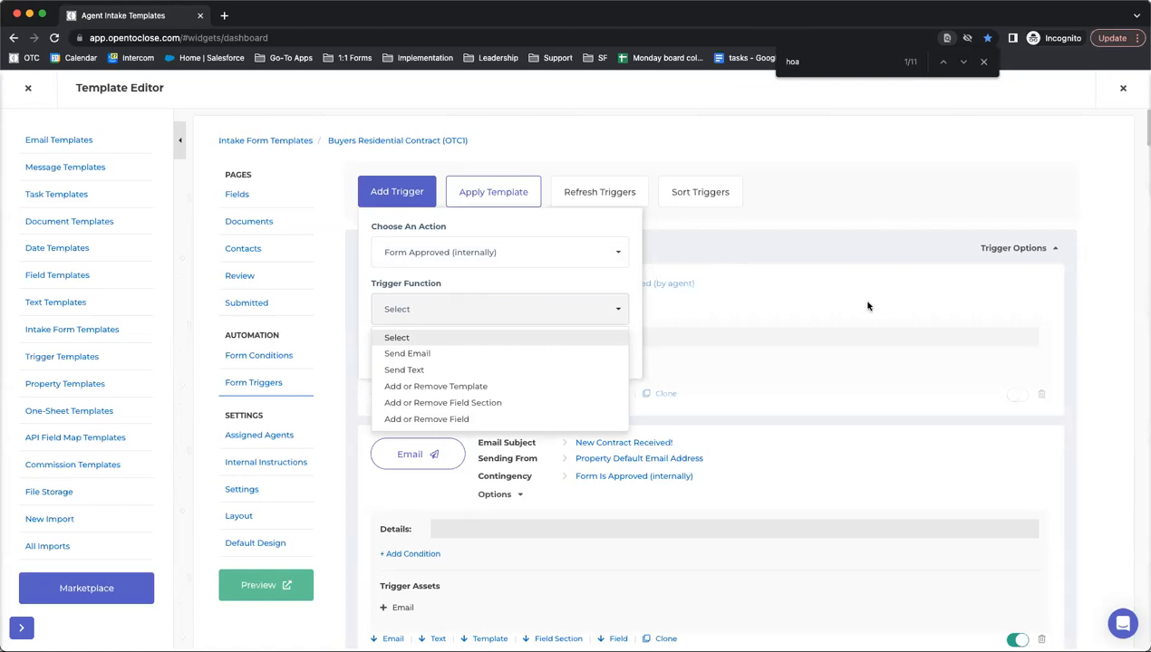
{"action": "left_click", "coordinate": [469, 388]}
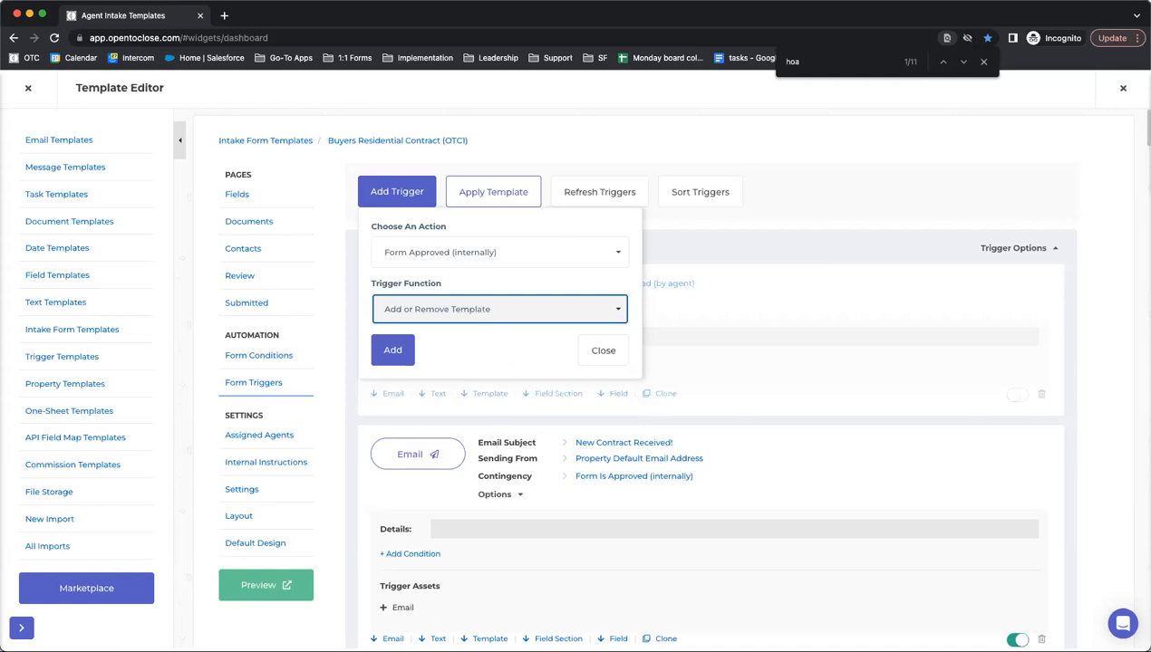
{"action": "left_click", "coordinate": [409, 354]}
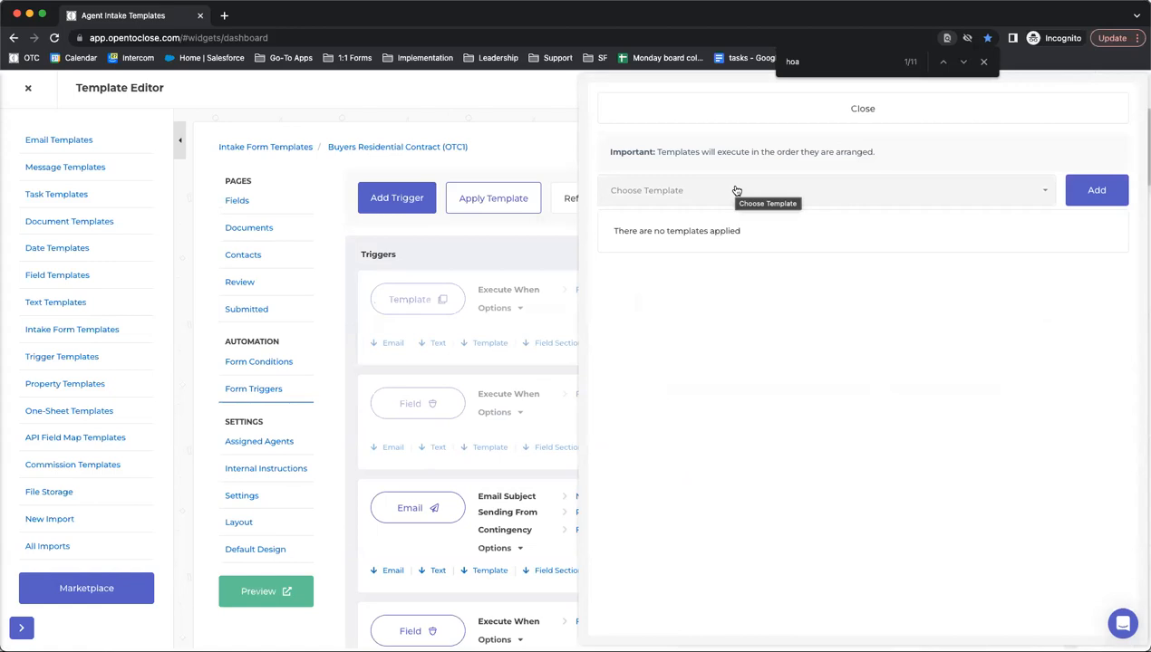
- Search 'insp' to add Buyer Inspection Tasks (OTC1) and Inspection Docs (OTC1), then expand the trigger
{"action": "left_click", "coordinate": [736, 191]}
{"action": "type", "text": "insp"}
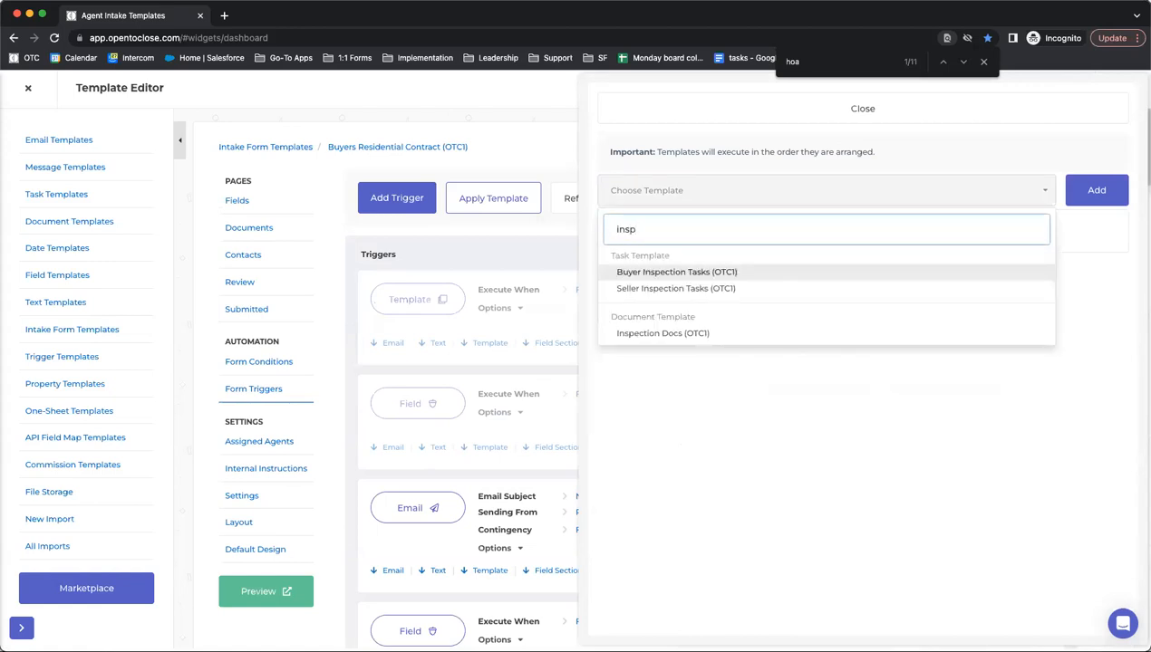
{"action": "left_click", "coordinate": [663, 274]}
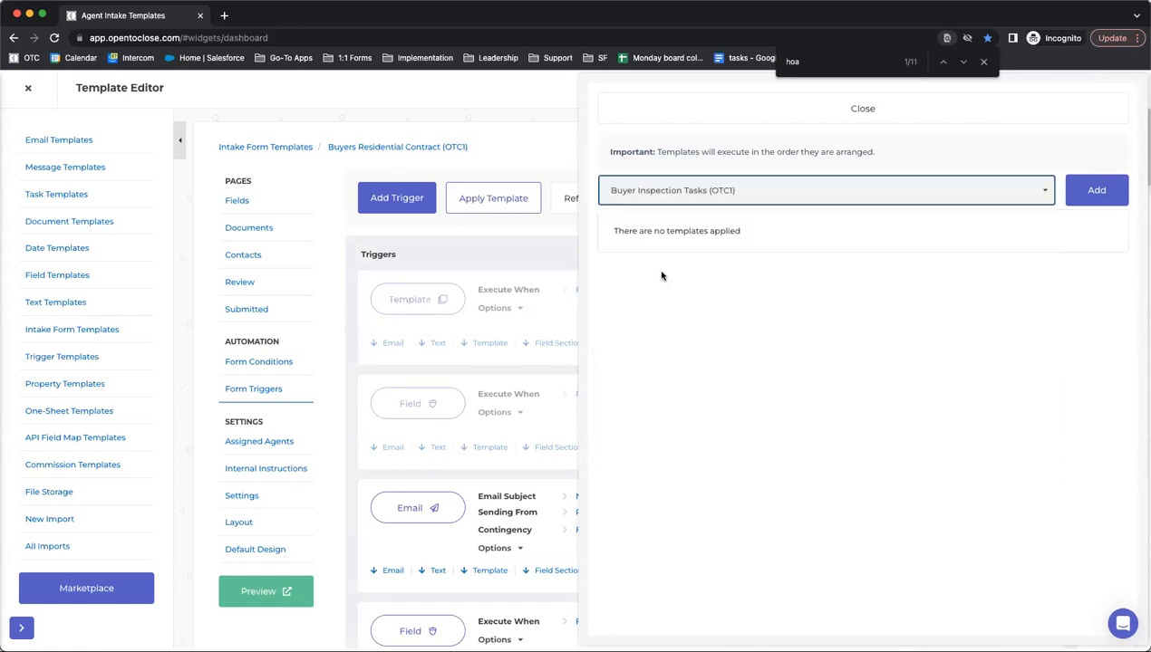
{"action": "left_click", "coordinate": [1093, 192]}
{"action": "left_click", "coordinate": [698, 190]}
{"action": "type", "text": "insp"}
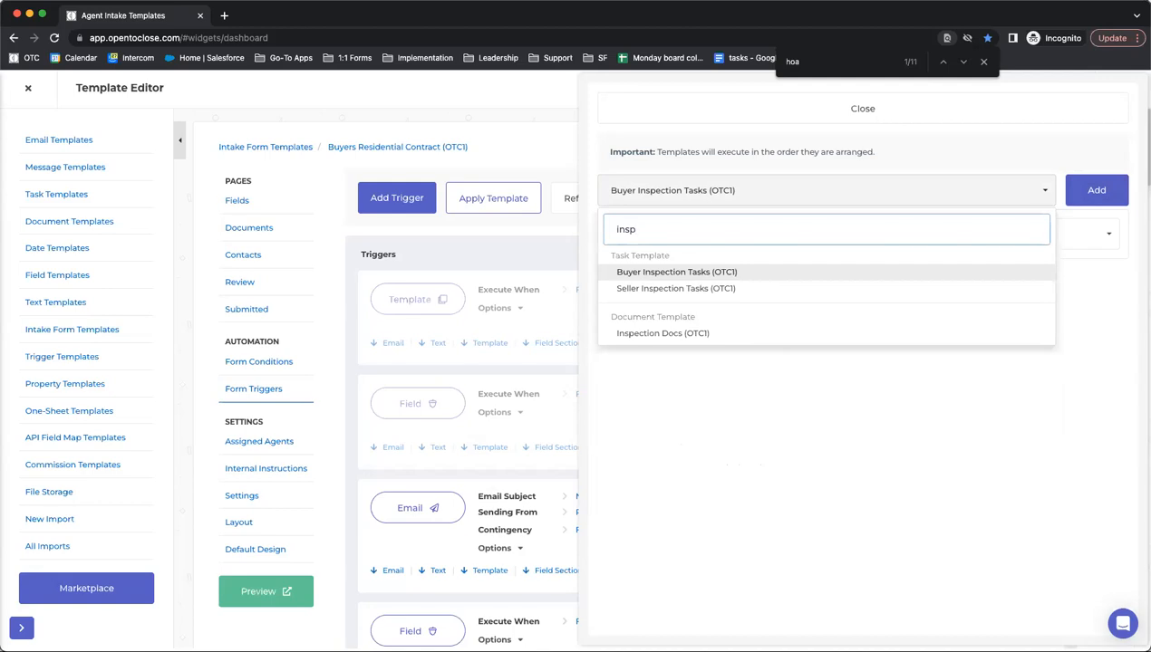
{"action": "left_click", "coordinate": [649, 332]}
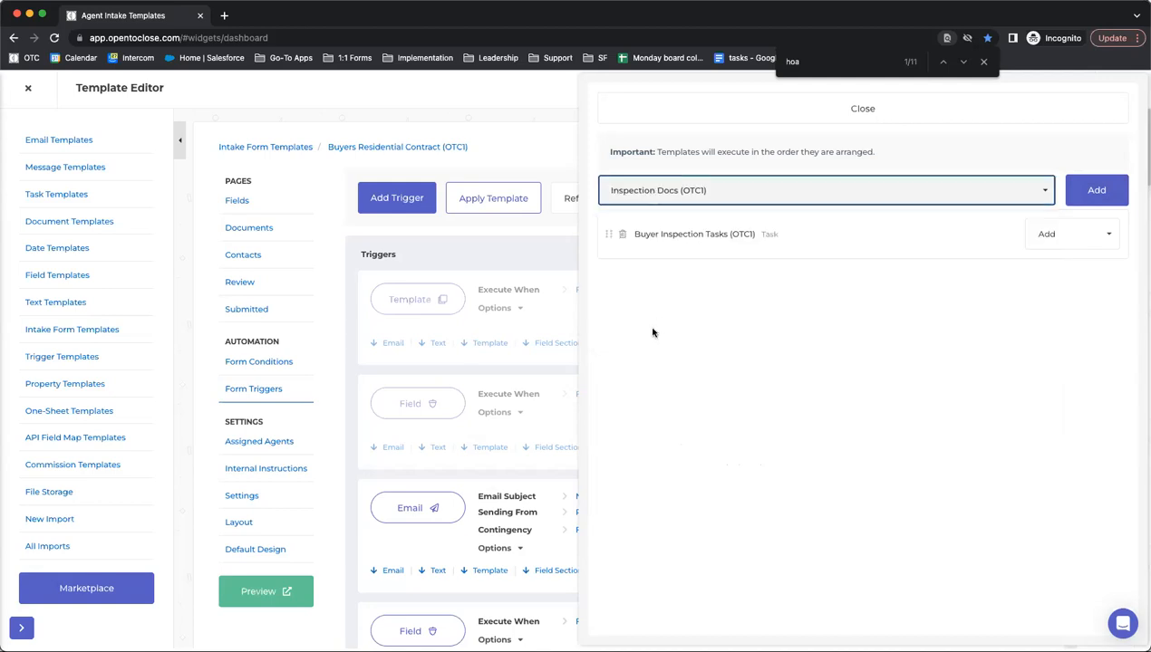
{"action": "left_click", "coordinate": [1098, 200]}
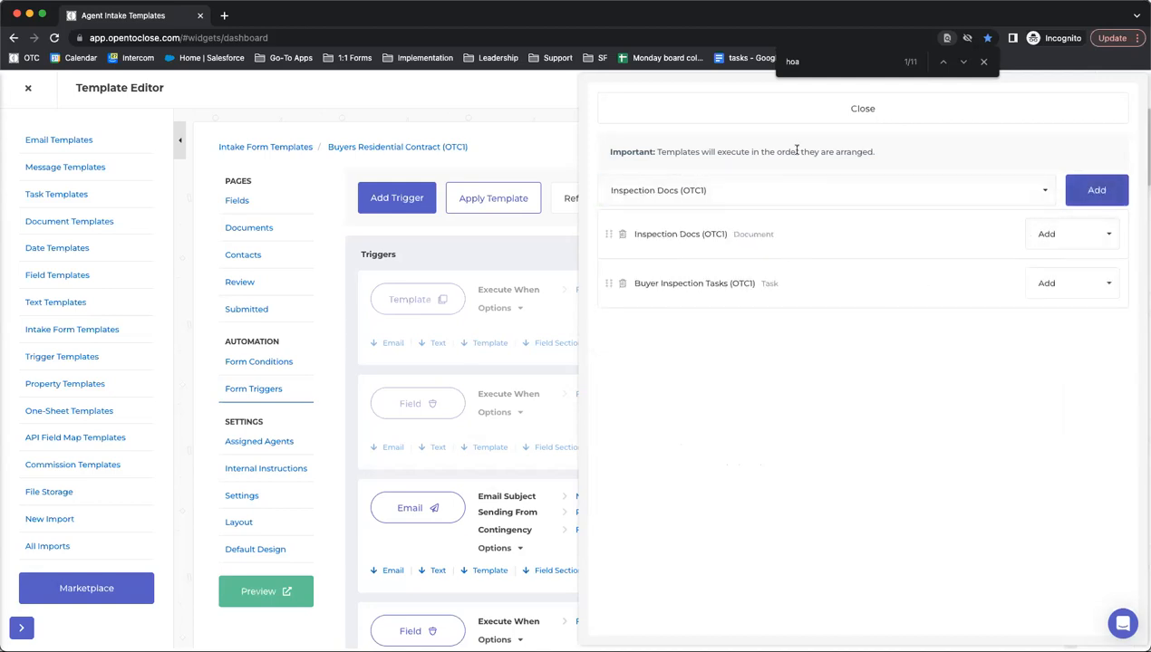
{"action": "left_click", "coordinate": [785, 113]}
{"action": "left_click", "coordinate": [520, 310]}
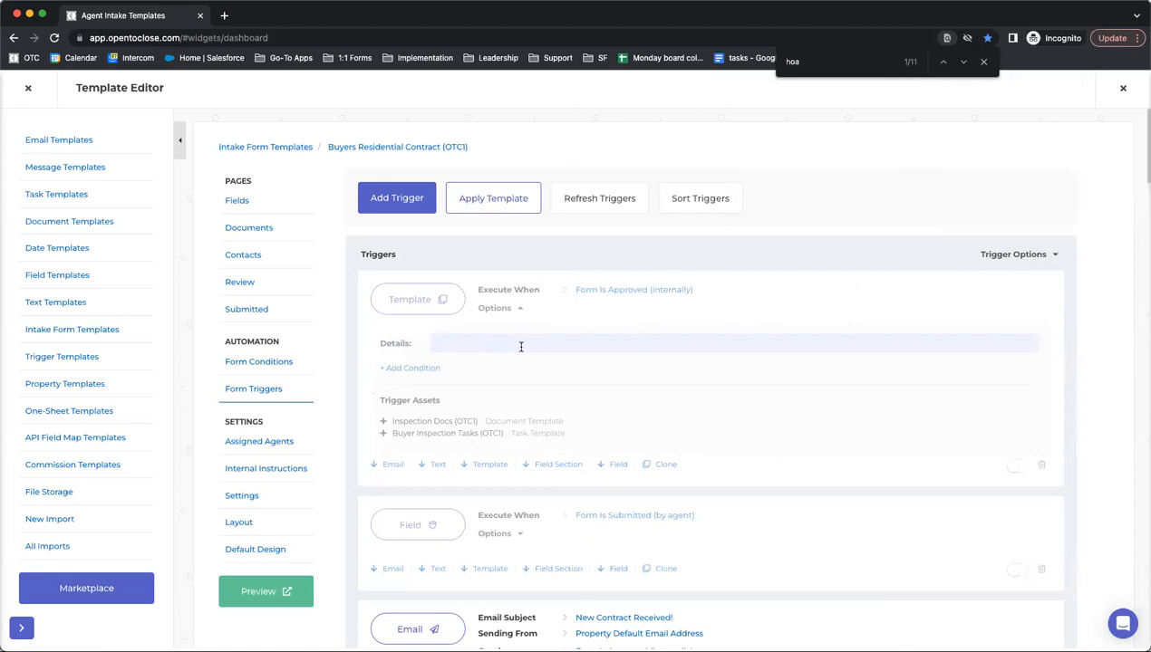
- Enter 'Add Buyer Inspection Templates' as the trigger's description
{"action": "type", "text": "Add Inspection Templates"}
{"action": "left_click", "coordinate": [452, 342]}
{"action": "type", "text": "Buyer"}
{"action": "left_click", "coordinate": [526, 343]}
{"action": "left_click", "coordinate": [605, 343]}
{"action": "left_click", "coordinate": [479, 228]}
- Switch the trigger on and begin adding a new condition to it
{"action": "left_click", "coordinate": [1015, 465]}
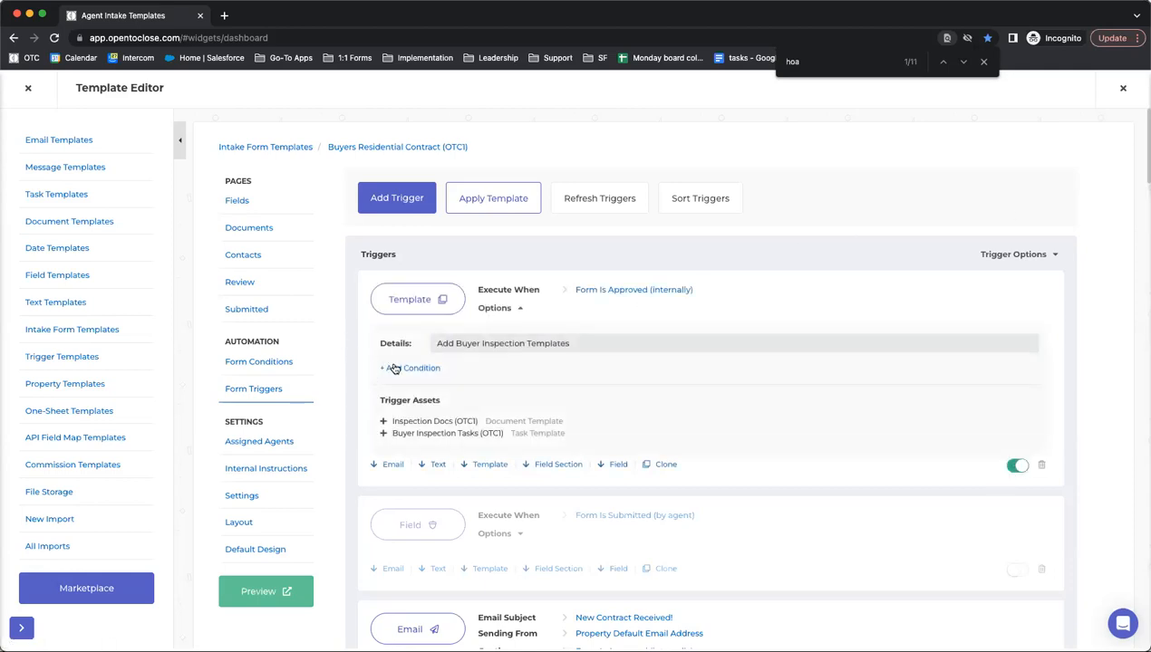
{"action": "left_click", "coordinate": [393, 121]}
{"action": "left_click", "coordinate": [405, 370]}
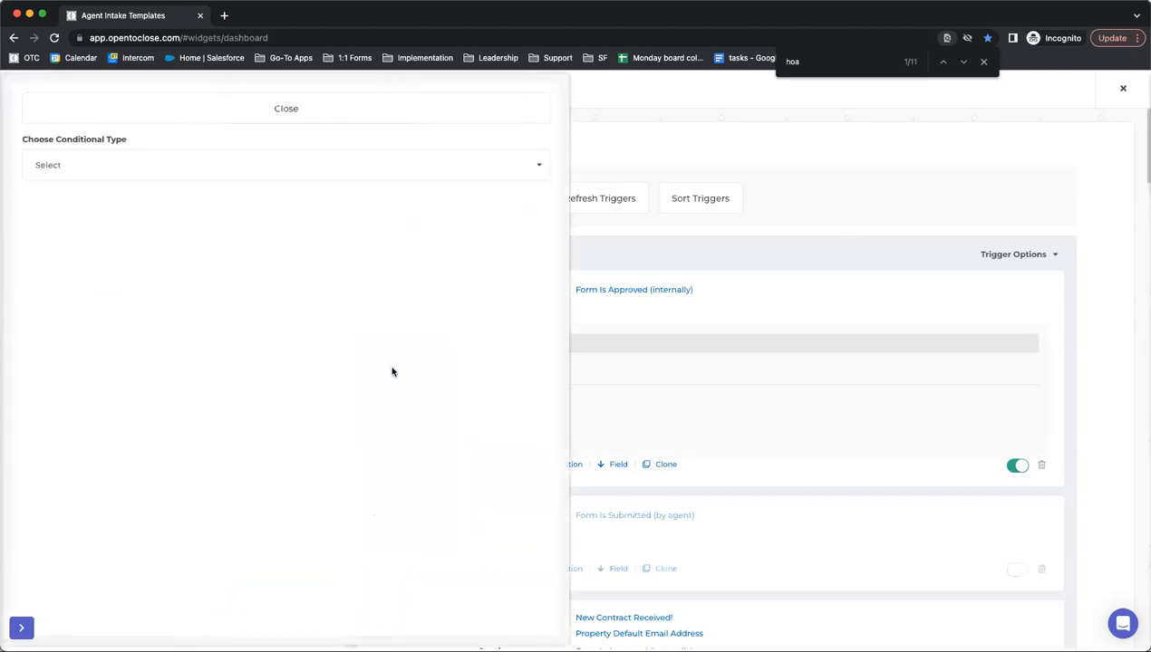
- Make a Property Field condition on the Waived Inspection Contingency field
{"action": "left_click", "coordinate": [222, 175]}
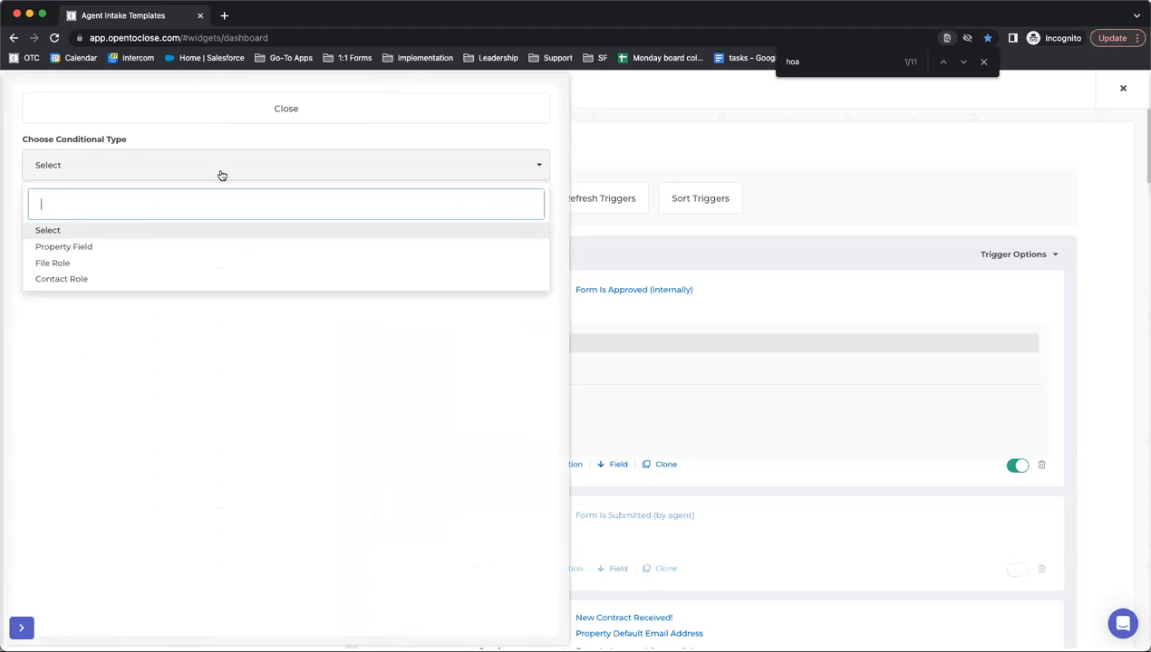
{"action": "left_click", "coordinate": [135, 247]}
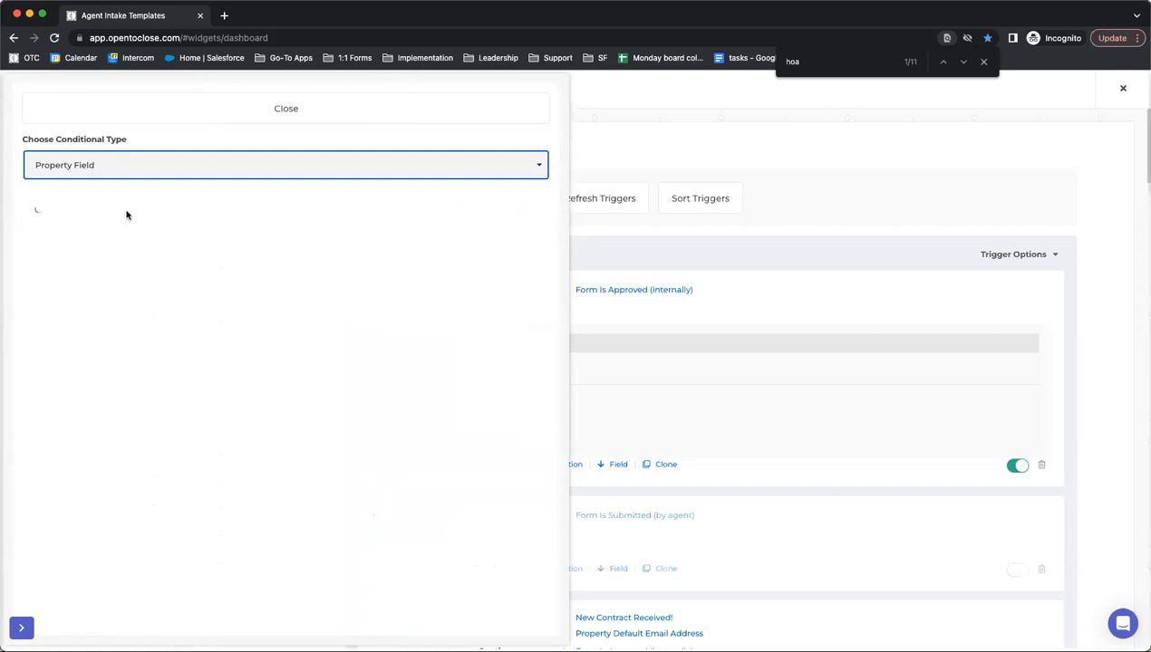
{"action": "left_click", "coordinate": [118, 222]}
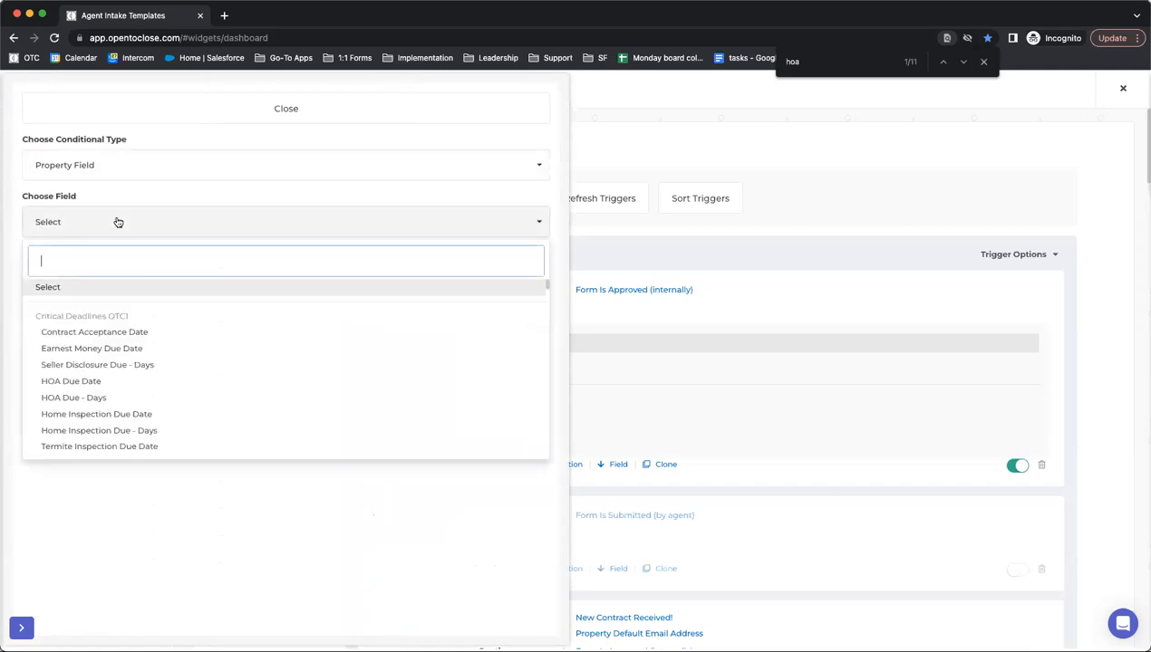
{"action": "type", "text": "insp"}
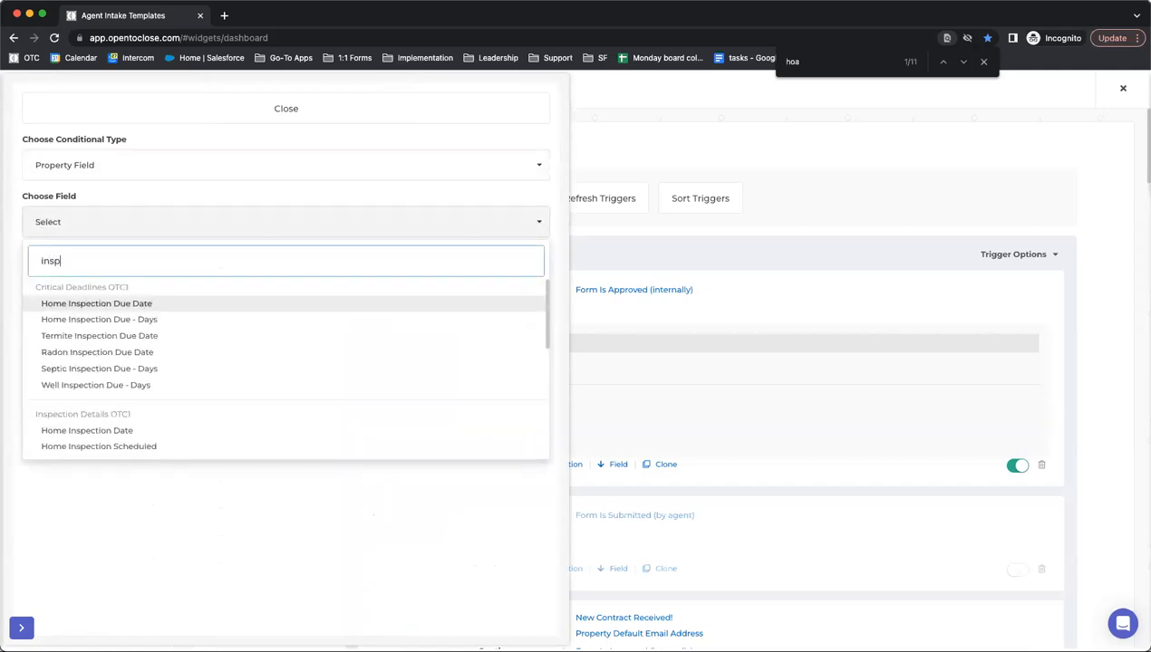
{"action": "type", "text": "ect"}
{"action": "scroll", "coordinate": [110, 353], "scroll_direction": "down", "scroll_amount": 5}
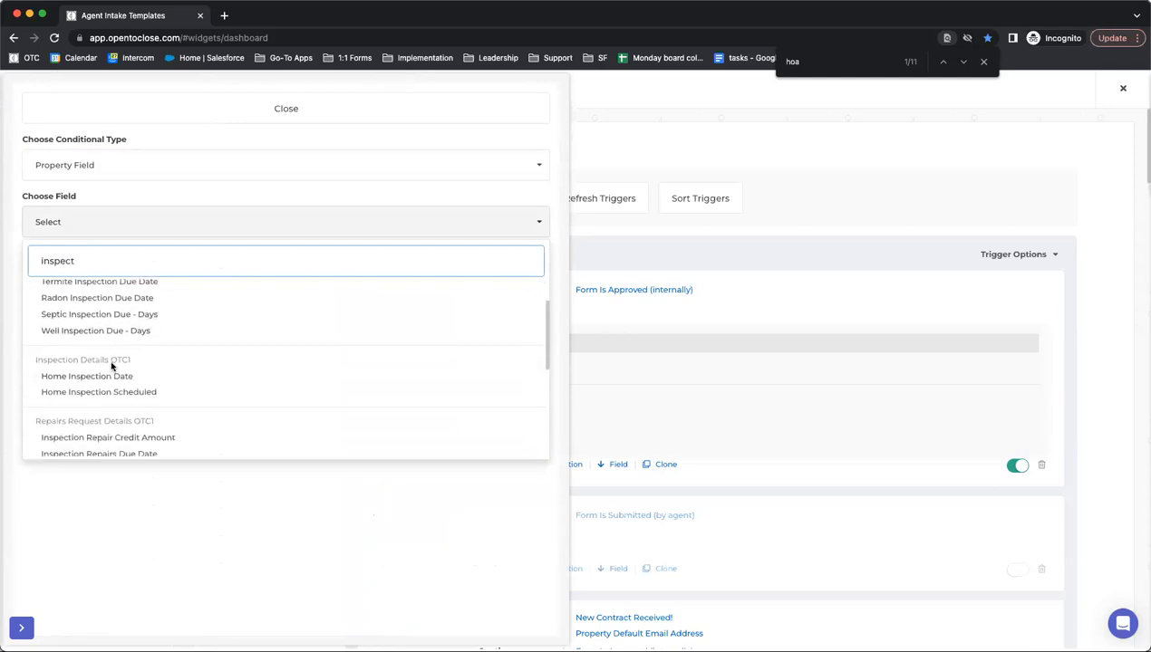
{"action": "scroll", "coordinate": [110, 367], "scroll_direction": "down", "scroll_amount": 3}
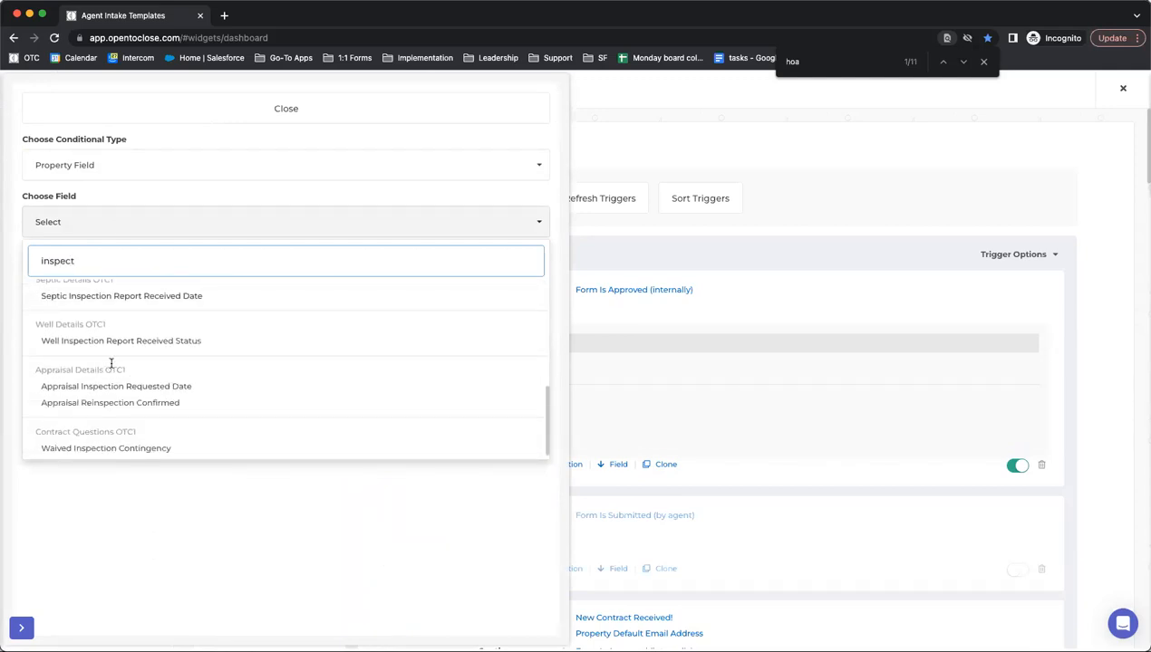
{"action": "left_click_drag", "start_coordinate": [34, 431], "coordinate": [154, 437]}
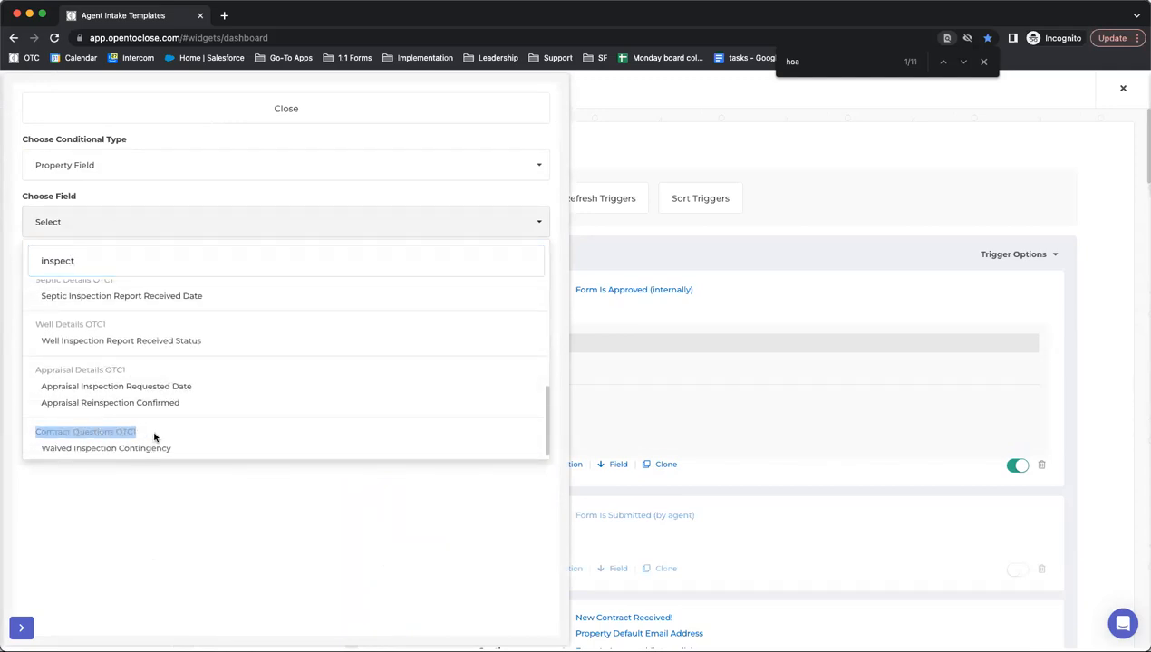
{"action": "left_click", "coordinate": [95, 452]}
{"action": "left_click", "coordinate": [163, 222]}
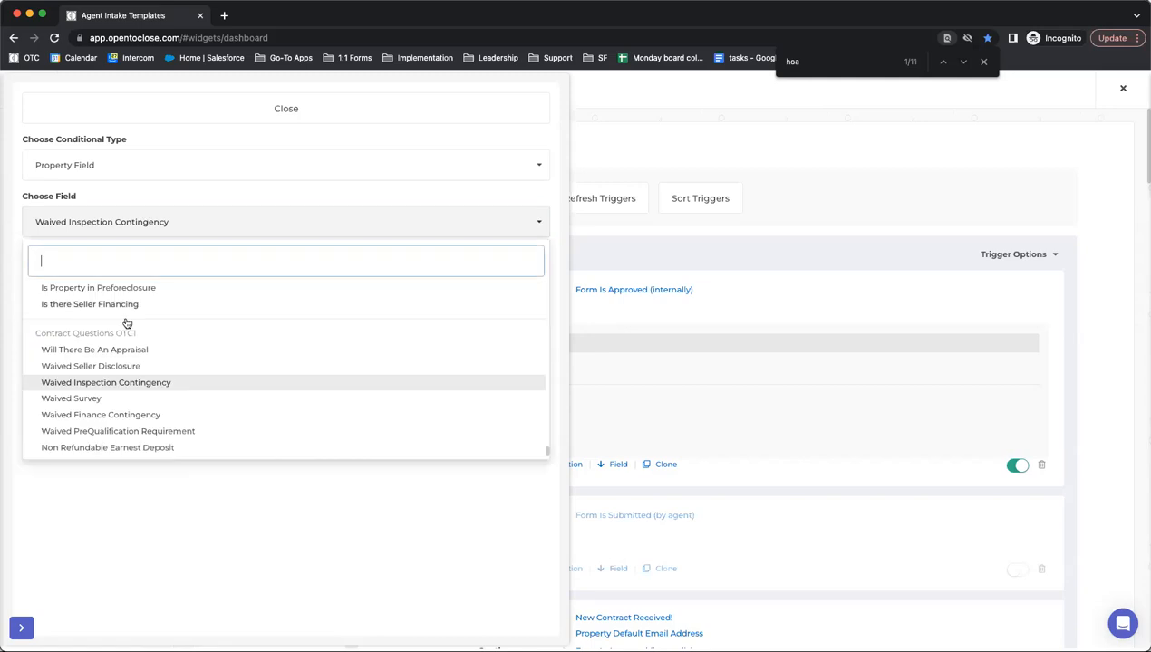
{"action": "left_click", "coordinate": [62, 384]}
- Set the condition to Is Equal To No, add it, and close the panel
{"action": "left_click", "coordinate": [79, 275]}
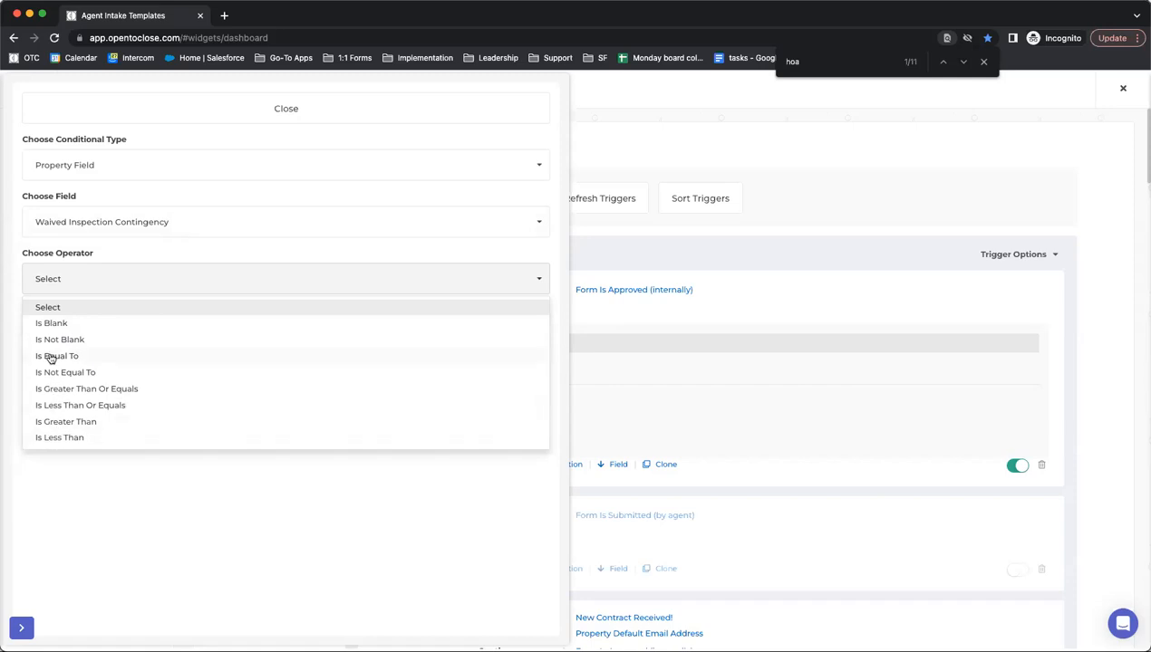
{"action": "left_click", "coordinate": [52, 357]}
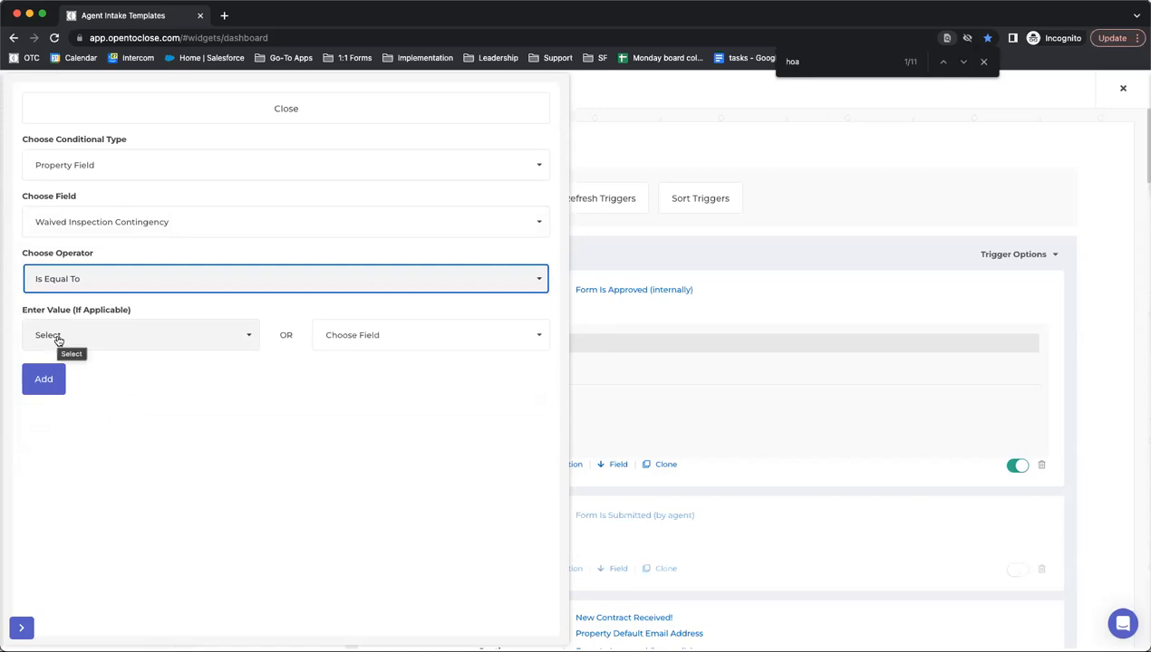
{"action": "left_click", "coordinate": [58, 339]}
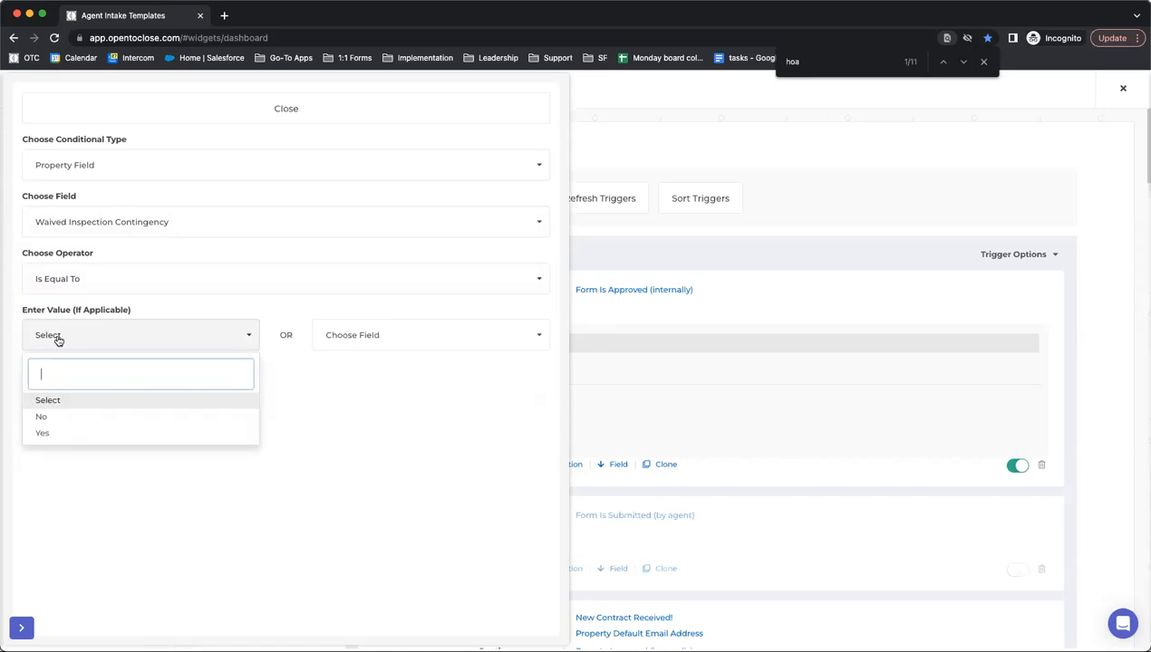
{"action": "left_click", "coordinate": [51, 419]}
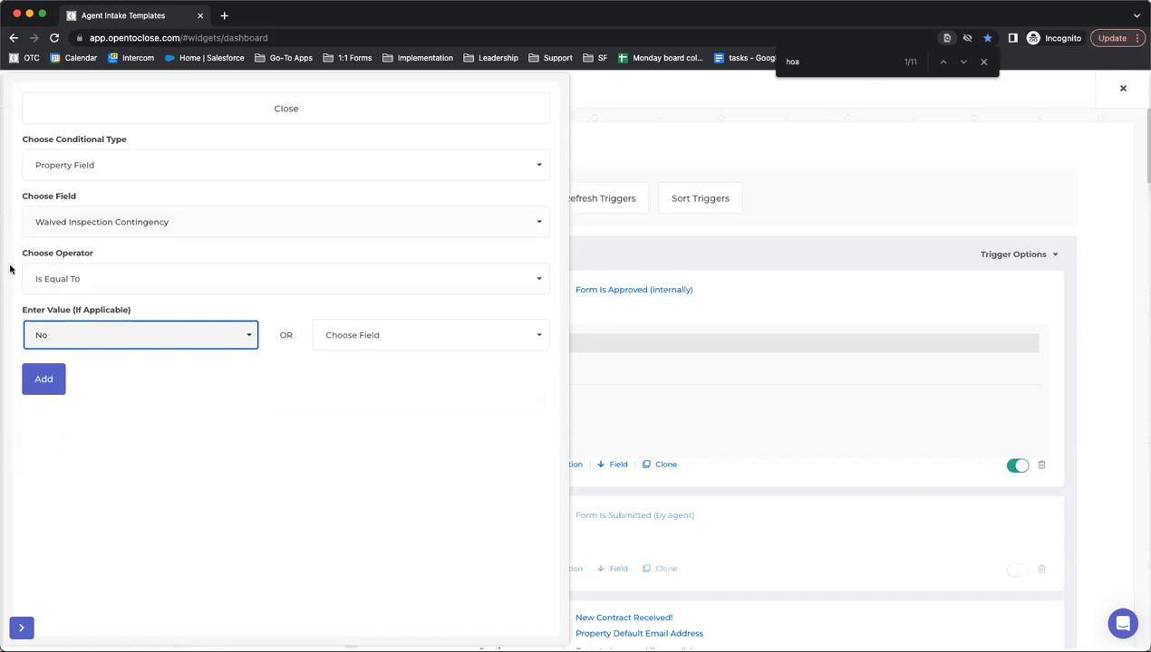
{"action": "left_click", "coordinate": [116, 391]}
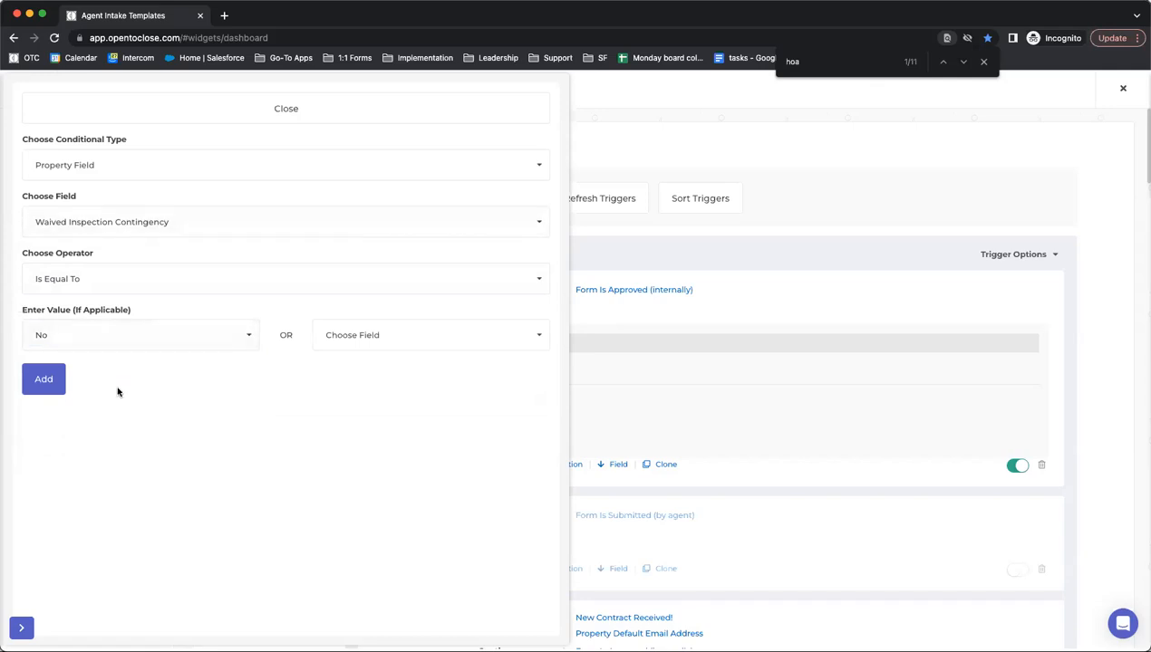
{"action": "left_click", "coordinate": [53, 384]}
{"action": "left_click", "coordinate": [237, 117]}
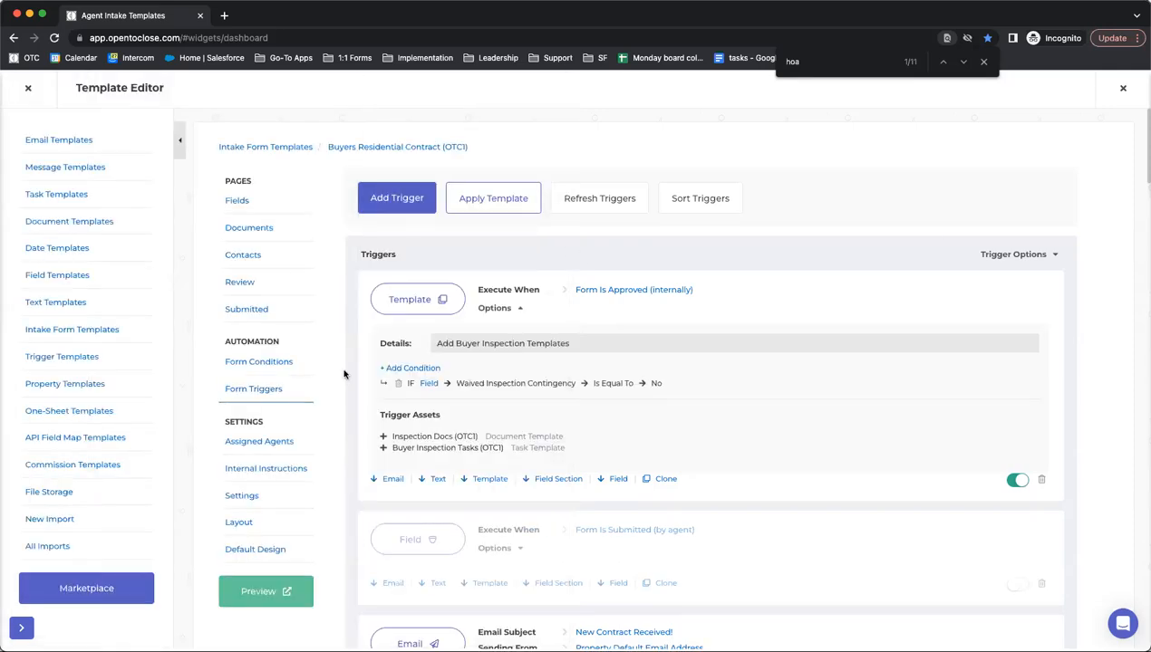
- Start a new Property Field condition on Contract Client Type
{"action": "left_click", "coordinate": [434, 385]}
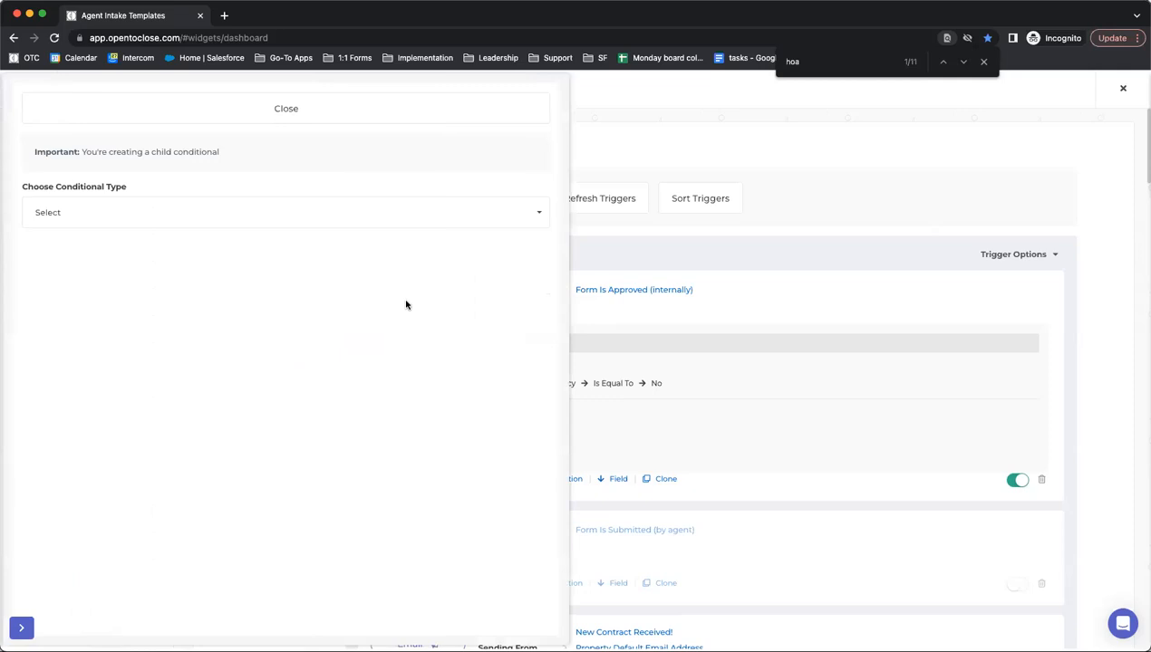
{"action": "left_click", "coordinate": [348, 115]}
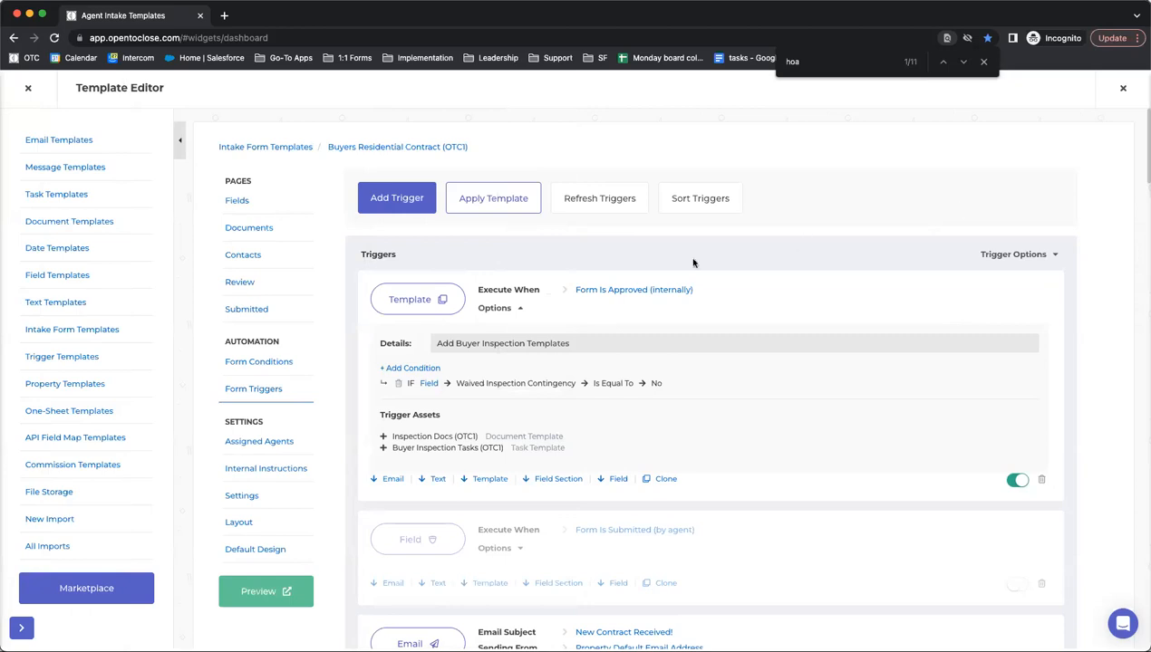
{"action": "left_click", "coordinate": [409, 369]}
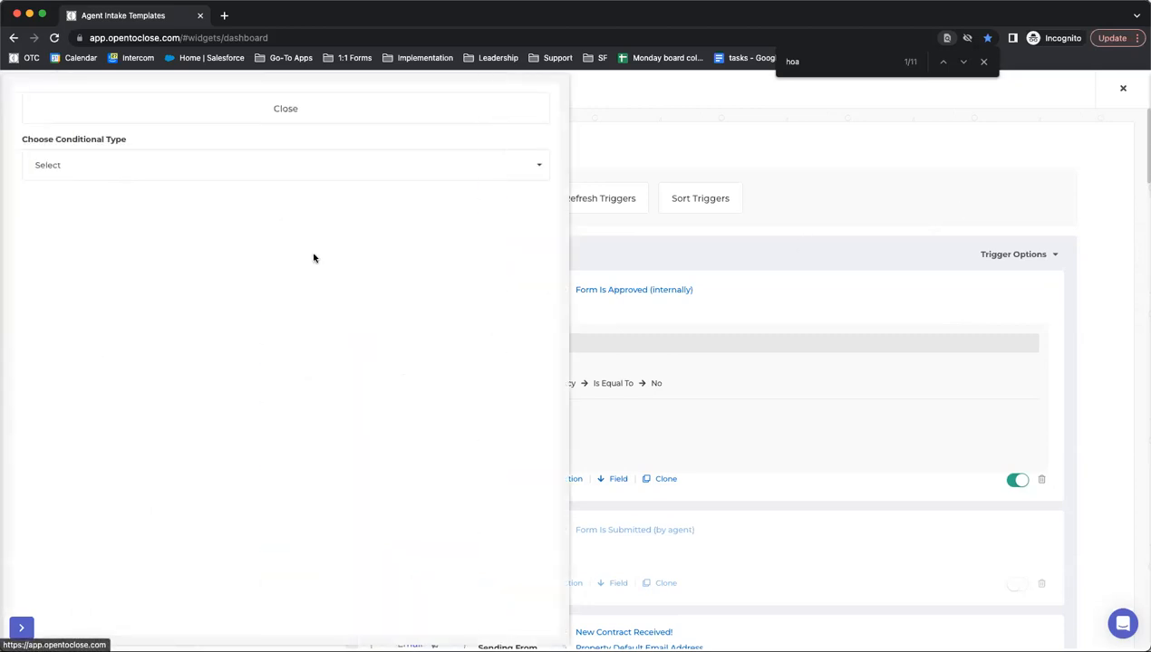
{"action": "left_click", "coordinate": [218, 162]}
{"action": "left_click", "coordinate": [101, 246]}
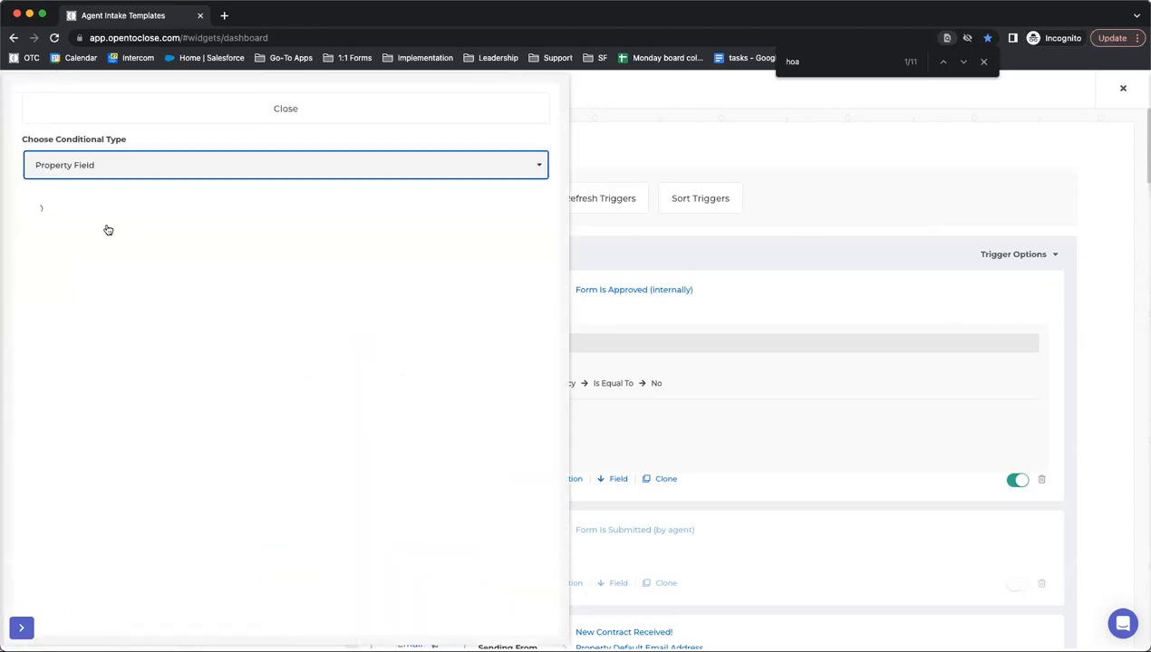
{"action": "left_click", "coordinate": [105, 226]}
{"action": "type", "text": "t Typ"}
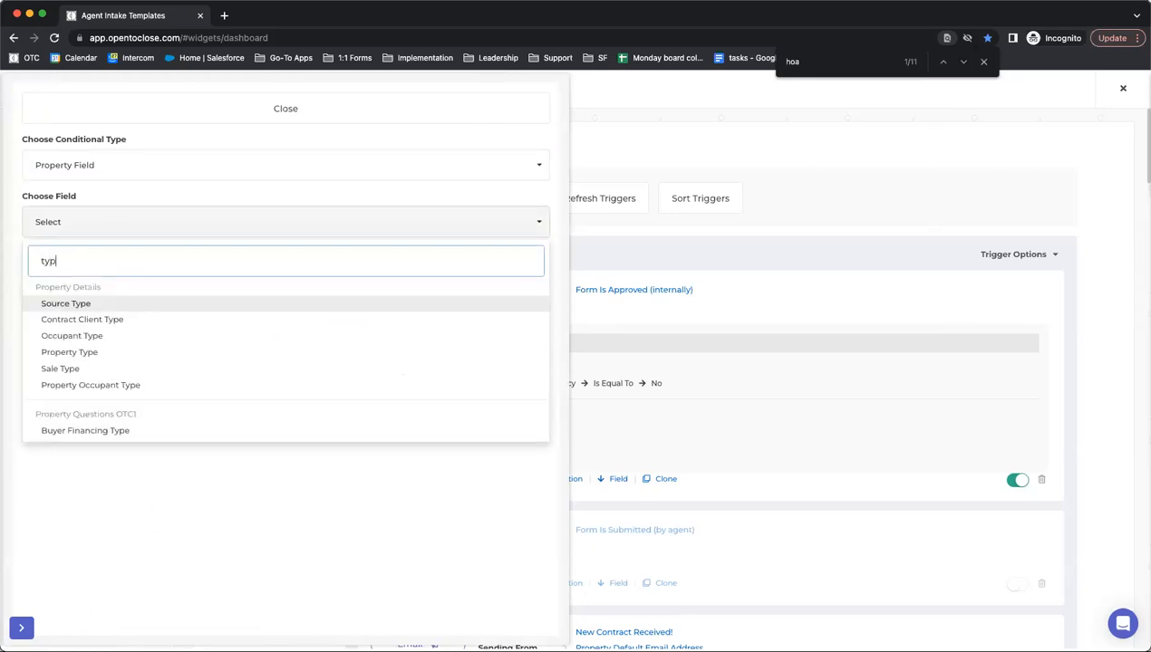
{"action": "left_click", "coordinate": [73, 319]}
- Set the Contract Client Type condition to Is Equal To Buyer and add it
{"action": "left_click", "coordinate": [64, 281]}
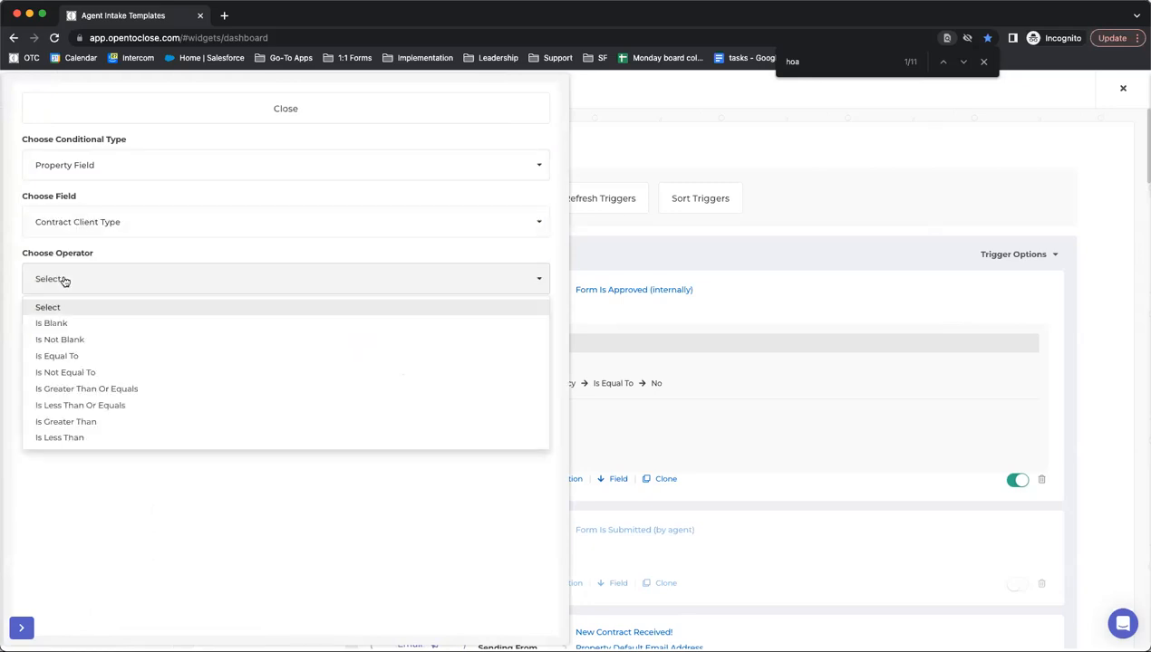
{"action": "left_click", "coordinate": [57, 356]}
{"action": "left_click", "coordinate": [72, 341]}
{"action": "left_click", "coordinate": [51, 419]}
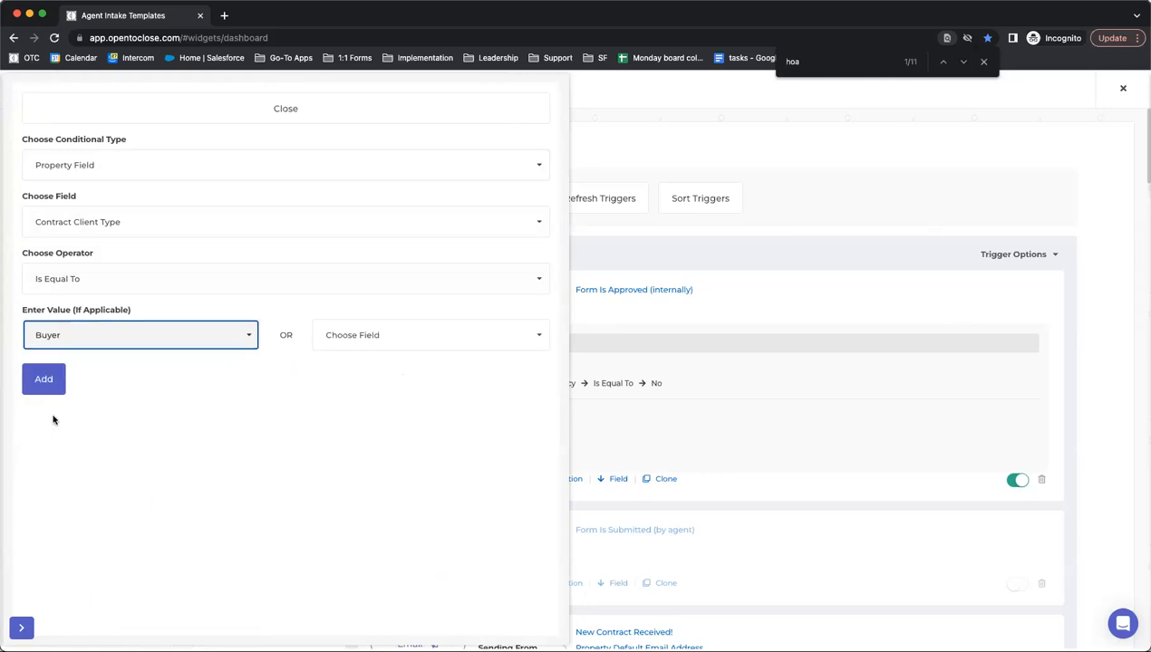
{"action": "left_click", "coordinate": [41, 379]}
{"action": "left_click", "coordinate": [242, 113]}
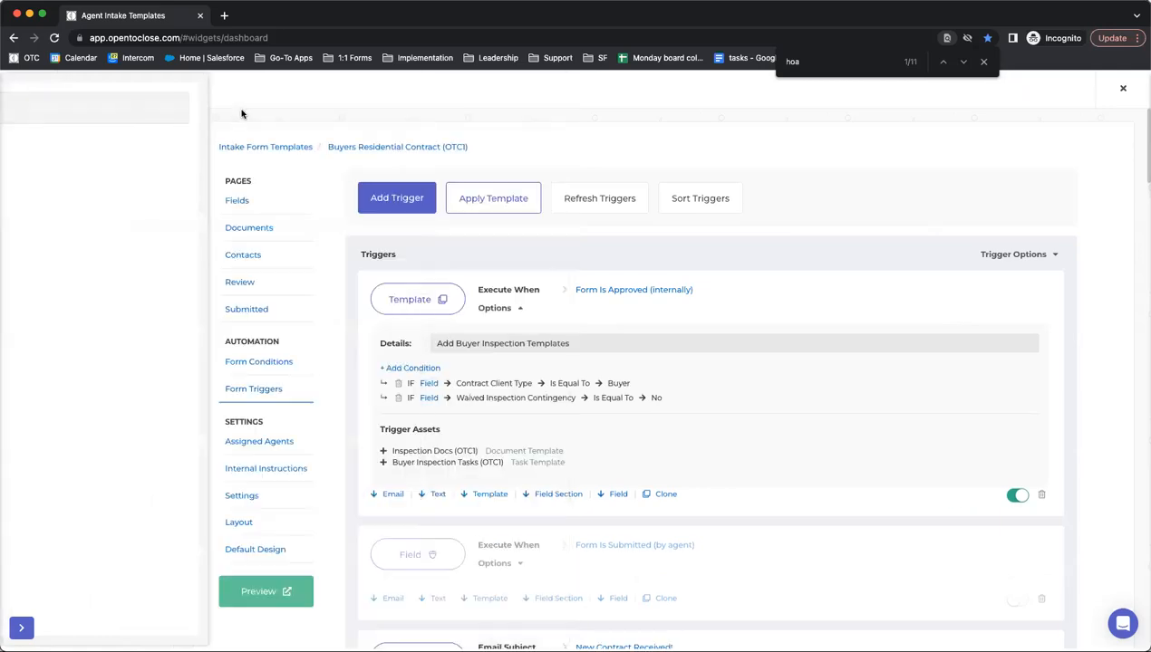
{"action": "left_click", "coordinate": [426, 399]}
- Add a Property Field alternative: Home Inspection Due Date Is Not Blank, under Waived Inspection Contingency
{"action": "left_click", "coordinate": [268, 215]}
{"action": "left_click", "coordinate": [180, 294]}
{"action": "left_click", "coordinate": [142, 273]}
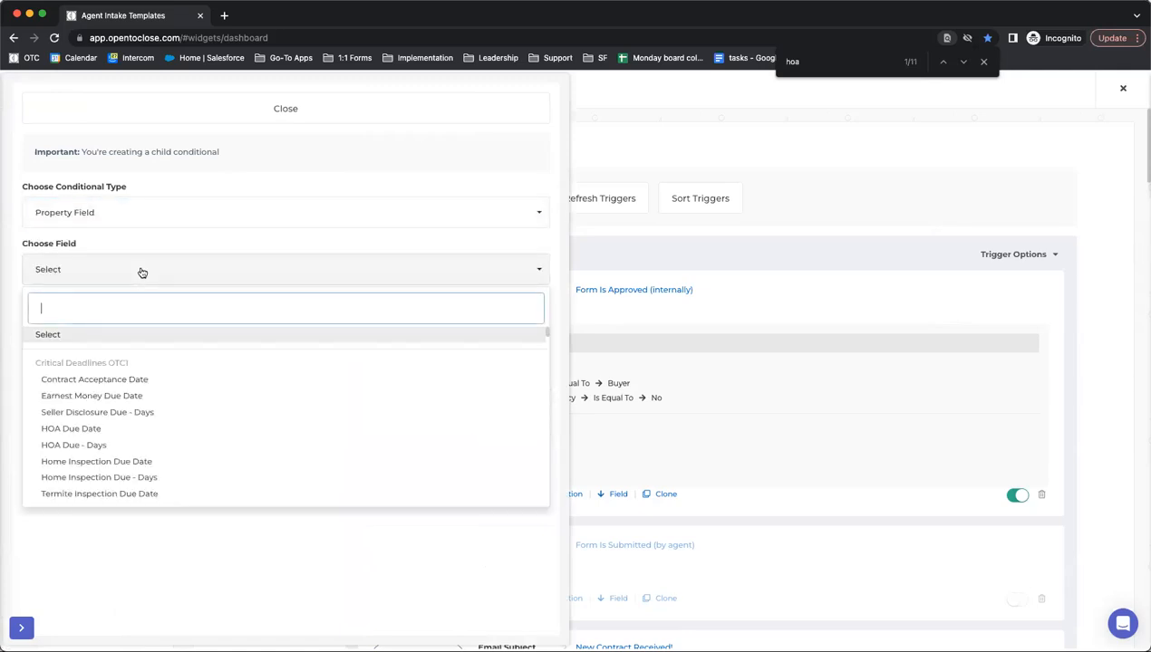
{"action": "type", "text": "insp"}
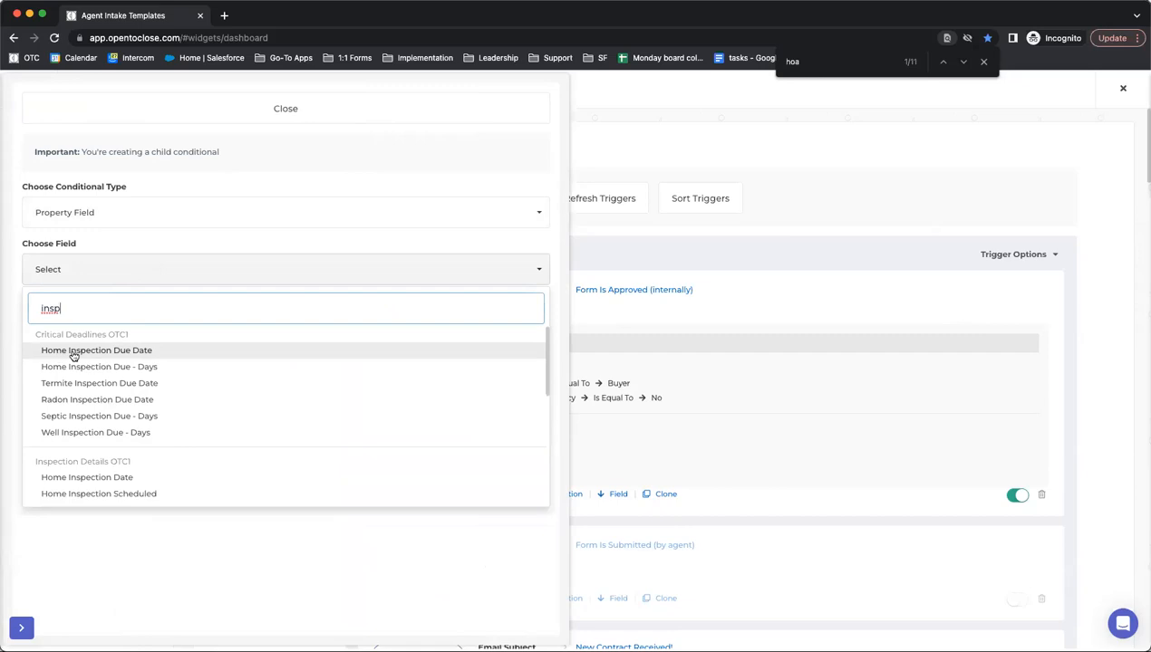
{"action": "left_click", "coordinate": [74, 355]}
{"action": "left_click", "coordinate": [85, 319]}
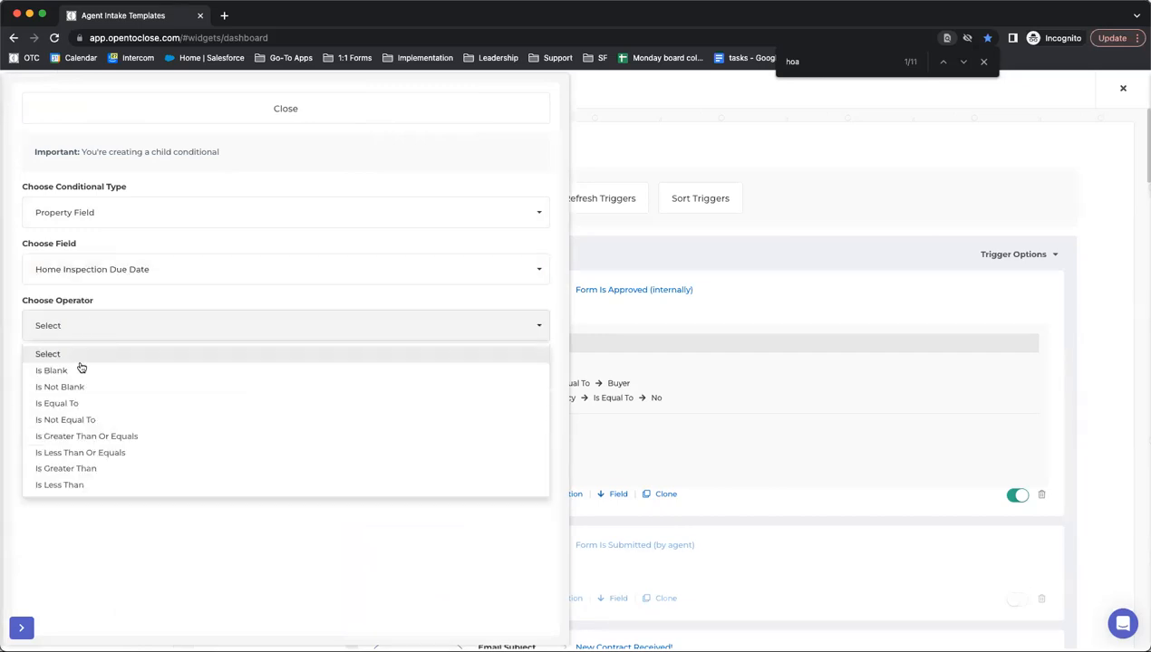
{"action": "left_click", "coordinate": [78, 389]}
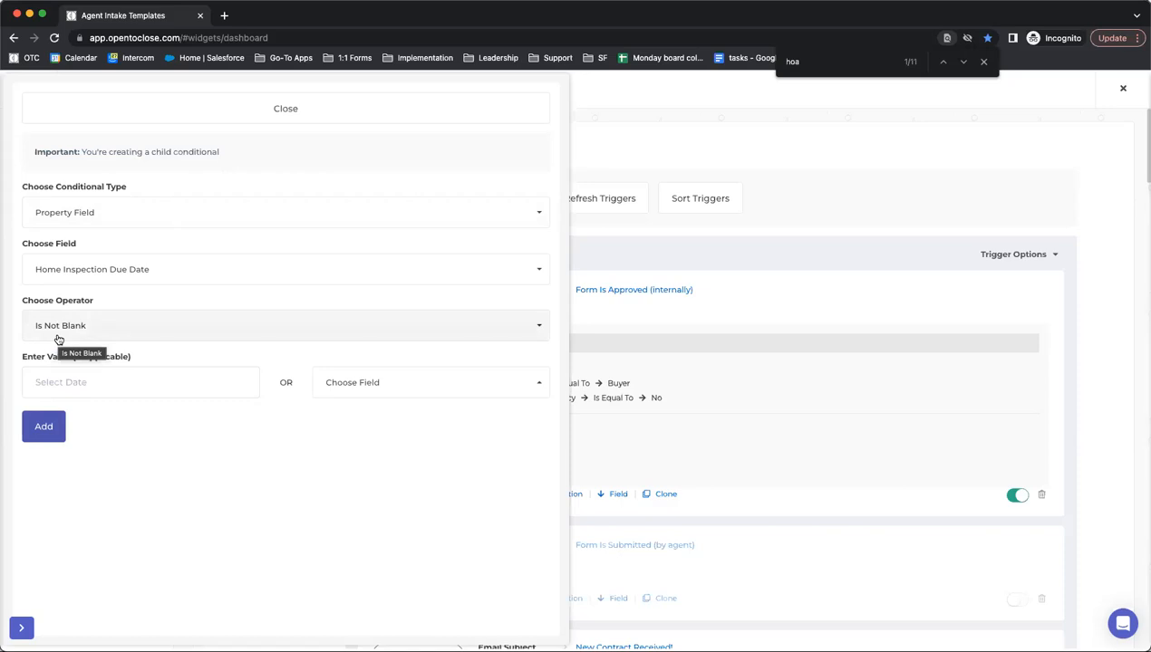
{"action": "left_click", "coordinate": [44, 426]}
{"action": "left_click", "coordinate": [295, 110]}
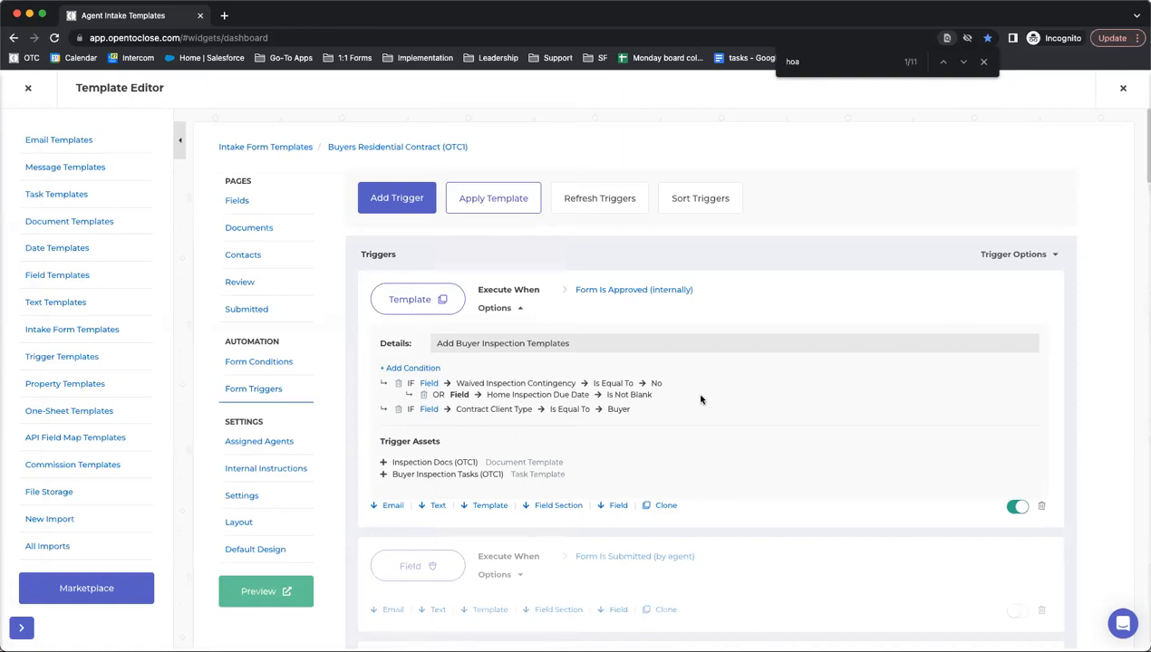
- Move the Contract Client Type condition above the Waived Inspection group, then open Sort Triggers
{"action": "left_click", "coordinate": [692, 199]}
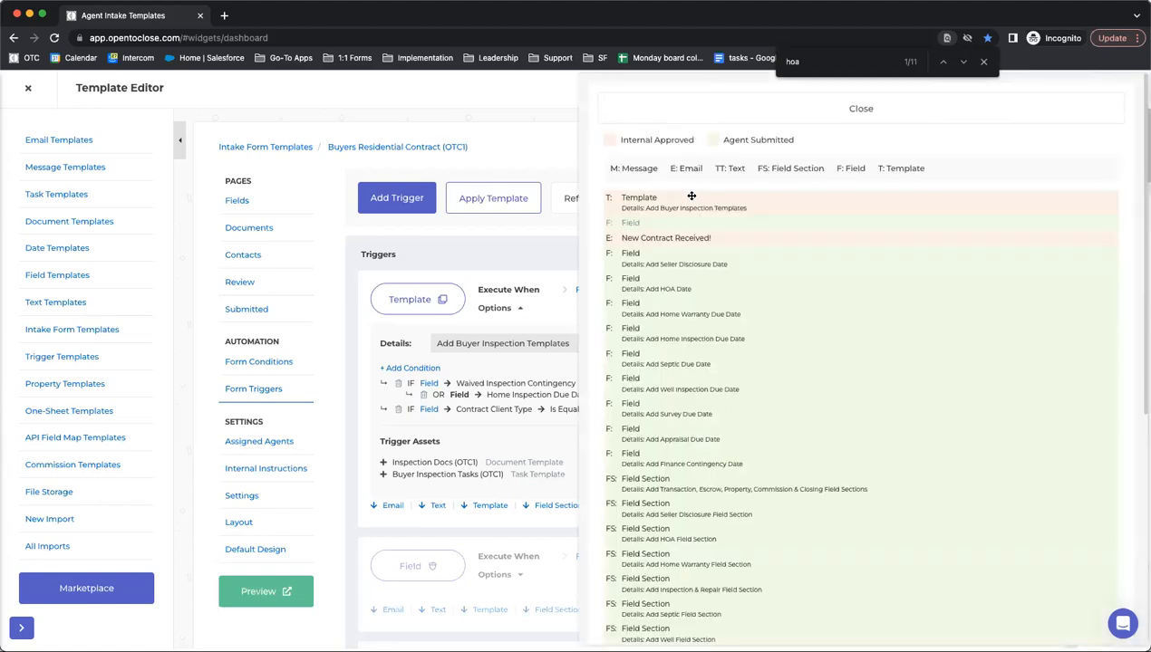
{"action": "left_click", "coordinate": [651, 111]}
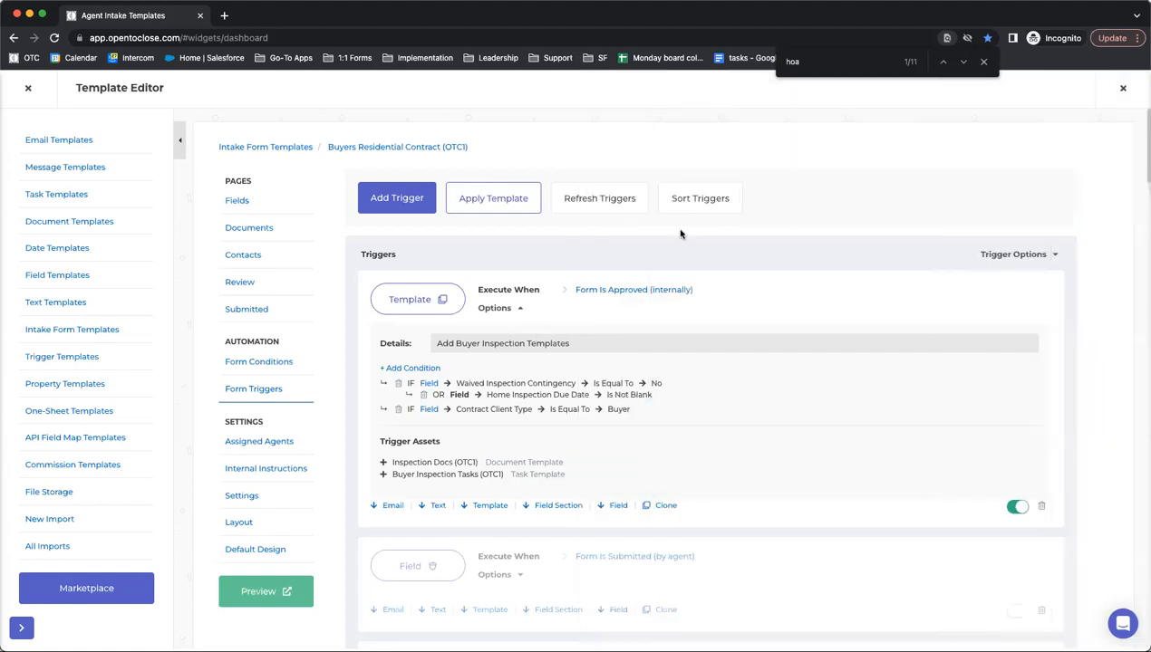
{"action": "left_click", "coordinate": [684, 199]}
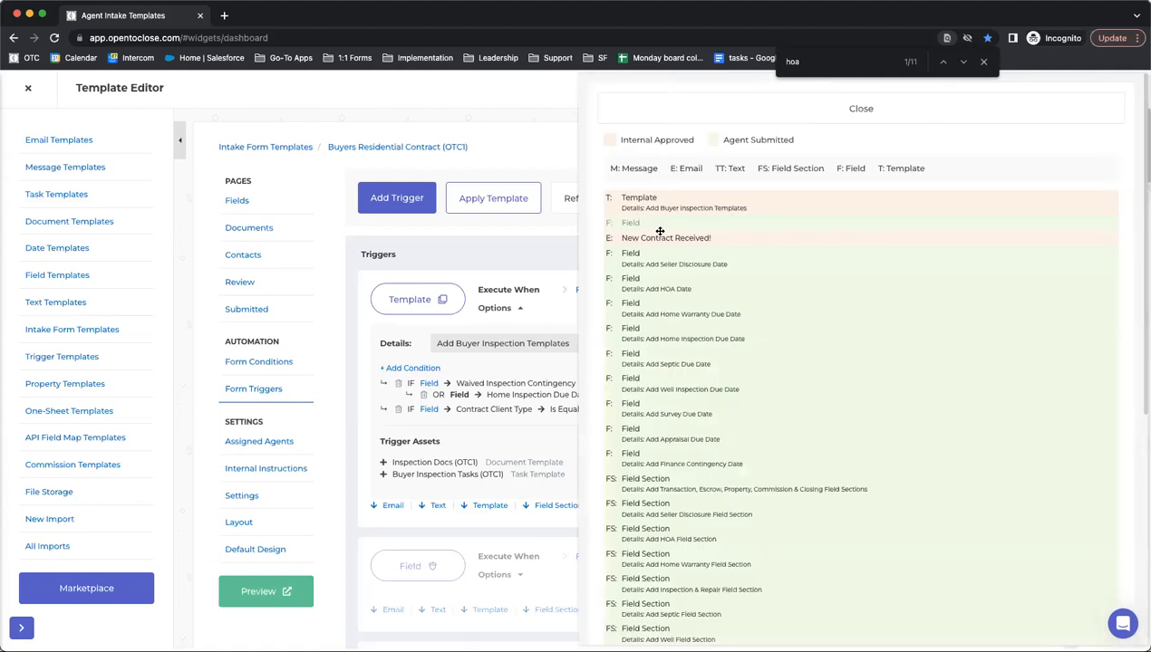
{"action": "left_click", "coordinate": [671, 113]}
{"action": "left_click_drag", "start_coordinate": [378, 413], "coordinate": [383, 372]}
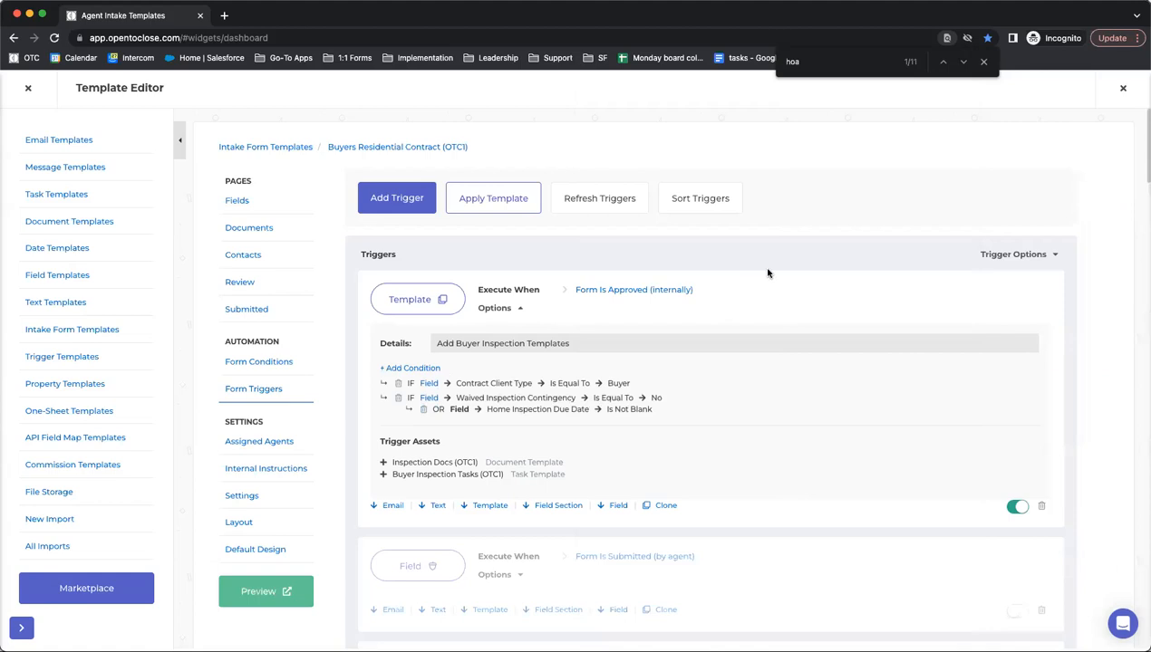
{"action": "mouse_move", "coordinate": [383, 381]}
{"action": "left_mouse_down"}
{"action": "mouse_move", "coordinate": [382, 418]}
{"action": "mouse_move", "coordinate": [388, 380]}
{"action": "left_mouse_up"}
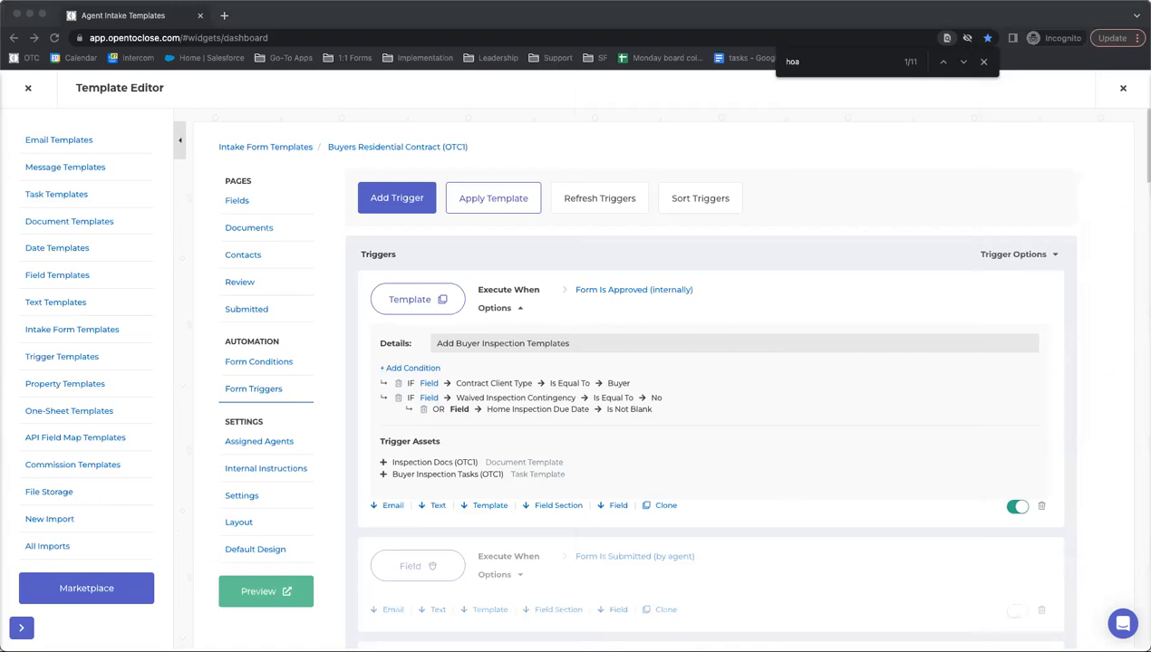
{"action": "left_click", "coordinate": [381, 399]}
{"action": "left_click", "coordinate": [382, 400]}
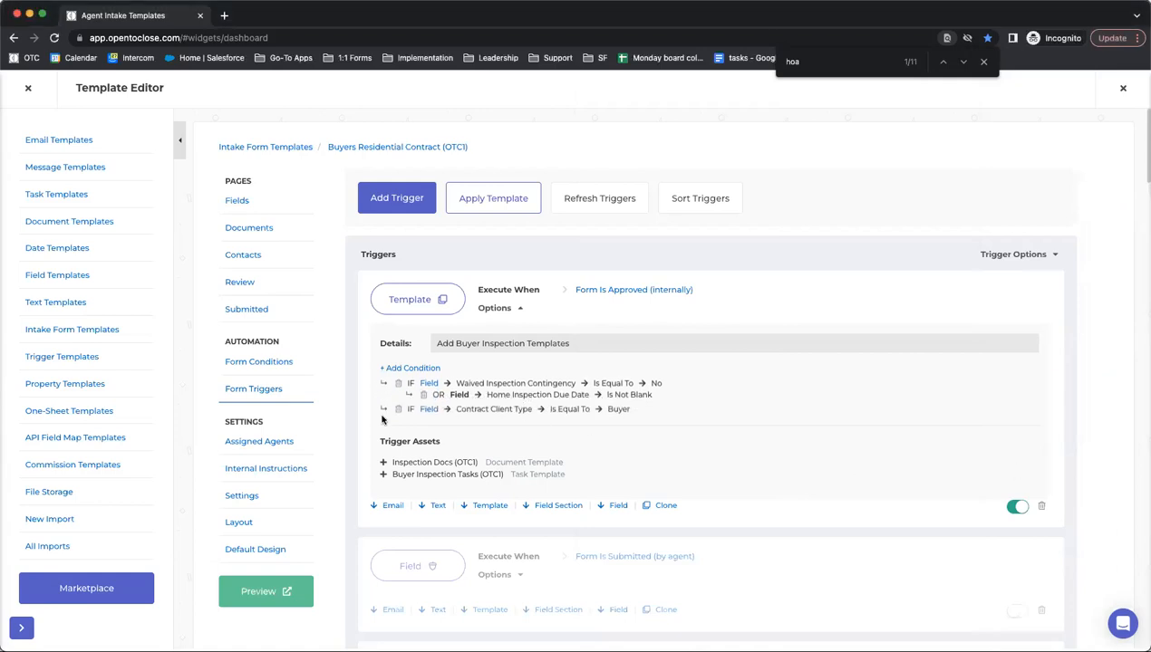
{"action": "left_click", "coordinate": [383, 381]}
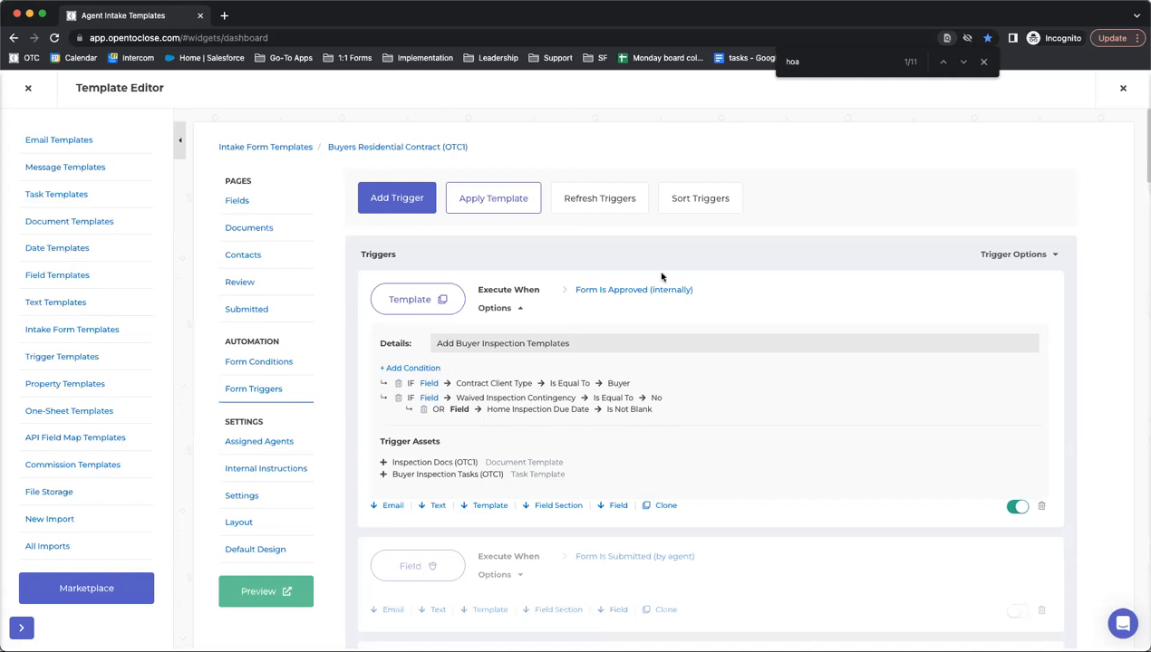
{"action": "left_click", "coordinate": [673, 205]}
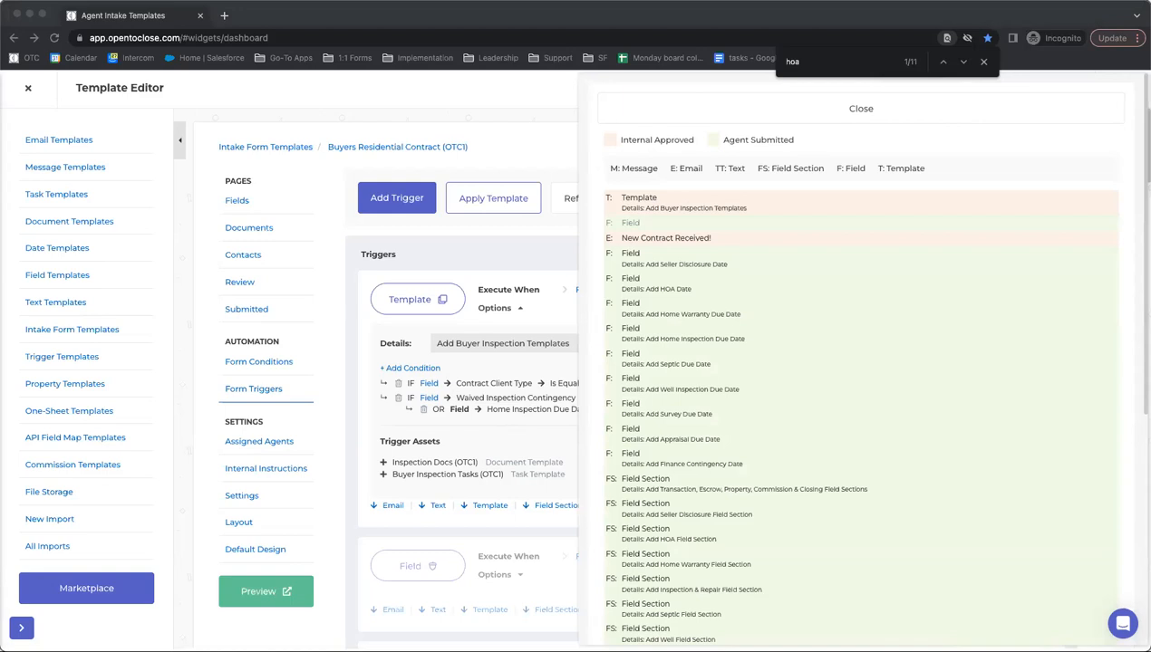
- Drag Add Buyer Inspection Templates down to head the Template group, after the field sections
{"action": "left_click_drag", "start_coordinate": [695, 202], "coordinate": [689, 374]}
{"action": "scroll", "coordinate": [689, 375], "scroll_direction": "up", "scroll_amount": 5}
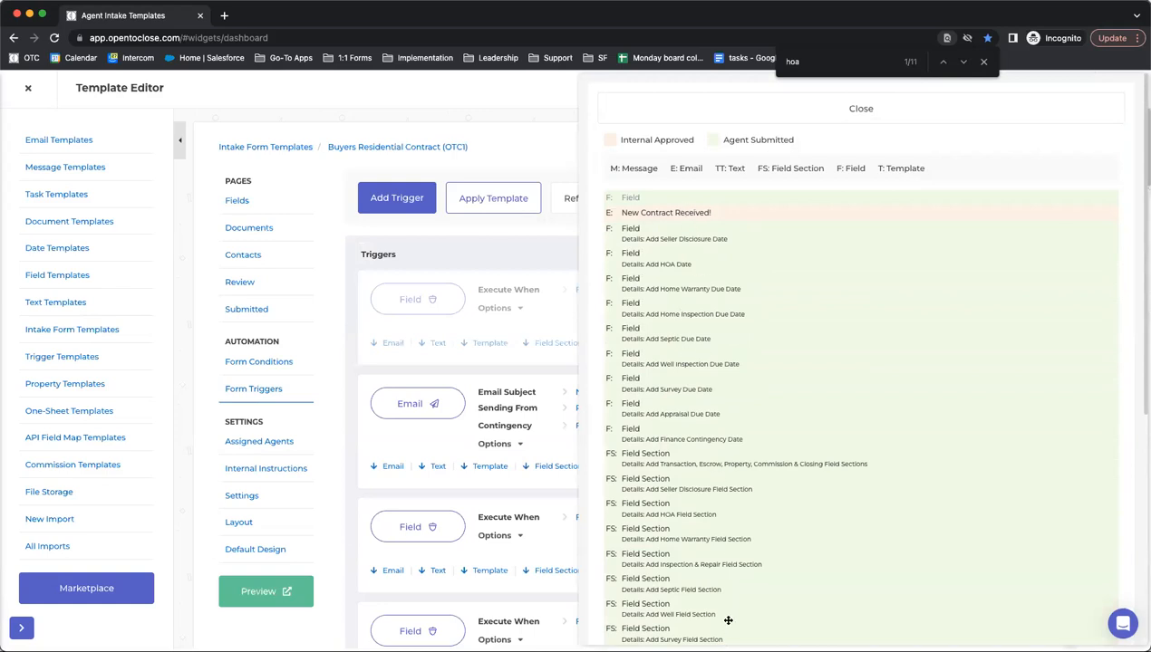
{"action": "scroll", "coordinate": [728, 485], "scroll_direction": "down", "scroll_amount": 2}
{"action": "scroll", "coordinate": [728, 485], "scroll_direction": "down", "scroll_amount": 1}
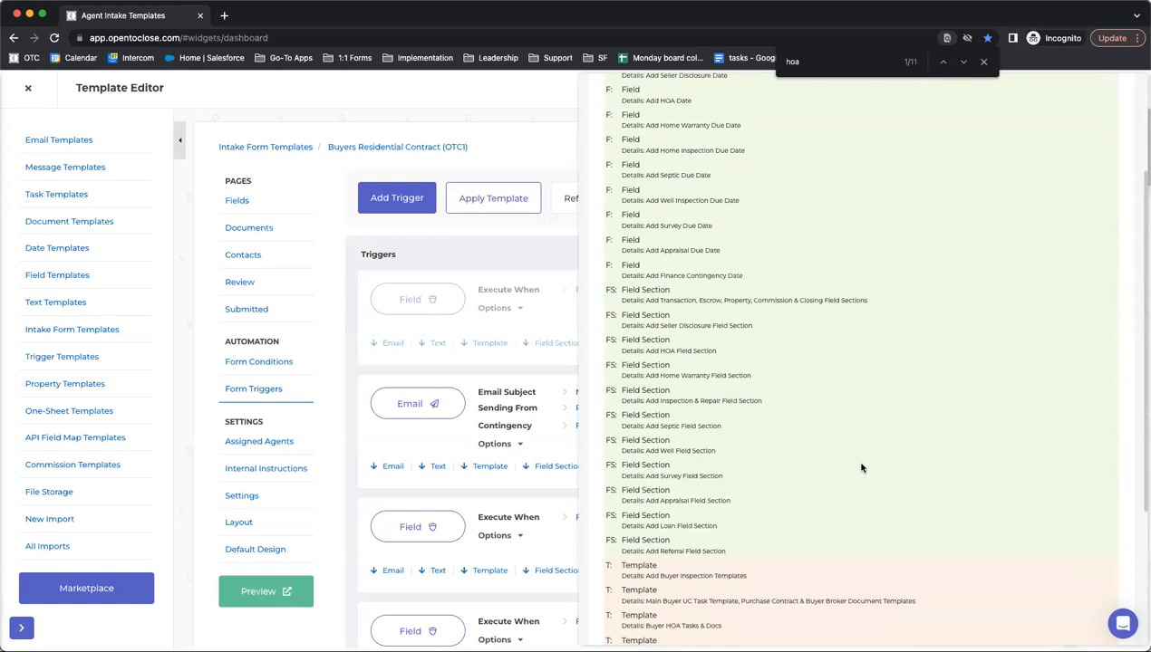
{"action": "scroll", "coordinate": [791, 508], "scroll_direction": "up", "scroll_amount": 5}
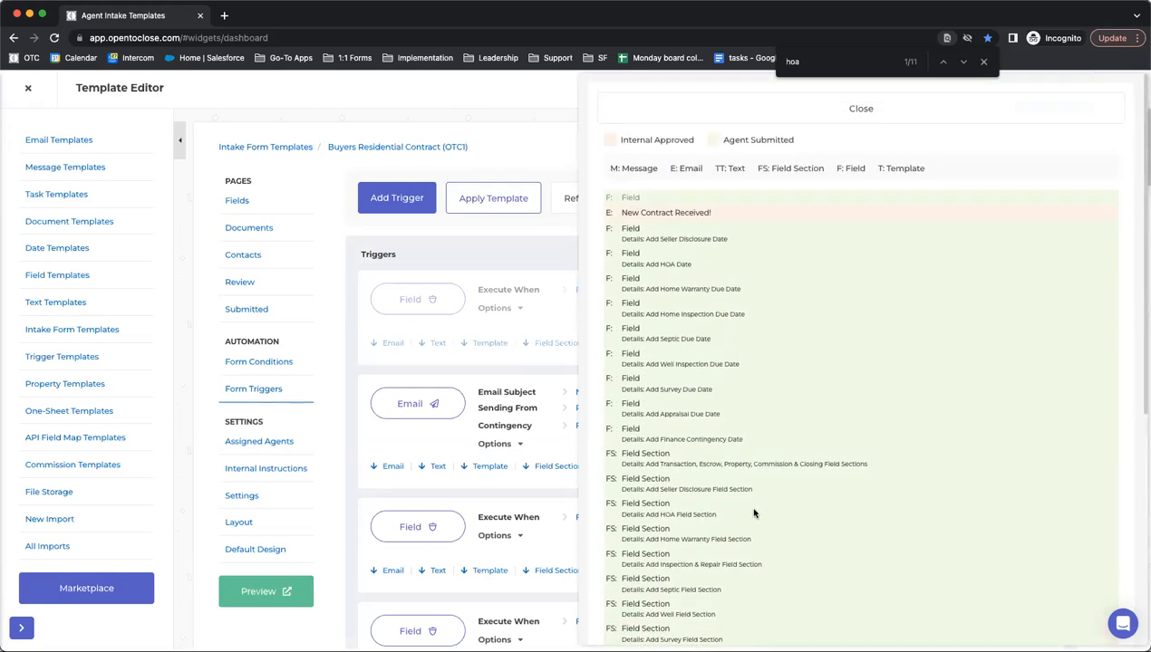
{"action": "scroll", "coordinate": [755, 513], "scroll_direction": "down", "scroll_amount": 5}
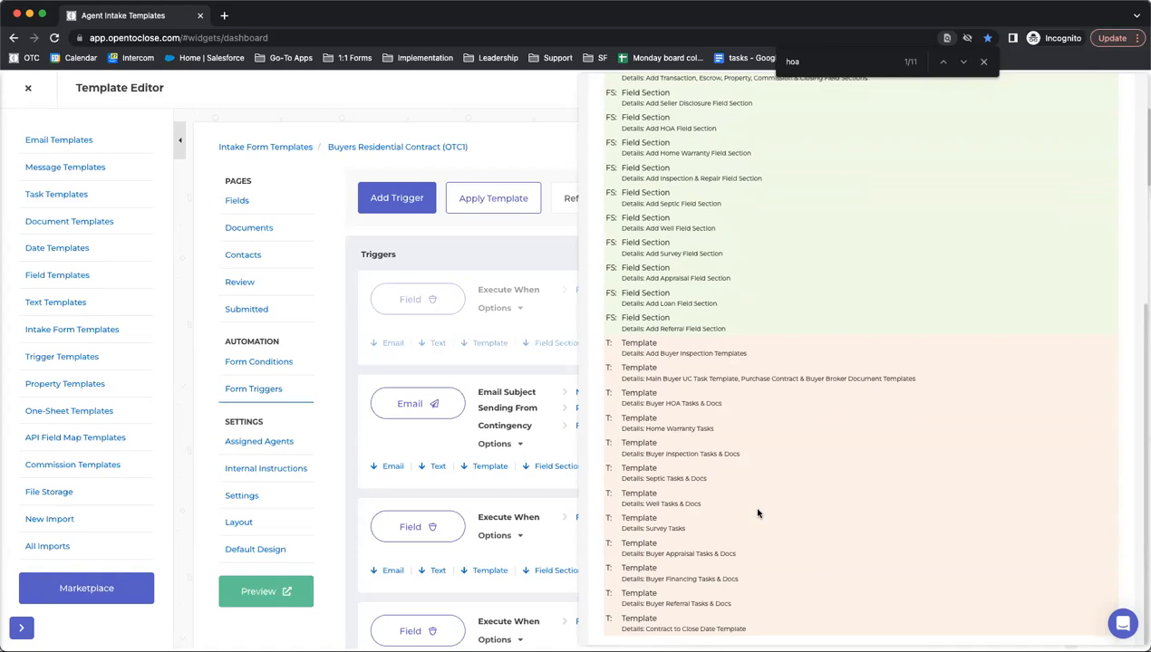
{"action": "scroll", "coordinate": [757, 514], "scroll_direction": "up", "scroll_amount": 5}
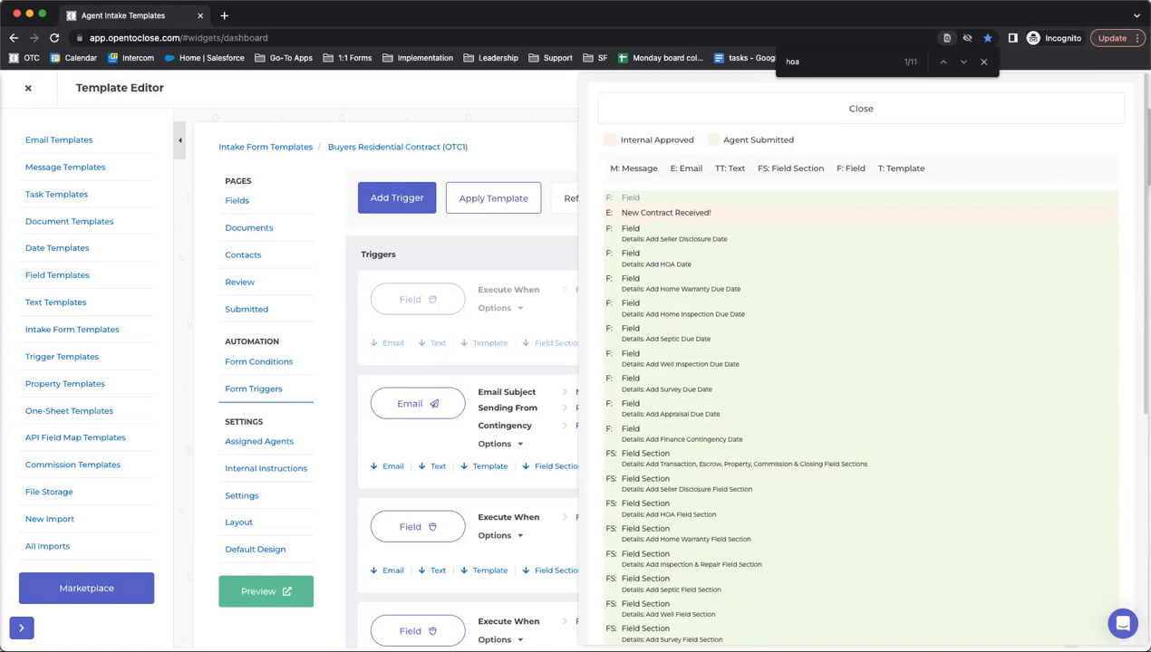
- Close the trigger summary and expand the first trigger's options and conditions
{"action": "left_click", "coordinate": [860, 109]}
{"action": "left_click", "coordinate": [523, 311]}
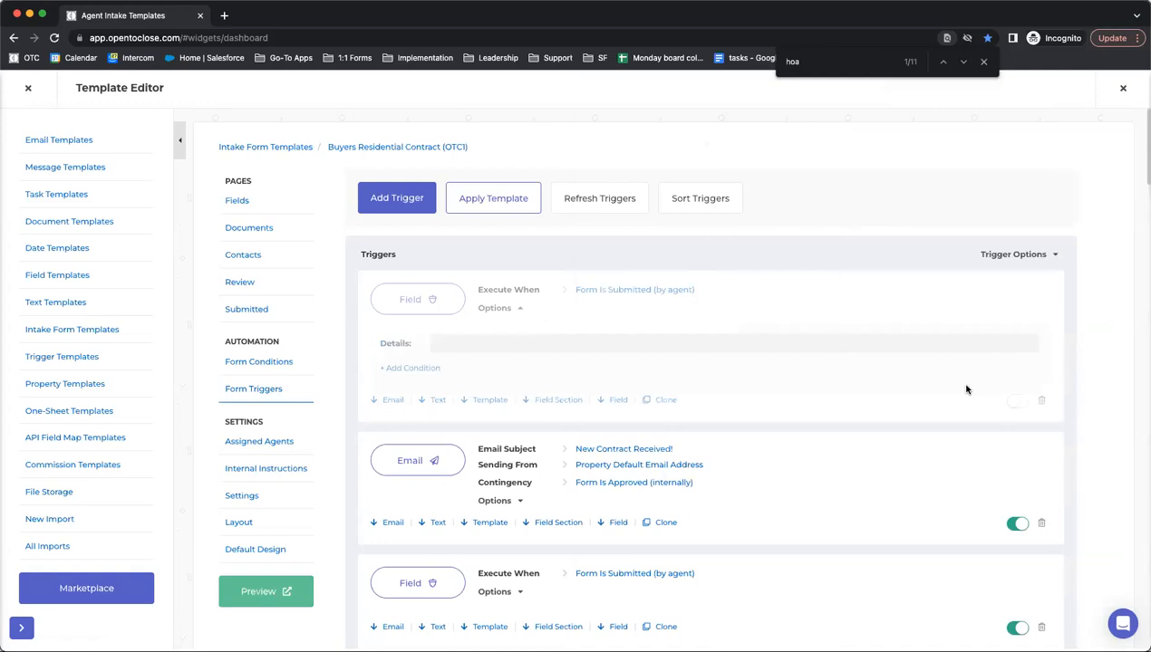
{"action": "scroll", "coordinate": [600, 326], "scroll_direction": "down", "scroll_amount": 1}
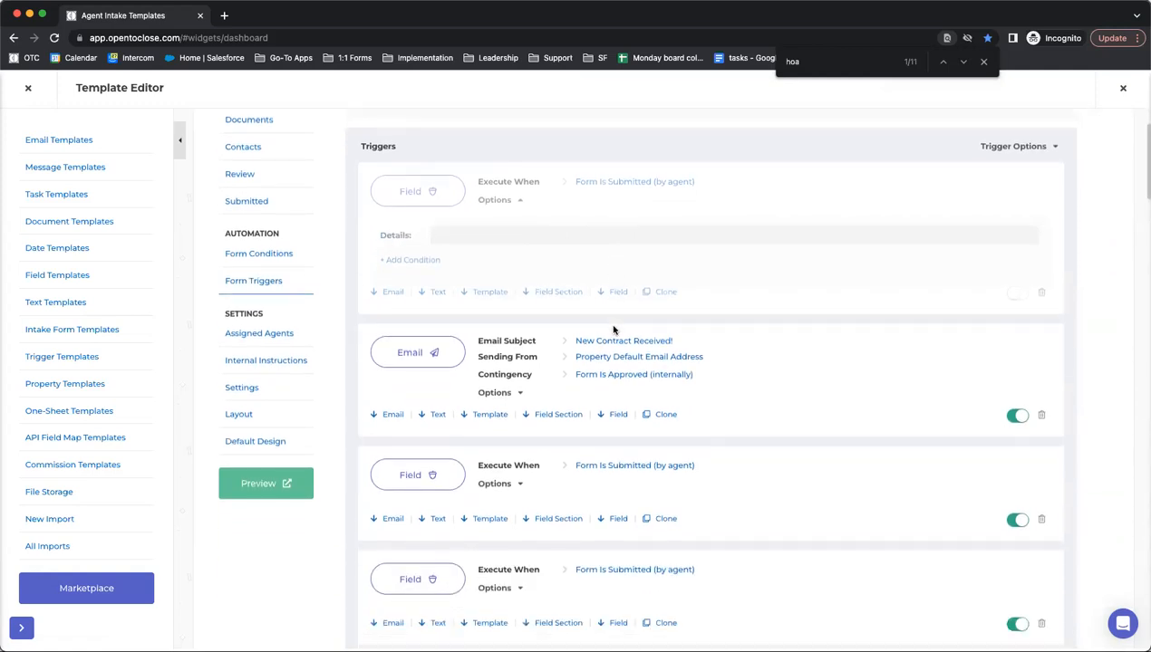
- Review the trigger order in Sort Triggers, then close it and leave the Template Editor
{"action": "left_click", "coordinate": [706, 169]}
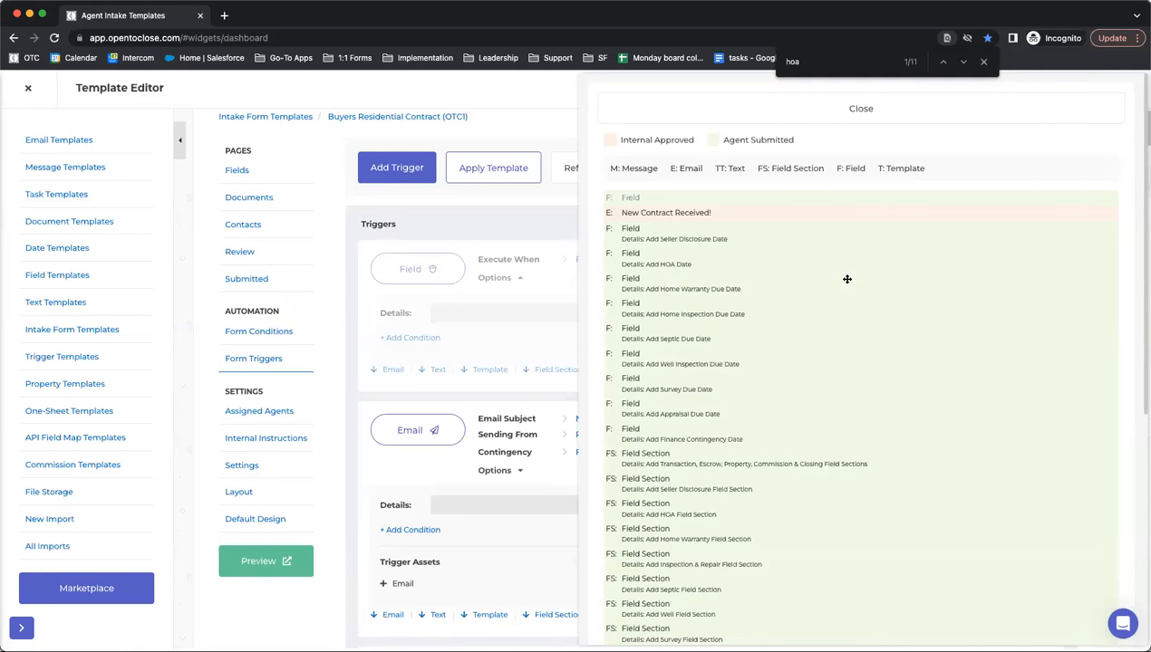
{"action": "left_click", "coordinate": [846, 116]}
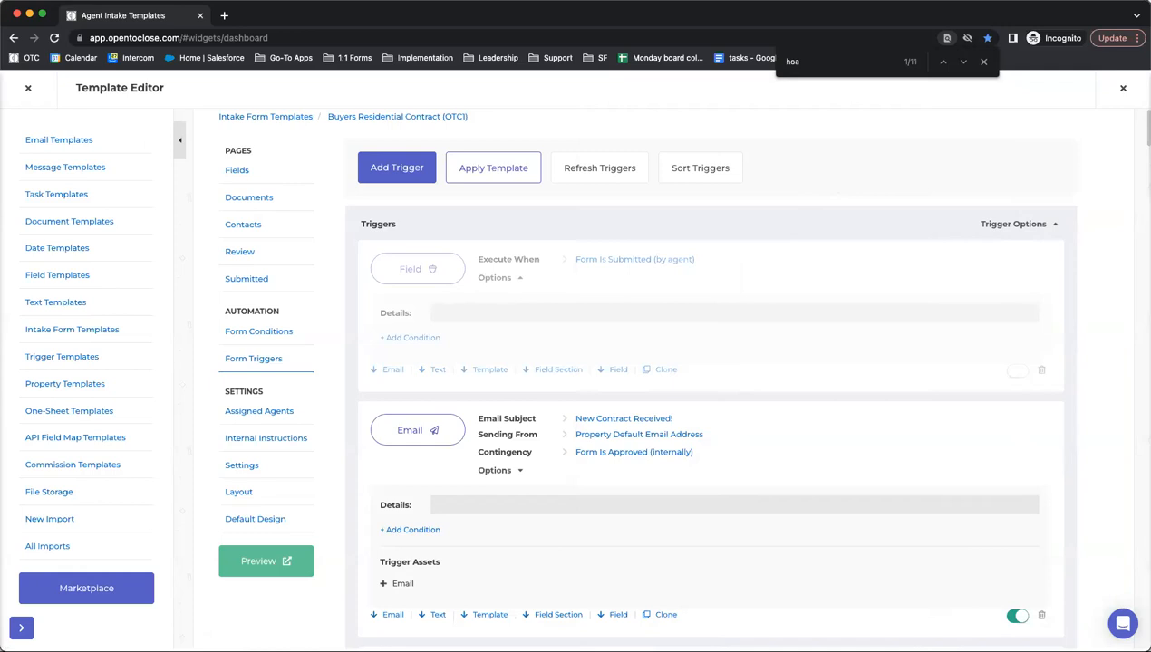
{"action": "left_click", "coordinate": [28, 89]}
- Open the Field Editor and inspect where Contract Acceptance Date is used
{"action": "mouse_move", "coordinate": [32, 415]}
{"action": "left_click", "coordinate": [76, 438]}
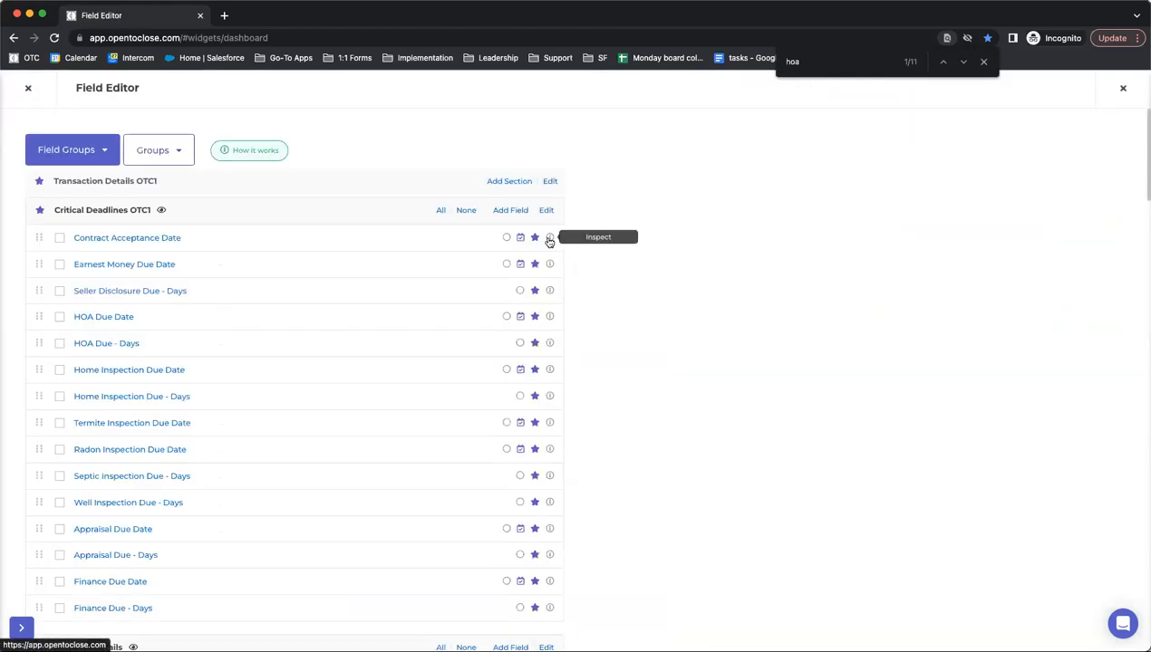
{"action": "left_click", "coordinate": [550, 239]}
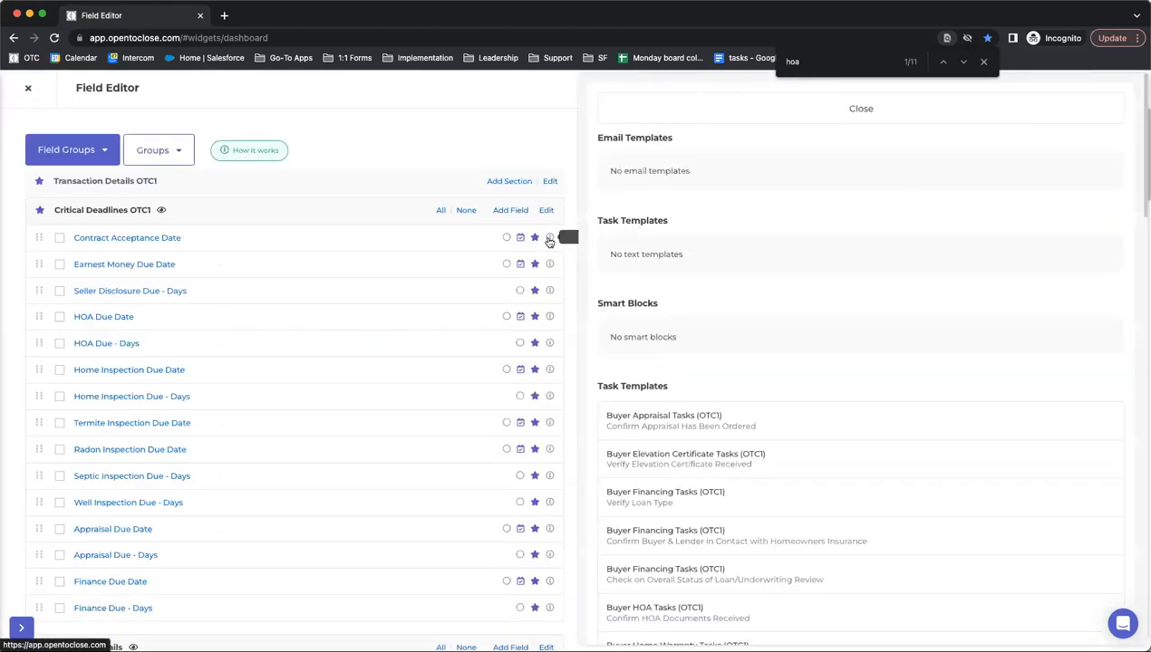
{"action": "scroll", "coordinate": [692, 217], "scroll_direction": "down", "scroll_amount": 10}
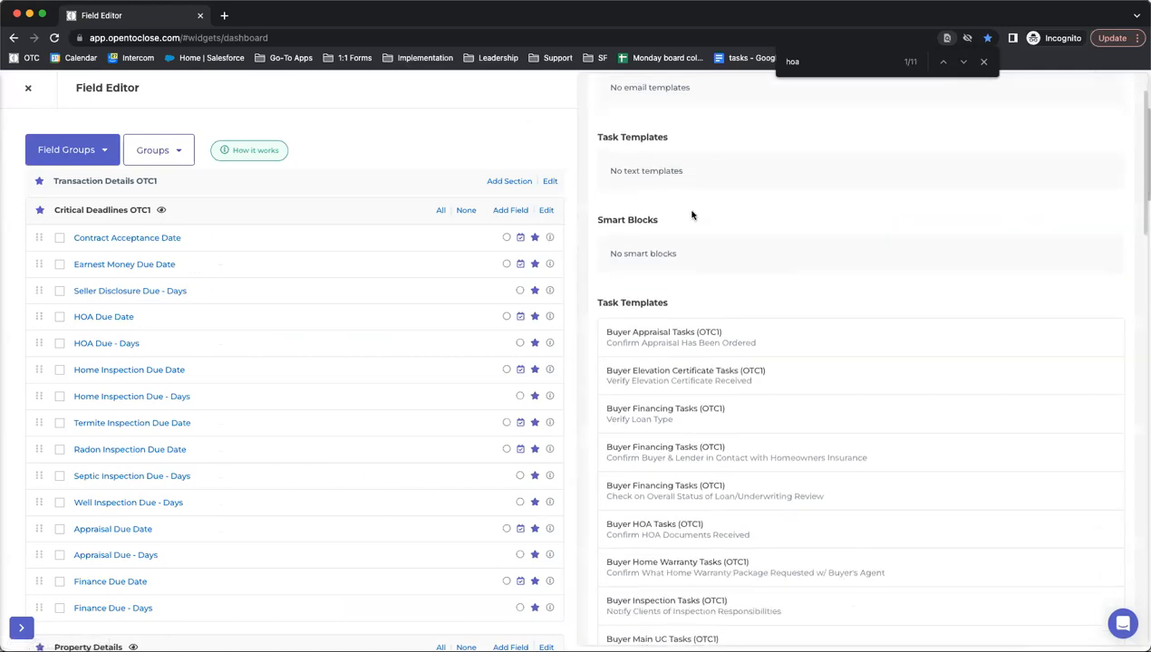
{"action": "scroll", "coordinate": [692, 218], "scroll_direction": "down", "scroll_amount": 10}
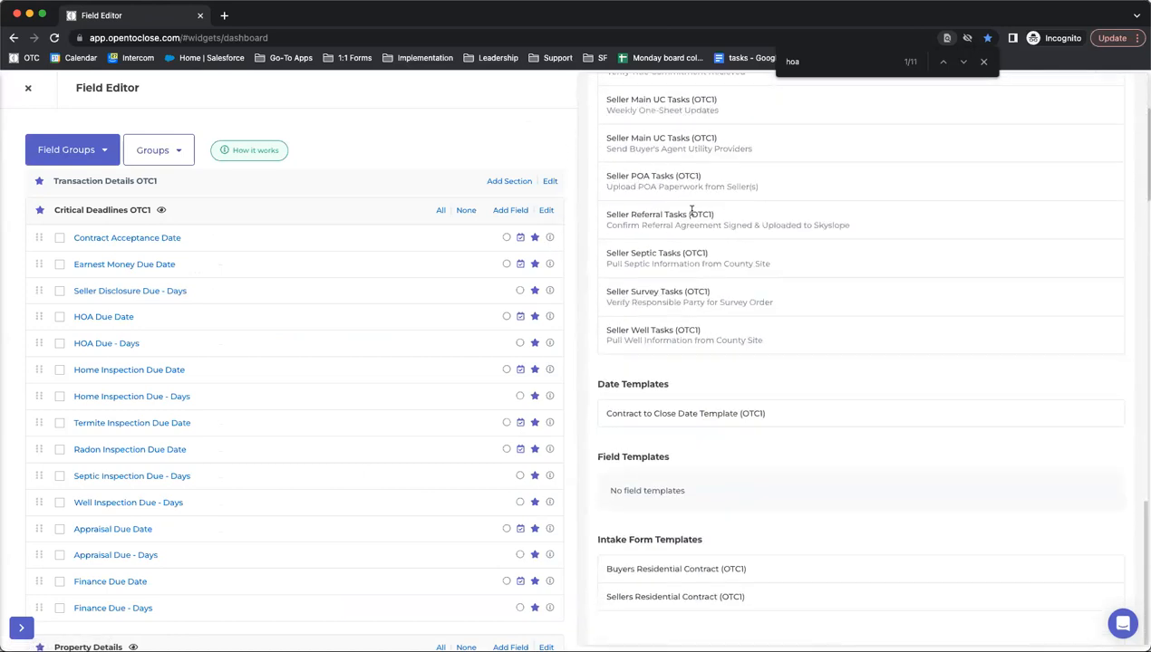
{"action": "scroll", "coordinate": [677, 385], "scroll_direction": "up", "scroll_amount": 20}
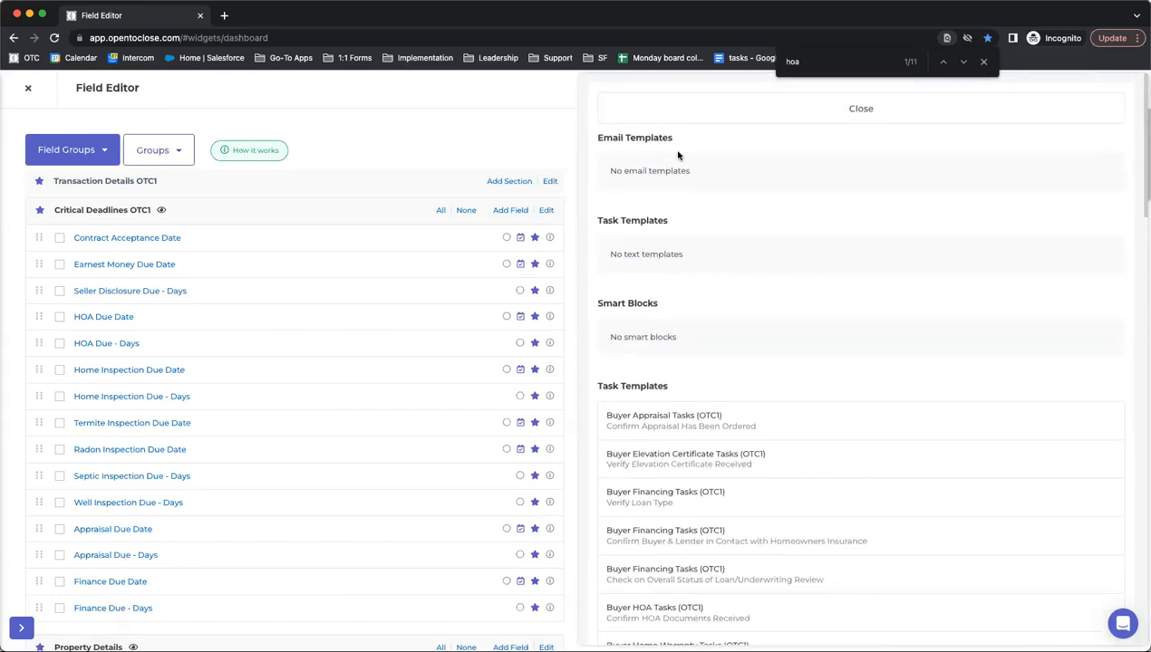
{"action": "scroll", "coordinate": [628, 185], "scroll_direction": "down", "scroll_amount": 1}
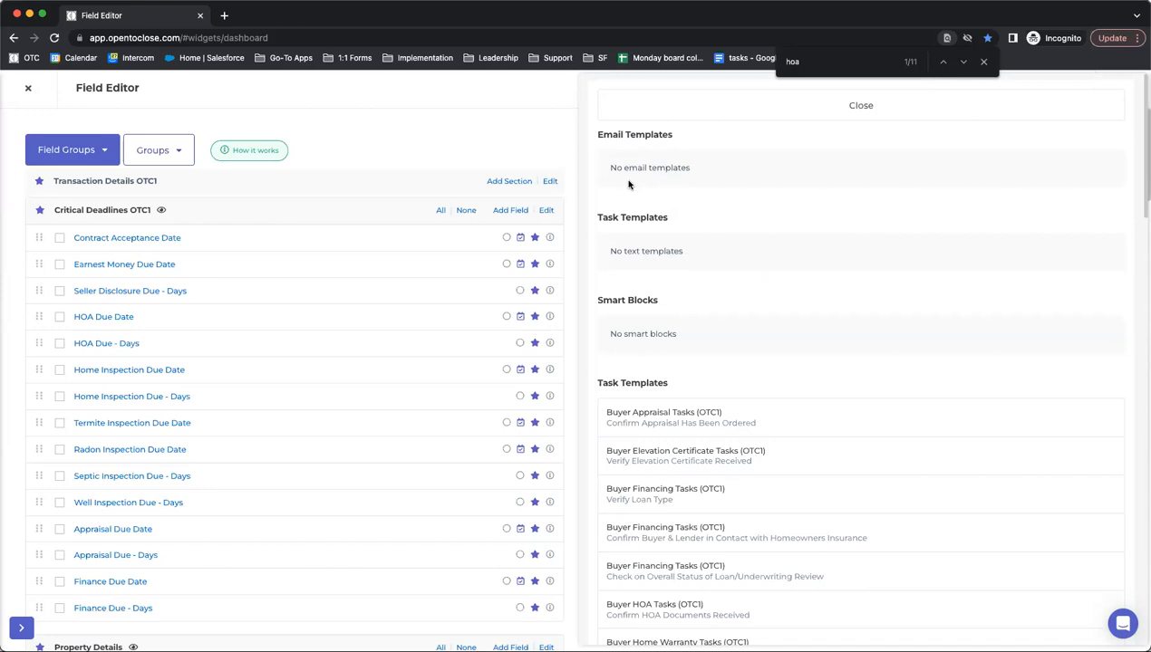
- Close the field usage panel and look over the Critical Deadlines OTC1 fields
{"action": "left_click", "coordinate": [739, 116]}
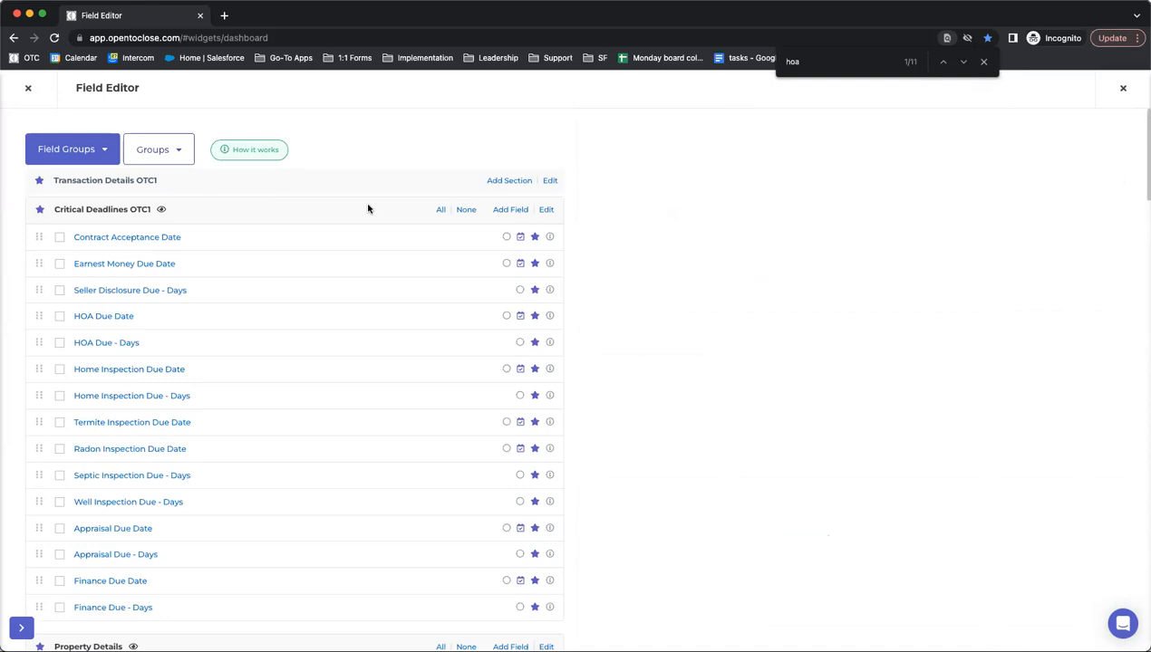
{"action": "scroll", "coordinate": [367, 210], "scroll_direction": "down", "scroll_amount": 15}
{"action": "scroll", "coordinate": [250, 342], "scroll_direction": "up", "scroll_amount": 10}
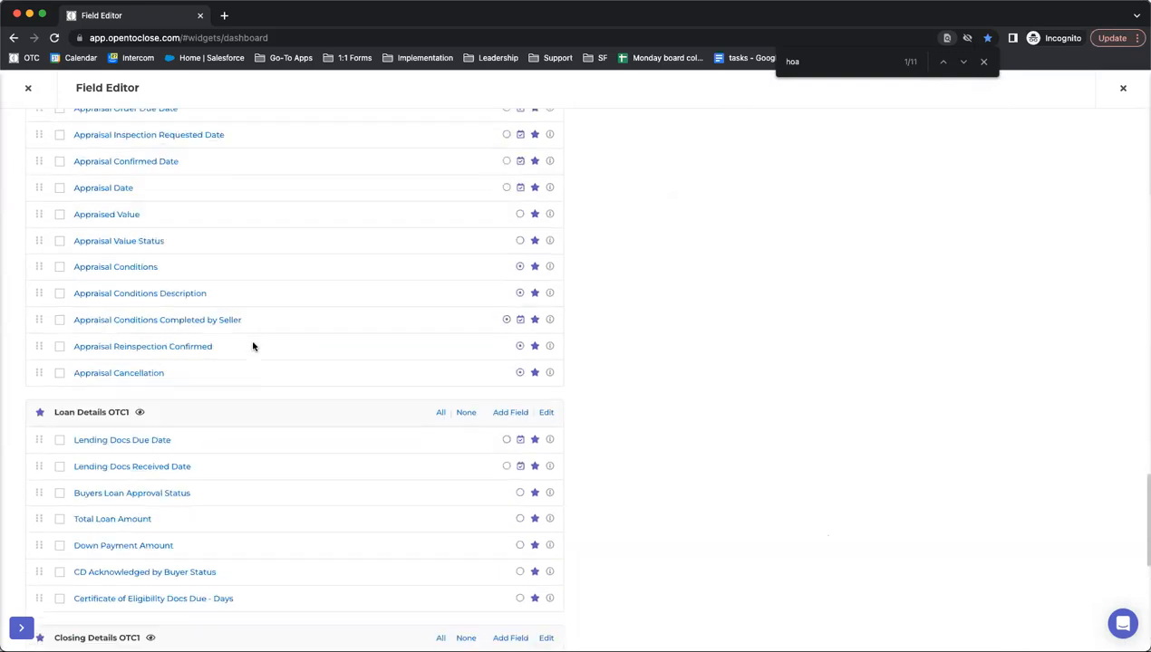
{"action": "scroll", "coordinate": [253, 346], "scroll_direction": "up", "scroll_amount": 10}
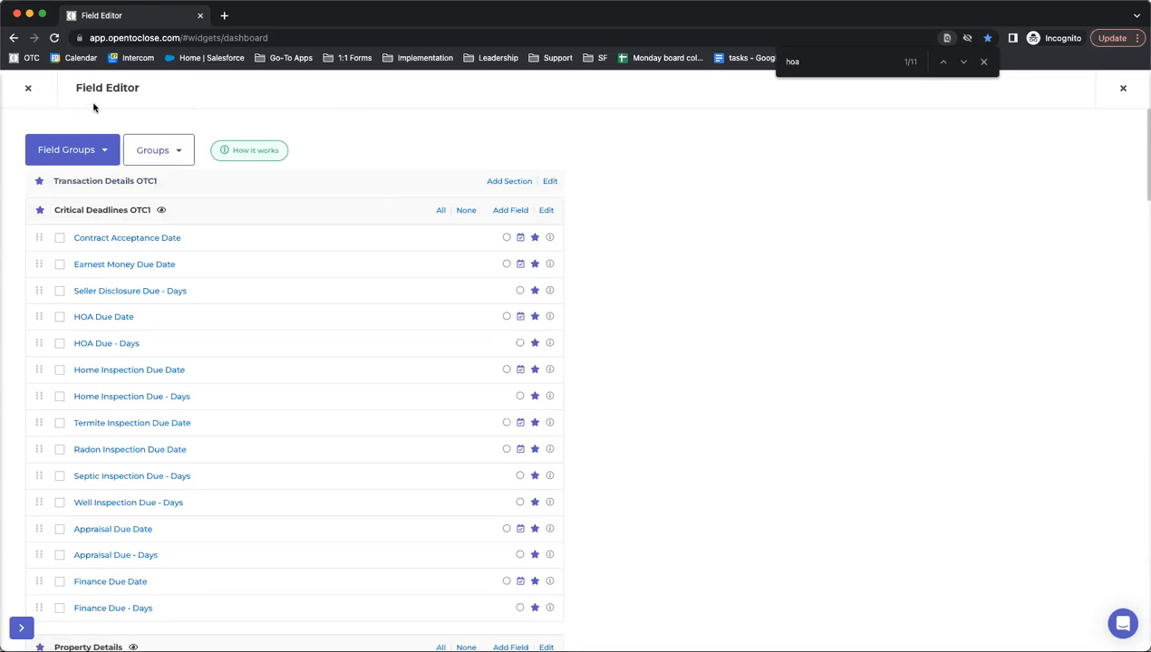
{"action": "left_click", "coordinate": [28, 88]}
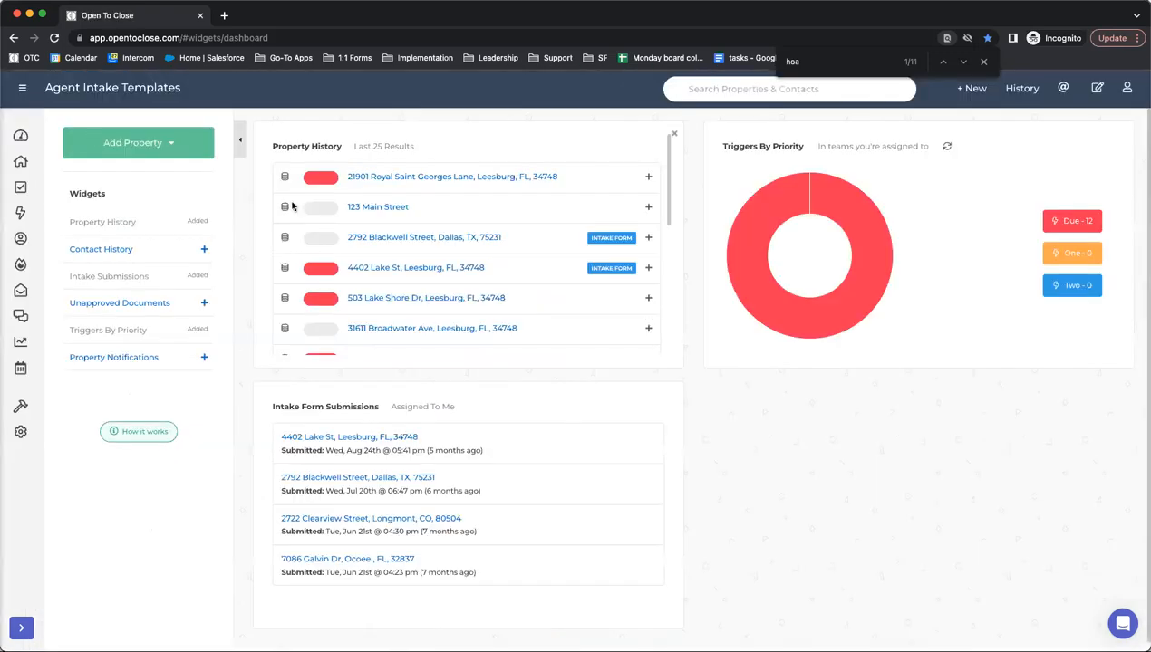
{"action": "left_click", "coordinate": [393, 178]}
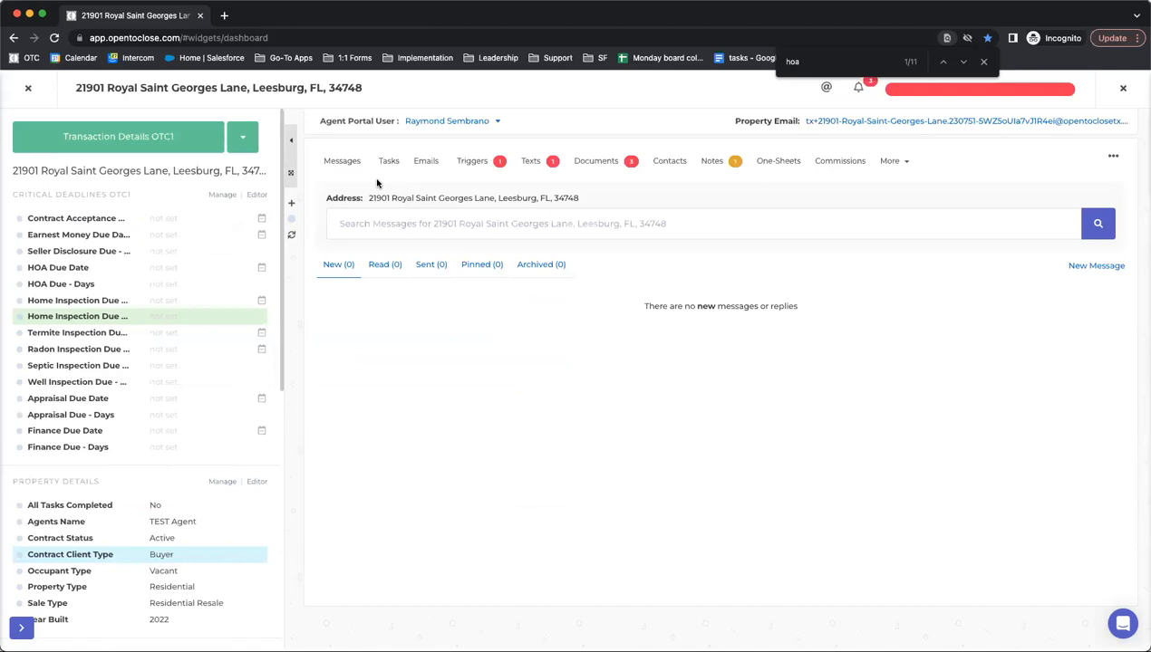
{"action": "left_click", "coordinate": [983, 61]}
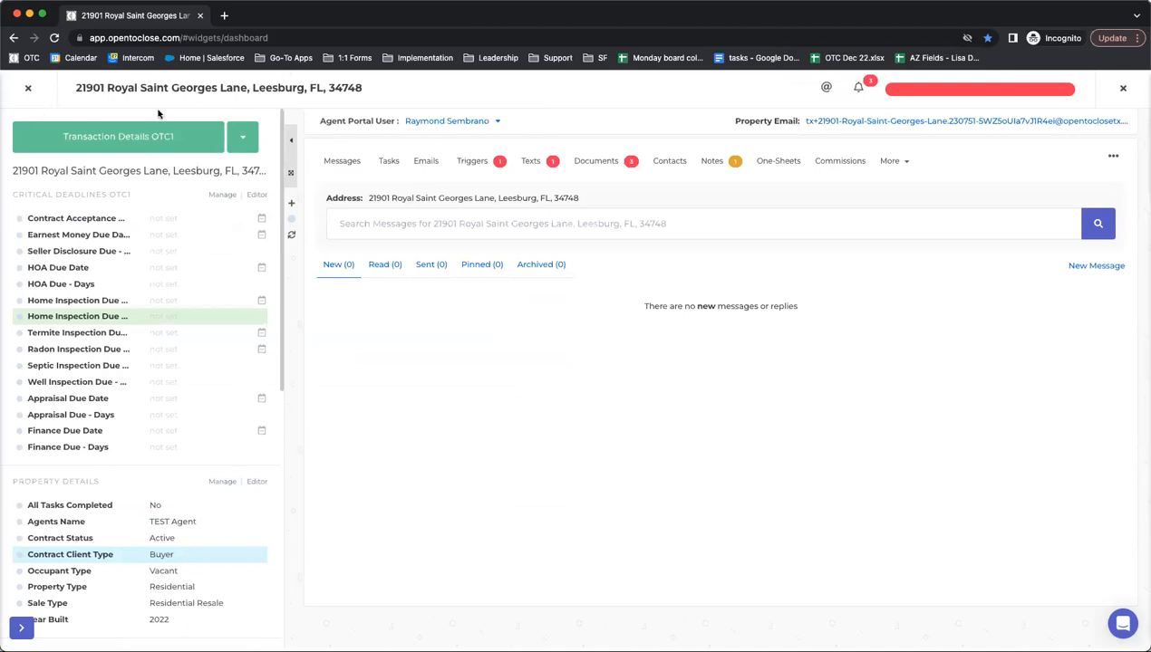
- Review the property's Intake Submission and Intake Approval triggers, then close back to the dashboard
{"action": "left_click", "coordinate": [1000, 98]}
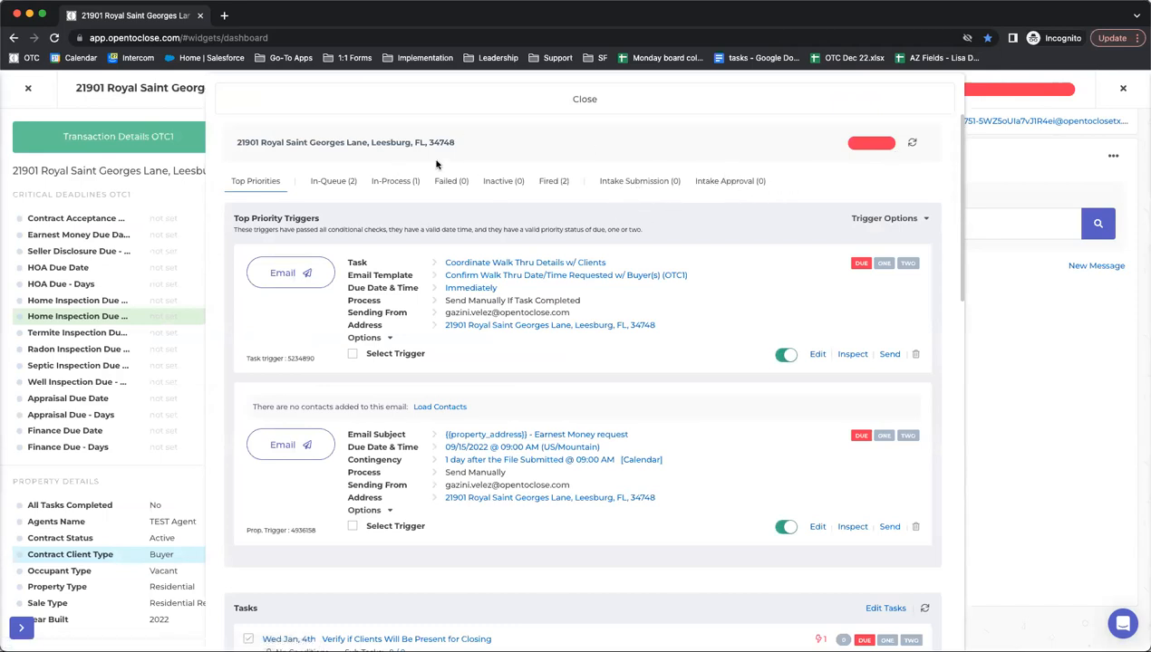
{"action": "left_click", "coordinate": [662, 180]}
{"action": "left_click", "coordinate": [712, 182]}
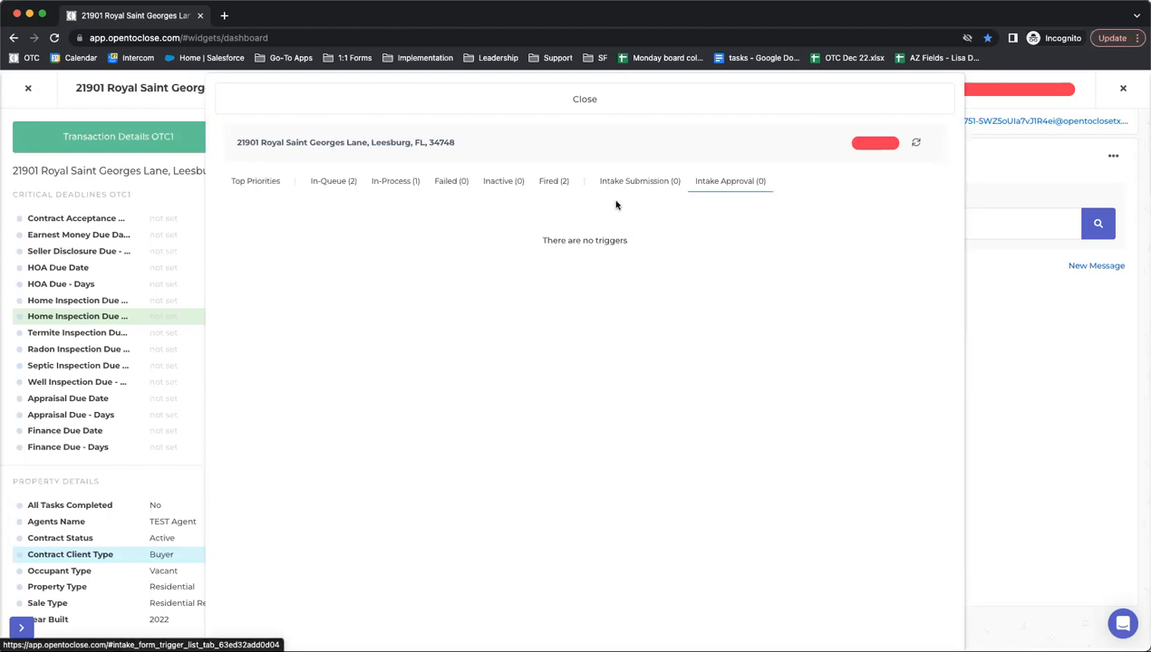
{"action": "left_click", "coordinate": [584, 100]}
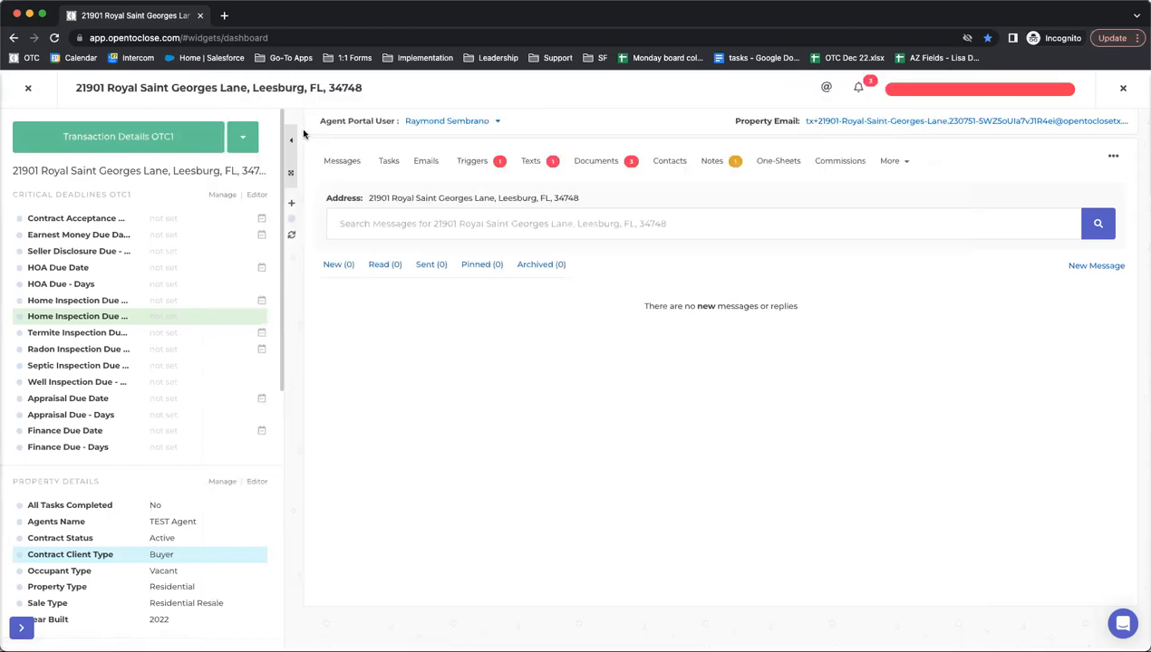
{"action": "left_click", "coordinate": [27, 88]}
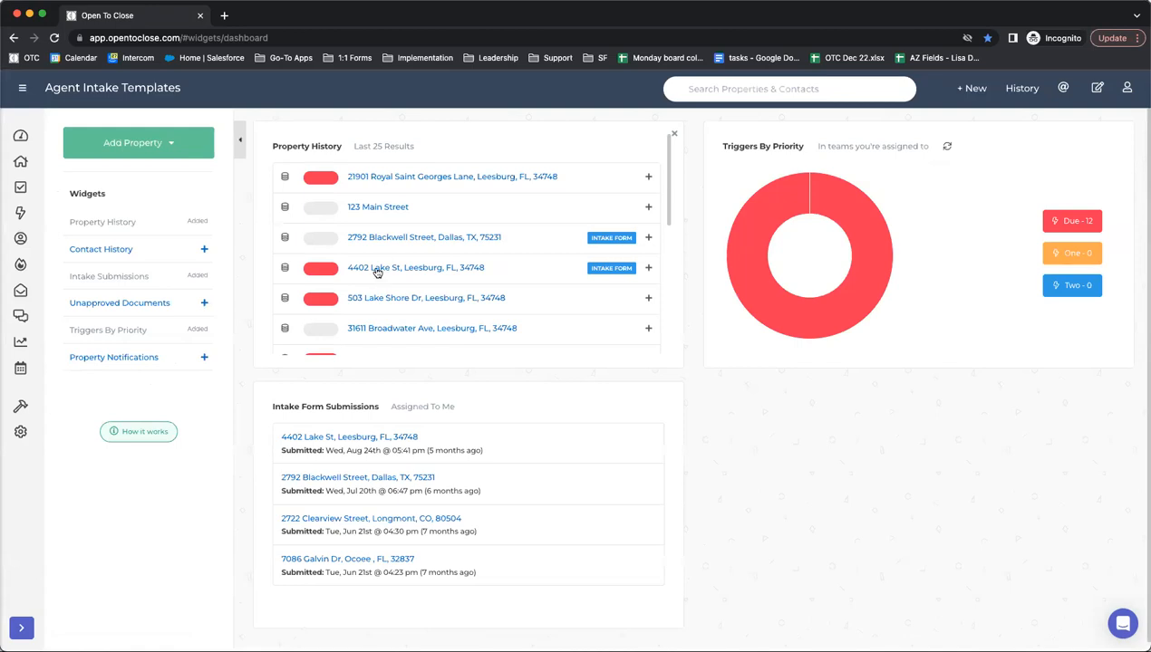
{"action": "left_click", "coordinate": [374, 268]}
{"action": "left_click", "coordinate": [812, 118]}
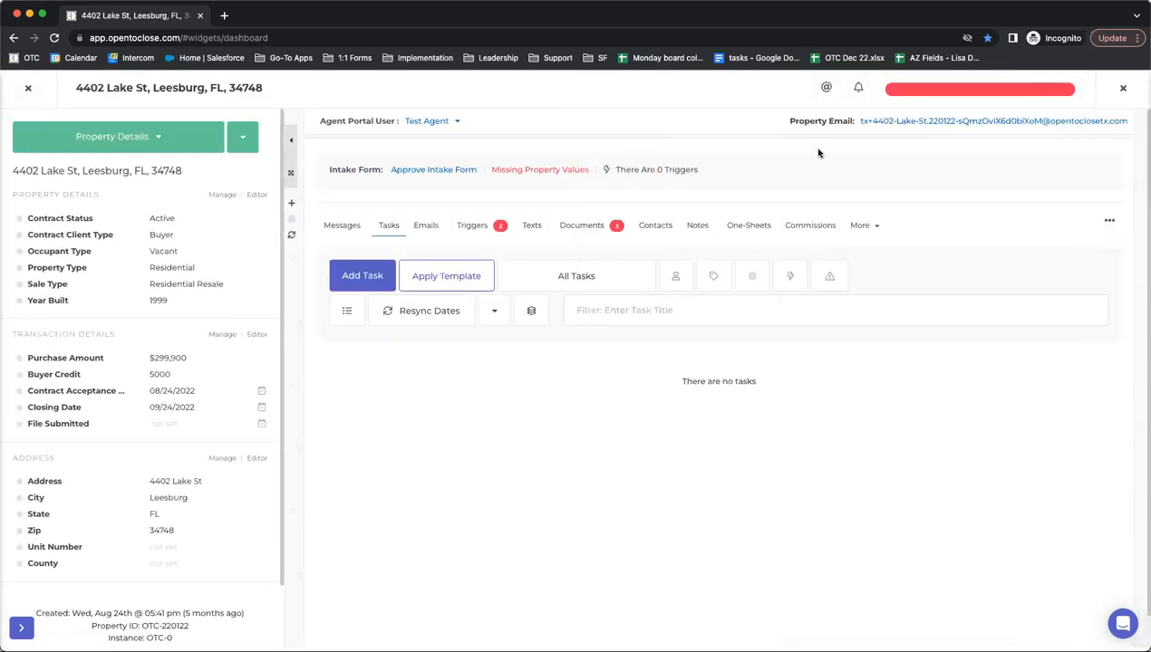
{"action": "left_click", "coordinate": [909, 97]}
{"action": "left_click", "coordinate": [640, 181]}
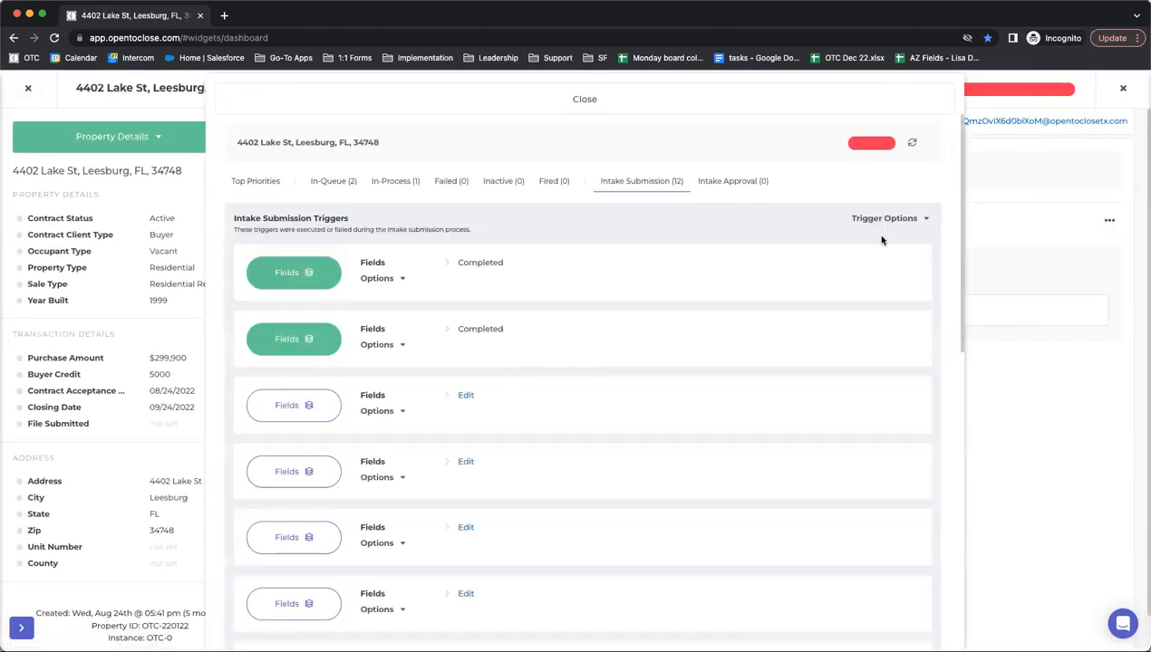
{"action": "left_click", "coordinate": [876, 218]}
{"action": "scroll", "coordinate": [421, 270], "scroll_direction": "down", "scroll_amount": 5}
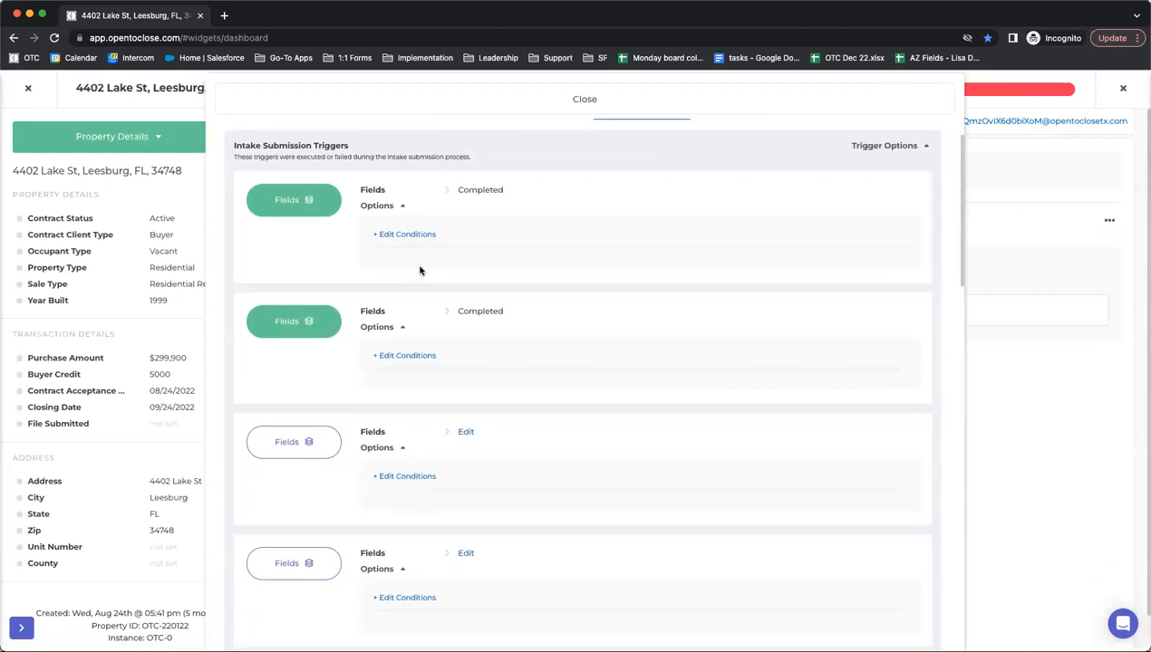
{"action": "scroll", "coordinate": [422, 269], "scroll_direction": "up", "scroll_amount": 5}
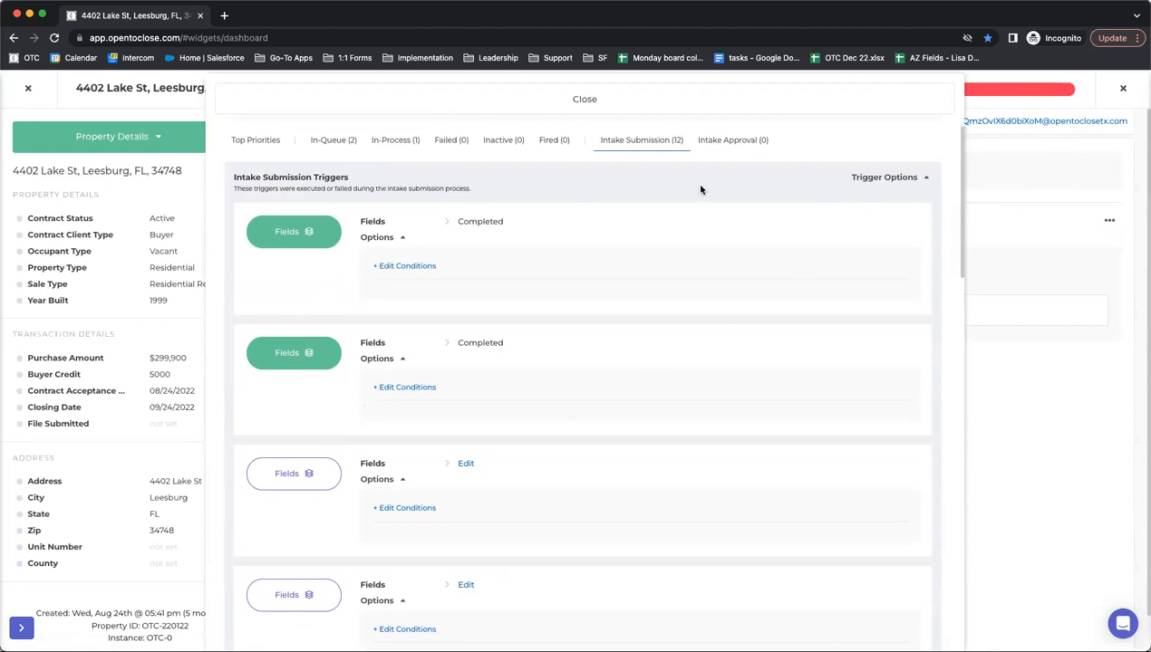
{"action": "left_click", "coordinate": [522, 98]}
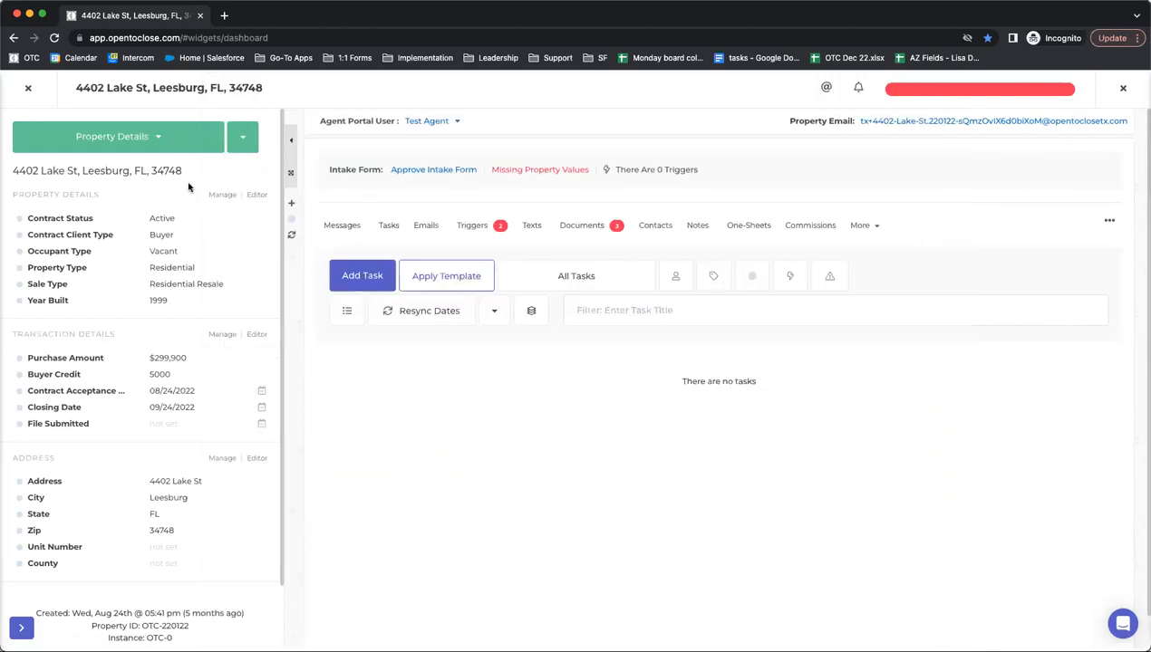
{"action": "left_click", "coordinate": [28, 88]}
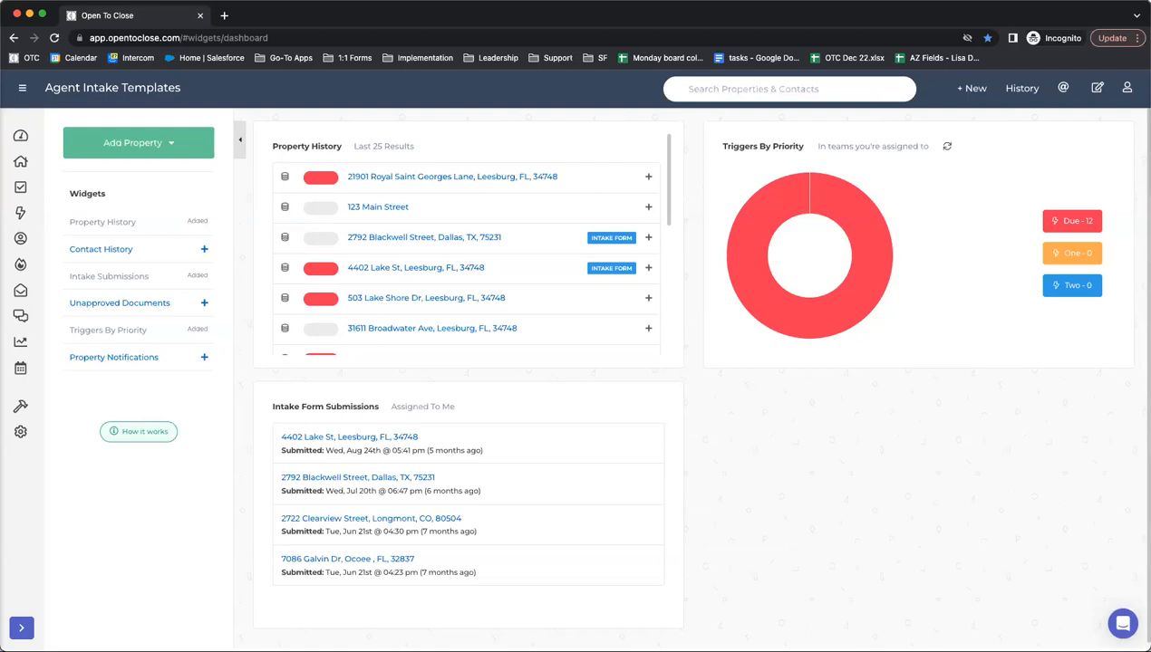
- Open the Smart Blocks list, filter it for 'insp', then clear the filter
{"action": "mouse_move", "coordinate": [20, 406]}
{"action": "left_click", "coordinate": [88, 497]}
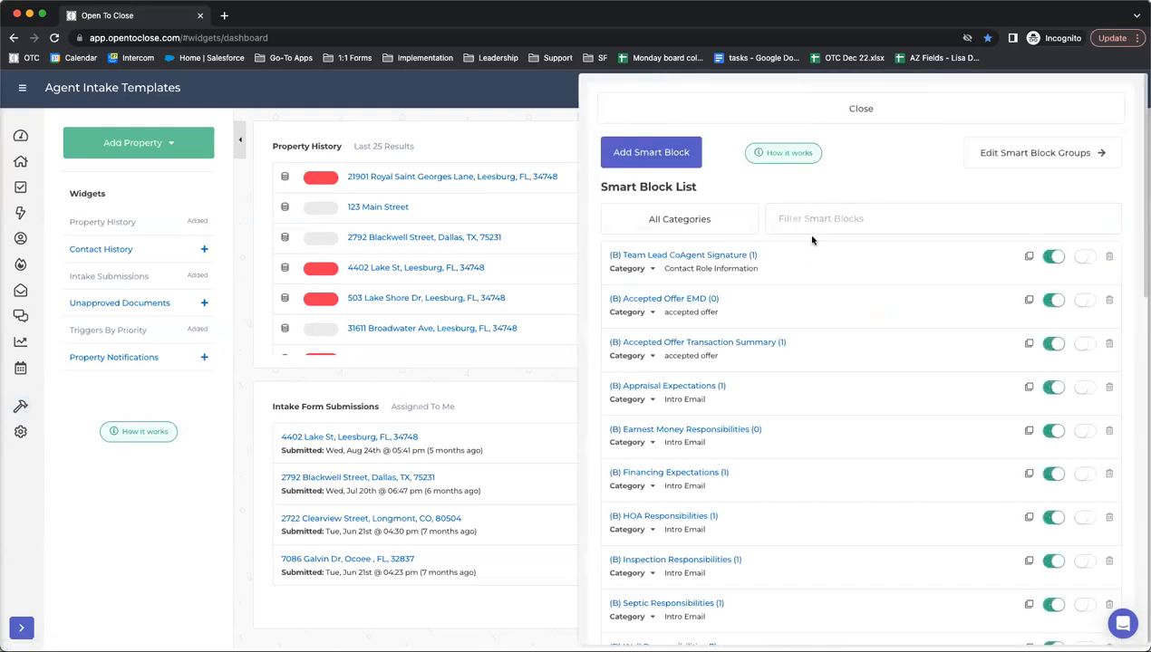
{"action": "scroll", "coordinate": [816, 292], "scroll_direction": "down", "scroll_amount": 2}
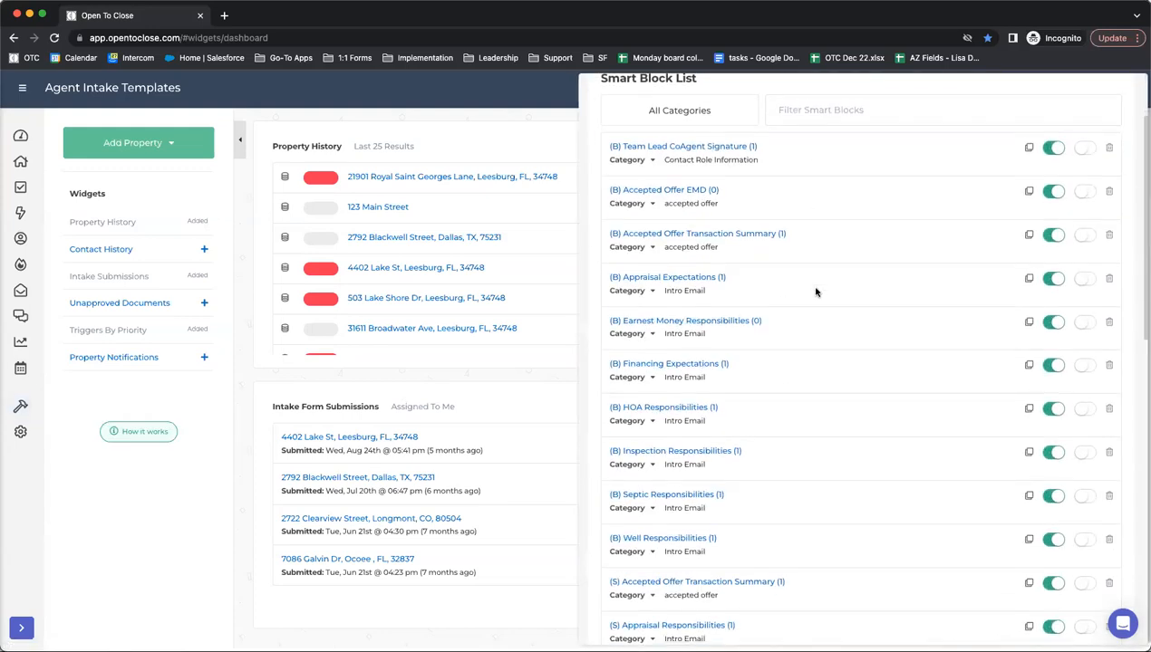
{"action": "left_click", "coordinate": [804, 100]}
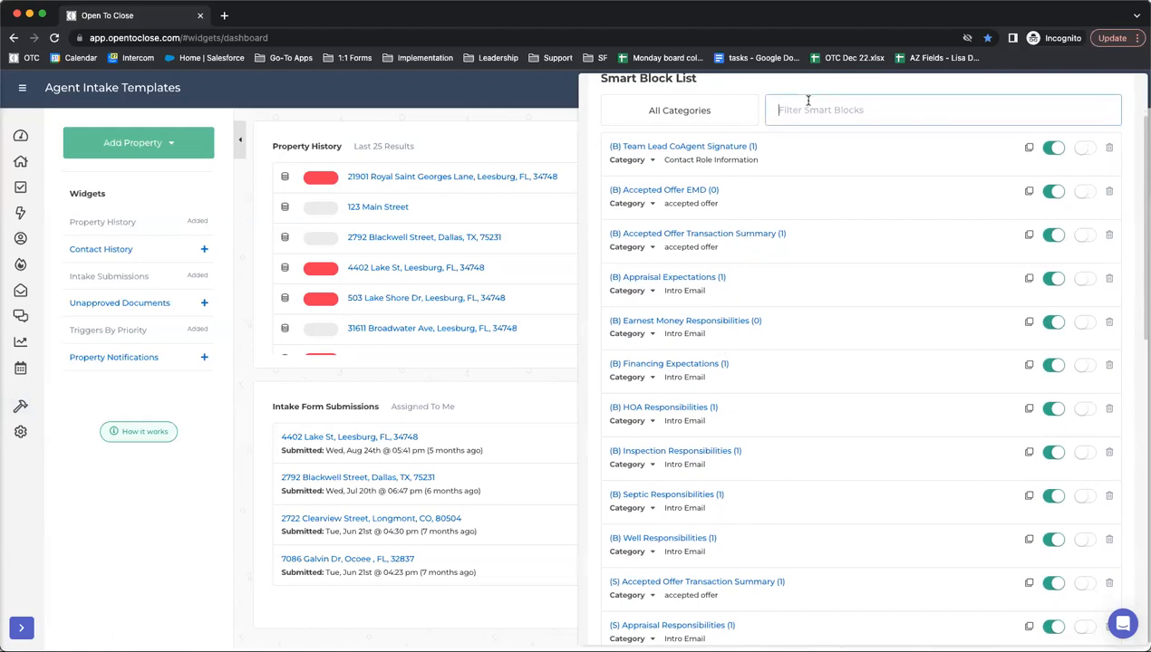
{"action": "left_click", "coordinate": [807, 101]}
{"action": "type", "text": "insp"}
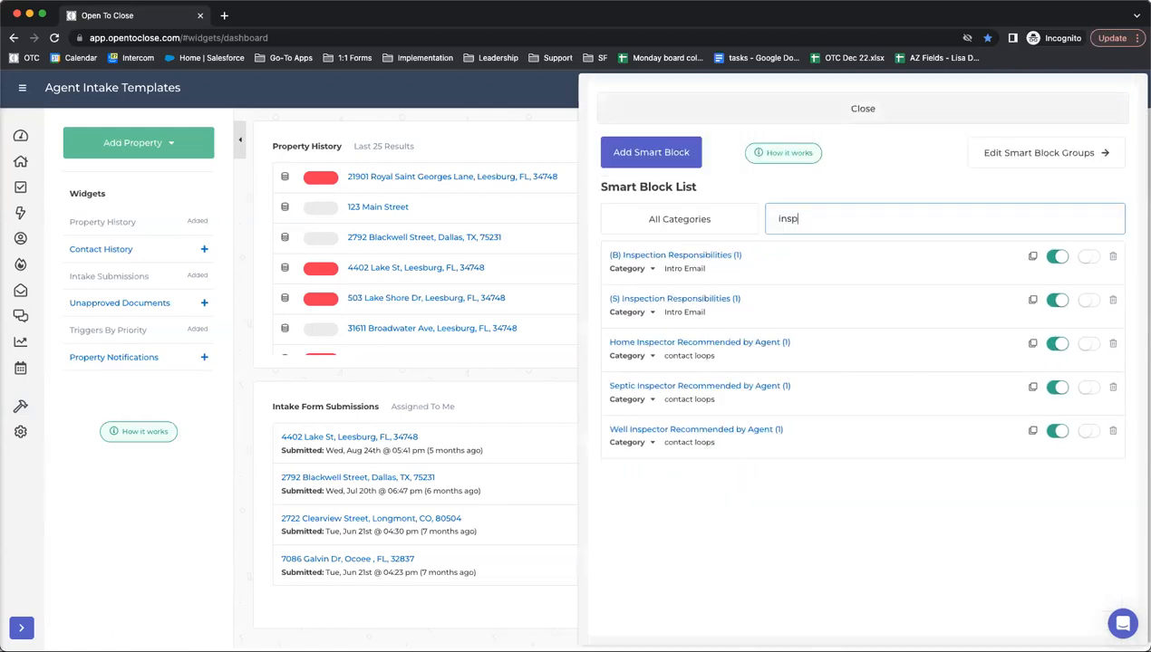
{"action": "left_click_drag", "start_coordinate": [817, 210], "coordinate": [748, 215]}
{"action": "key", "text": "BackSpace"}
- Start a new smart block named 'Home Inspection Date & Time' with merge field home_inspection_date_time
{"action": "left_click", "coordinate": [638, 154]}
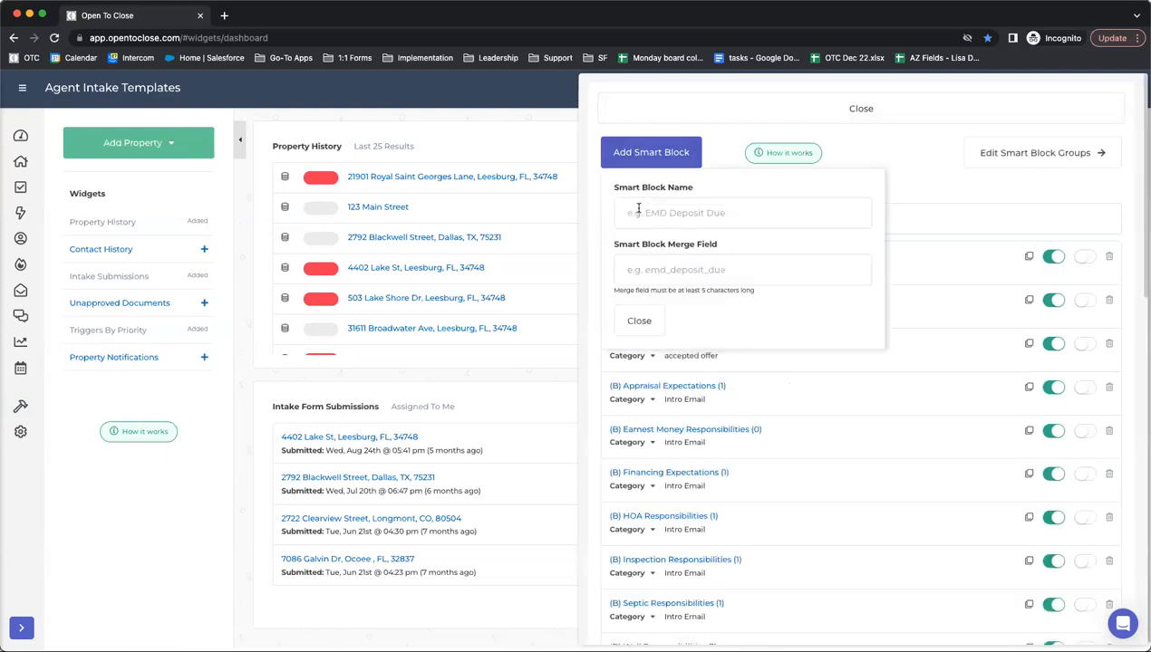
{"action": "left_click", "coordinate": [637, 213]}
{"action": "type", "text": "Home Inspection Date"}
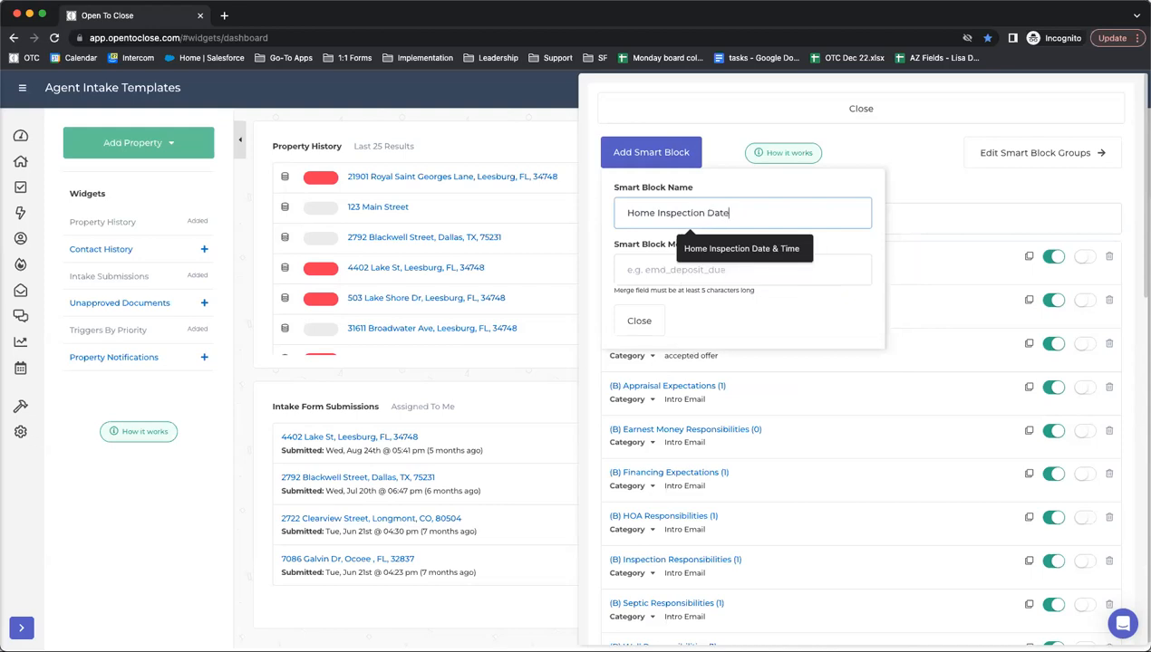
{"action": "type", "text": " & Time"}
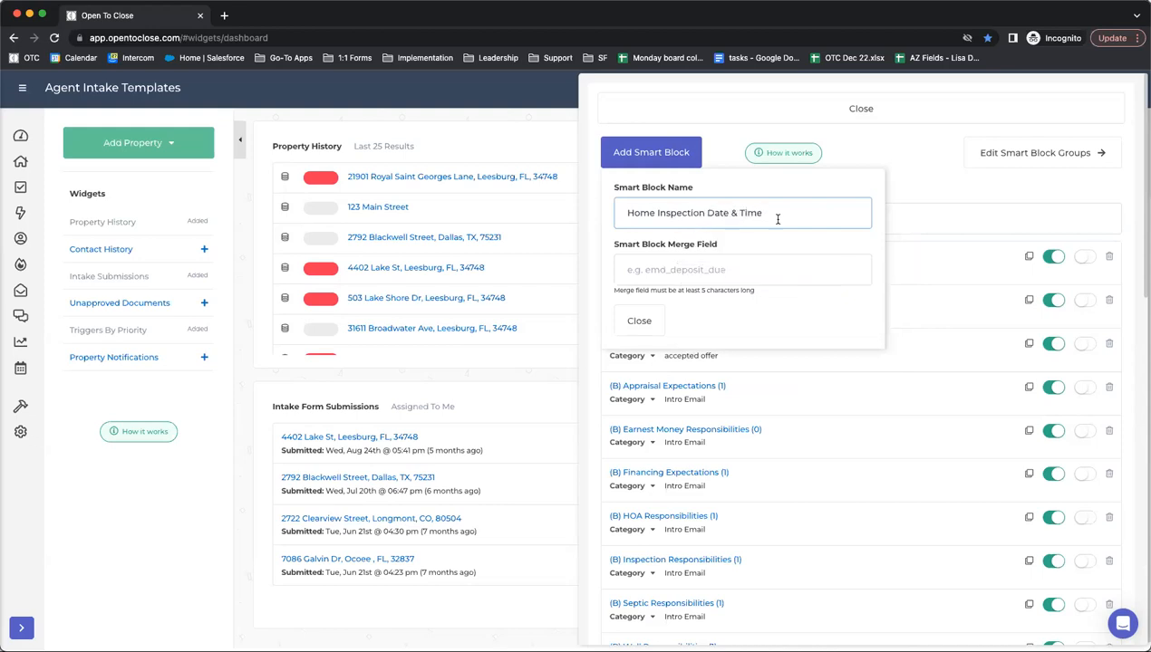
{"action": "left_click_drag", "start_coordinate": [795, 214], "coordinate": [496, 200]}
{"action": "left_click", "coordinate": [650, 270]}
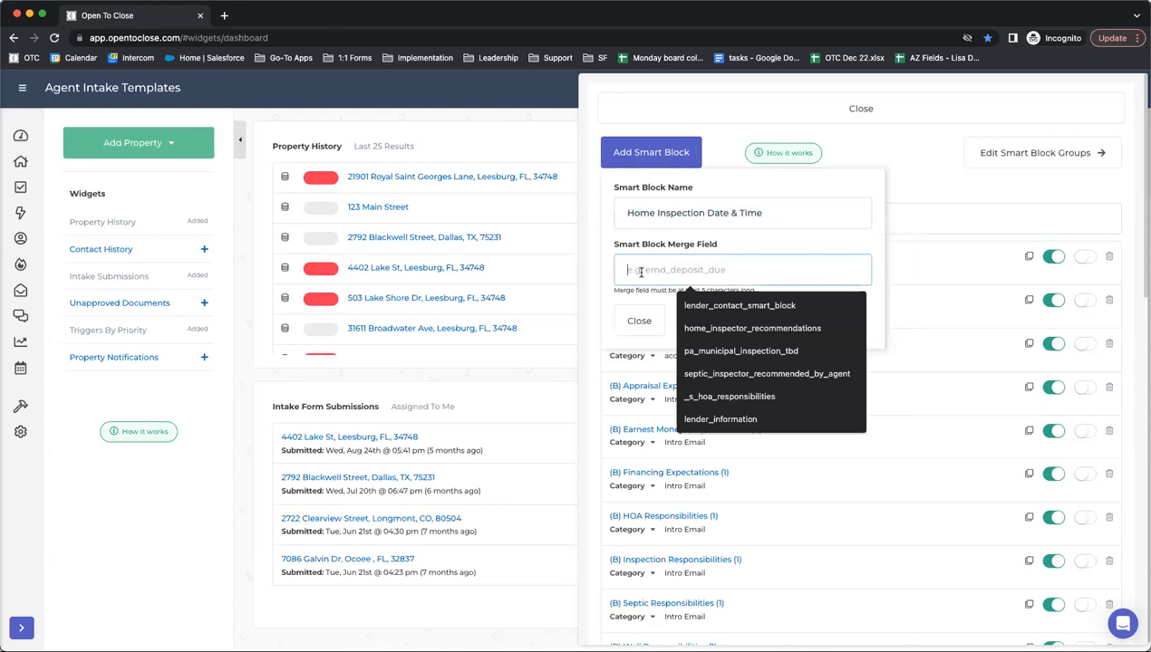
{"action": "type", "text": "home_inspection_date_&_time"}
{"action": "key", "text": "BackSpace"}
{"action": "key", "text": "BackSpace"}
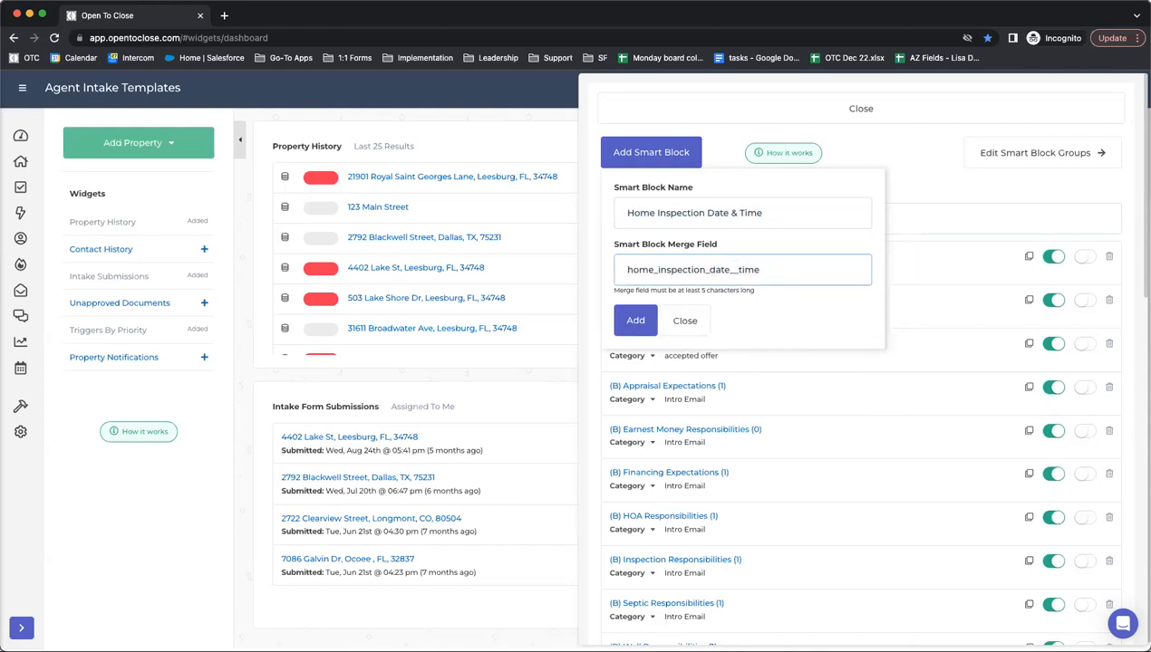
{"action": "left_click", "coordinate": [635, 330]}
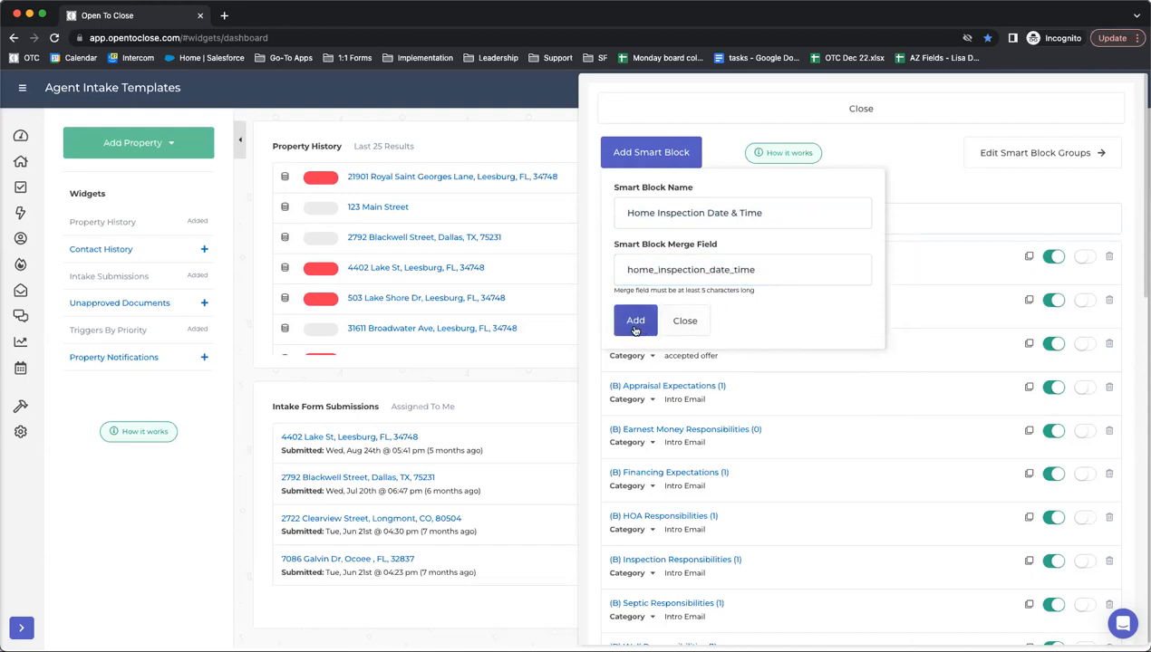
{"action": "scroll", "coordinate": [635, 330], "scroll_direction": "down", "scroll_amount": 1}
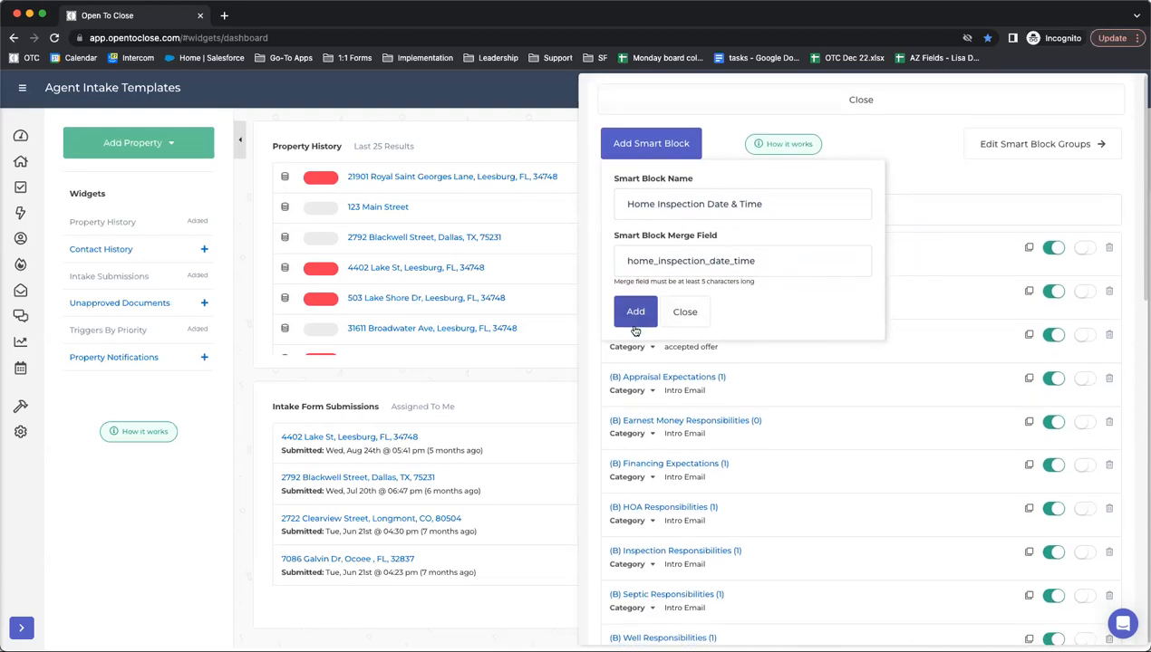
- Save the new smart block and filter the Smart Blocks list for 'insp'
{"action": "left_click", "coordinate": [635, 324]}
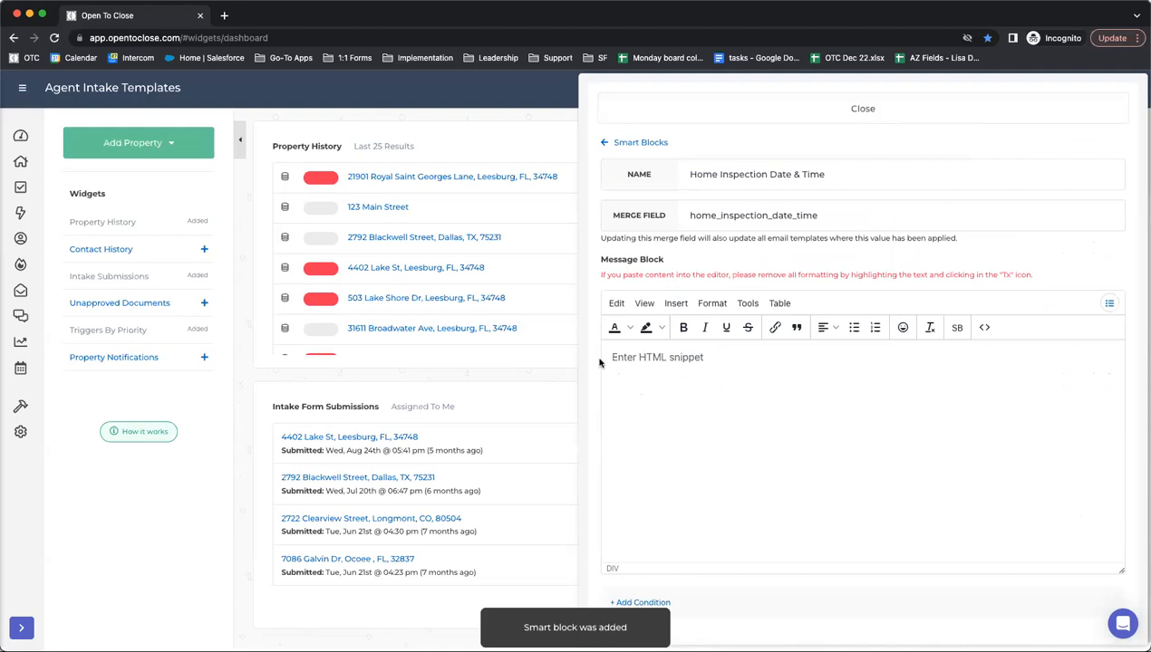
{"action": "left_click", "coordinate": [630, 145]}
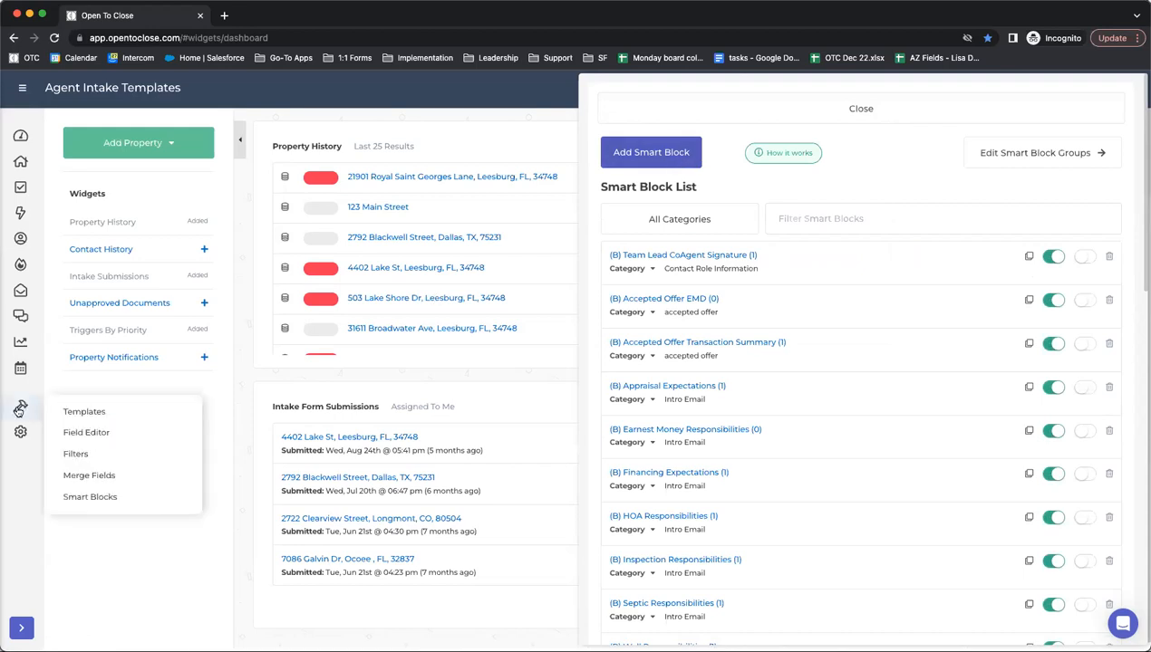
{"action": "mouse_move", "coordinate": [25, 413]}
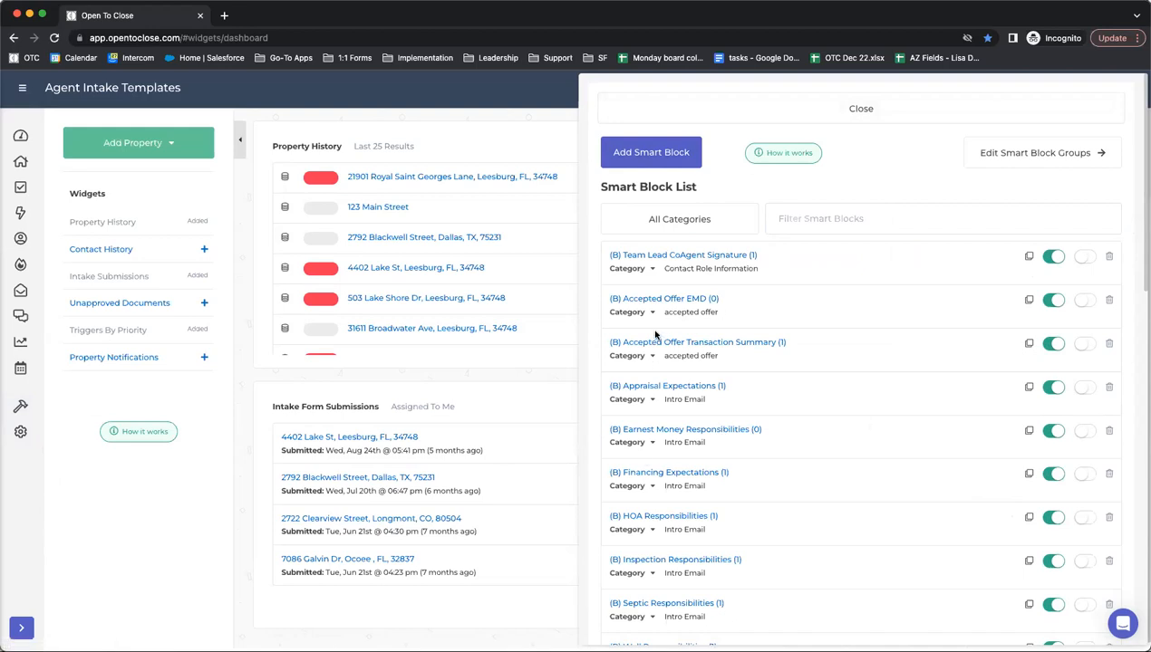
{"action": "left_click", "coordinate": [822, 218]}
{"action": "type", "text": "insp"}
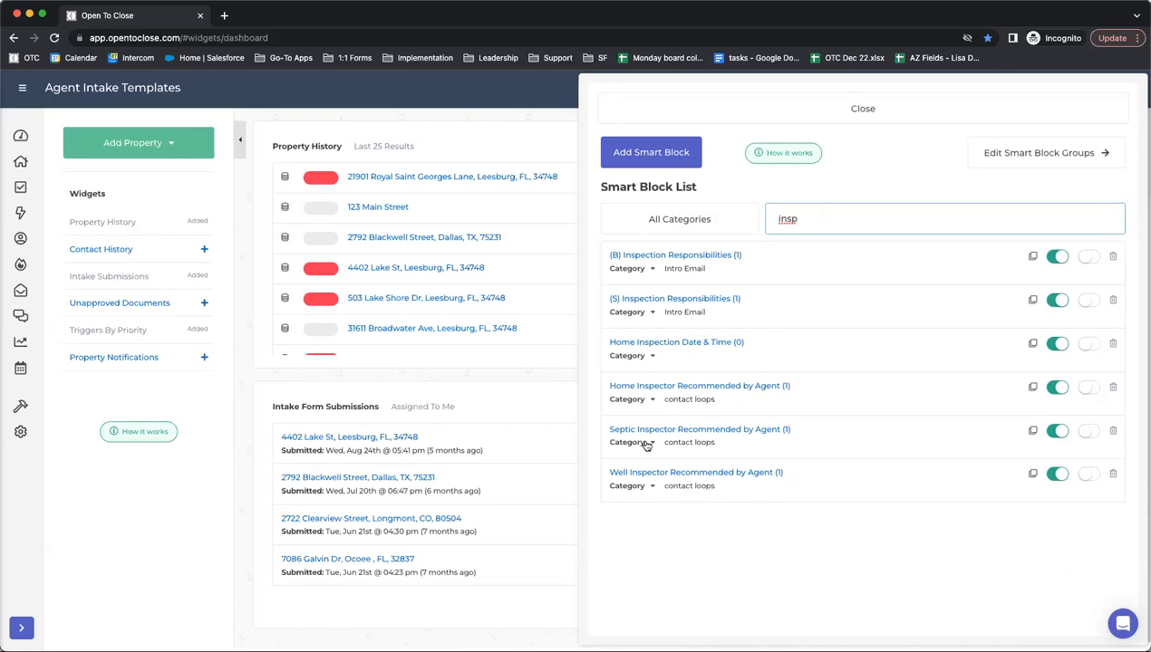
- Dismiss the extra new-block form and open Home Inspection Date & Time for editing
{"action": "left_click", "coordinate": [625, 163]}
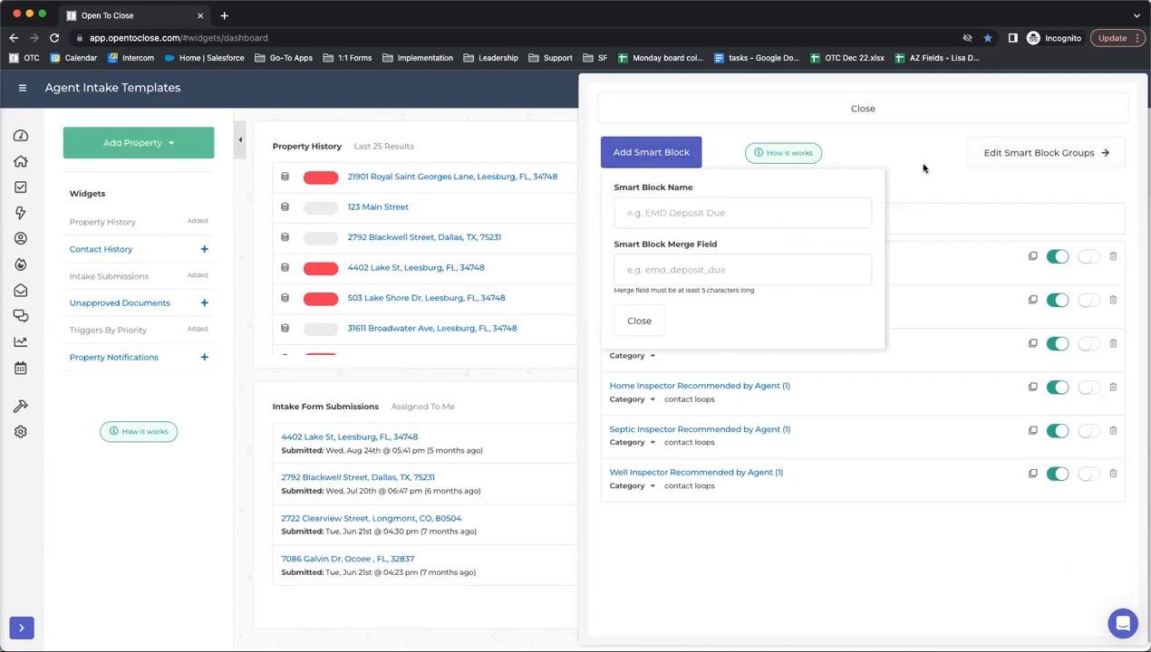
{"action": "left_click", "coordinate": [639, 321]}
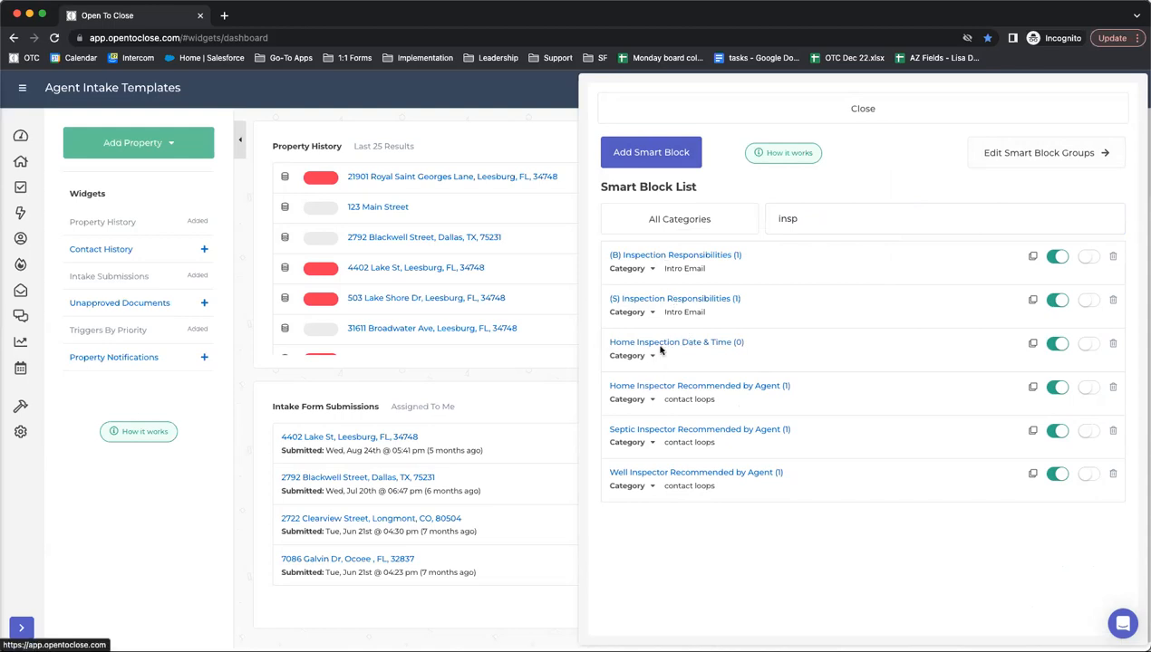
{"action": "left_click", "coordinate": [622, 345]}
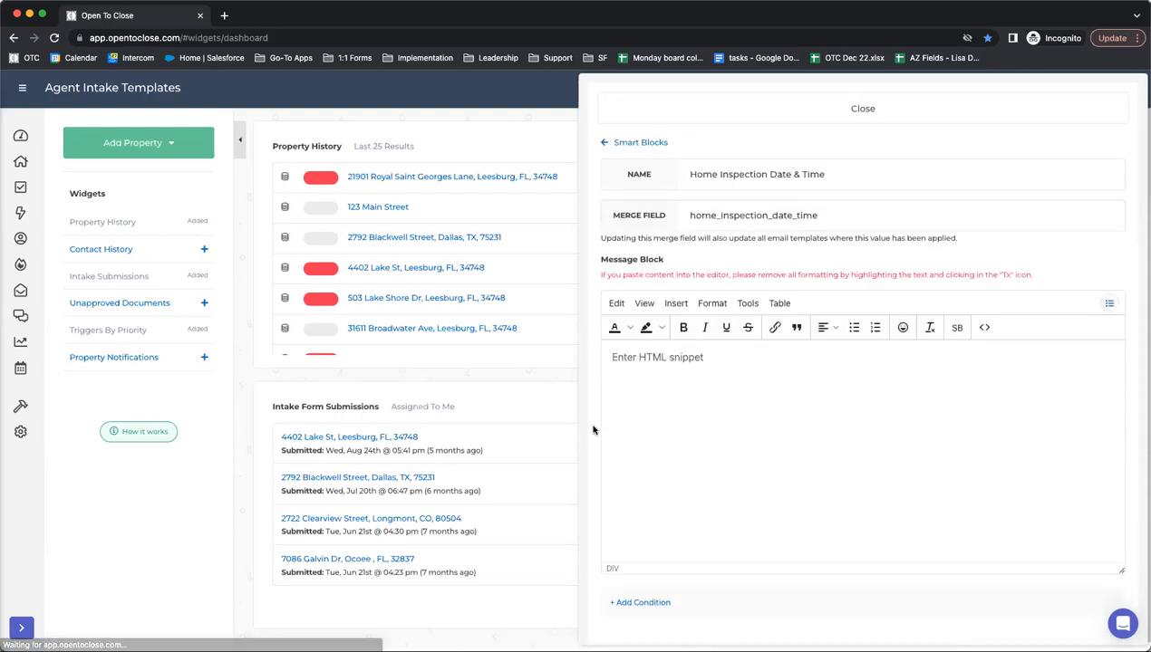
- Type the message 'The home inspection is scheduled for' into the Home Inspection Date & Time block
{"action": "left_click", "coordinate": [660, 437]}
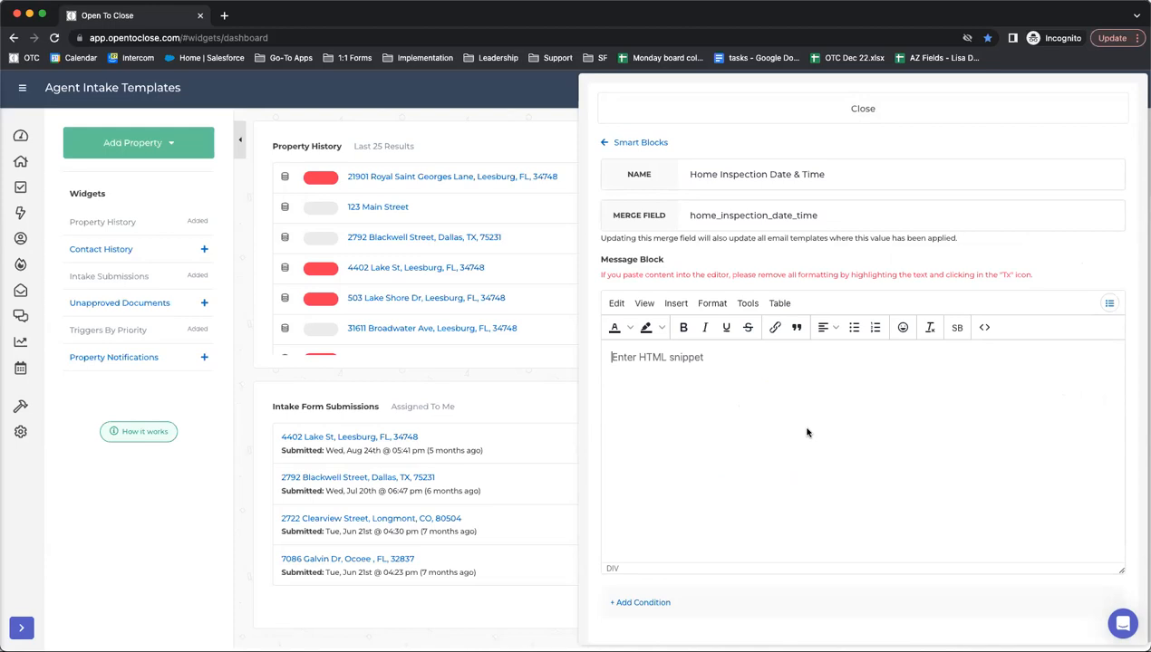
{"action": "type", "text": "The home inspec"}
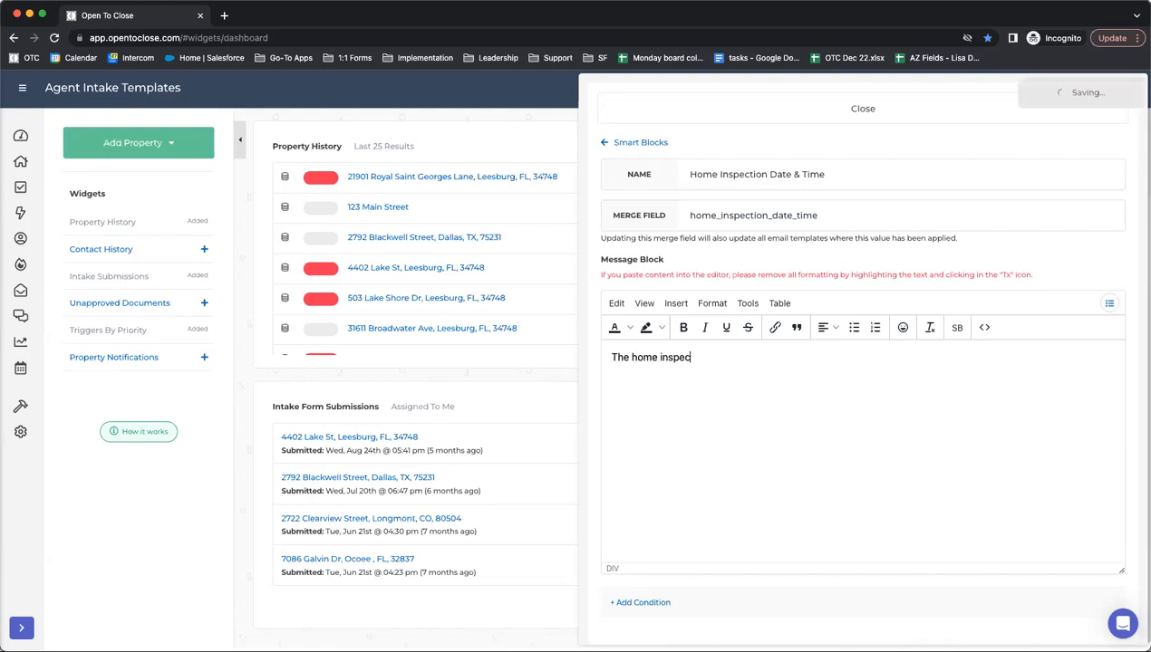
{"action": "type", "text": "tion is scheduled f"}
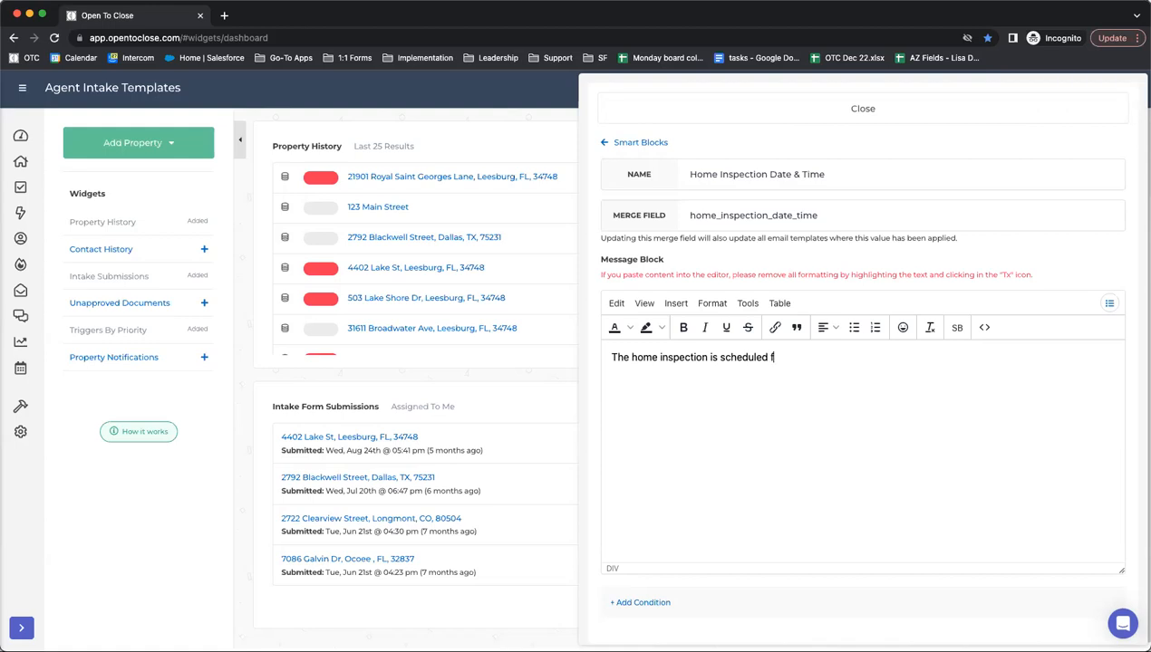
{"action": "key", "text": "BackSpace"}
{"action": "key", "text": "BackSpace"}
{"action": "key", "text": "BackSpace"}
{"action": "type", "text": "or"}
{"action": "left_click", "coordinate": [1110, 305]}
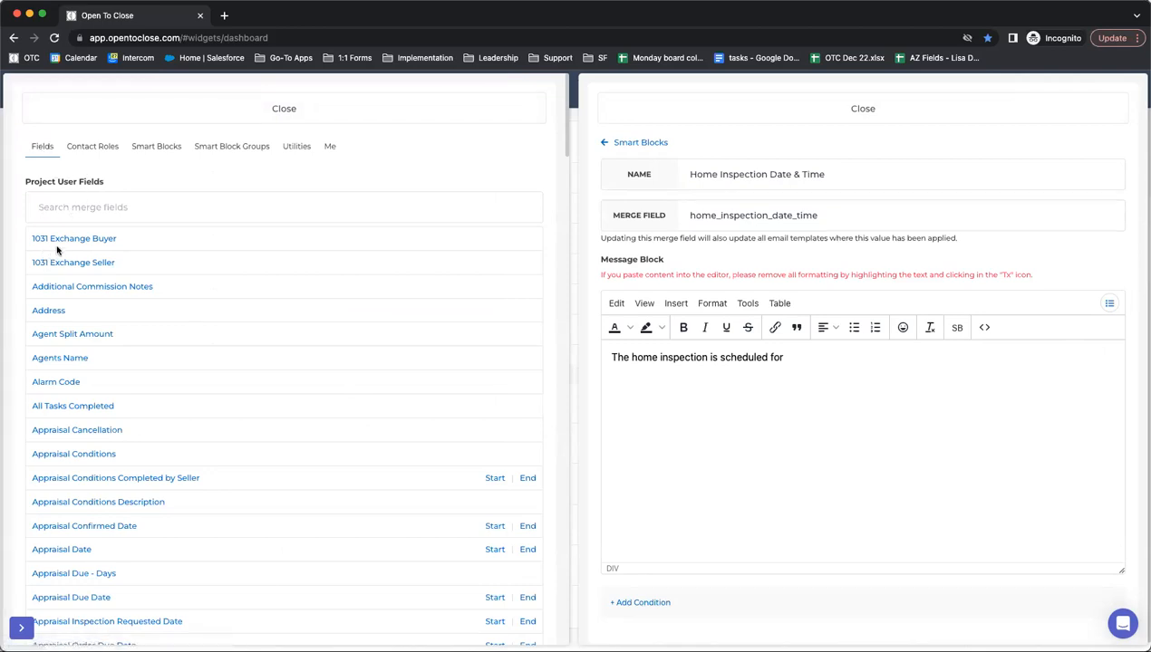
- Browse the Broker contact-role merge fields, then search the project fields for 'insp'
{"action": "left_click", "coordinate": [109, 146]}
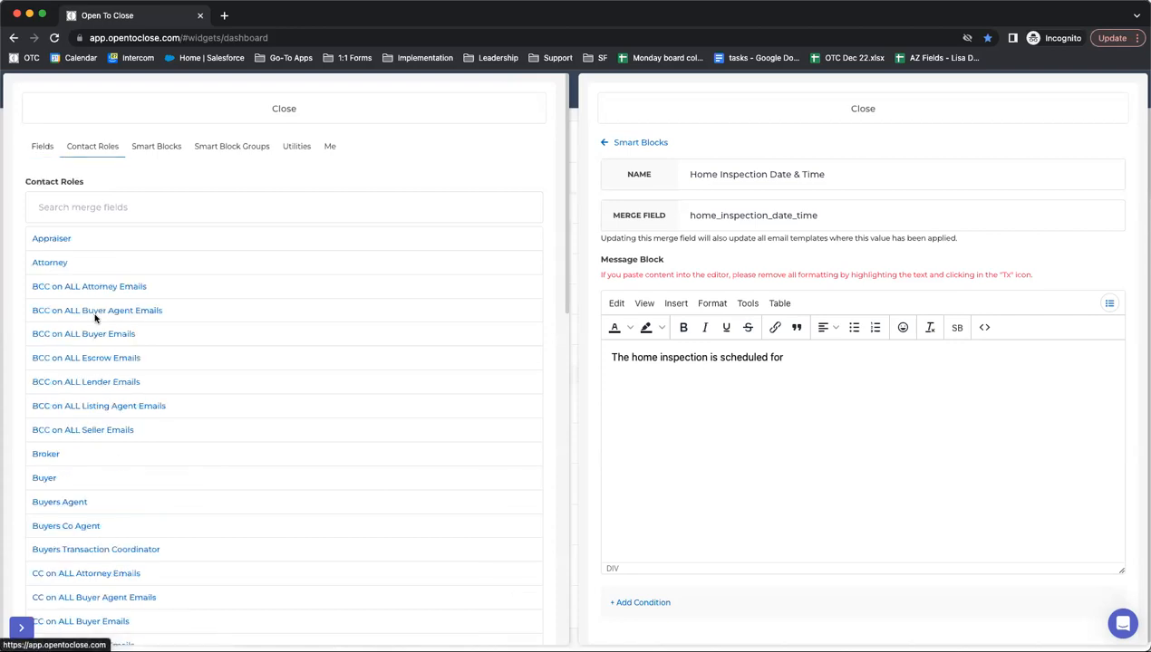
{"action": "left_click", "coordinate": [48, 456]}
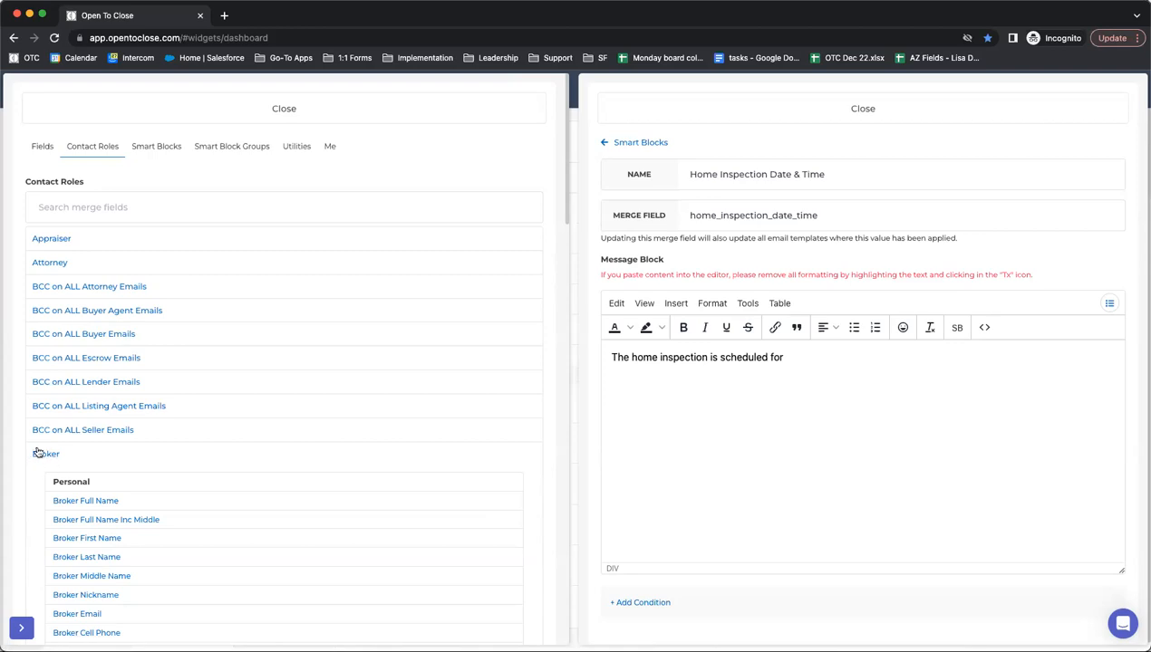
{"action": "scroll", "coordinate": [84, 467], "scroll_direction": "down", "scroll_amount": 3}
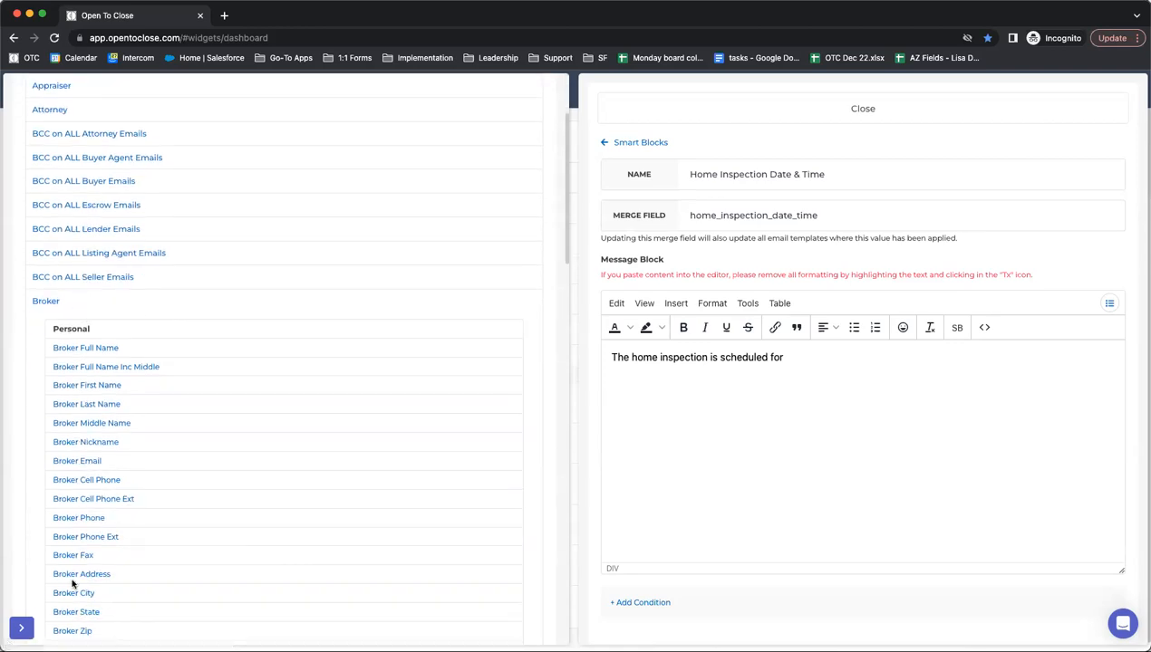
{"action": "scroll", "coordinate": [70, 605], "scroll_direction": "up", "scroll_amount": 3}
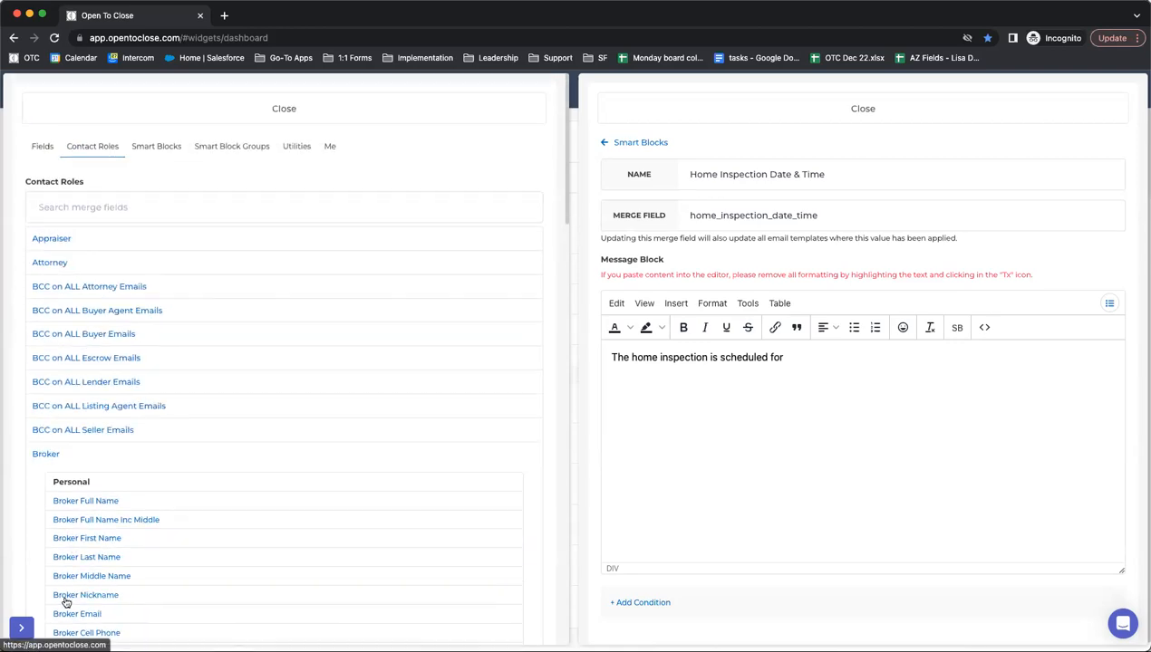
{"action": "left_click", "coordinate": [42, 146]}
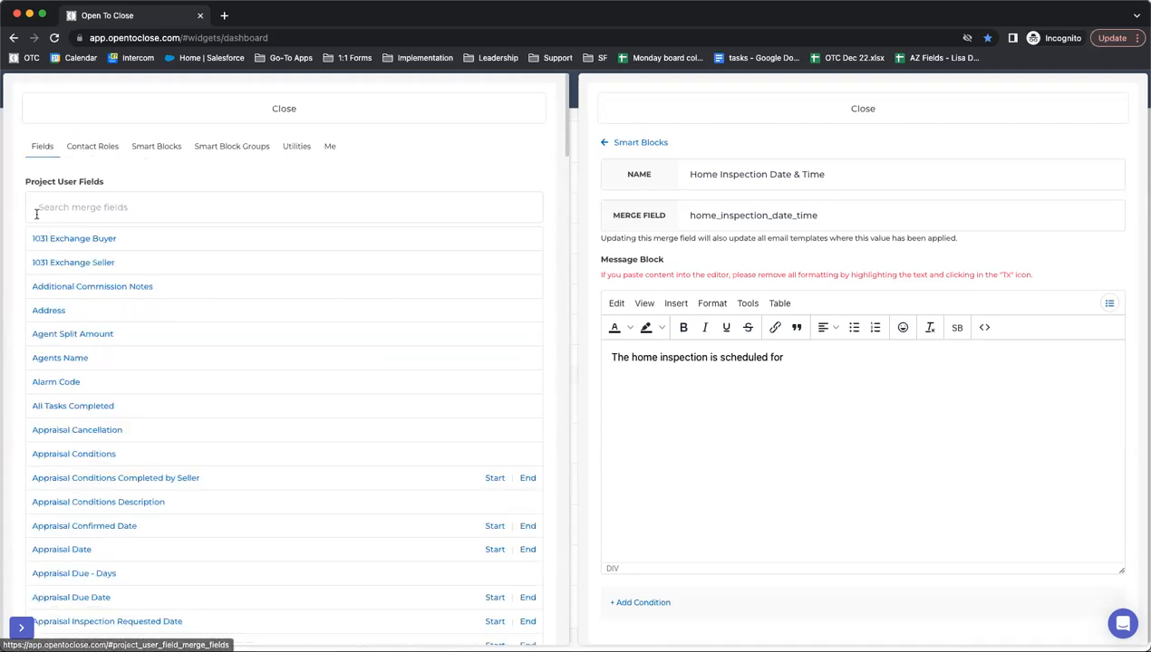
{"action": "left_click", "coordinate": [87, 206]}
{"action": "type", "text": "insp"}
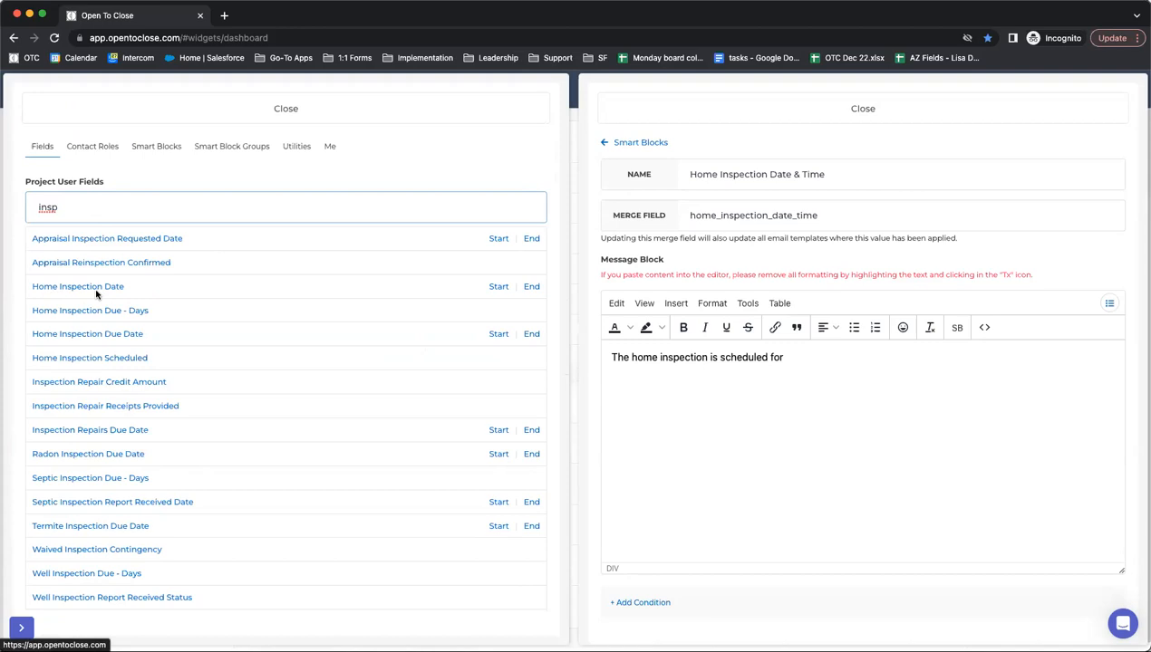
- Insert the {{home_inspection_date_otc1}} merge field after 'scheduled for'
{"action": "left_click", "coordinate": [52, 288]}
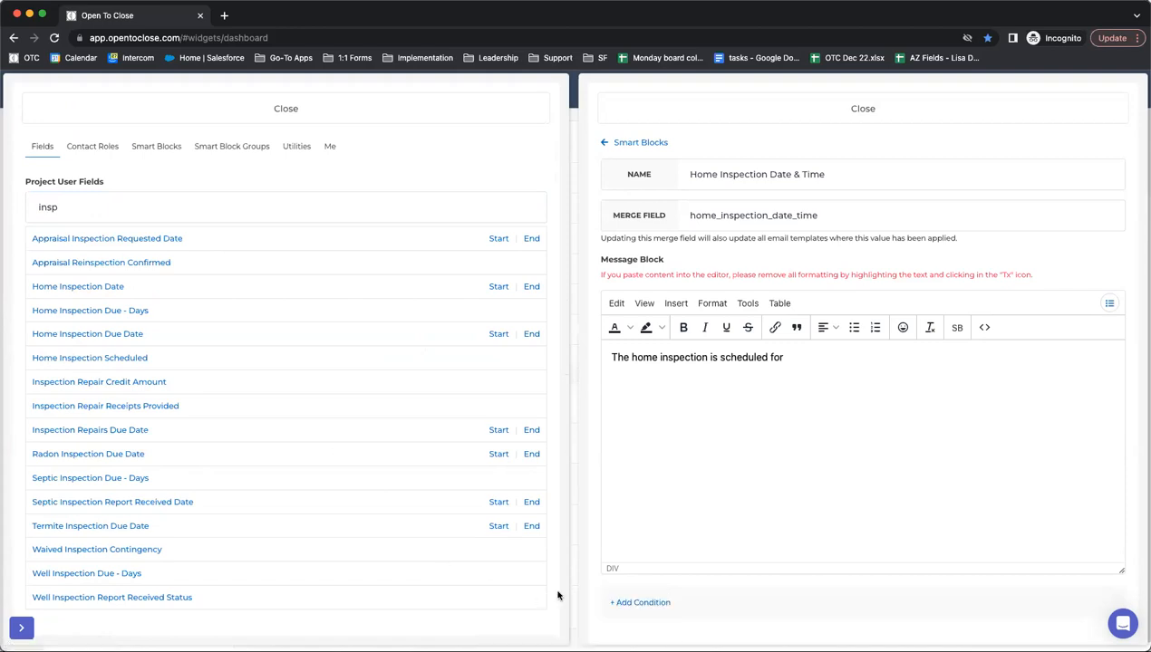
{"action": "left_click", "coordinate": [74, 288]}
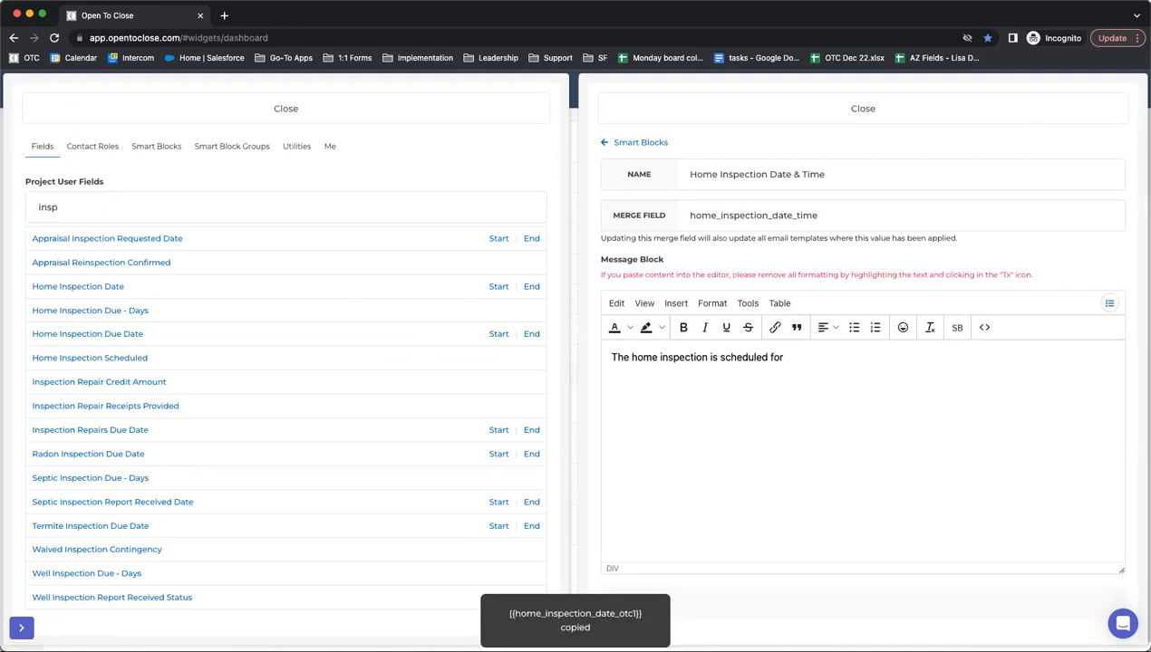
{"action": "left_click", "coordinate": [801, 357]}
{"action": "key", "text": "super+v"}
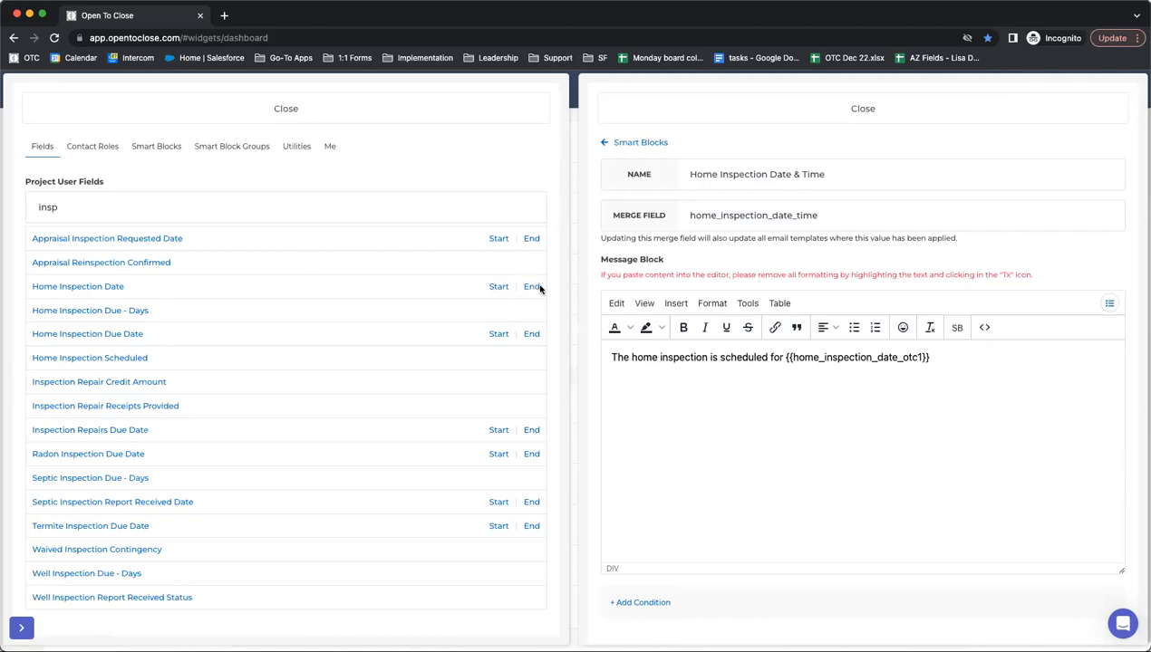
- Append the {{home_inspection_date_otc1_start_time}} merge field at the end of the message
{"action": "left_click", "coordinate": [498, 287]}
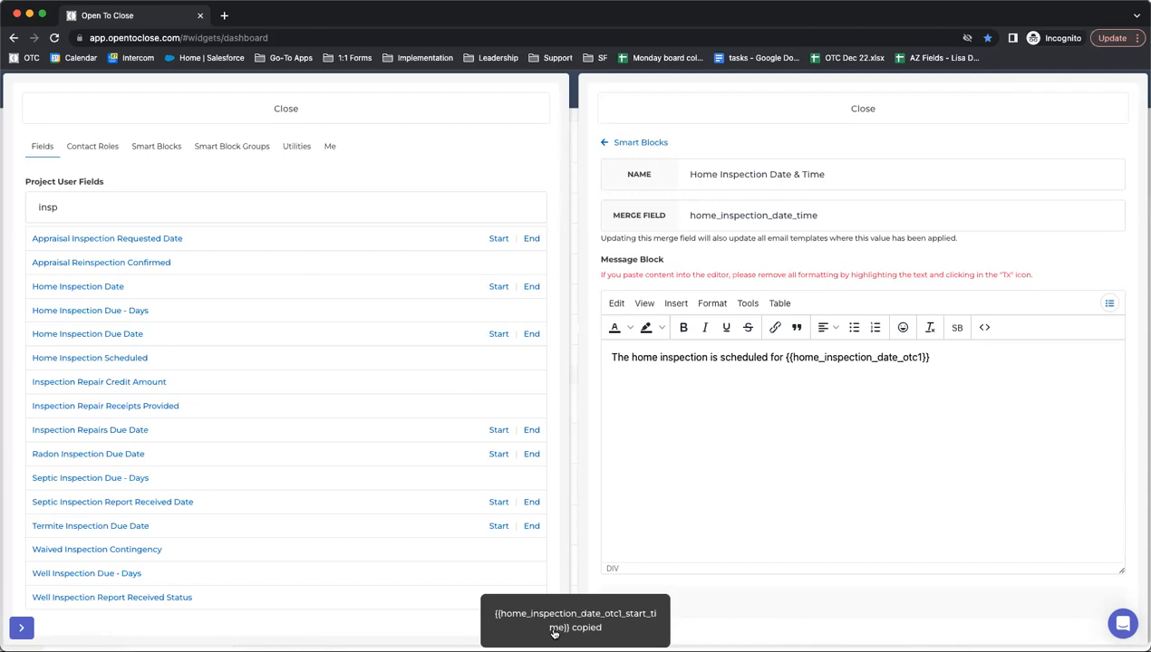
{"action": "left_click", "coordinate": [956, 361]}
{"action": "key", "text": "Return"}
{"action": "key", "text": "super+v"}
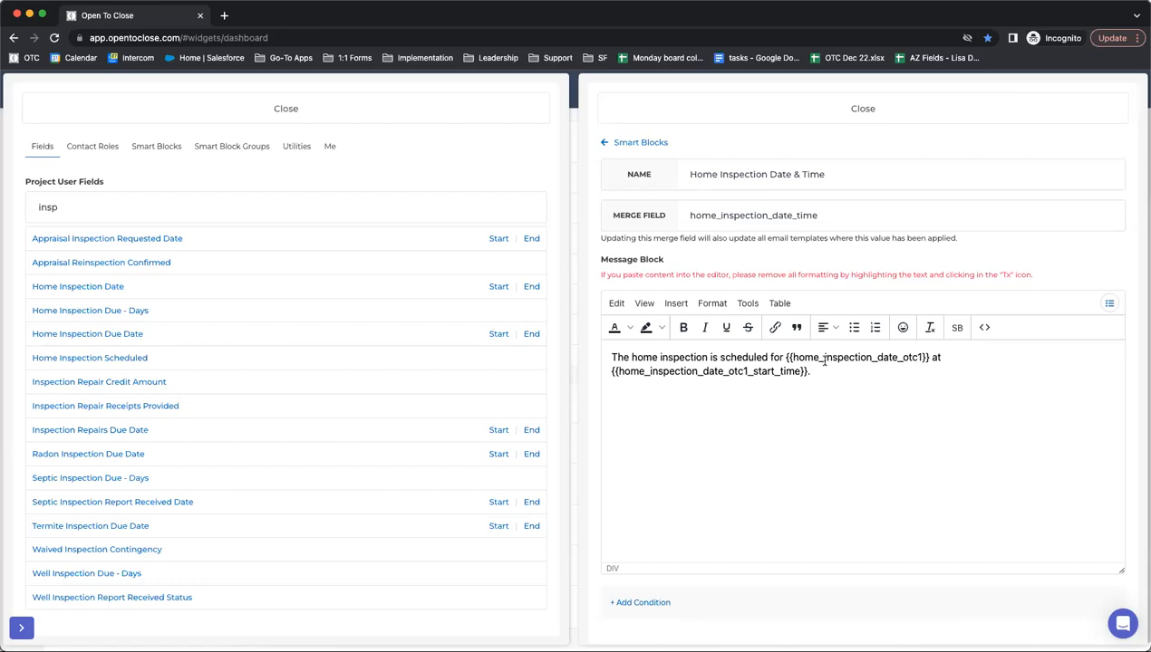
- Add the condition Property Field Home Inspection Date Is Not Blank to the smart block
{"action": "left_click", "coordinate": [634, 605]}
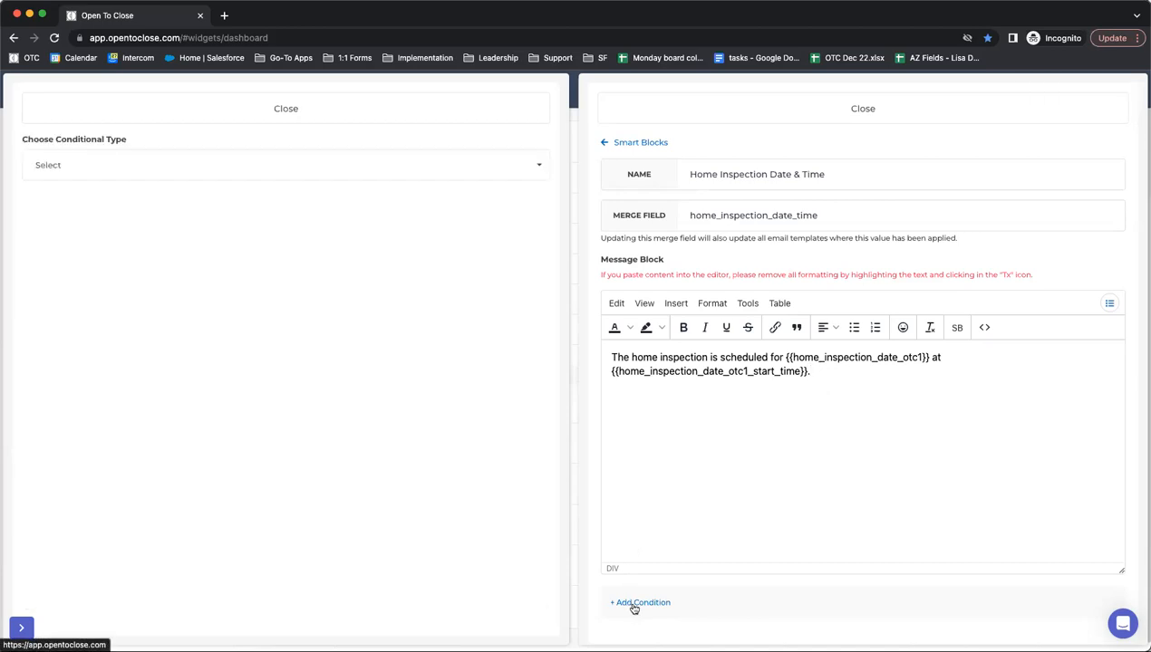
{"action": "left_click", "coordinate": [159, 168]}
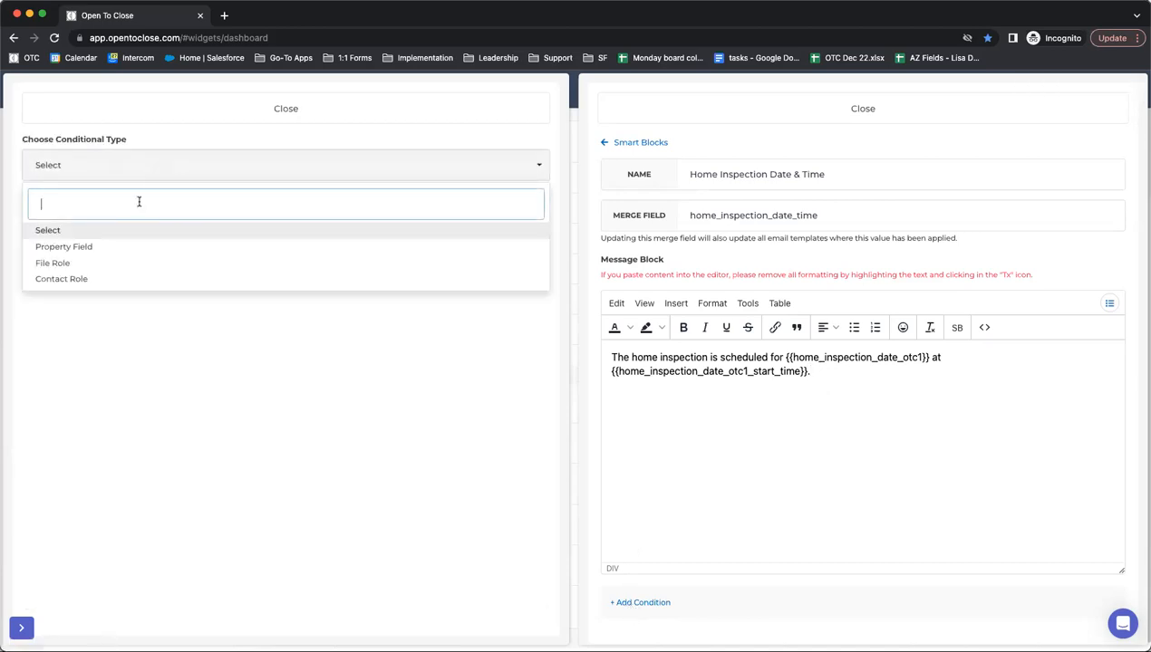
{"action": "left_click", "coordinate": [91, 249]}
{"action": "left_click", "coordinate": [71, 231]}
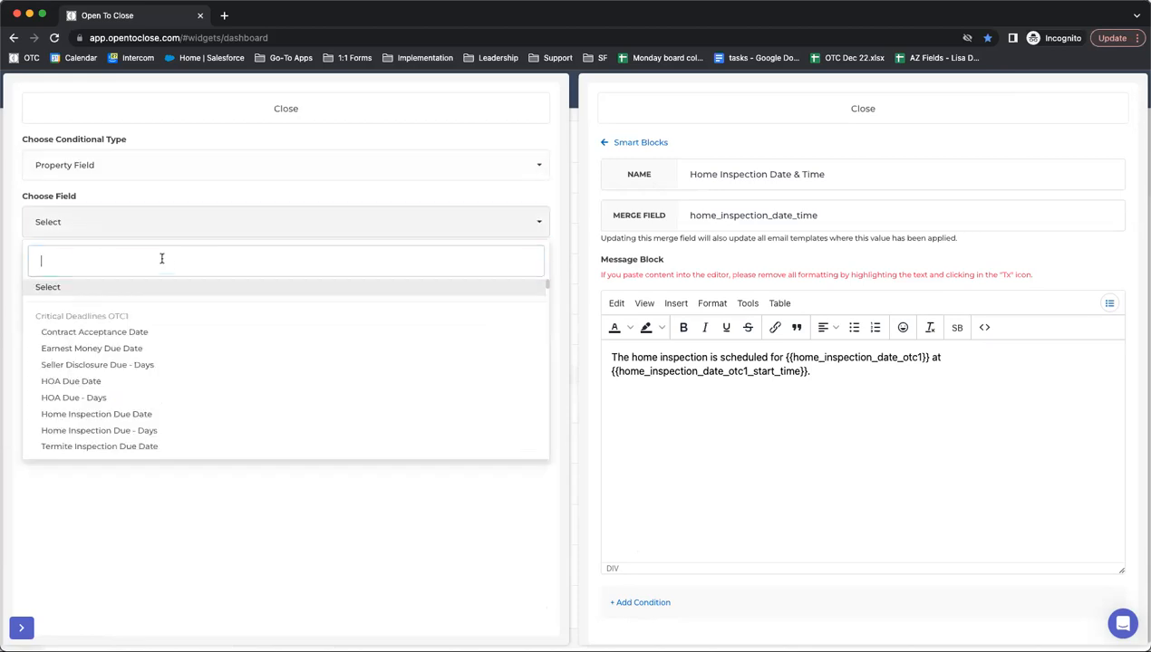
{"action": "type", "text": "home"}
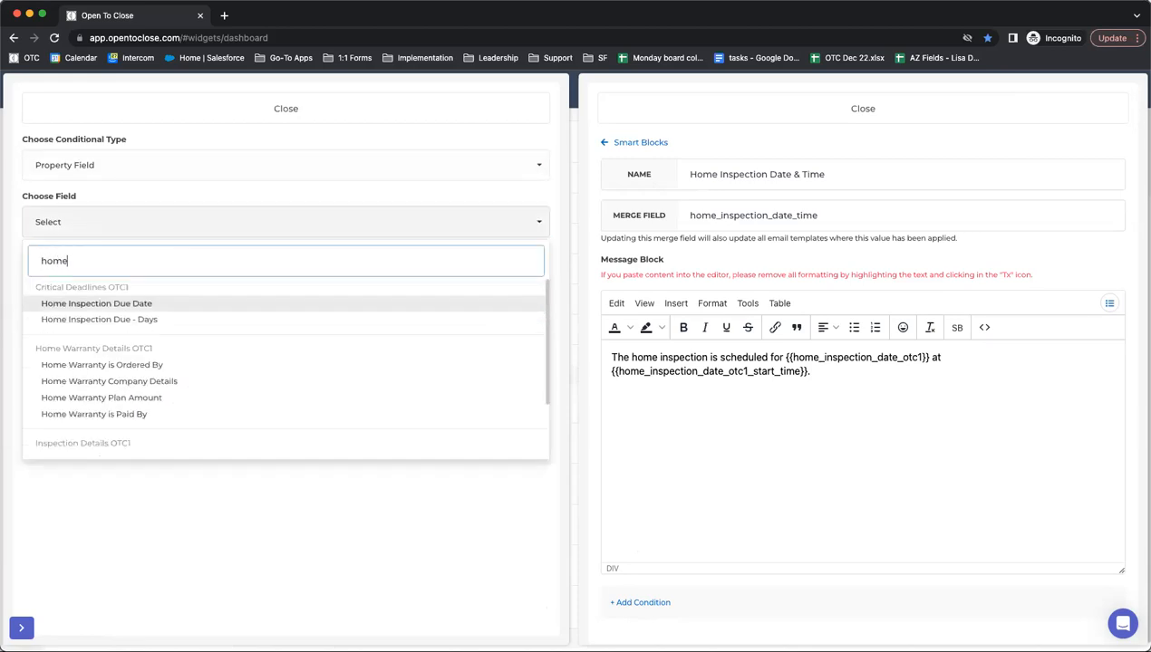
{"action": "scroll", "coordinate": [73, 357], "scroll_direction": "down", "scroll_amount": 1}
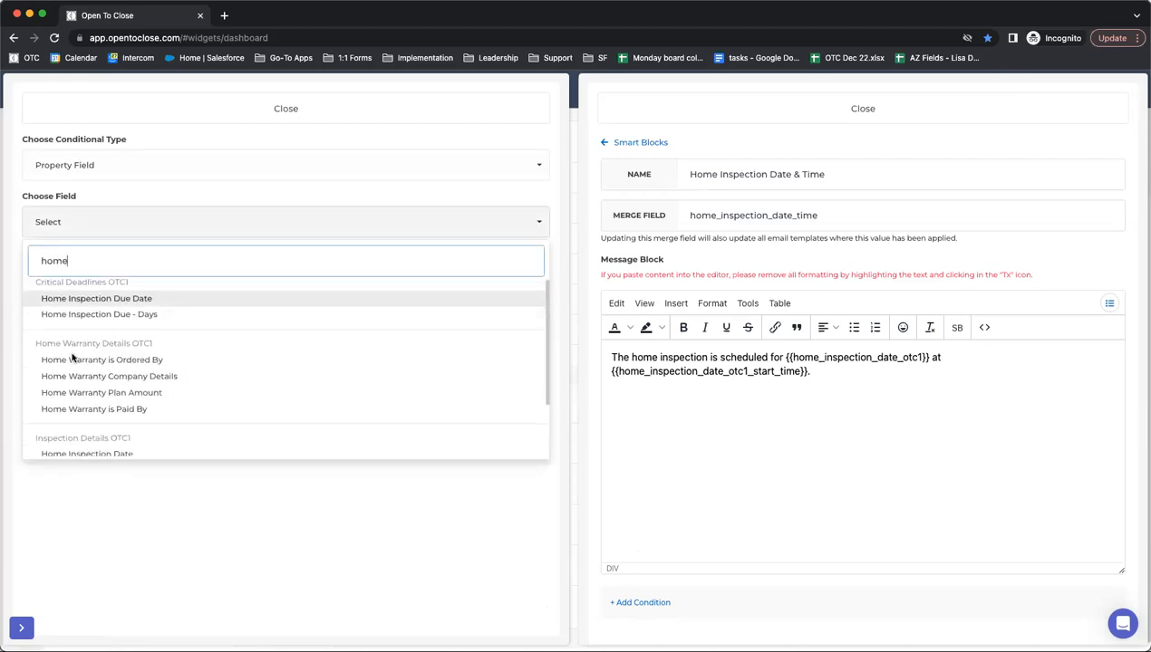
{"action": "scroll", "coordinate": [73, 357], "scroll_direction": "down", "scroll_amount": 2}
{"action": "left_click", "coordinate": [72, 401]}
{"action": "left_click", "coordinate": [87, 279]}
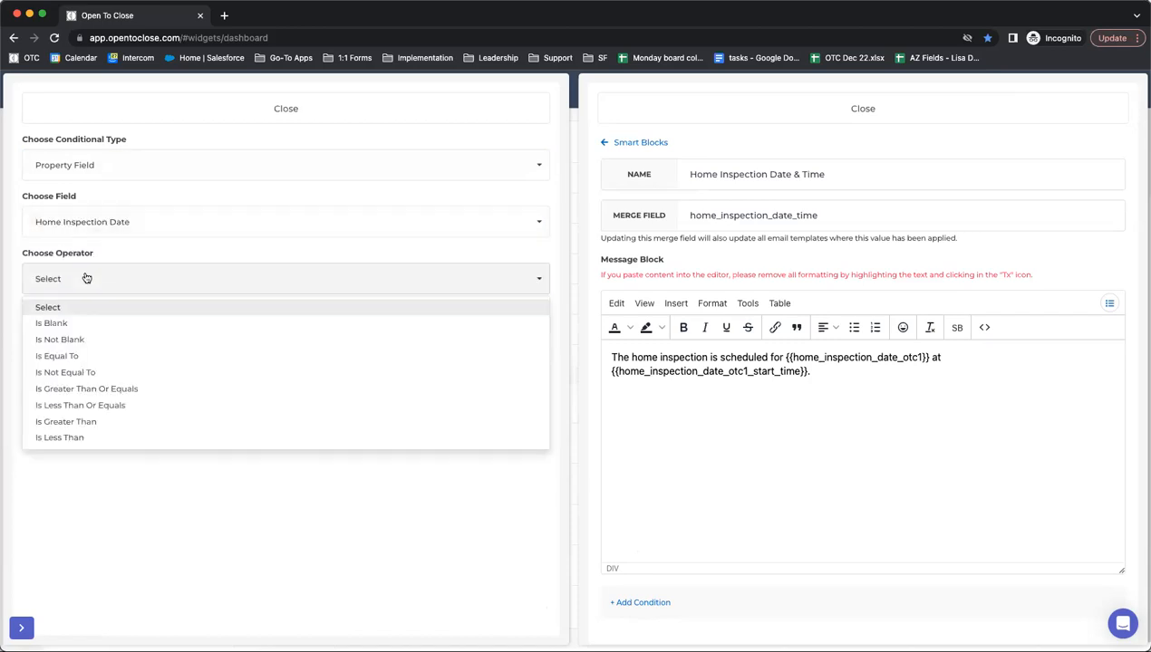
{"action": "left_click", "coordinate": [77, 341]}
{"action": "left_click", "coordinate": [44, 381]}
{"action": "left_click", "coordinate": [283, 108]}
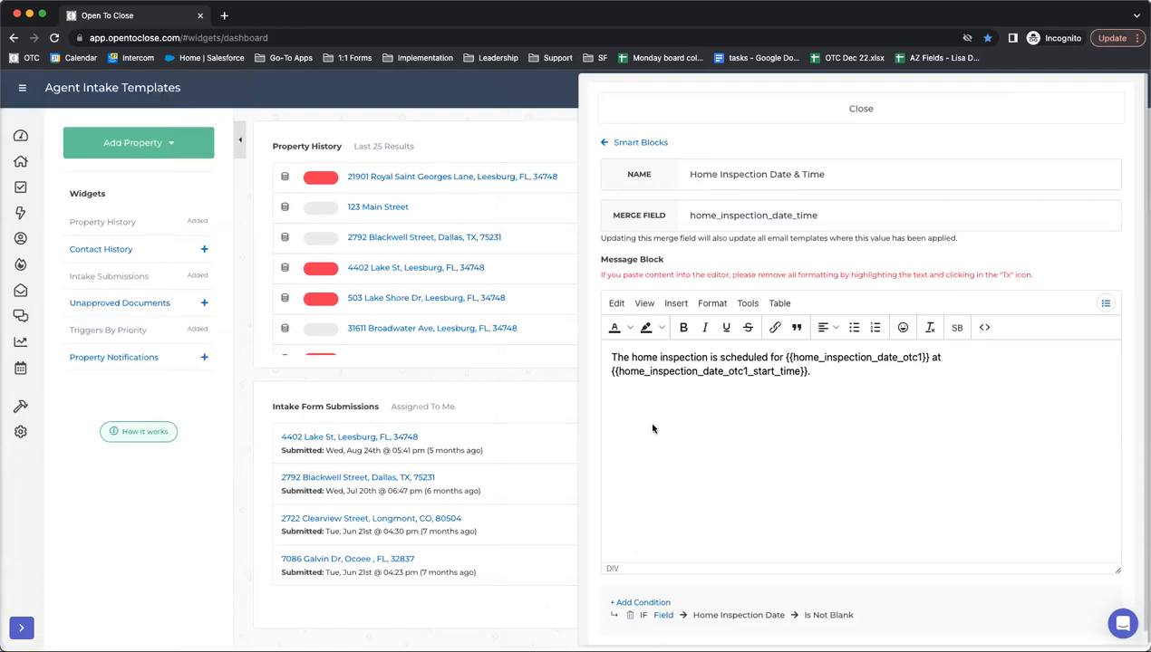
{"action": "scroll", "coordinate": [653, 429], "scroll_direction": "down", "scroll_amount": 1}
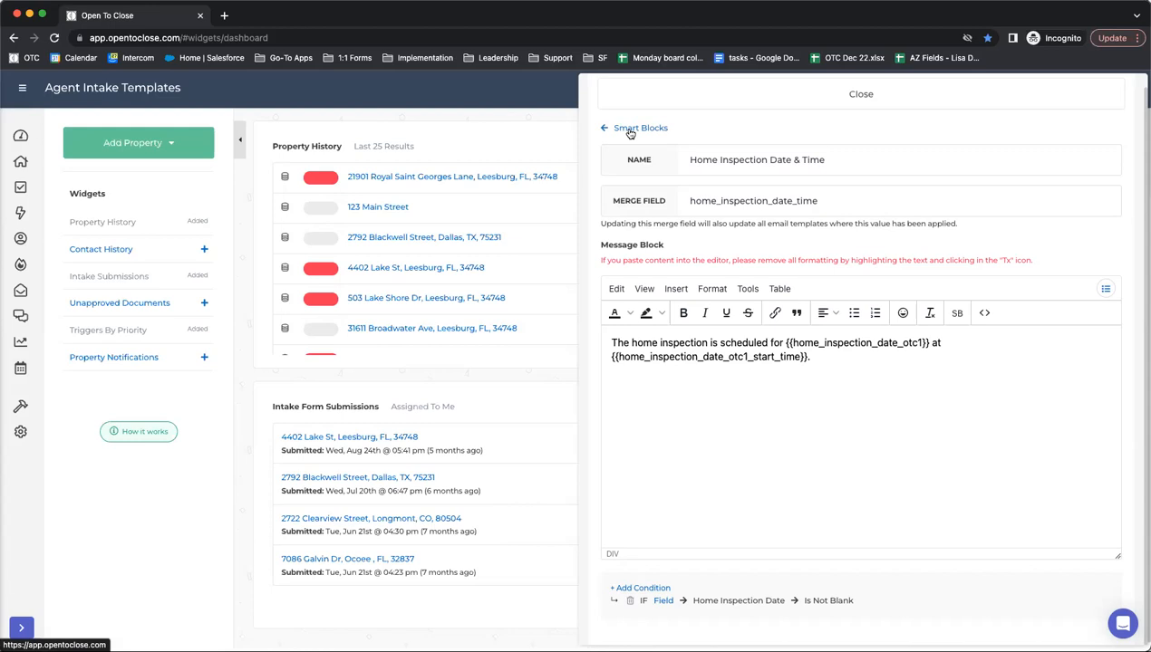
- Open the Field Editor in a new browser tab
{"action": "mouse_move", "coordinate": [24, 405]}
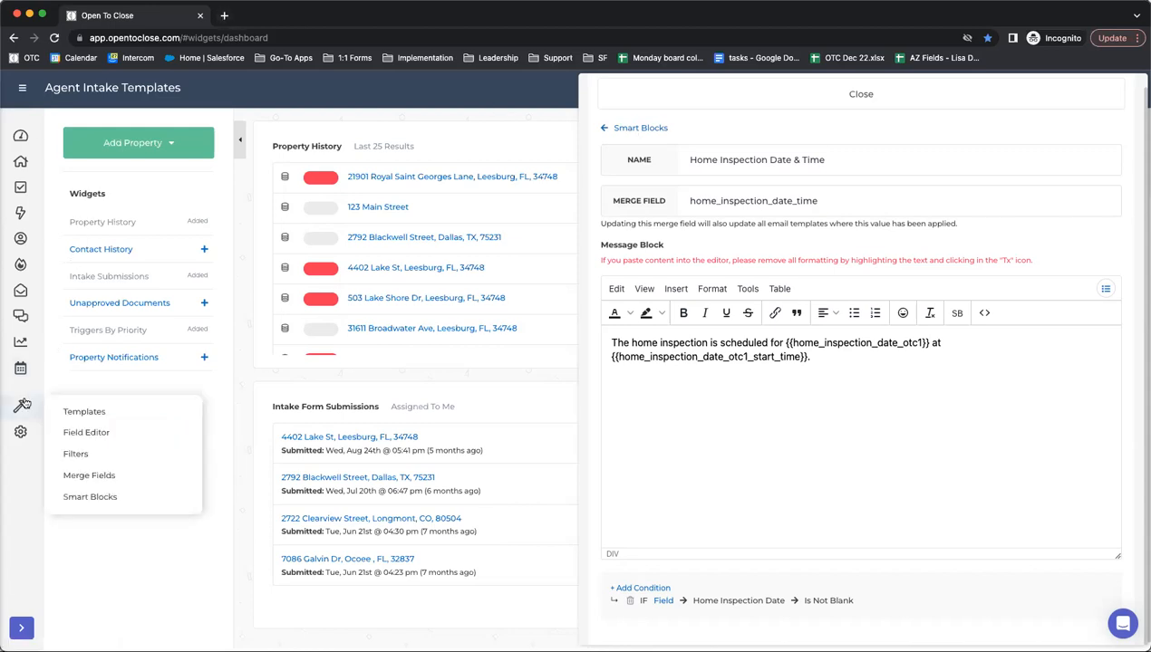
{"action": "right_click", "coordinate": [62, 429]}
{"action": "left_click", "coordinate": [90, 436]}
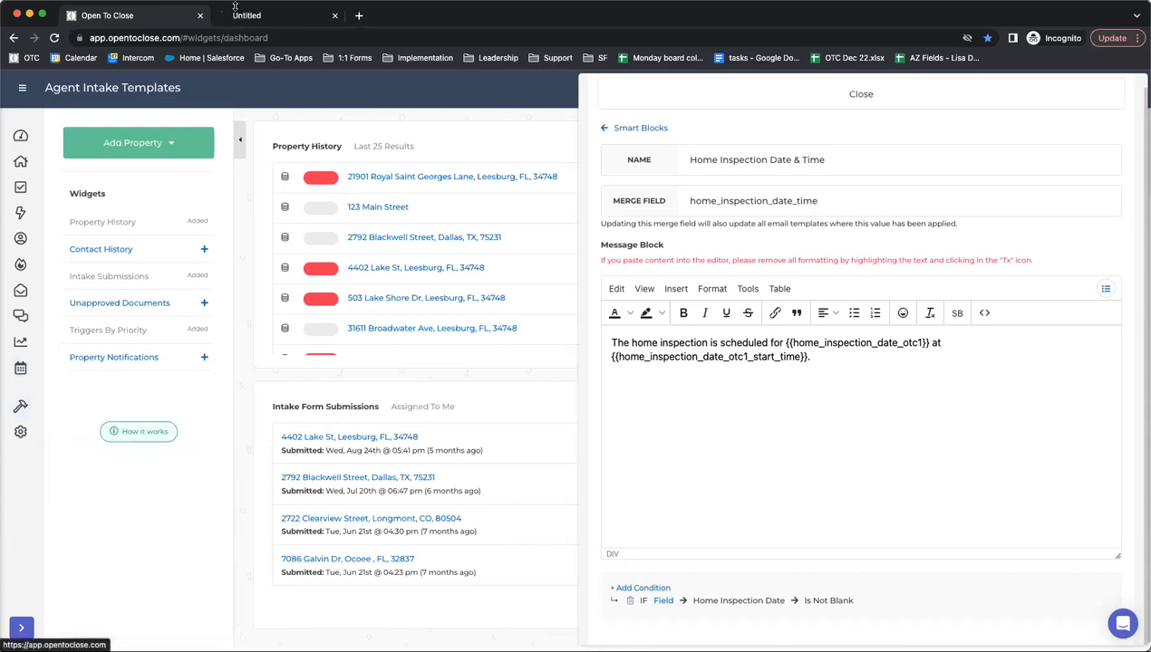
{"action": "left_click", "coordinate": [235, 7]}
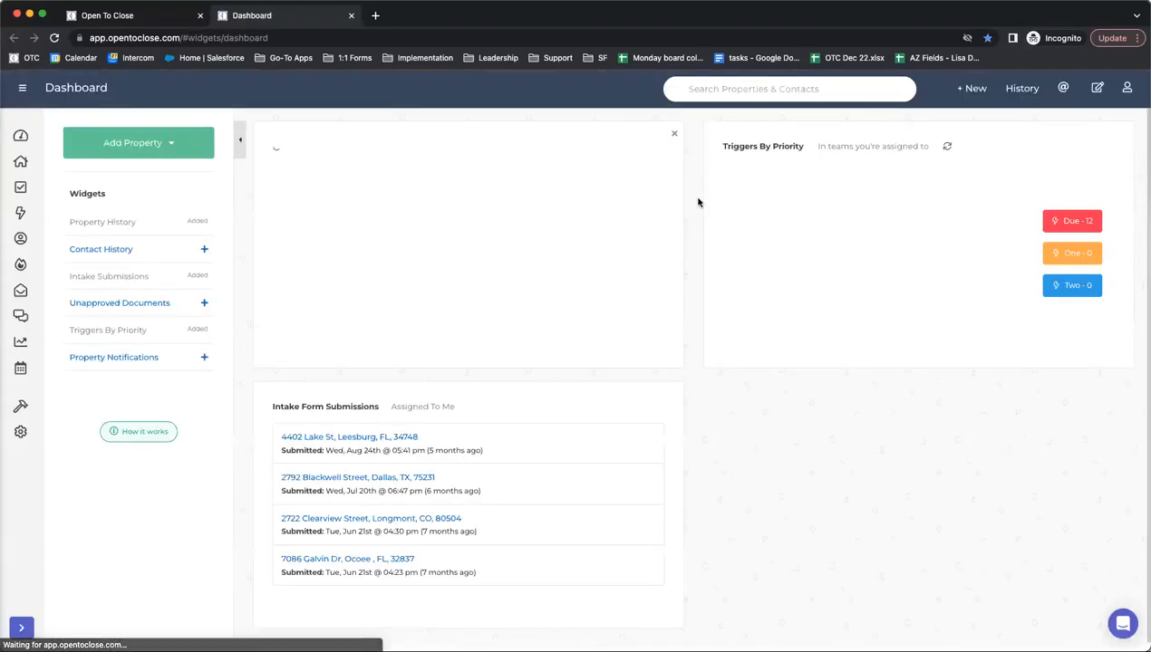
{"action": "mouse_move", "coordinate": [18, 408]}
{"action": "left_click", "coordinate": [88, 433]}
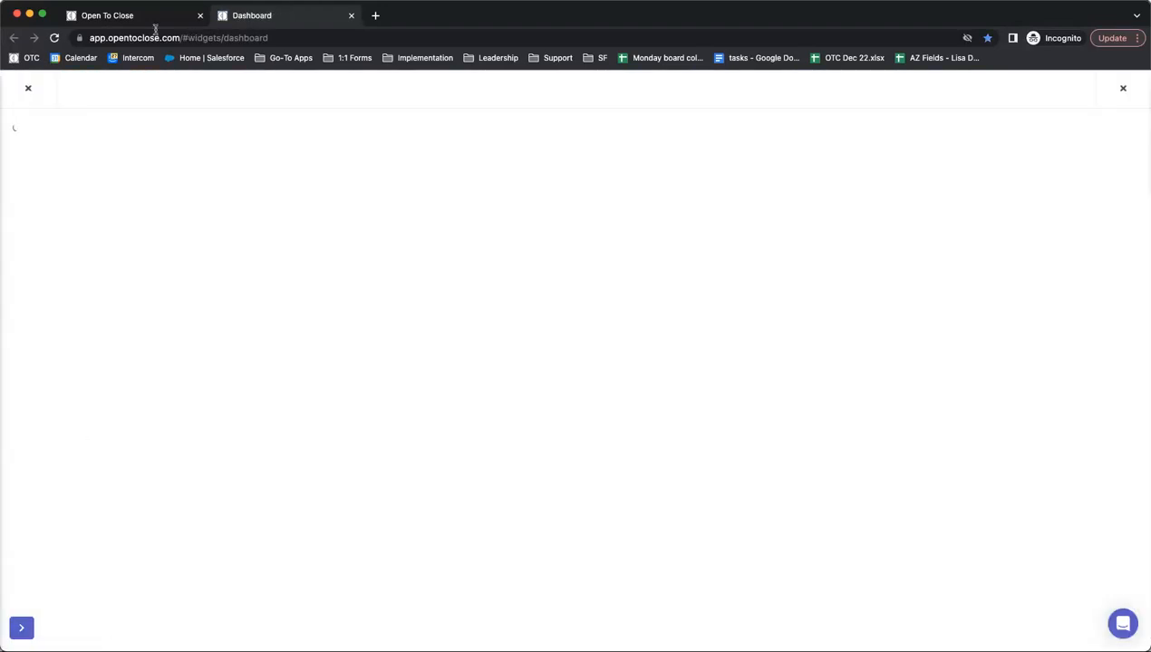
{"action": "scroll", "coordinate": [157, 283], "scroll_direction": "down", "scroll_amount": 20}
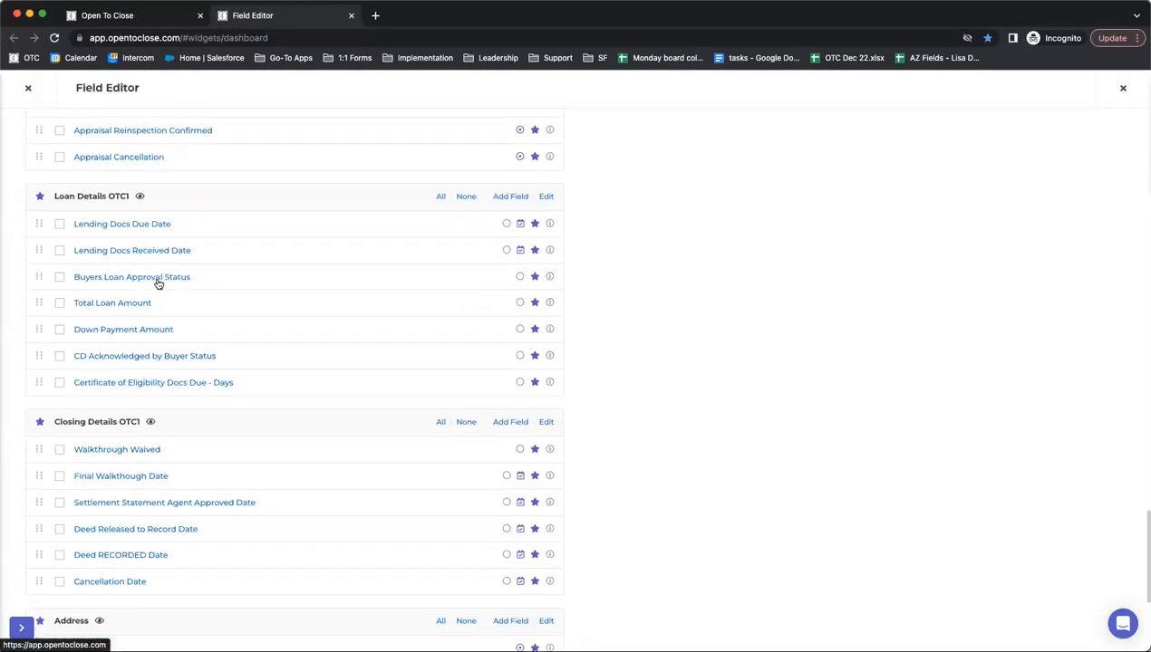
{"action": "scroll", "coordinate": [158, 284], "scroll_direction": "up", "scroll_amount": 12}
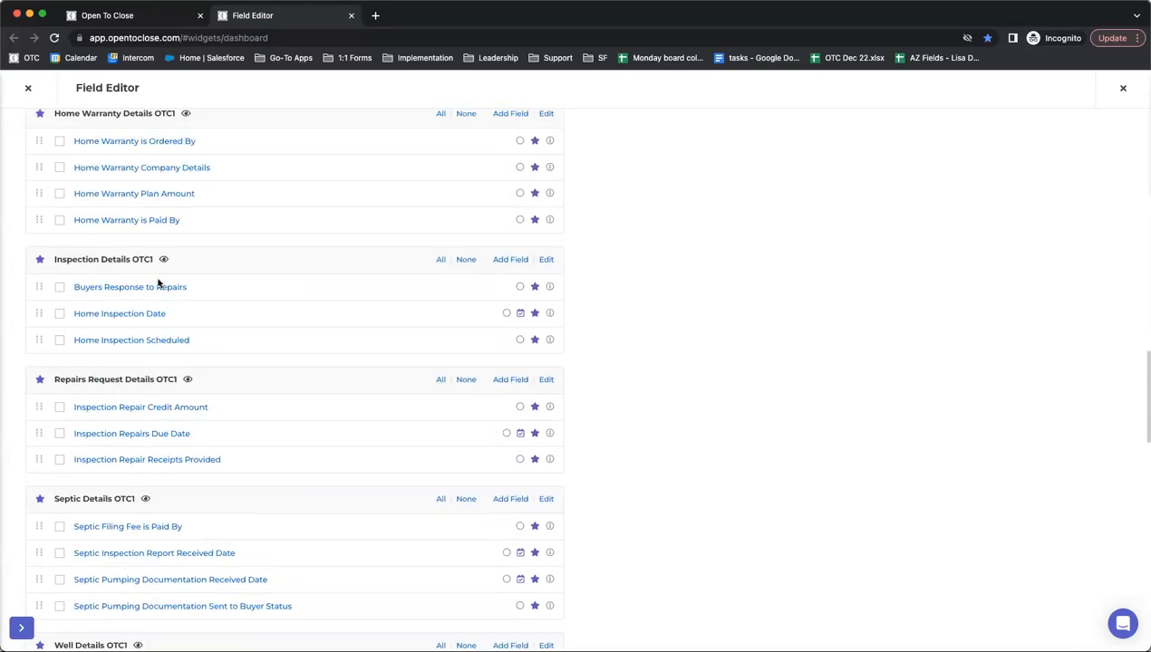
{"action": "scroll", "coordinate": [158, 284], "scroll_direction": "up", "scroll_amount": 1}
- Set Home Inspection Date's Is Time Required to Yes, acknowledge the warning, and update it
{"action": "left_click", "coordinate": [113, 344]}
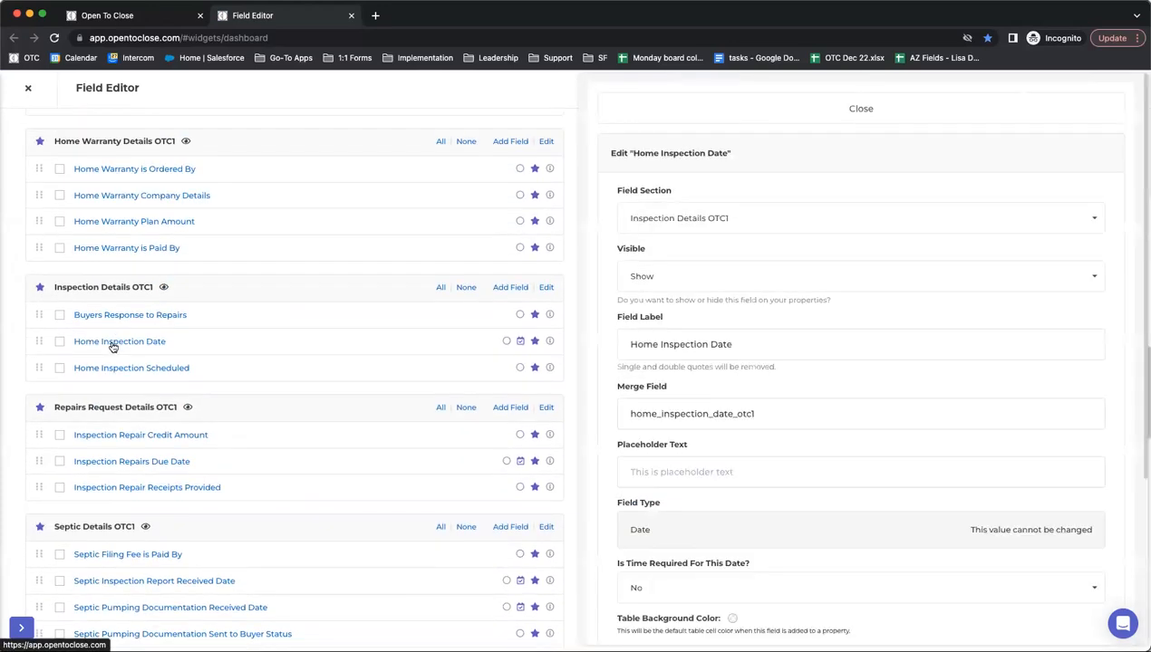
{"action": "scroll", "coordinate": [737, 412], "scroll_direction": "down", "scroll_amount": 3}
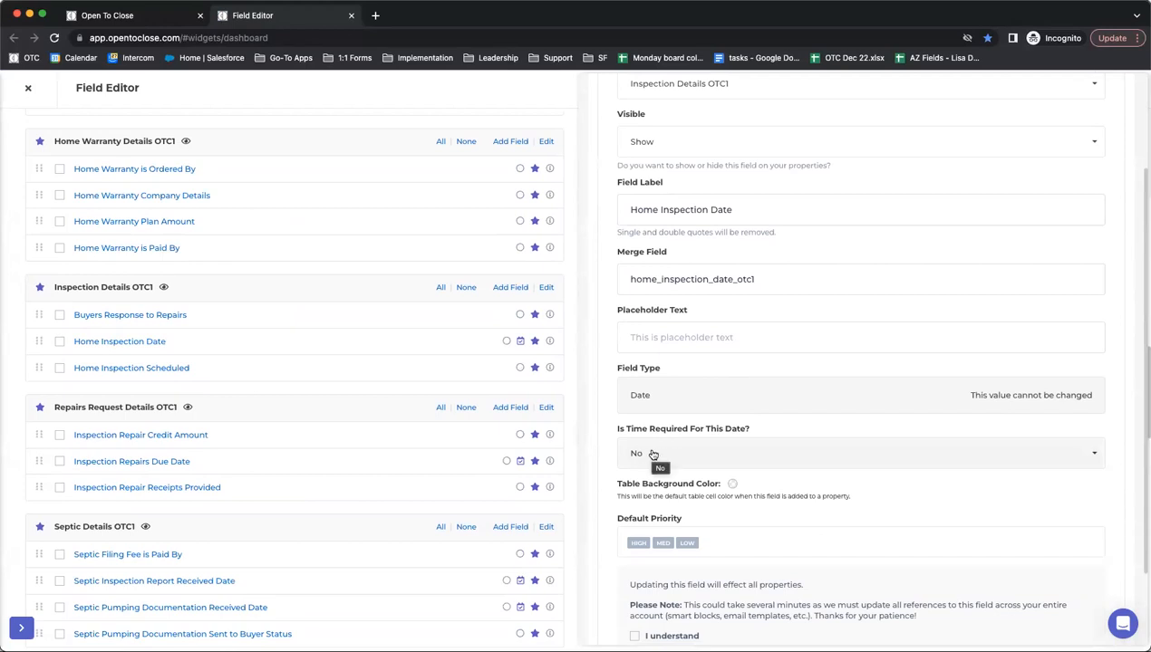
{"action": "left_click", "coordinate": [658, 460]}
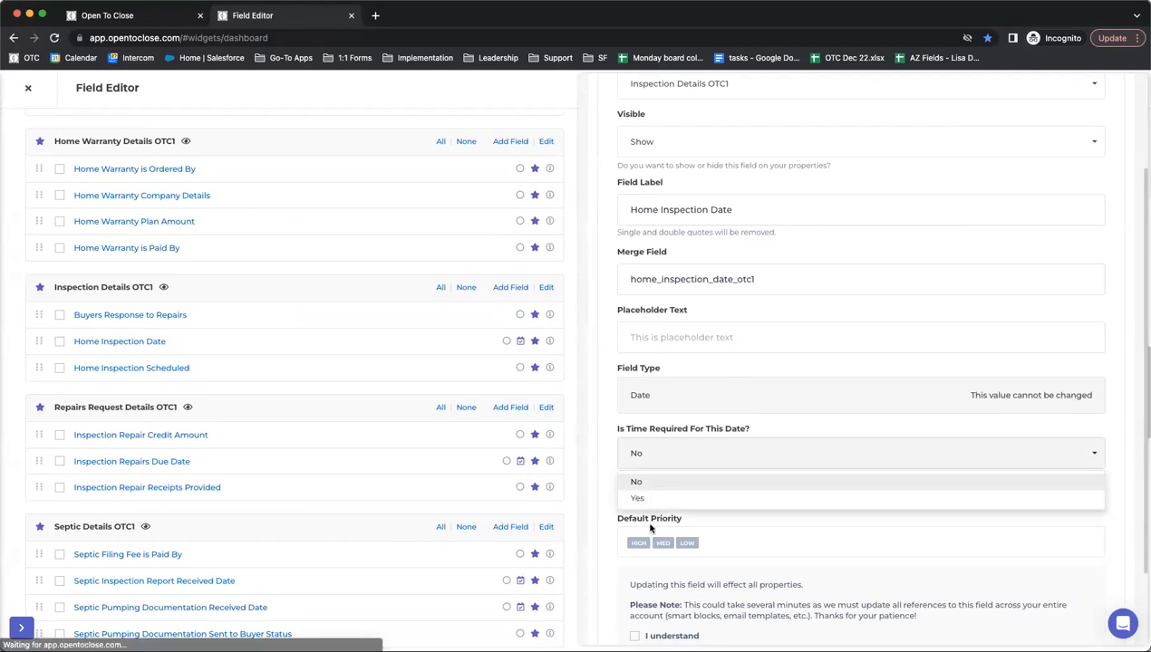
{"action": "left_click", "coordinate": [642, 505]}
{"action": "scroll", "coordinate": [634, 542], "scroll_direction": "down", "scroll_amount": 2}
{"action": "left_click", "coordinate": [634, 540]}
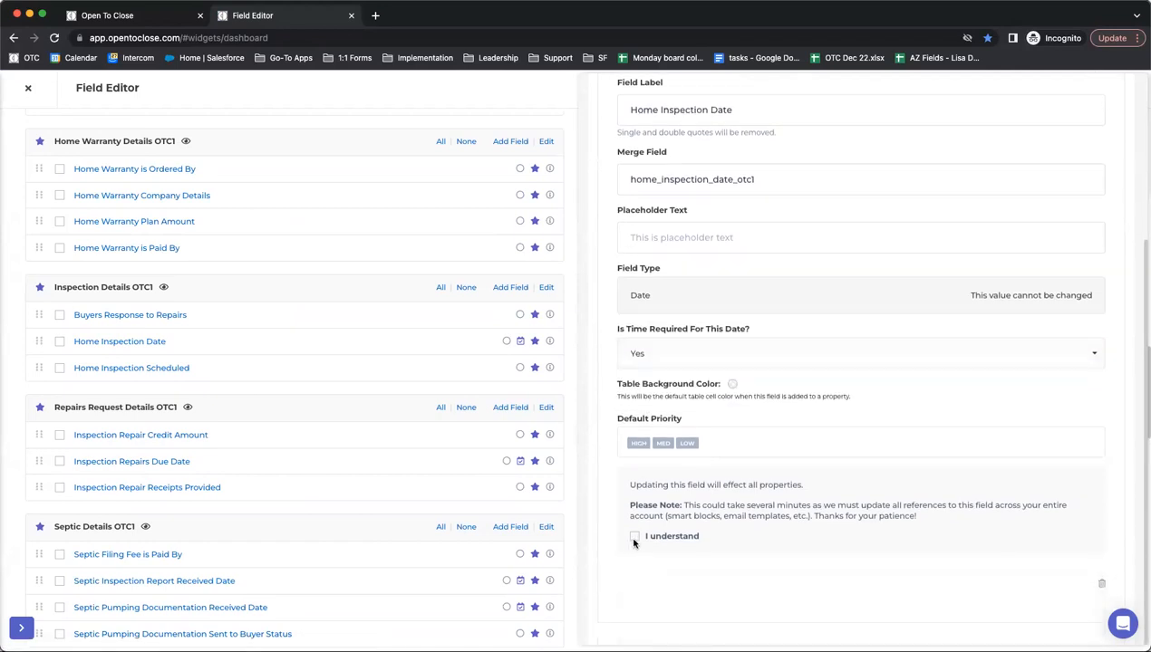
{"action": "left_click", "coordinate": [654, 583]}
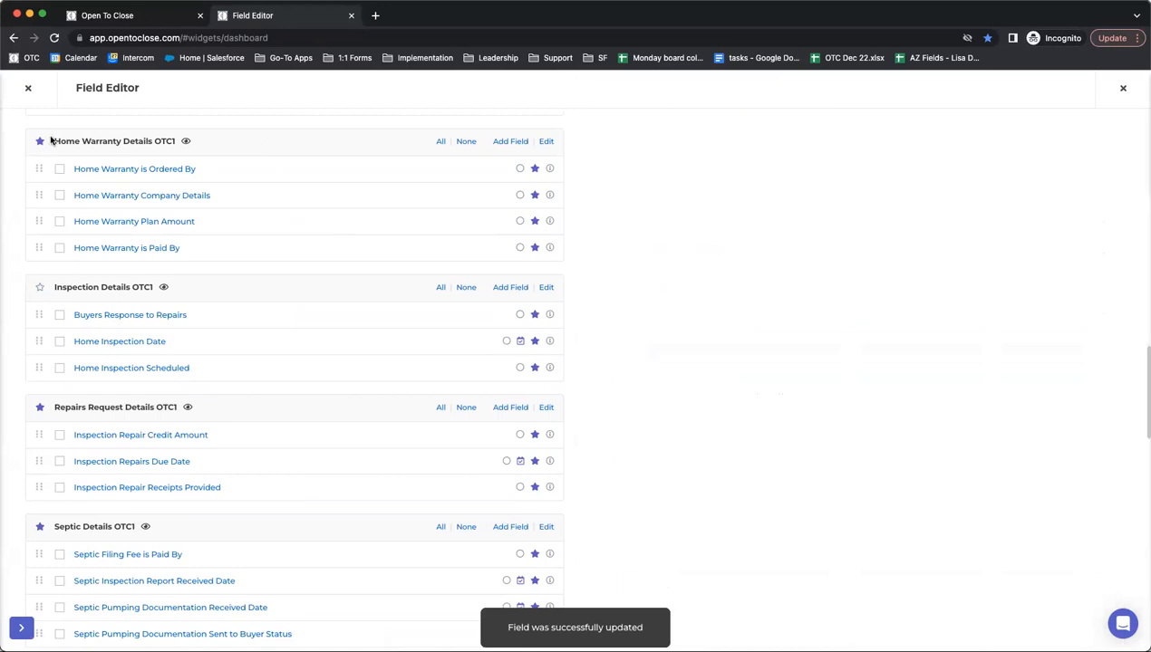
{"action": "left_click", "coordinate": [112, 340]}
{"action": "scroll", "coordinate": [659, 453], "scroll_direction": "down", "scroll_amount": 5}
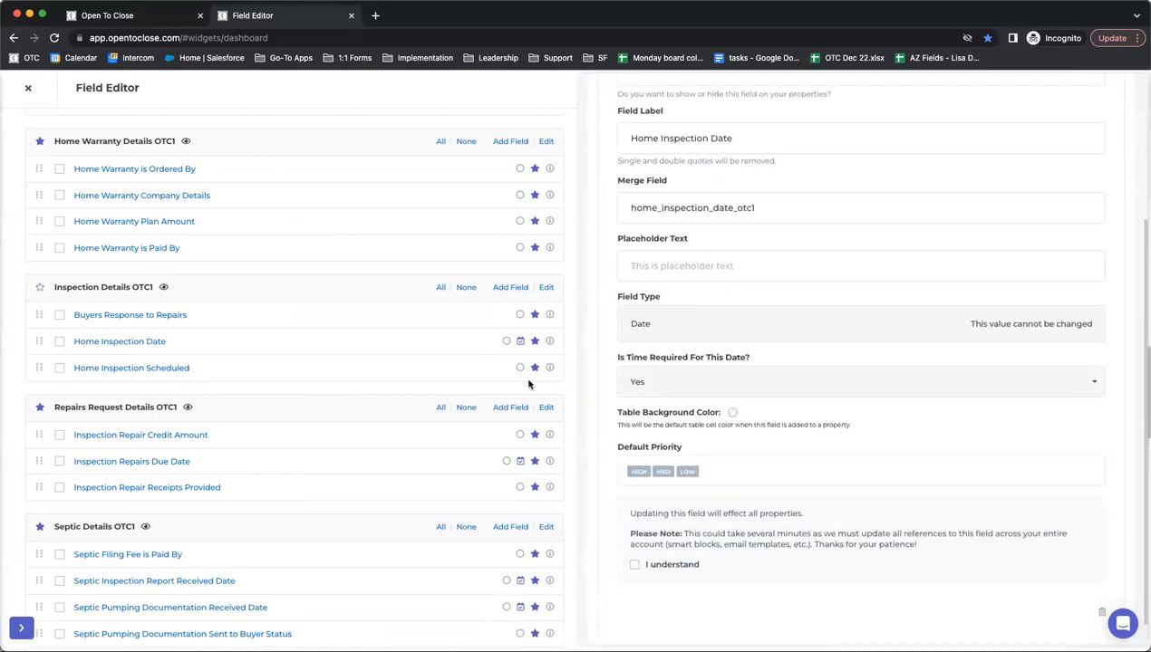
{"action": "left_click", "coordinate": [130, 370]}
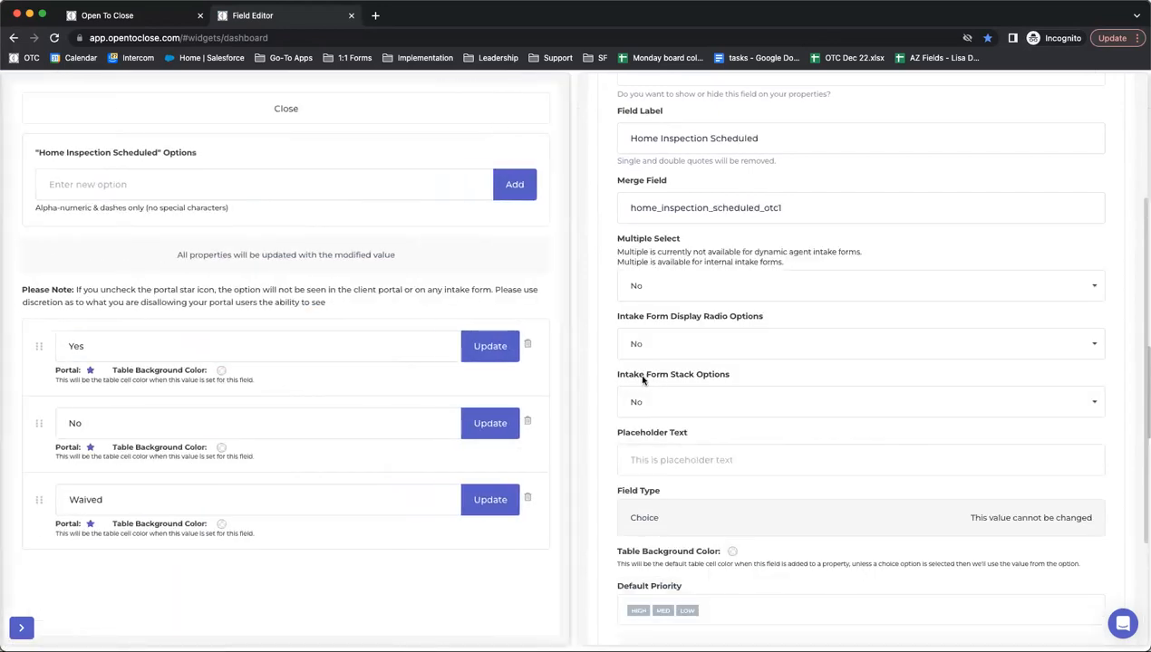
{"action": "left_click", "coordinate": [268, 110]}
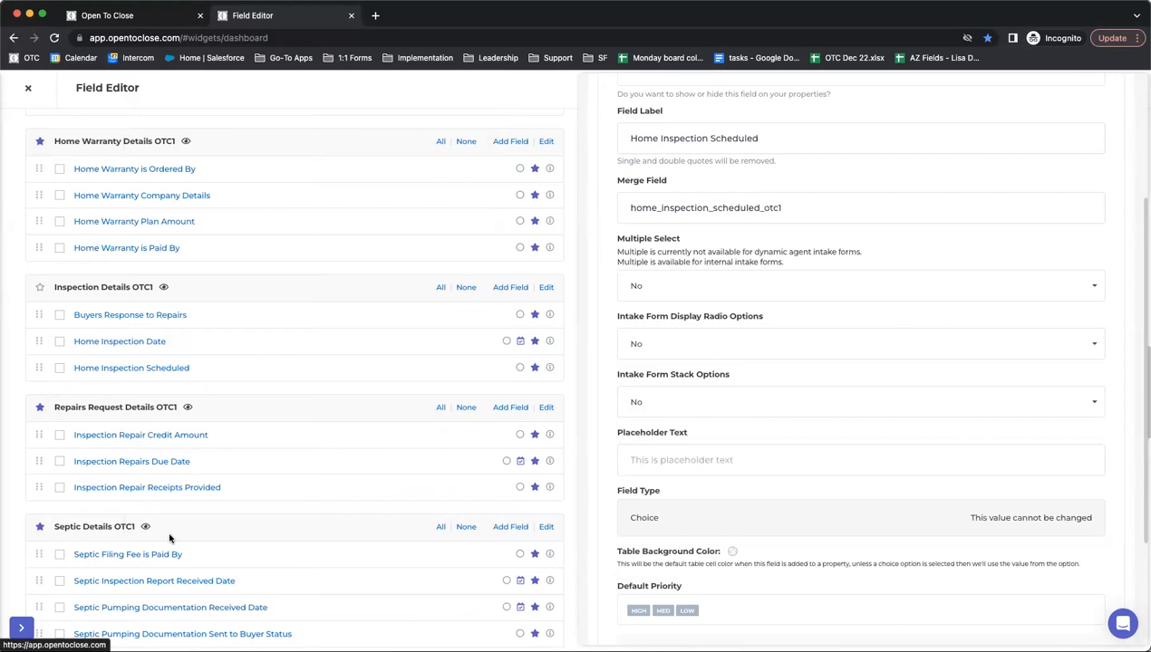
{"action": "left_click", "coordinate": [116, 466]}
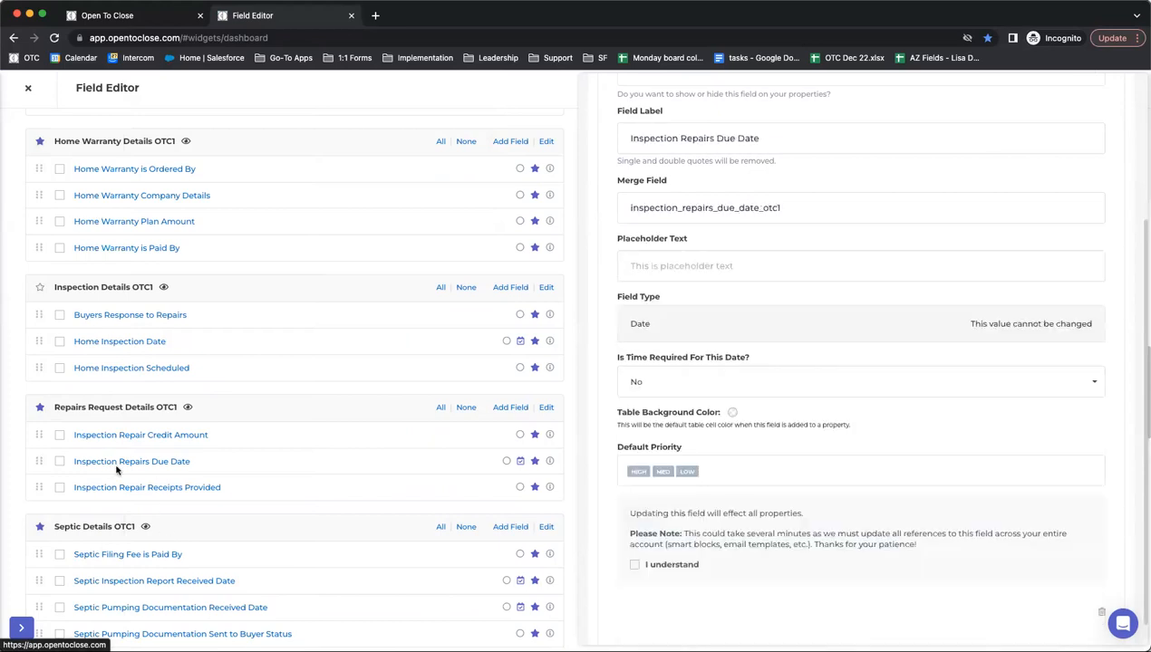
{"action": "left_click", "coordinate": [31, 90]}
{"action": "left_click", "coordinate": [374, 177]}
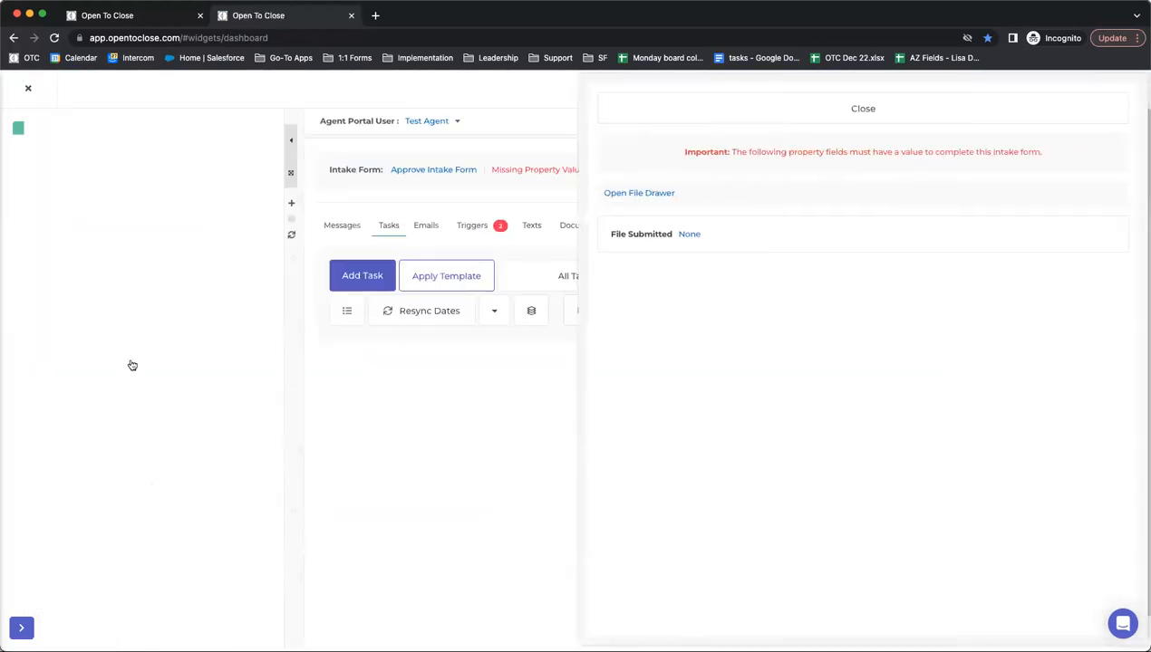
- Add the Home Inspection Date field to the fields shown on this property
{"action": "scroll", "coordinate": [126, 380], "scroll_direction": "down", "scroll_amount": 1}
{"action": "scroll", "coordinate": [236, 403], "scroll_direction": "up", "scroll_amount": 1}
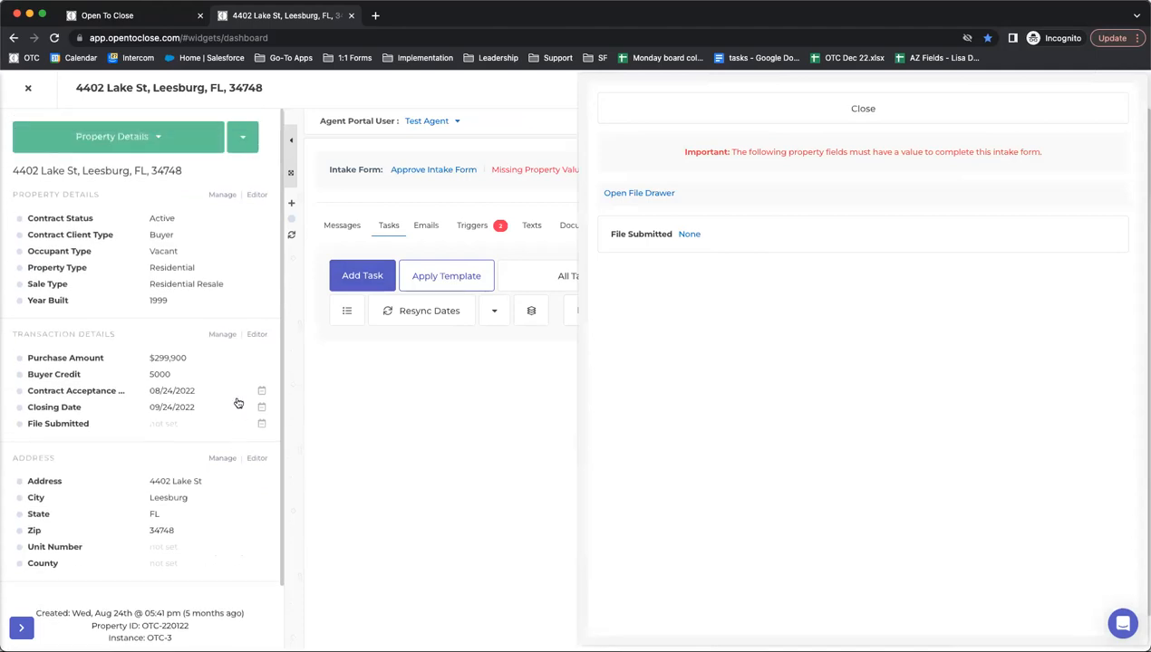
{"action": "left_click", "coordinate": [222, 195]}
{"action": "scroll", "coordinate": [400, 320], "scroll_direction": "down", "scroll_amount": 10}
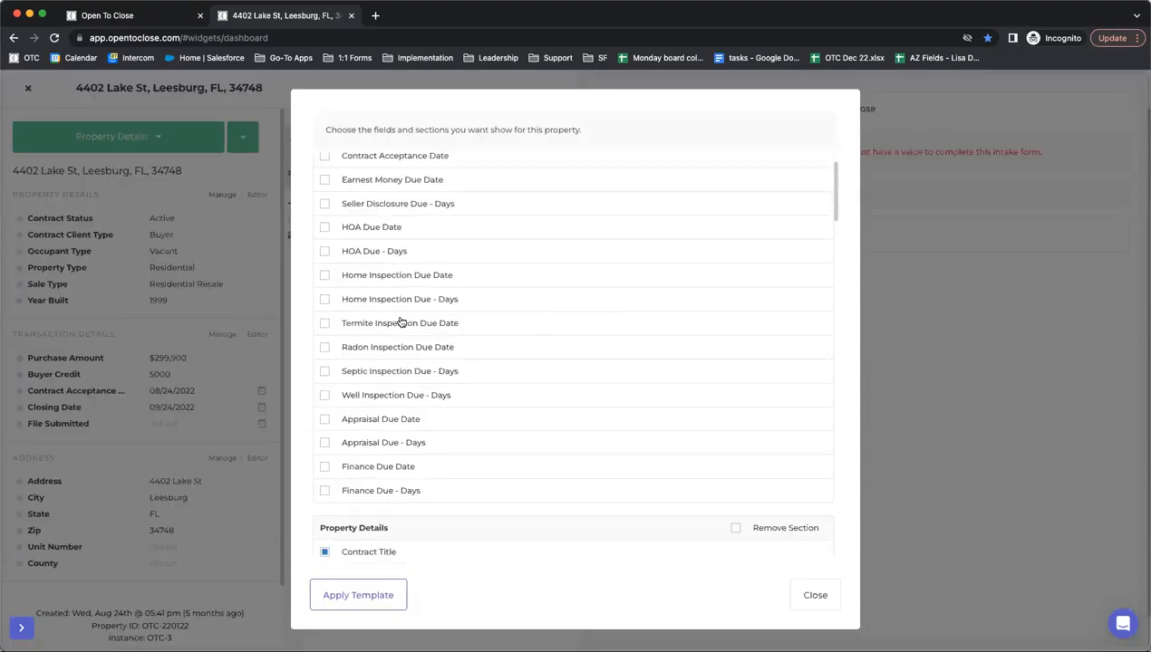
{"action": "scroll", "coordinate": [400, 321], "scroll_direction": "down", "scroll_amount": 10}
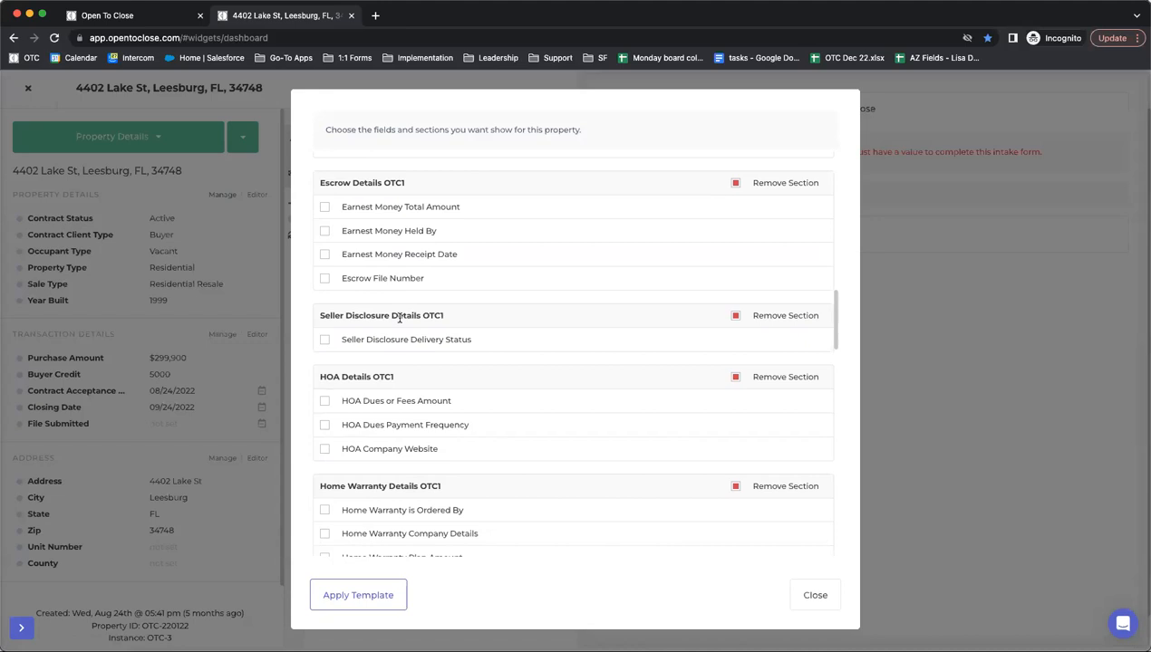
{"action": "left_click", "coordinate": [325, 333]}
{"action": "left_click", "coordinate": [814, 595]}
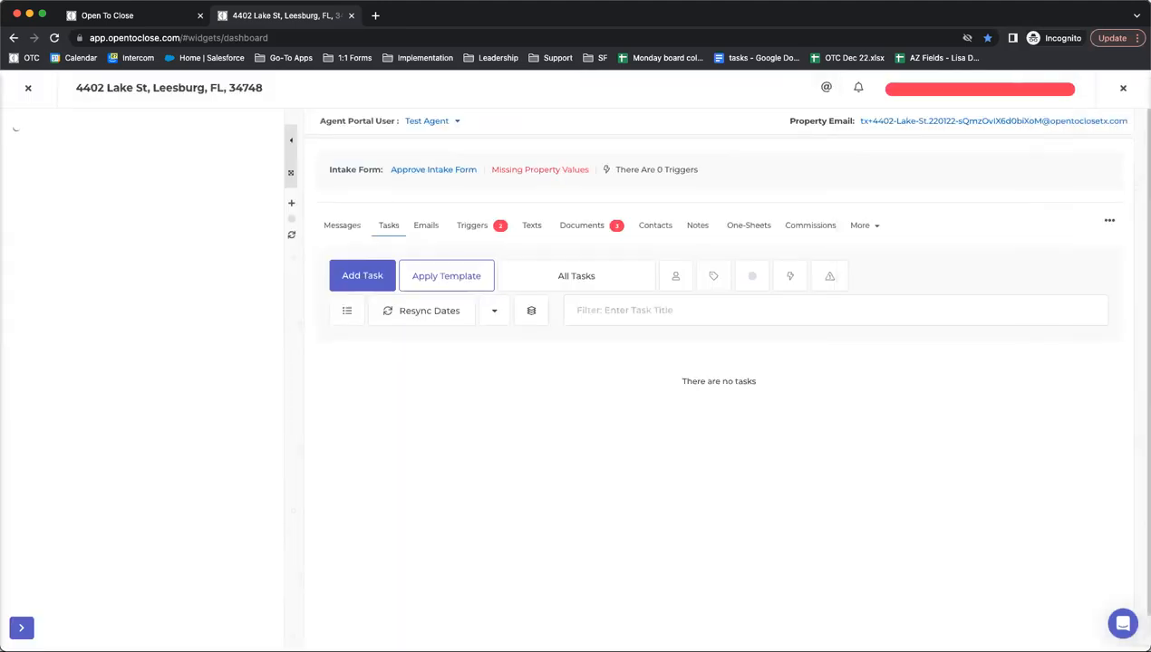
- Set the home inspection to 02/20/2023, 9:00 AM to 10:00 AM, and save it
{"action": "left_click", "coordinate": [162, 413]}
{"action": "left_click", "coordinate": [377, 140]}
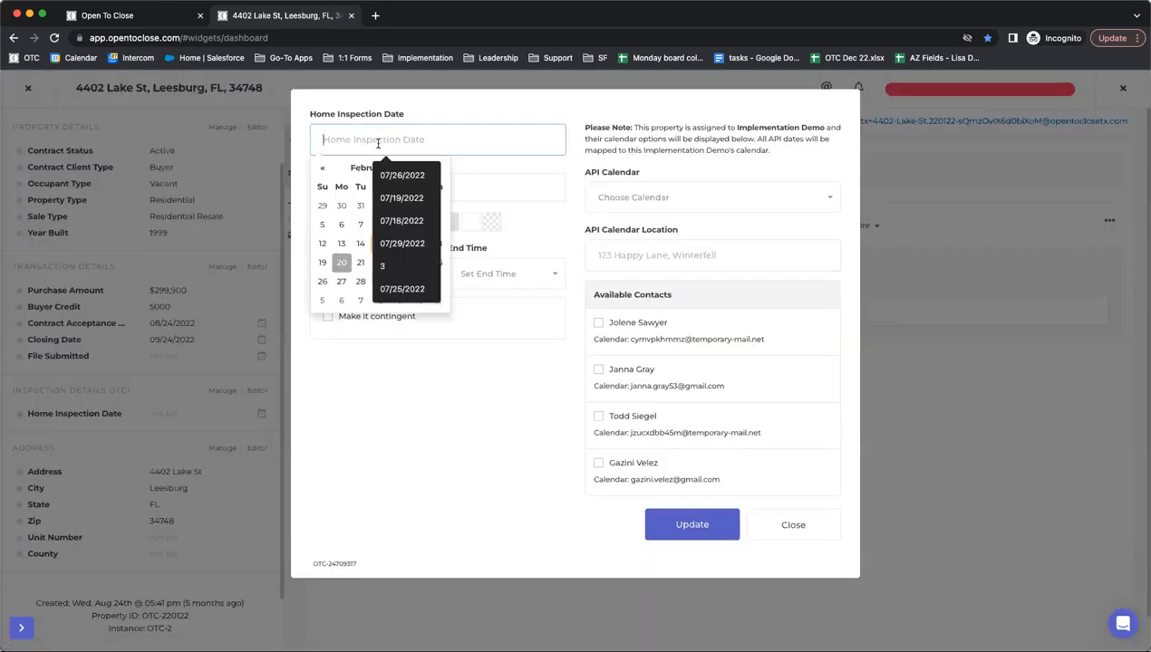
{"action": "left_click", "coordinate": [342, 263]}
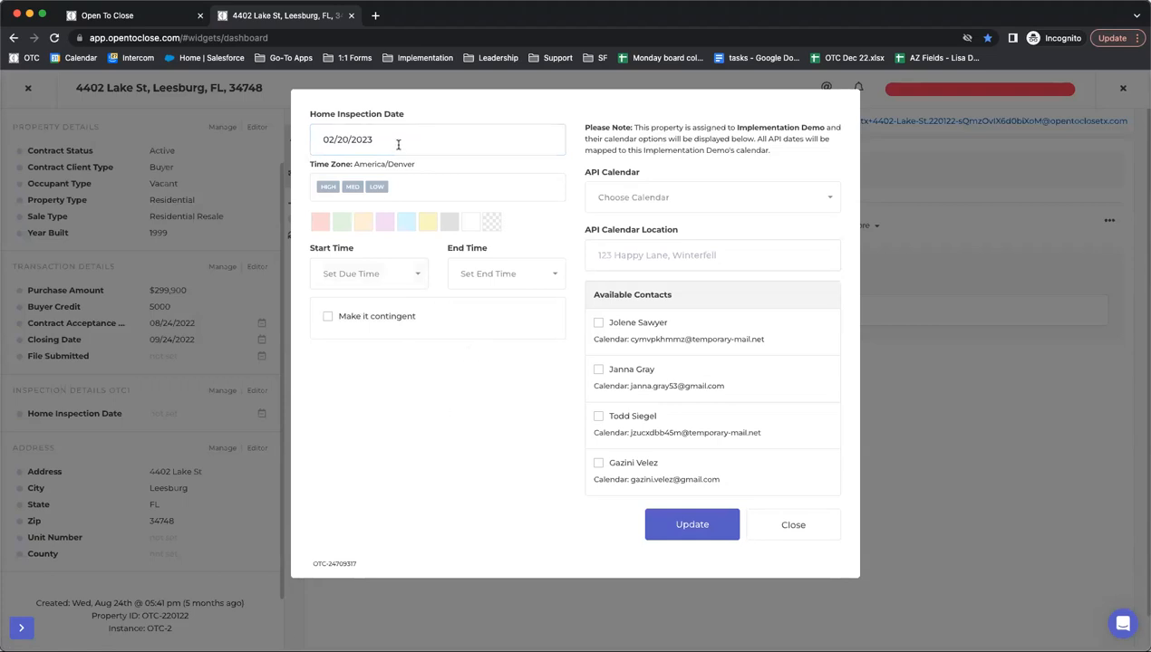
{"action": "left_click", "coordinate": [392, 281]}
{"action": "scroll", "coordinate": [367, 383], "scroll_direction": "down", "scroll_amount": 5}
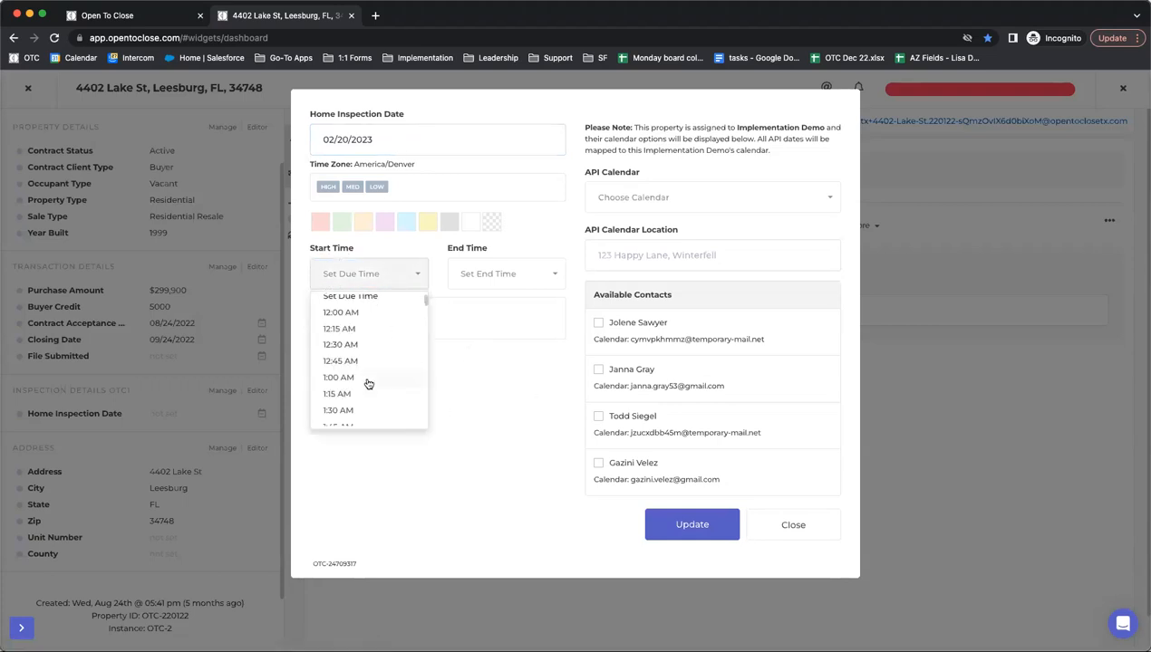
{"action": "scroll", "coordinate": [367, 381], "scroll_direction": "down", "scroll_amount": 5}
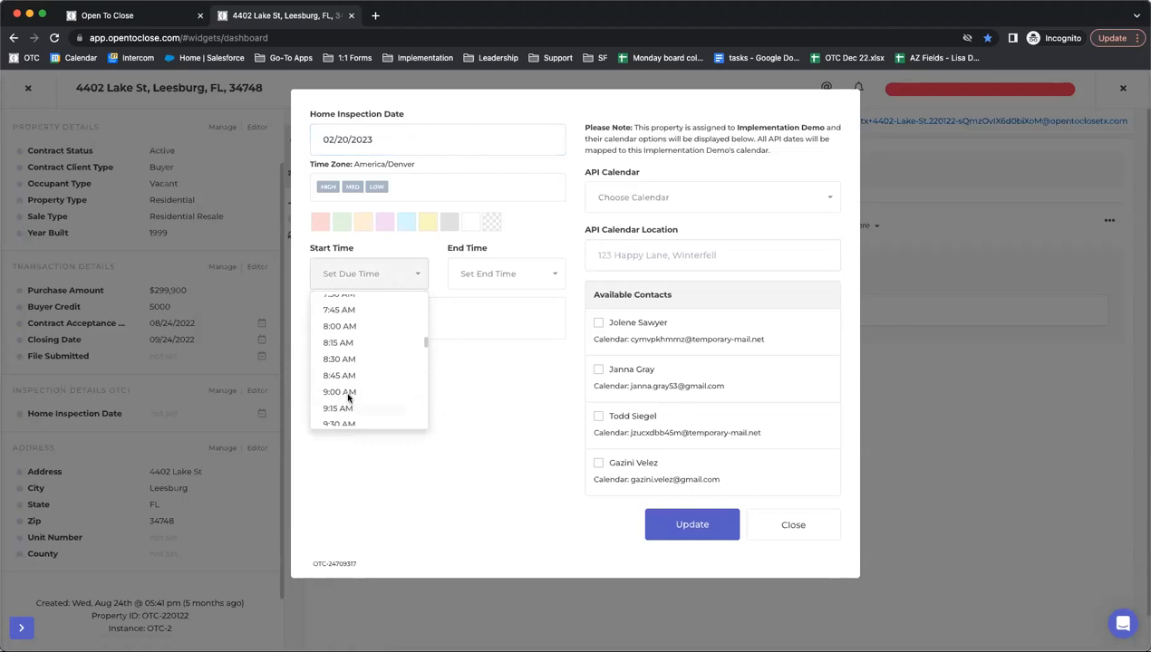
{"action": "left_click", "coordinate": [346, 395]}
{"action": "left_click", "coordinate": [718, 528]}
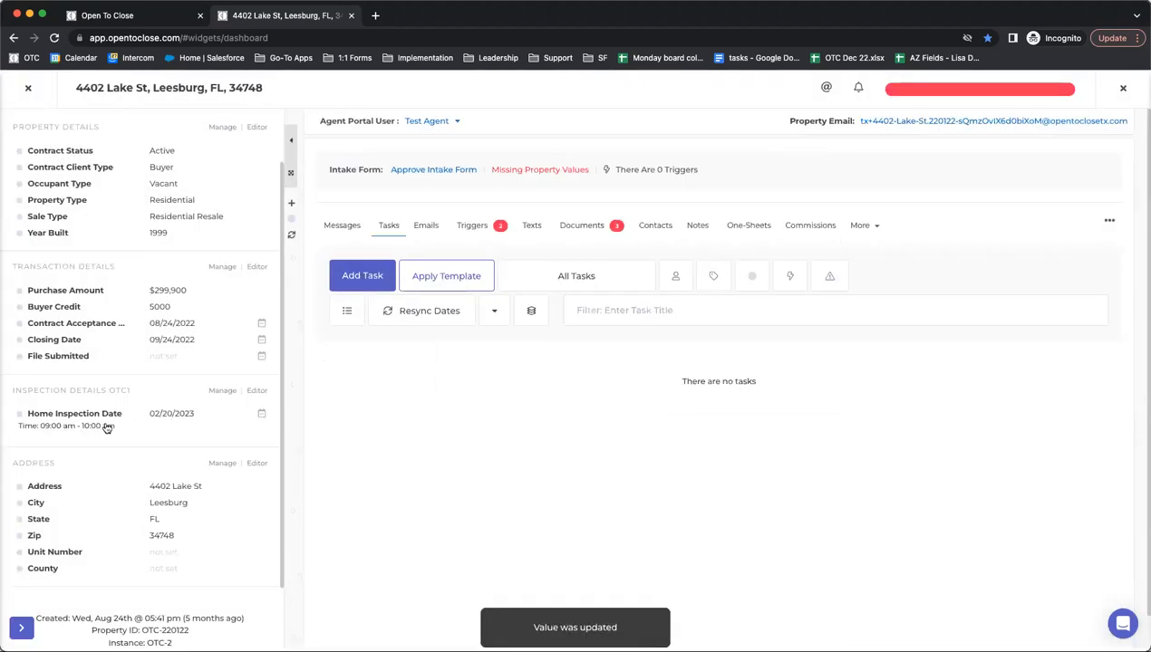
{"action": "scroll", "coordinate": [106, 425], "scroll_direction": "down", "scroll_amount": 1}
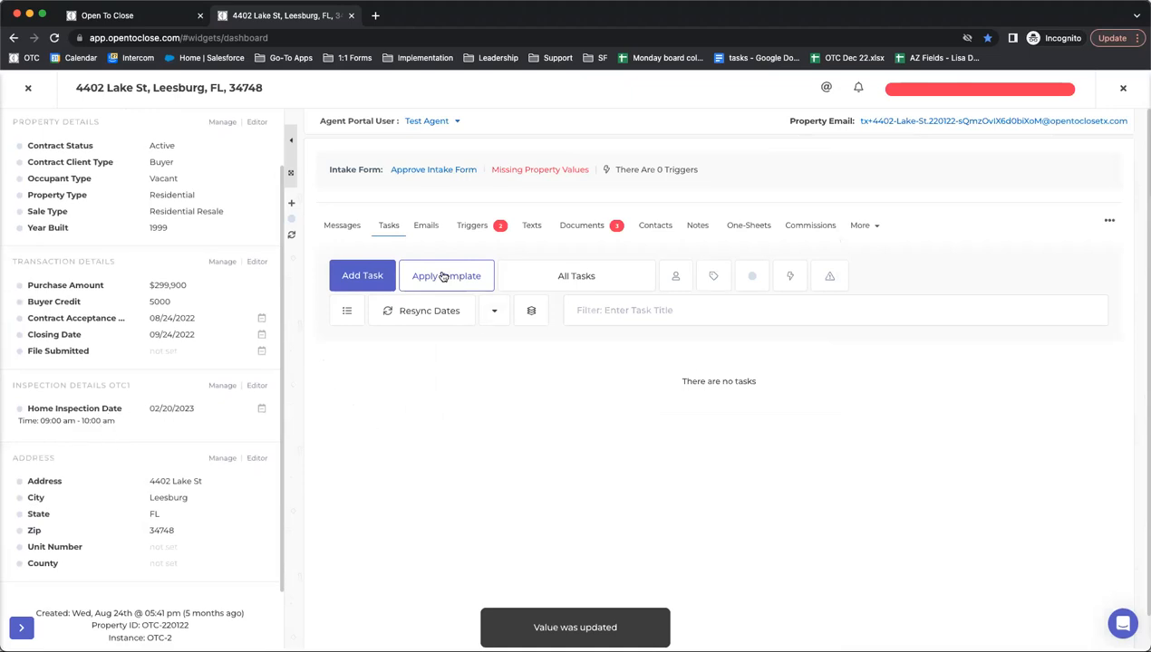
- On the property's Emails tab, bring up the merge fields' Smart Blocks list
{"action": "left_click", "coordinate": [418, 227]}
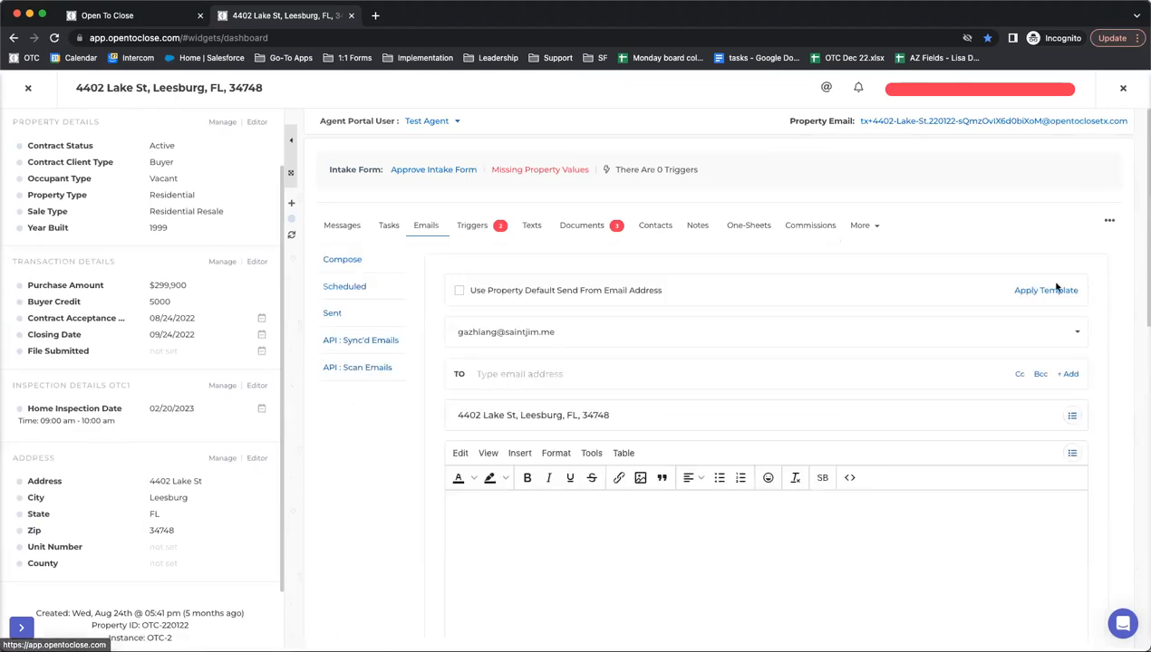
{"action": "scroll", "coordinate": [1053, 282], "scroll_direction": "down", "scroll_amount": 5}
{"action": "scroll", "coordinate": [815, 272], "scroll_direction": "up", "scroll_amount": 2}
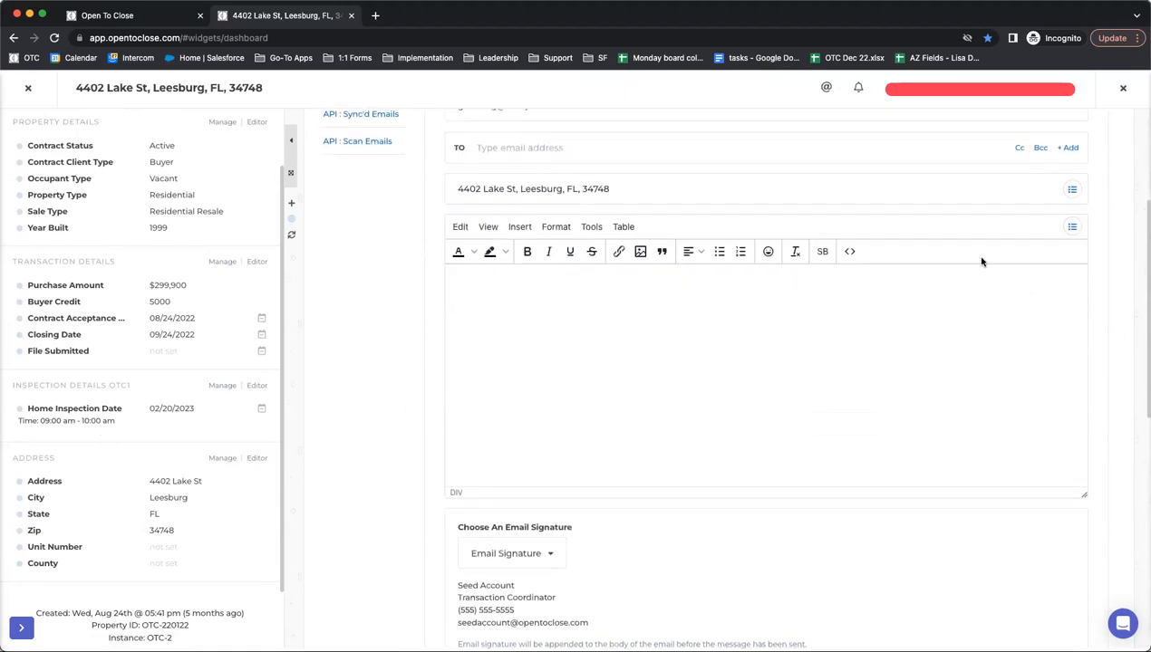
{"action": "scroll", "coordinate": [1042, 258], "scroll_direction": "up", "scroll_amount": 1}
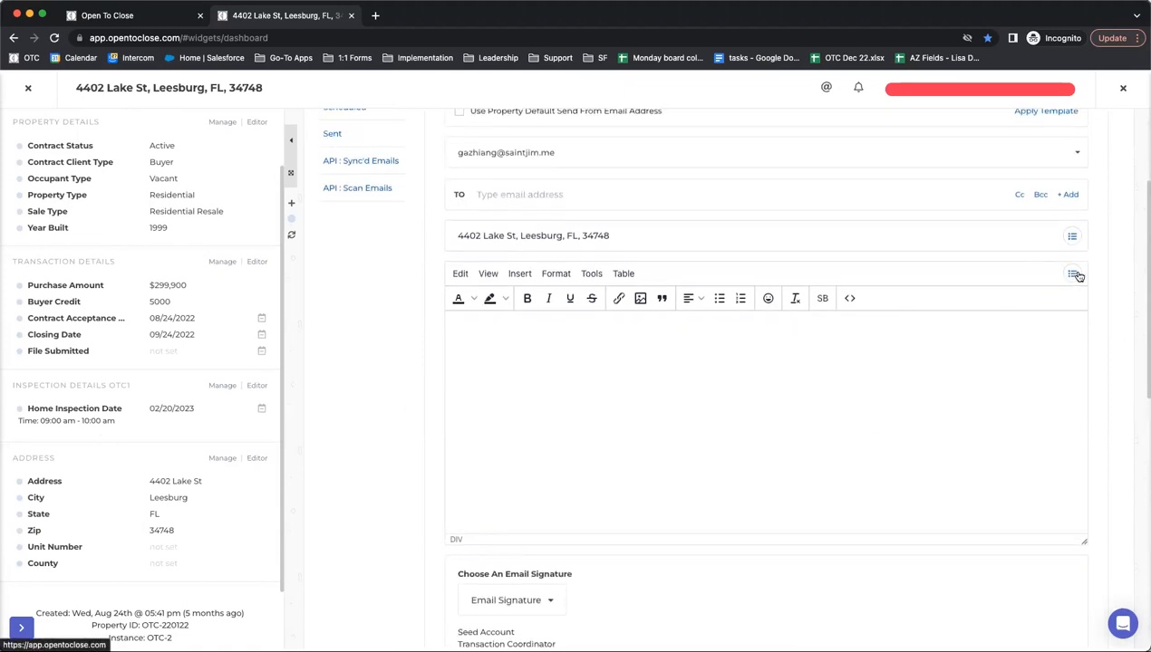
{"action": "left_click", "coordinate": [1074, 275]}
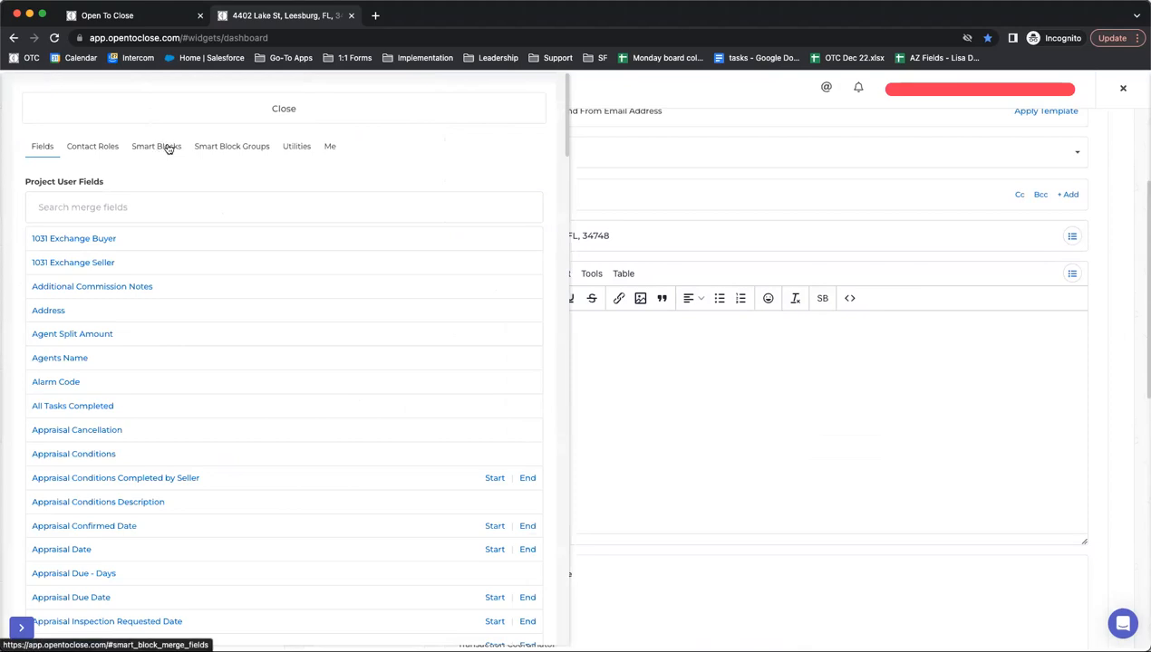
{"action": "left_click", "coordinate": [168, 148]}
{"action": "scroll", "coordinate": [272, 272], "scroll_direction": "down", "scroll_amount": 1}
{"action": "left_click_drag", "start_coordinate": [302, 224], "coordinate": [38, 180]}
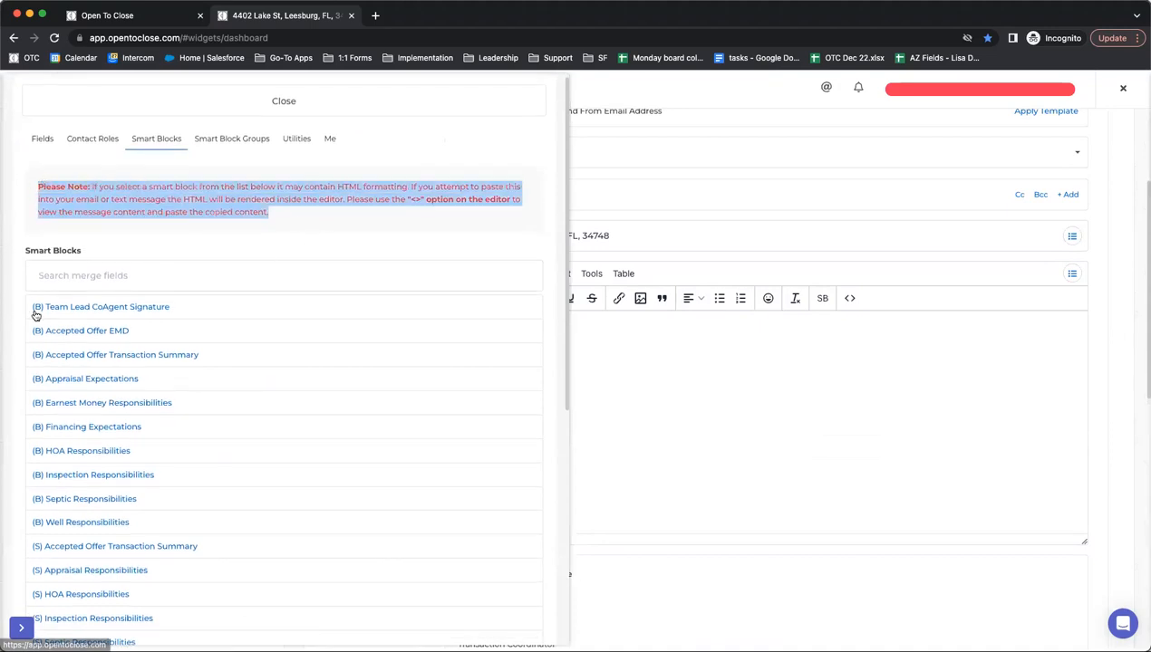
{"action": "left_click", "coordinate": [189, 240]}
- Search 'inspec', copy the Home Inspection Date & Time smart block, and view the source code
{"action": "left_click", "coordinate": [136, 281]}
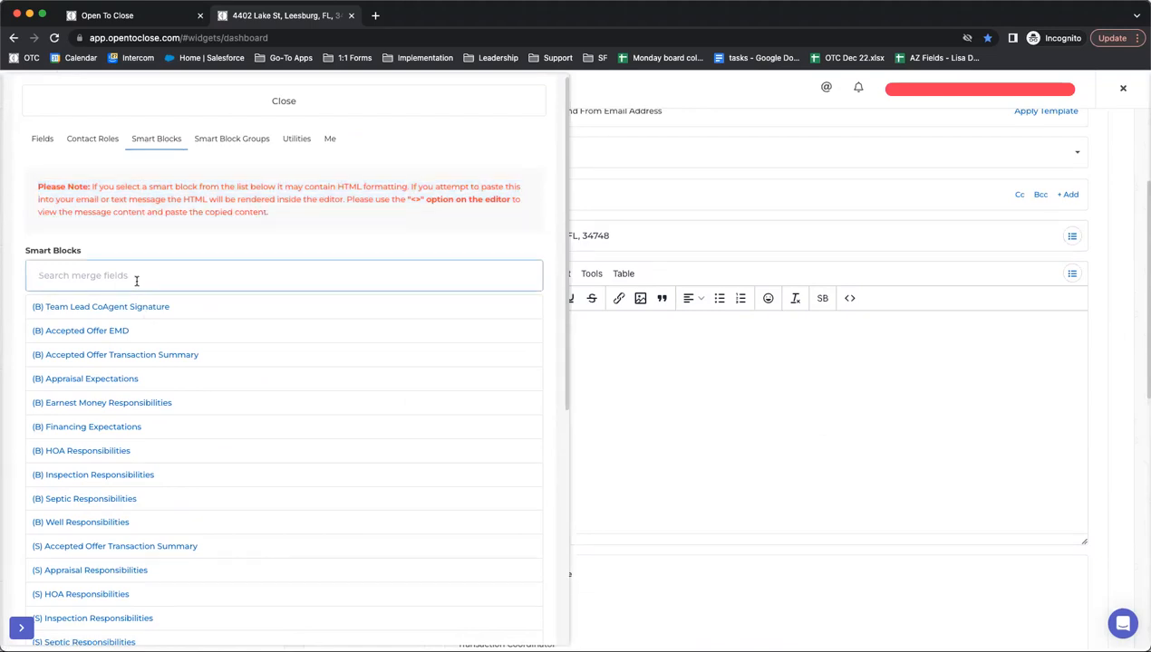
{"action": "type", "text": "inspec"}
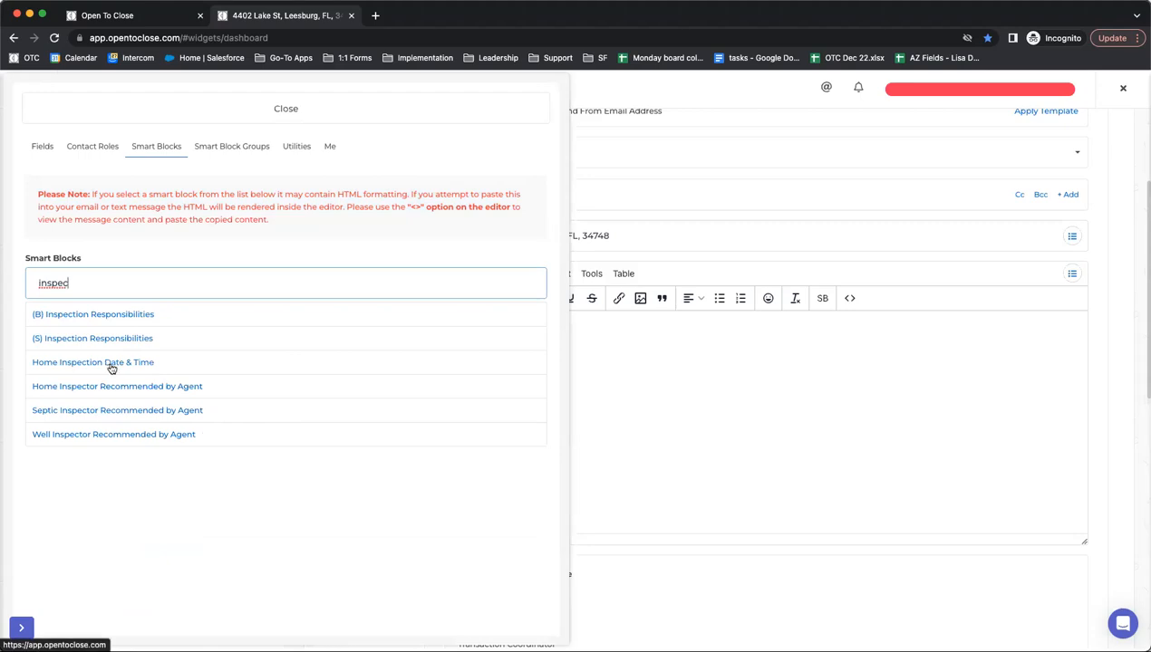
{"action": "left_click", "coordinate": [111, 365]}
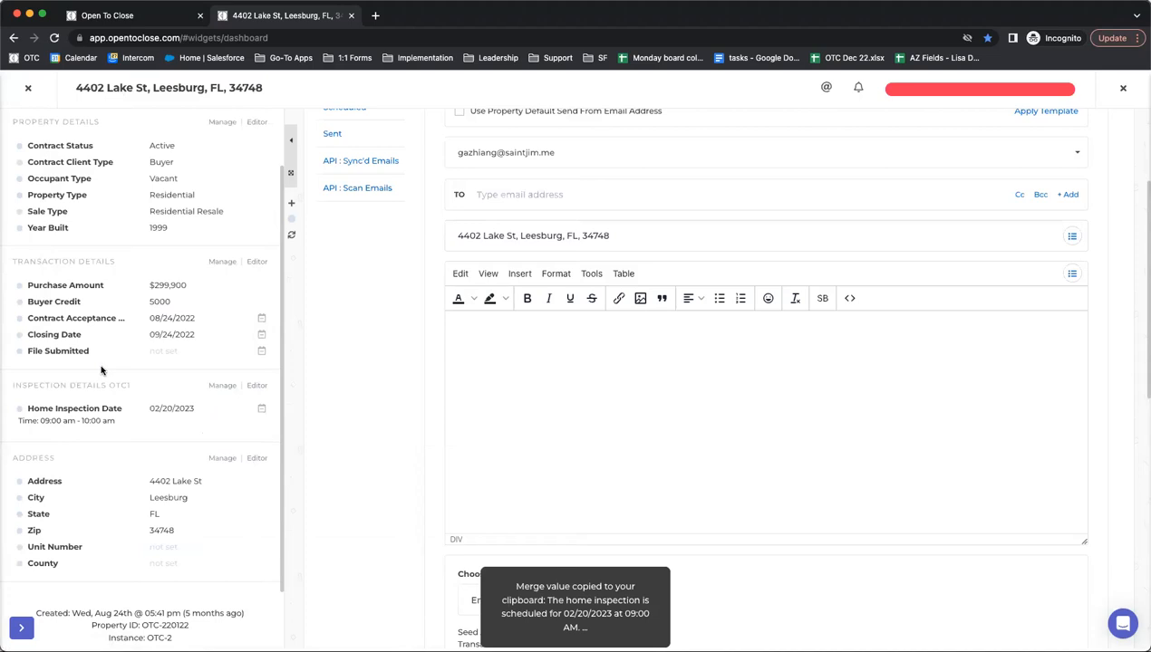
{"action": "left_click", "coordinate": [849, 298]}
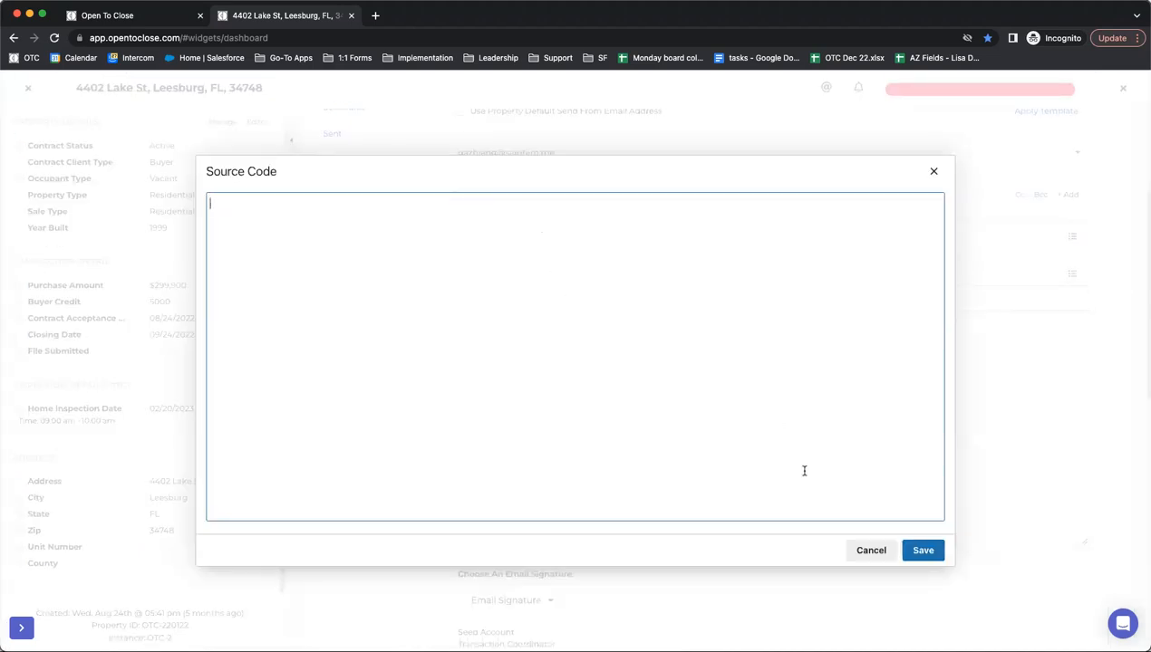
- Paste the copied smart block into the email body, then cut the pasted line out
{"action": "left_click", "coordinate": [870, 550]}
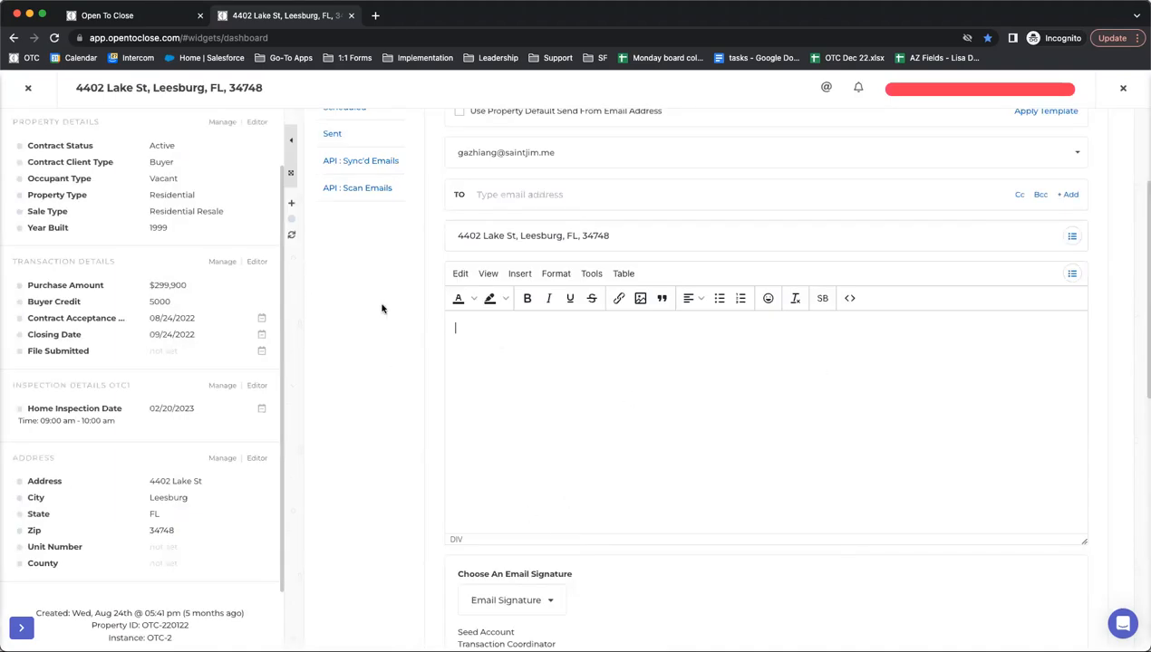
{"action": "type", "text": "<div>The home inspection is scheduled for 02/20/2023 at 09:00 AM.</div>"}
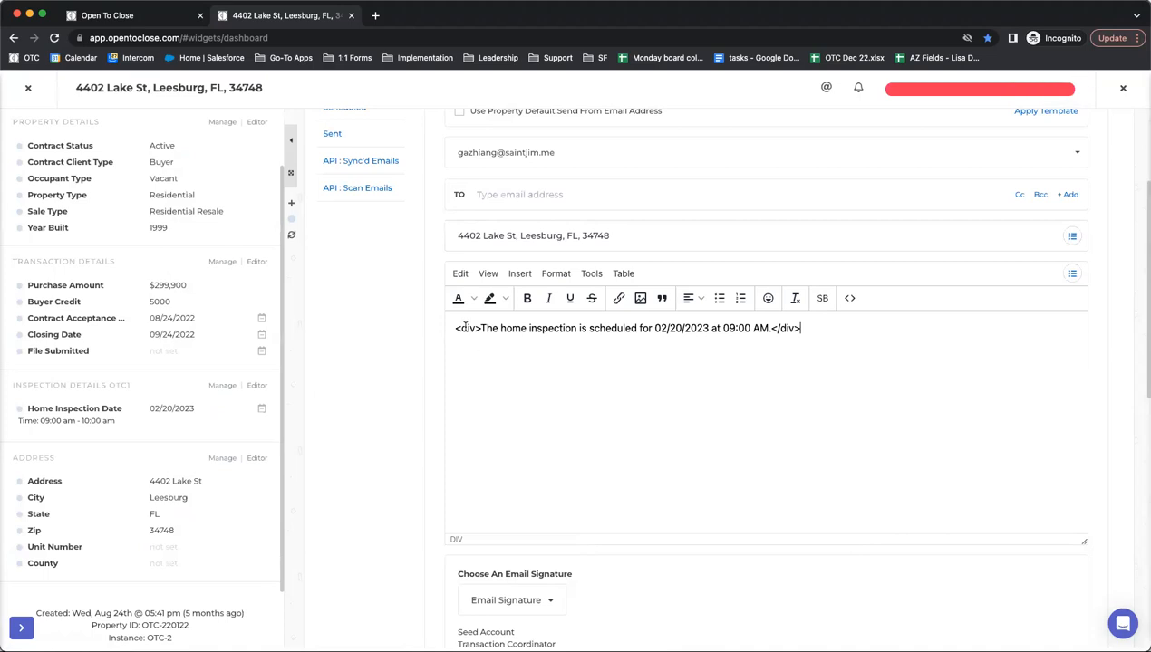
{"action": "left_click_drag", "start_coordinate": [456, 328], "coordinate": [472, 326]}
{"action": "left_click_drag", "start_coordinate": [799, 328], "coordinate": [772, 329]}
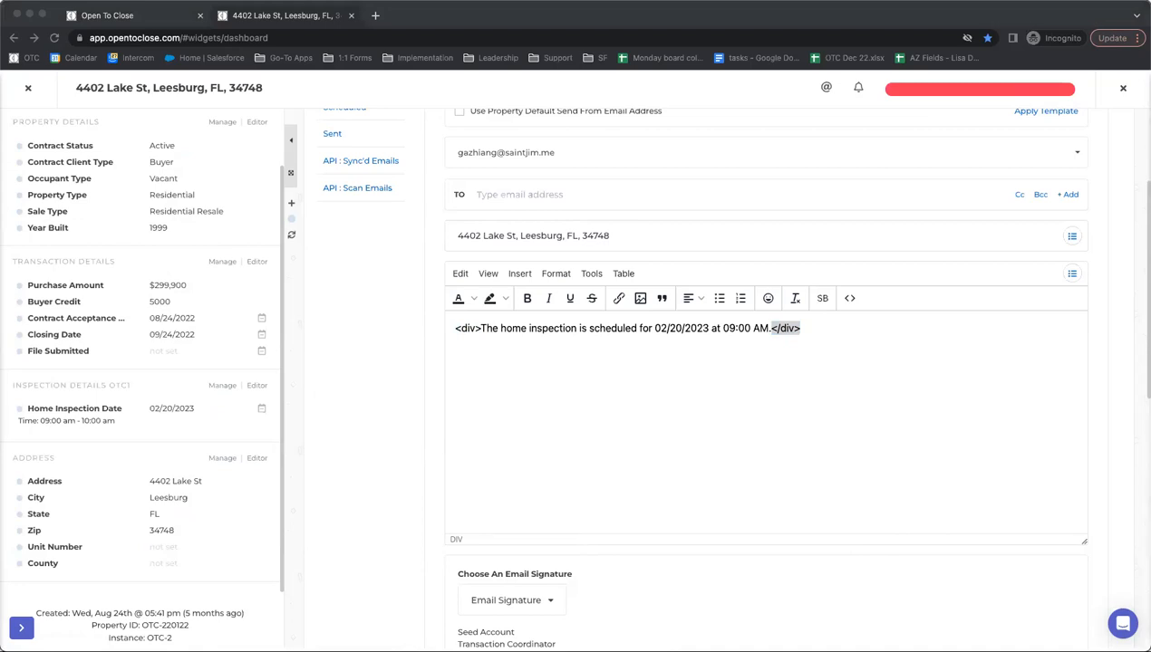
{"action": "left_click_drag", "start_coordinate": [820, 328], "coordinate": [448, 330]}
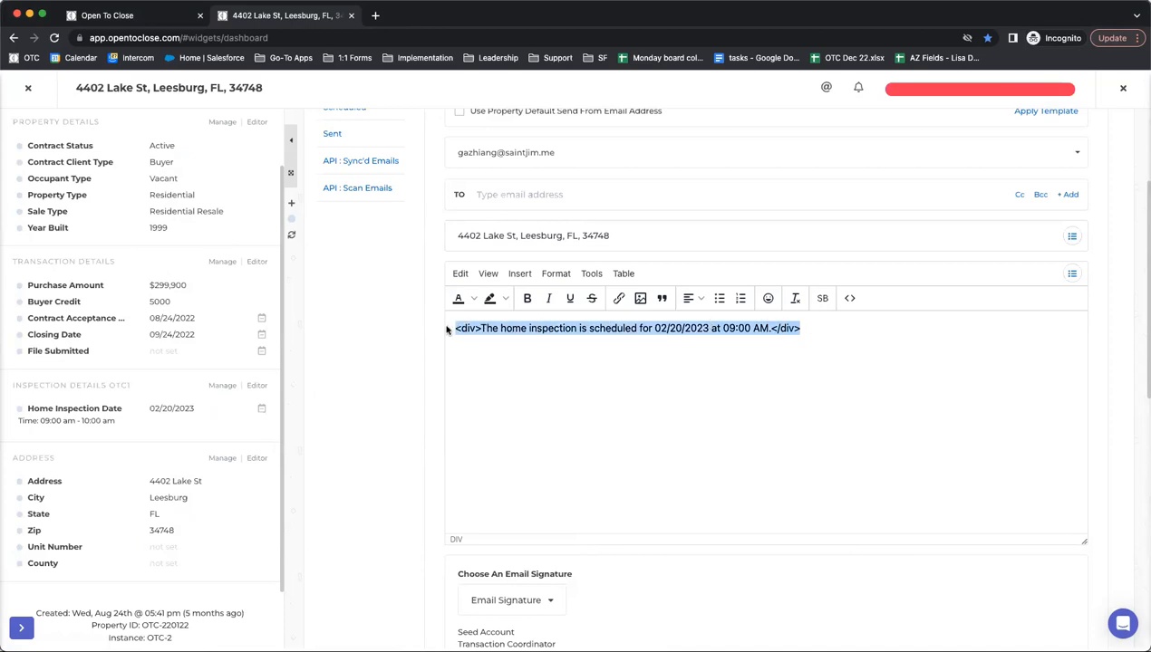
{"action": "key", "text": "super+x"}
- Paste the line into the Source Code editor, check its div tags, and save
{"action": "left_click", "coordinate": [849, 298]}
{"action": "key", "text": "super+v"}
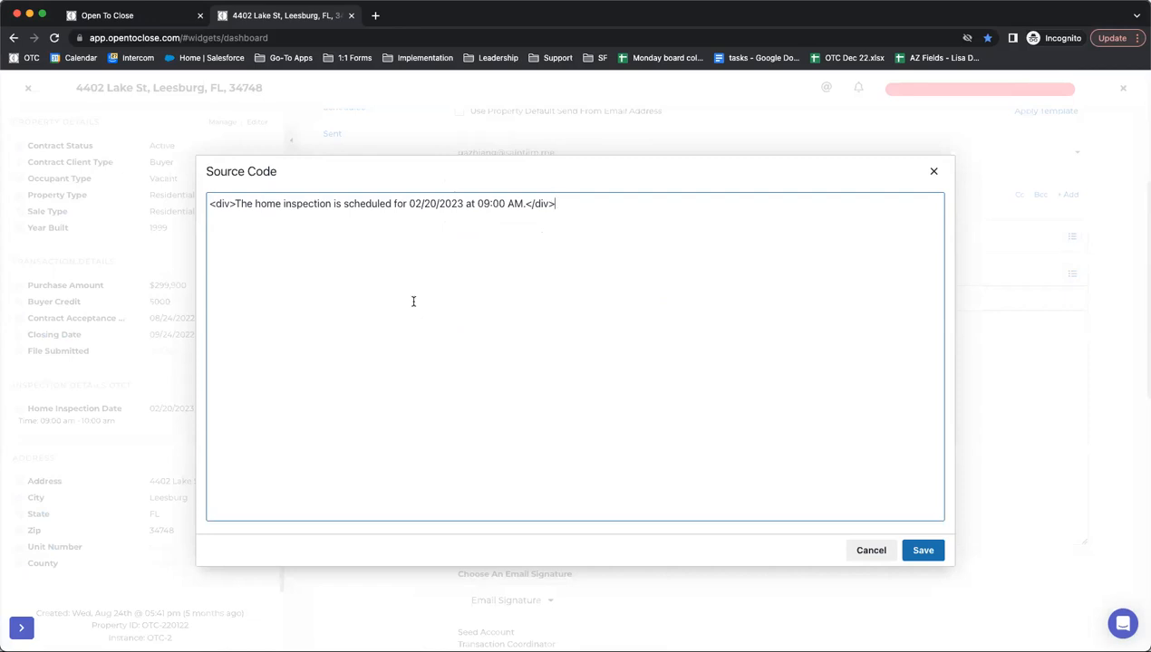
{"action": "left_click_drag", "start_coordinate": [233, 207], "coordinate": [206, 210]}
{"action": "left_click", "coordinate": [779, 222]}
{"action": "left_click_drag", "start_coordinate": [235, 203], "coordinate": [188, 207]}
{"action": "left_click_drag", "start_coordinate": [589, 201], "coordinate": [522, 205]}
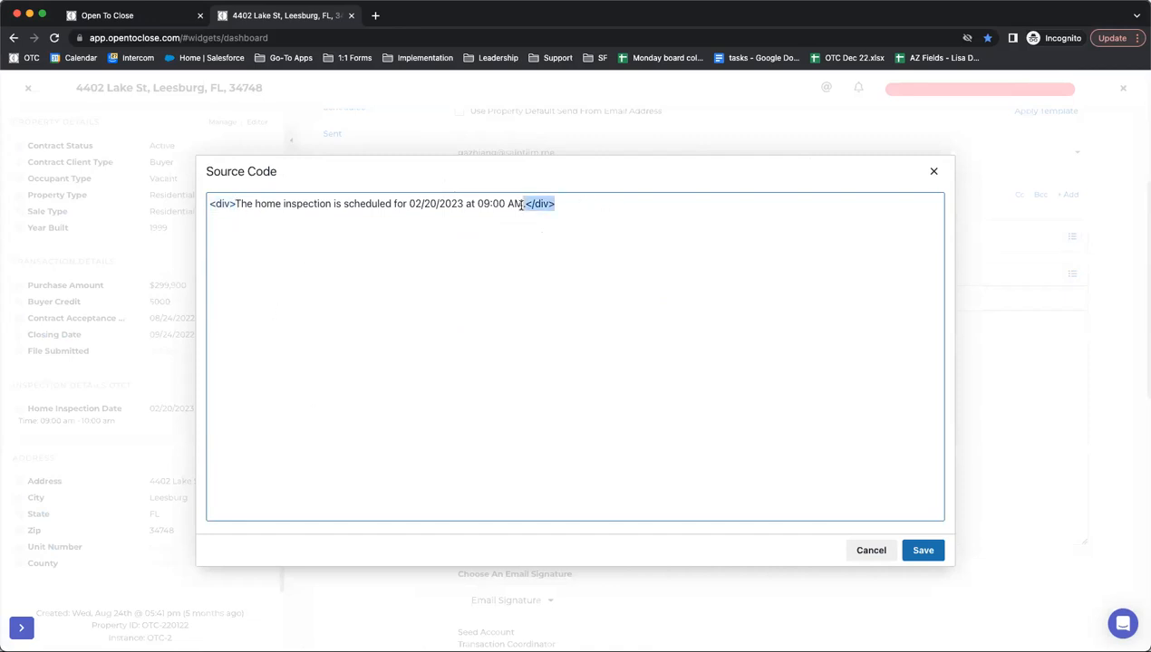
{"action": "left_click", "coordinate": [917, 553]}
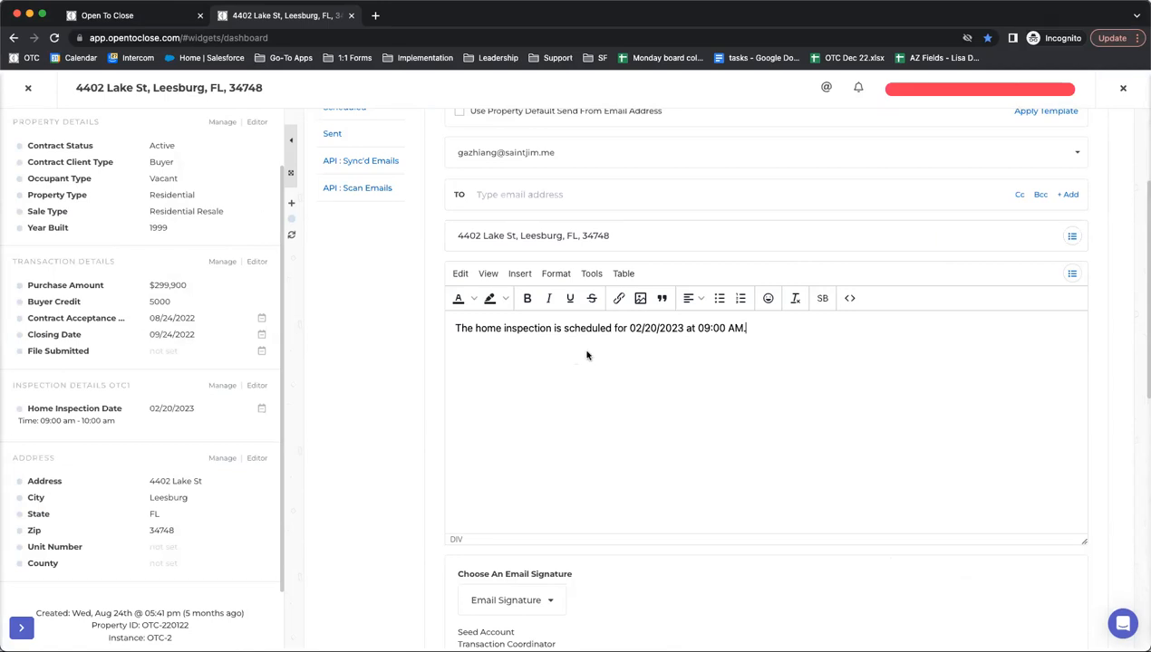
- Recheck the source and confirm the body shows the 02/20/2023 09:00 AM inspection sentence
{"action": "left_click", "coordinate": [849, 298]}
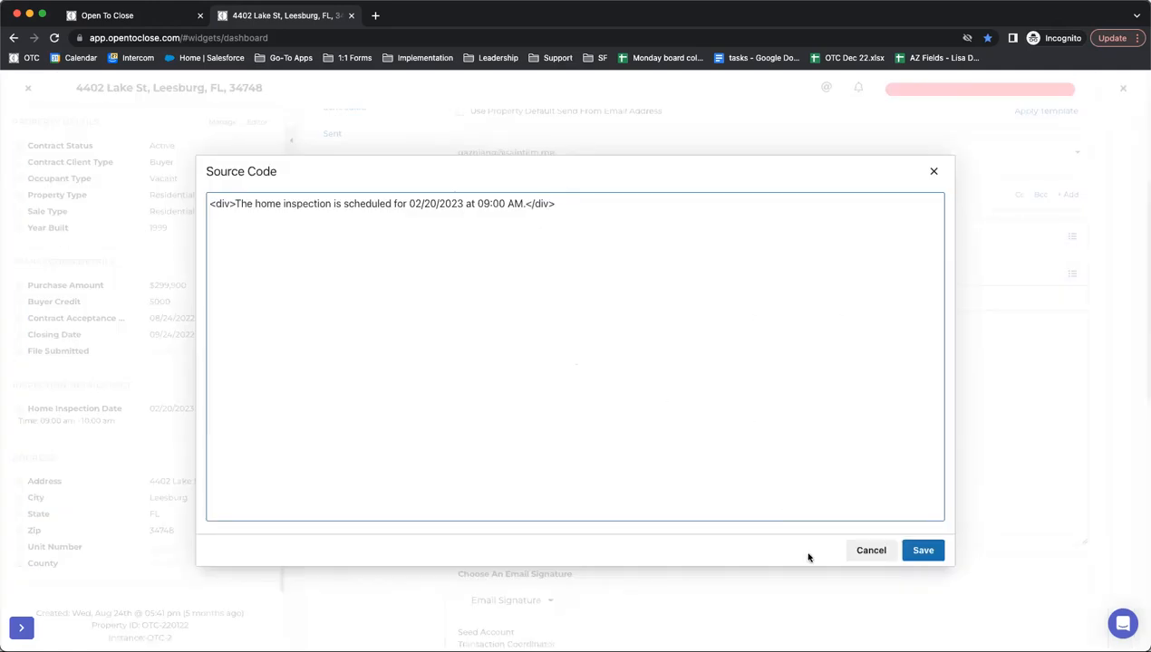
{"action": "left_click", "coordinate": [920, 550]}
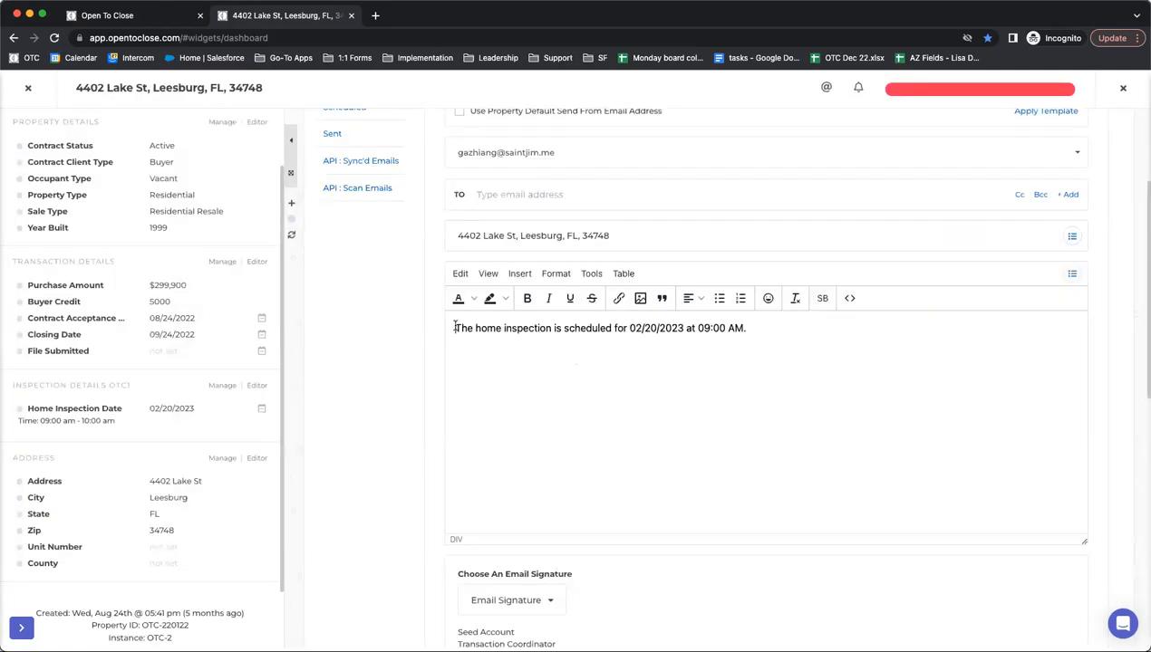
{"action": "left_click_drag", "start_coordinate": [454, 328], "coordinate": [773, 328]}
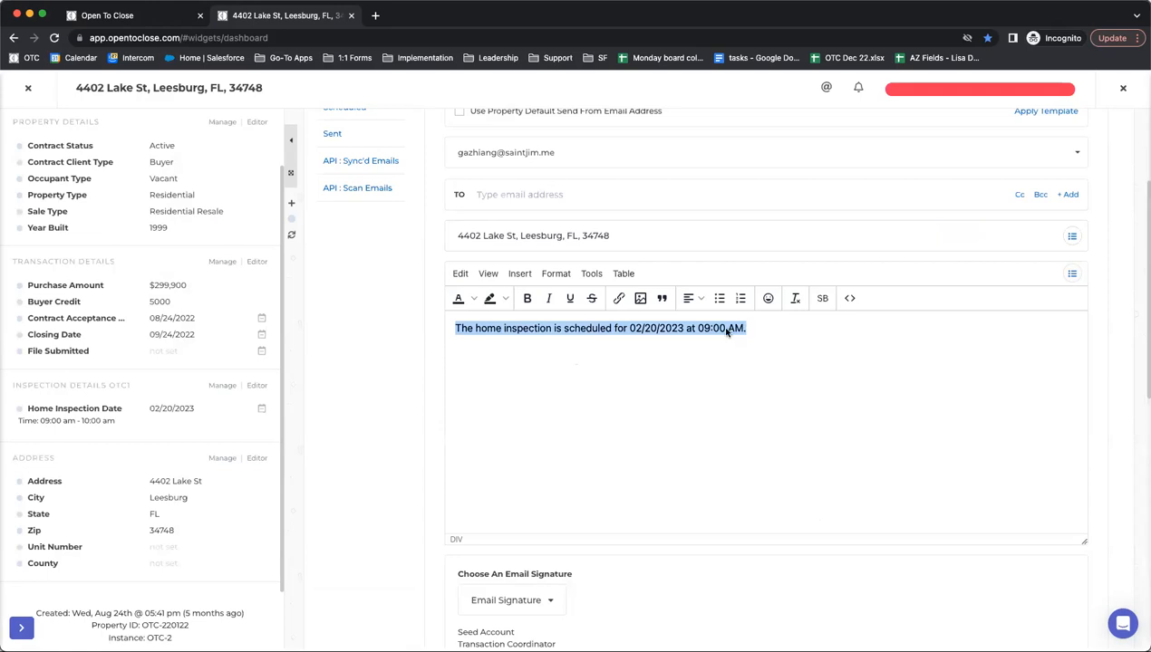
{"action": "left_click", "coordinate": [768, 328]}
{"action": "left_click", "coordinate": [735, 329]}
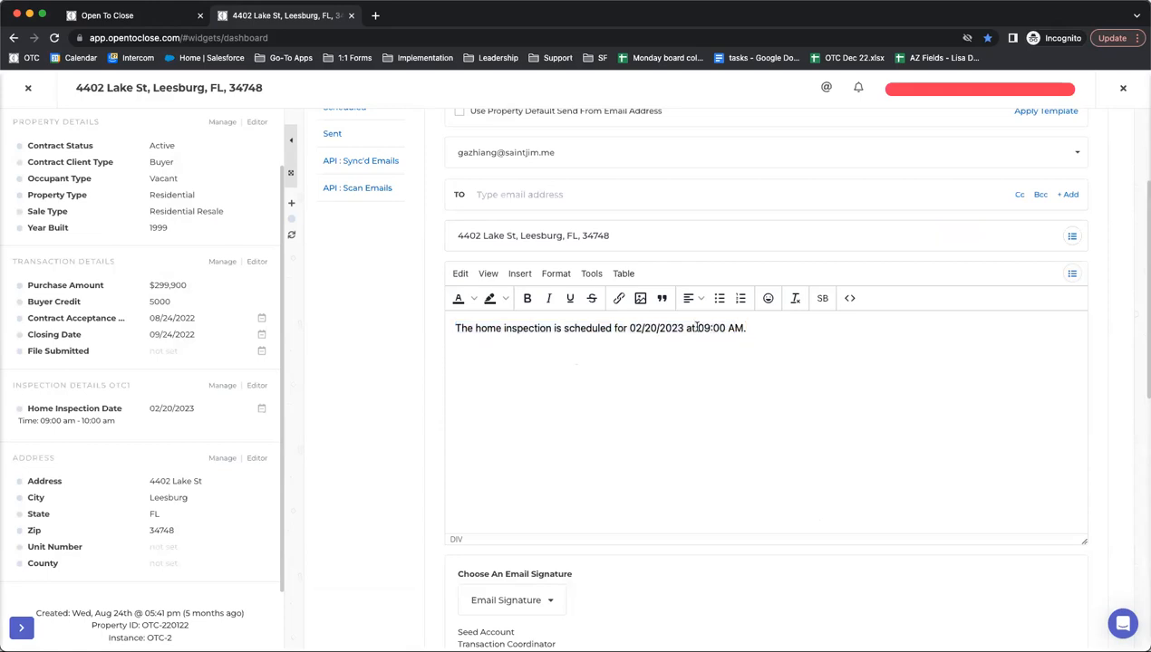
{"action": "left_click_drag", "start_coordinate": [697, 328], "coordinate": [751, 329]}
{"action": "left_click", "coordinate": [646, 454]}
{"action": "left_click_drag", "start_coordinate": [633, 328], "coordinate": [679, 328]}
- Review the Home Inspection Date & Time smart block's merge fields, then go to Properties
{"action": "left_click", "coordinate": [151, 16]}
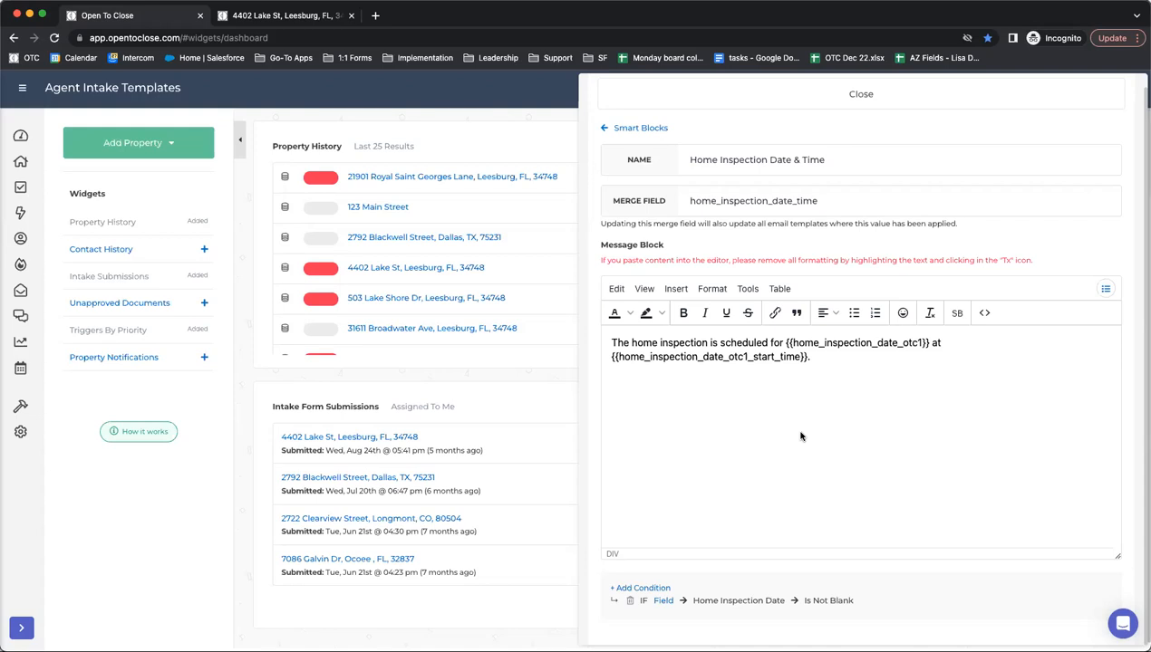
{"action": "left_click", "coordinate": [1101, 288]}
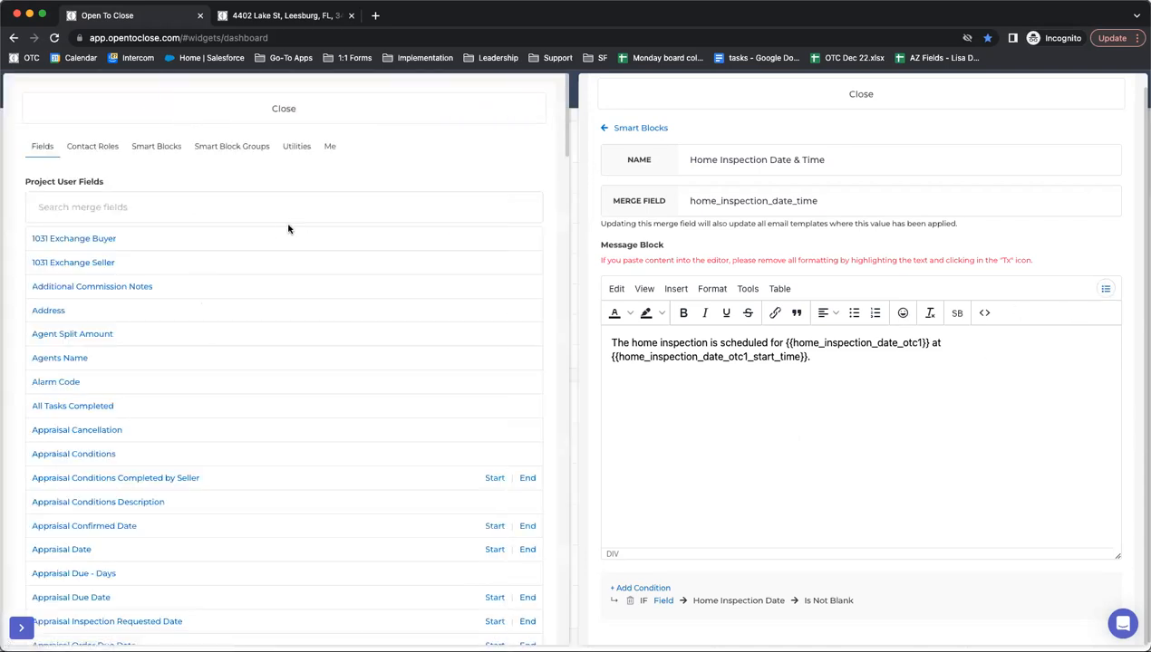
{"action": "scroll", "coordinate": [268, 221], "scroll_direction": "down", "scroll_amount": 5}
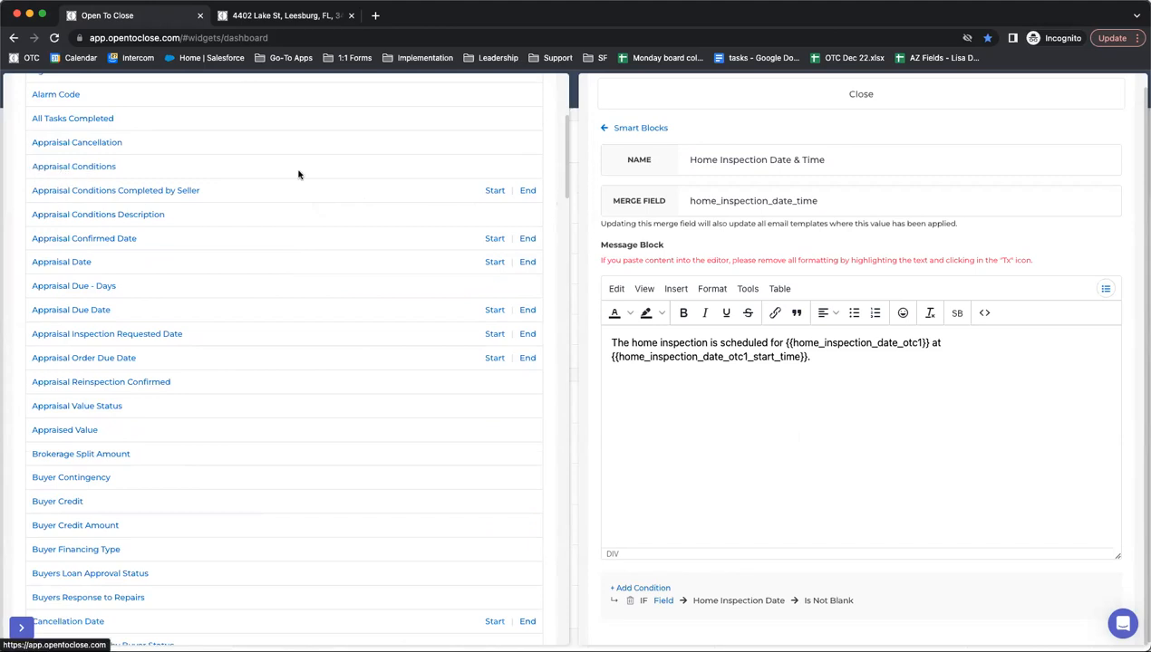
{"action": "scroll", "coordinate": [388, 329], "scroll_direction": "up", "scroll_amount": 5}
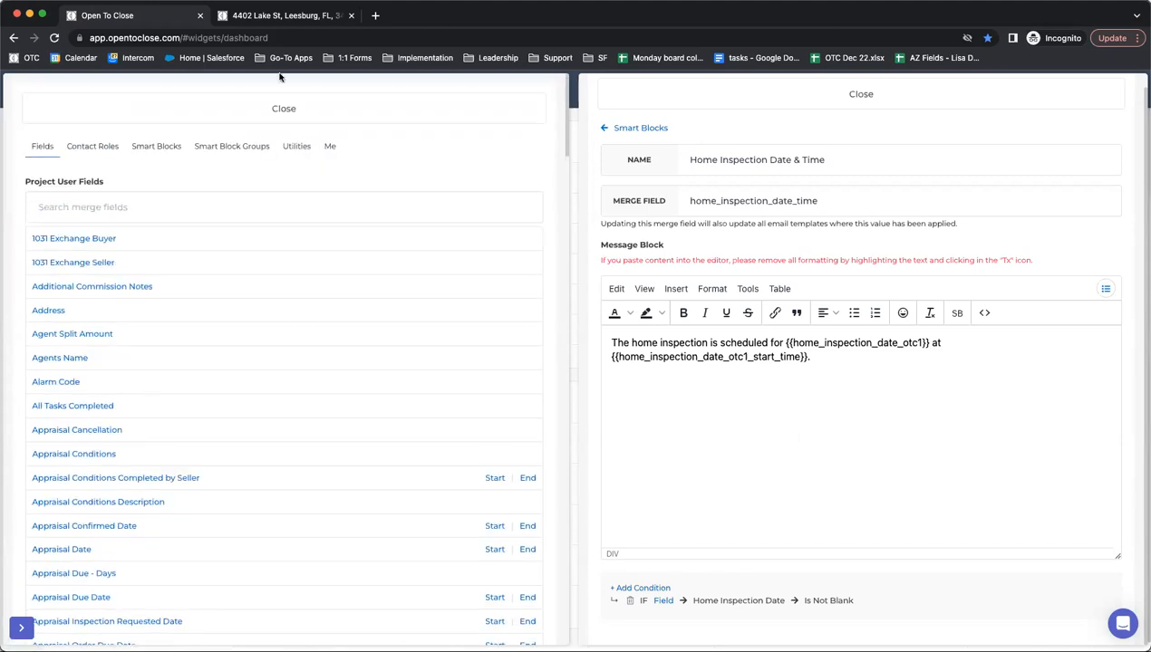
{"action": "left_click", "coordinate": [381, 110]}
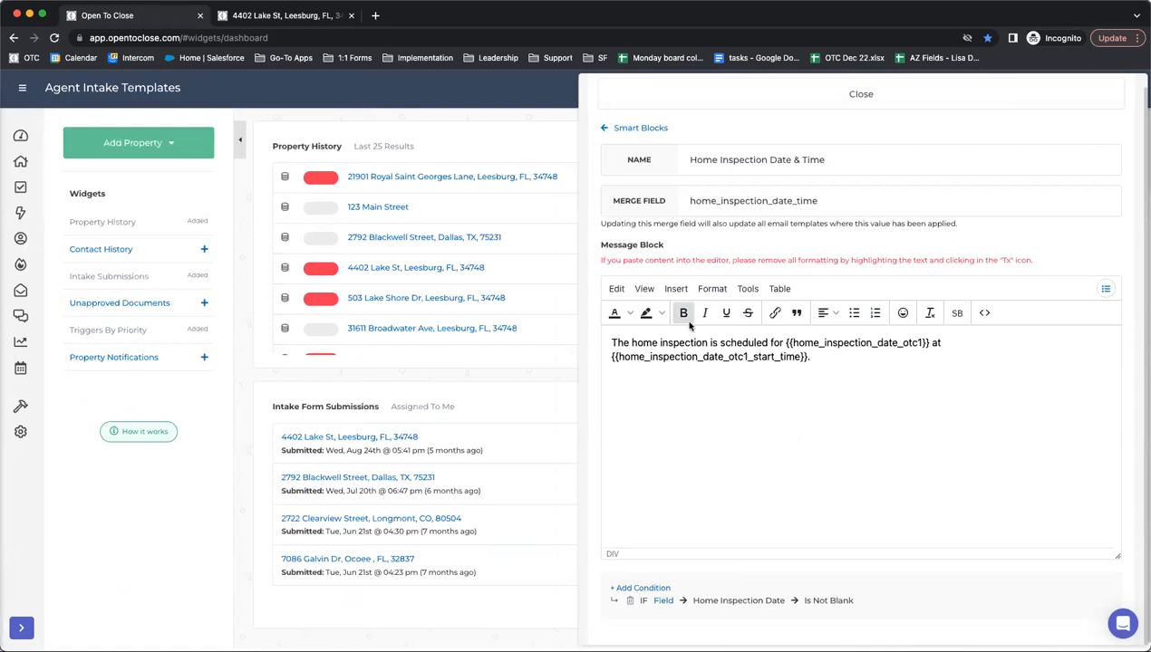
{"action": "left_click", "coordinate": [683, 104]}
{"action": "left_click", "coordinate": [21, 162]}
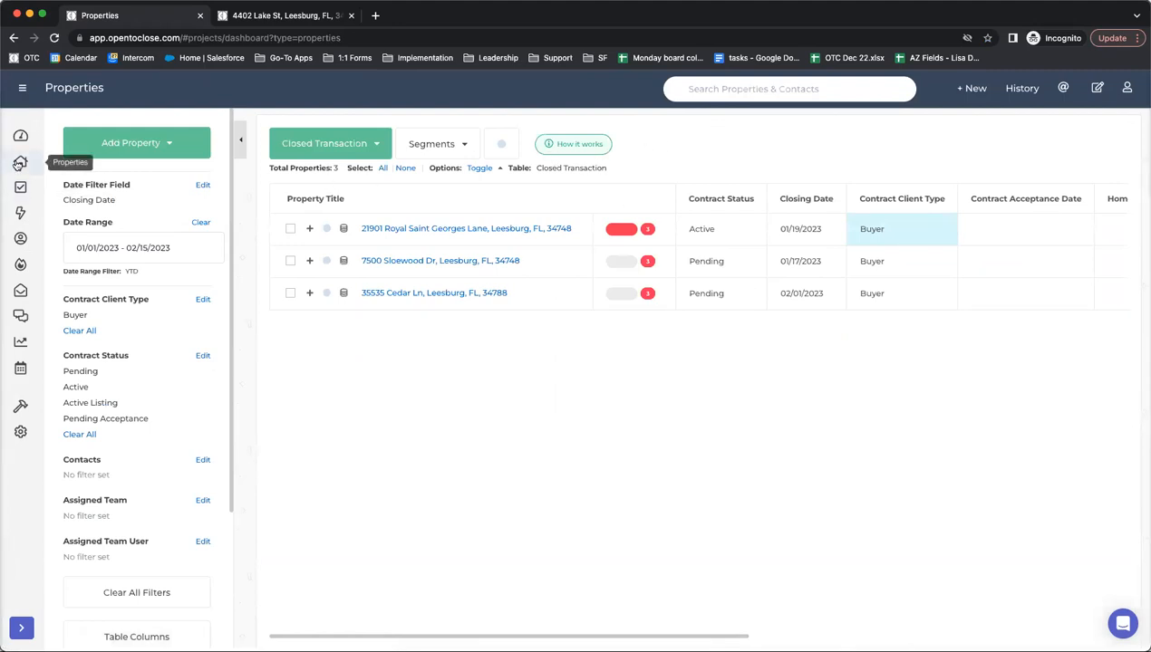
{"action": "left_click", "coordinate": [30, 184]}
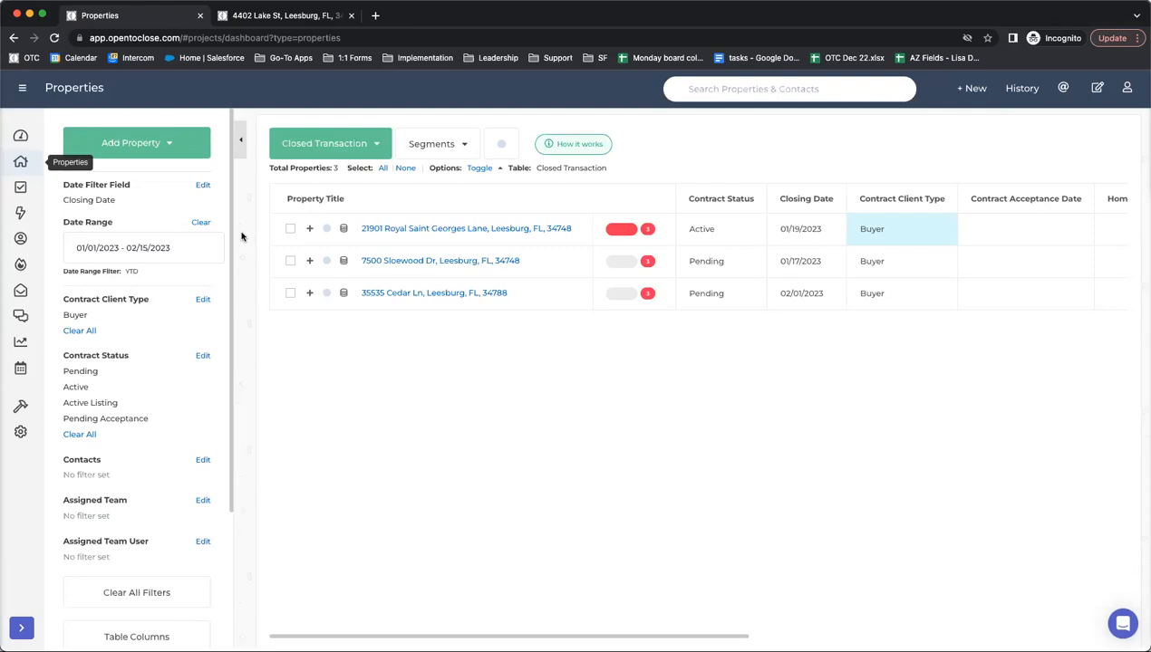
{"action": "left_click", "coordinate": [1017, 88]}
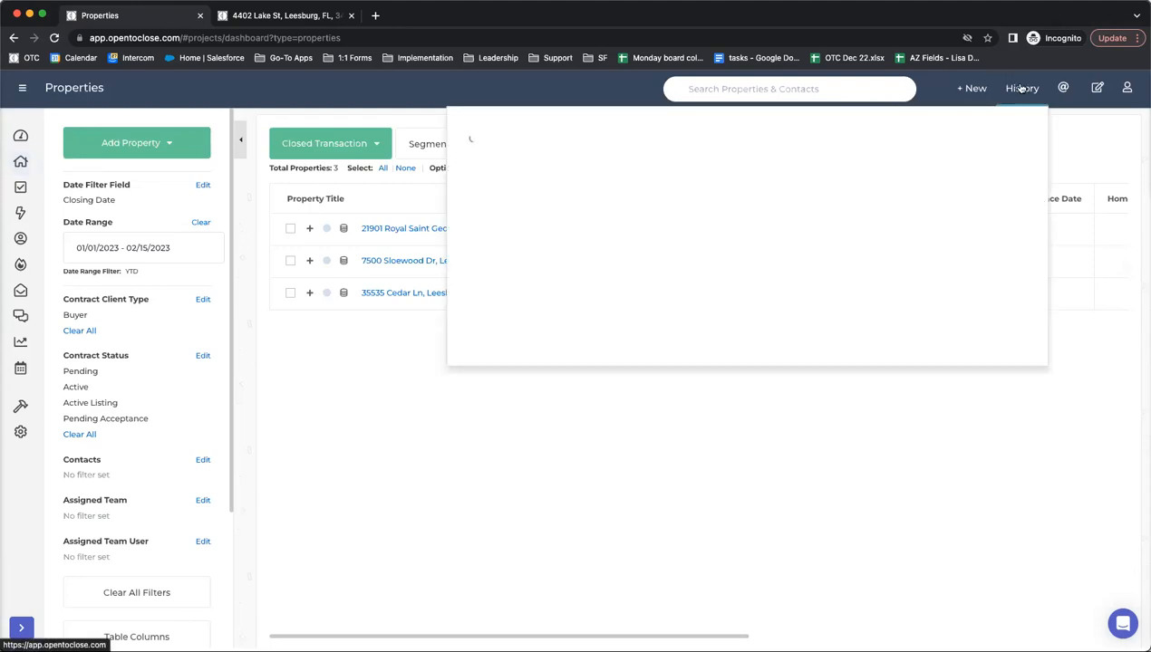
{"action": "left_click", "coordinate": [22, 138]}
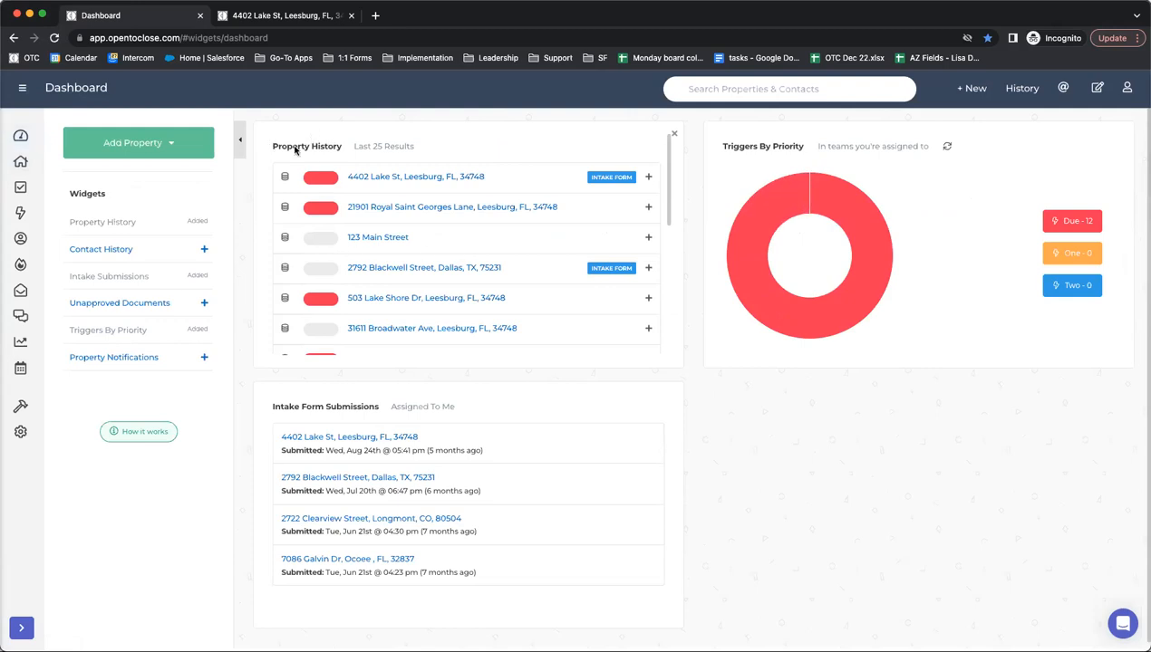
{"action": "left_click", "coordinate": [1018, 88]}
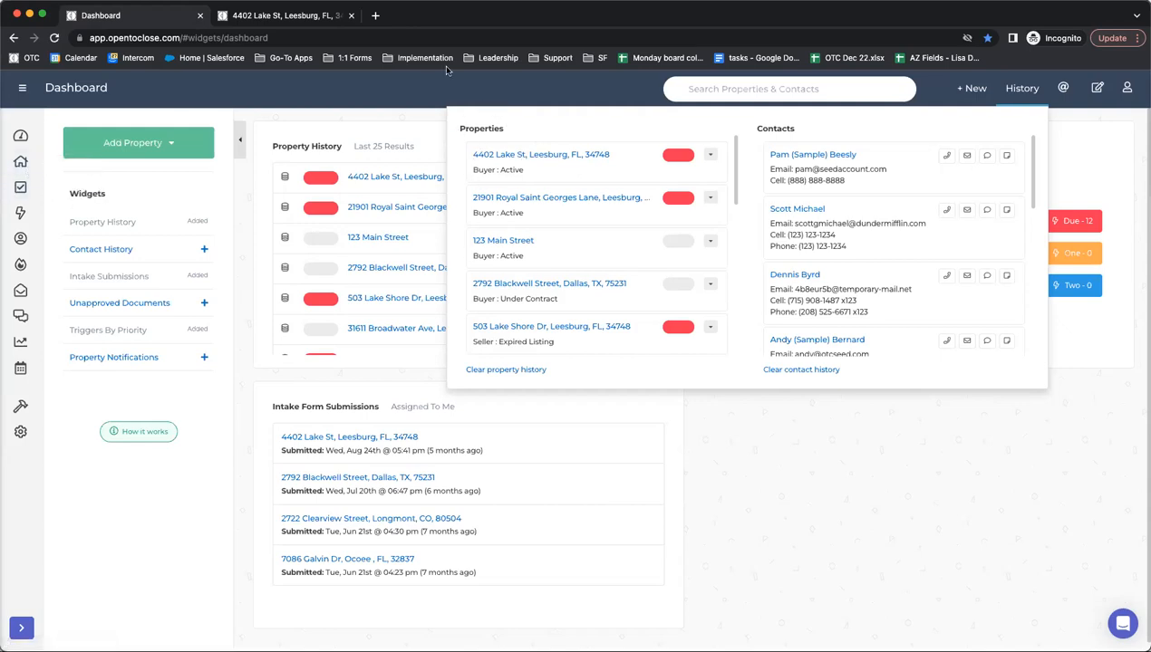
{"action": "left_click", "coordinate": [1010, 90]}
{"action": "left_click", "coordinate": [1010, 93]}
{"action": "left_click", "coordinate": [1023, 88]}
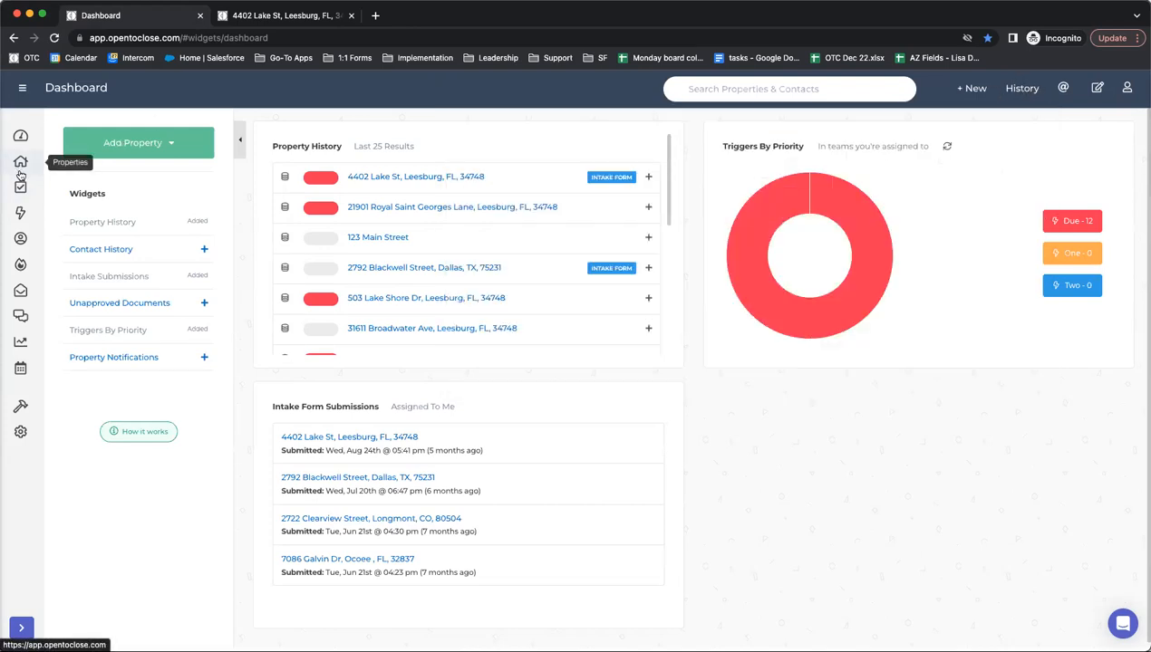
{"action": "left_click", "coordinate": [20, 163]}
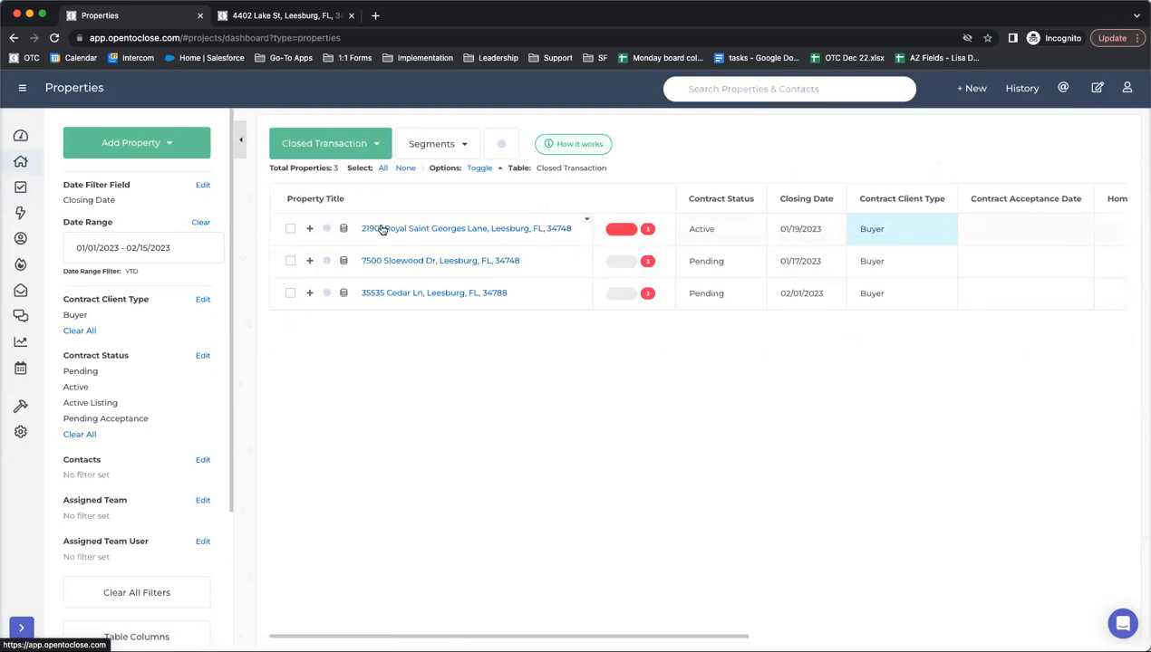
{"action": "left_click", "coordinate": [22, 138]}
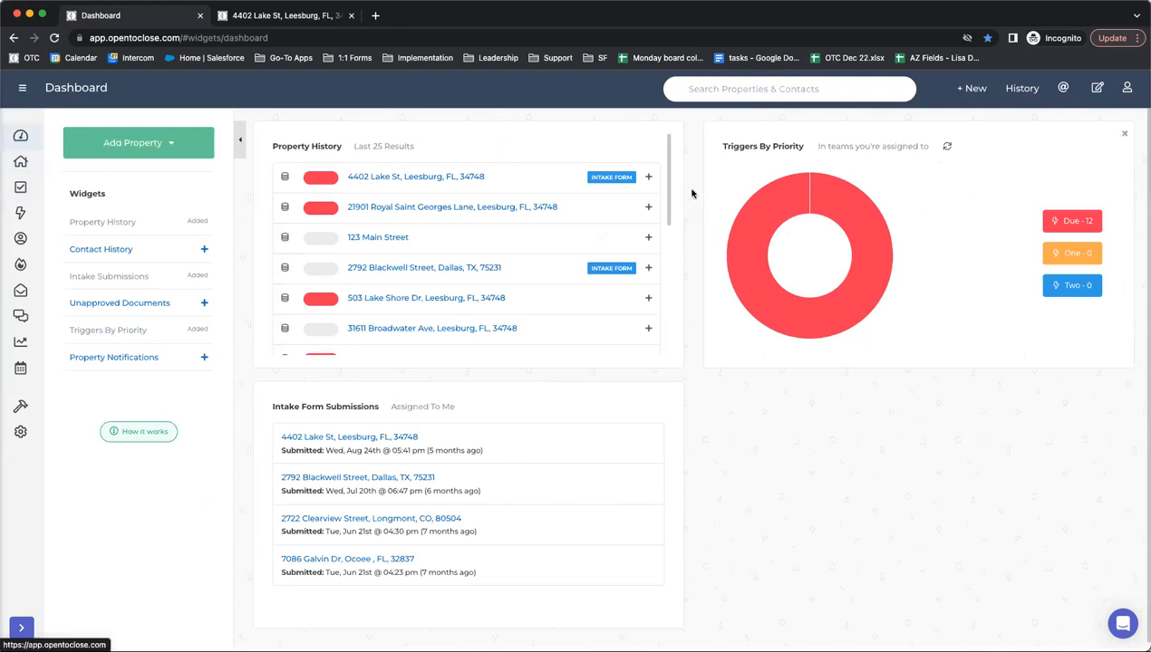
{"action": "left_click", "coordinate": [20, 162]}
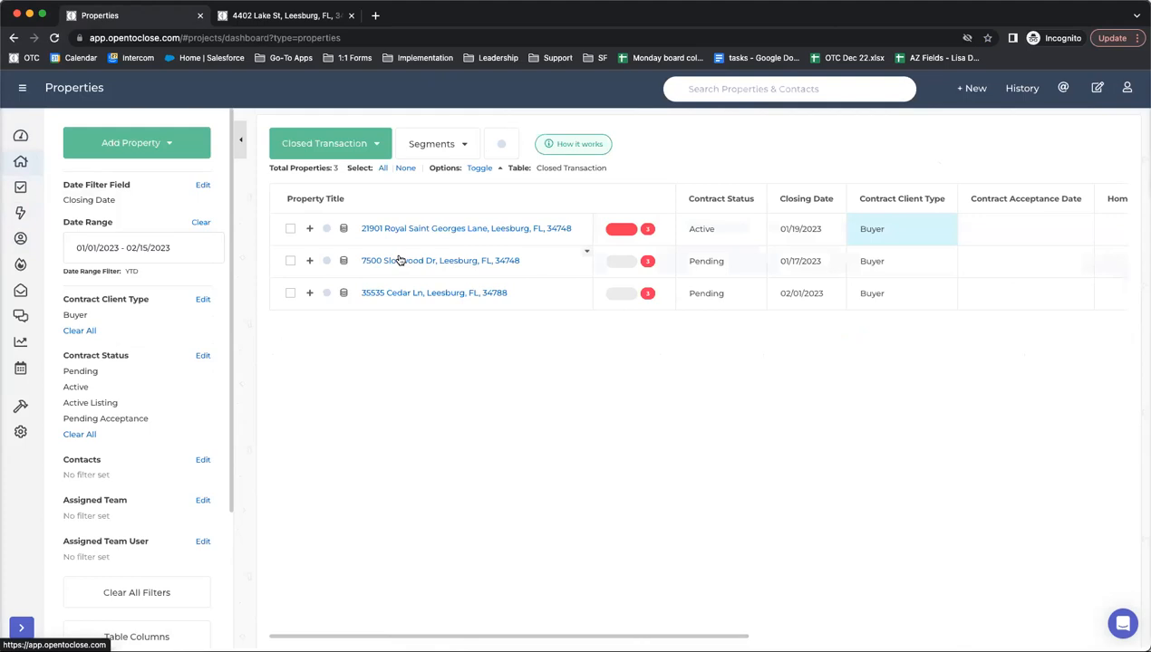
{"action": "left_click", "coordinate": [331, 145]}
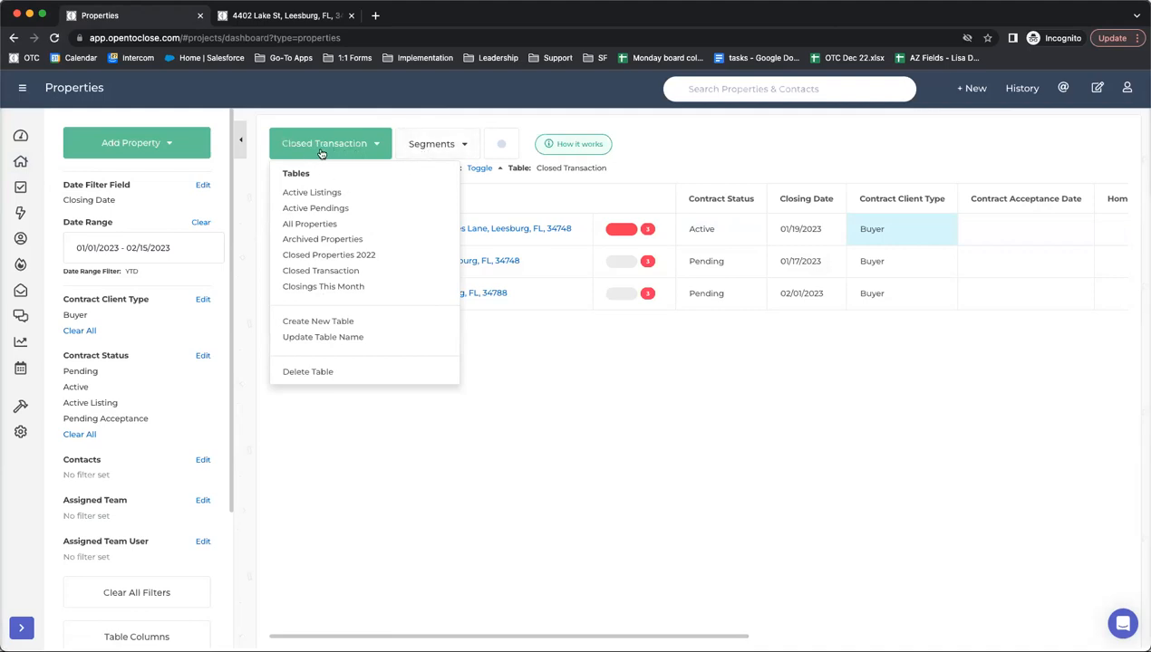
{"action": "left_click", "coordinate": [392, 459]}
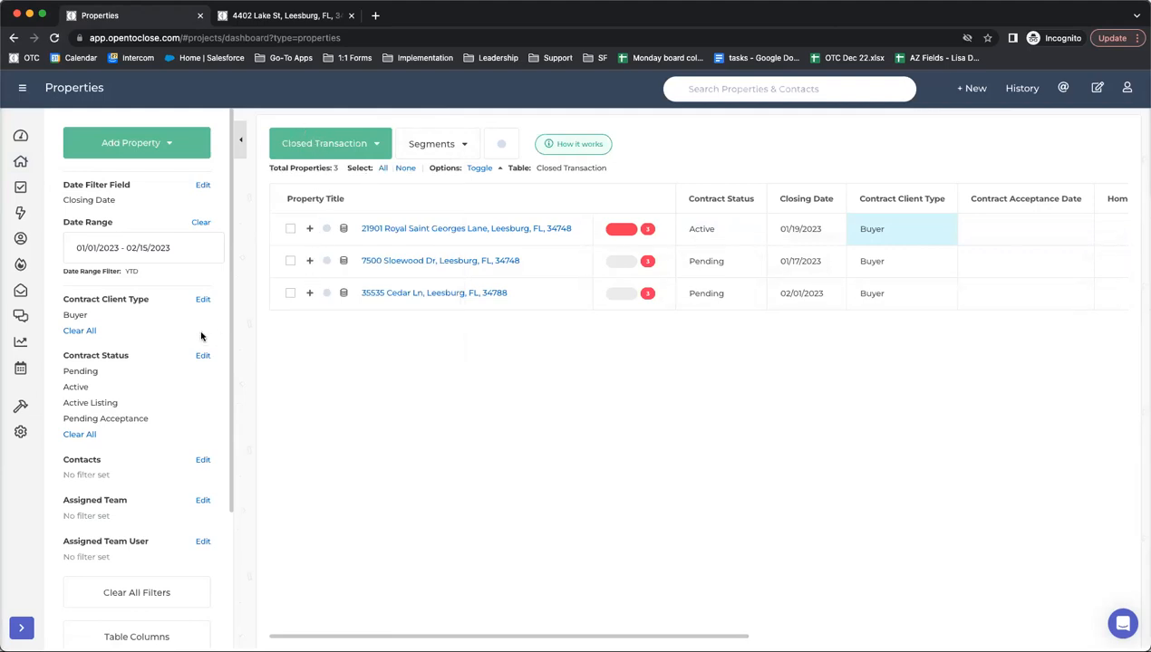
{"action": "left_click", "coordinate": [316, 146]}
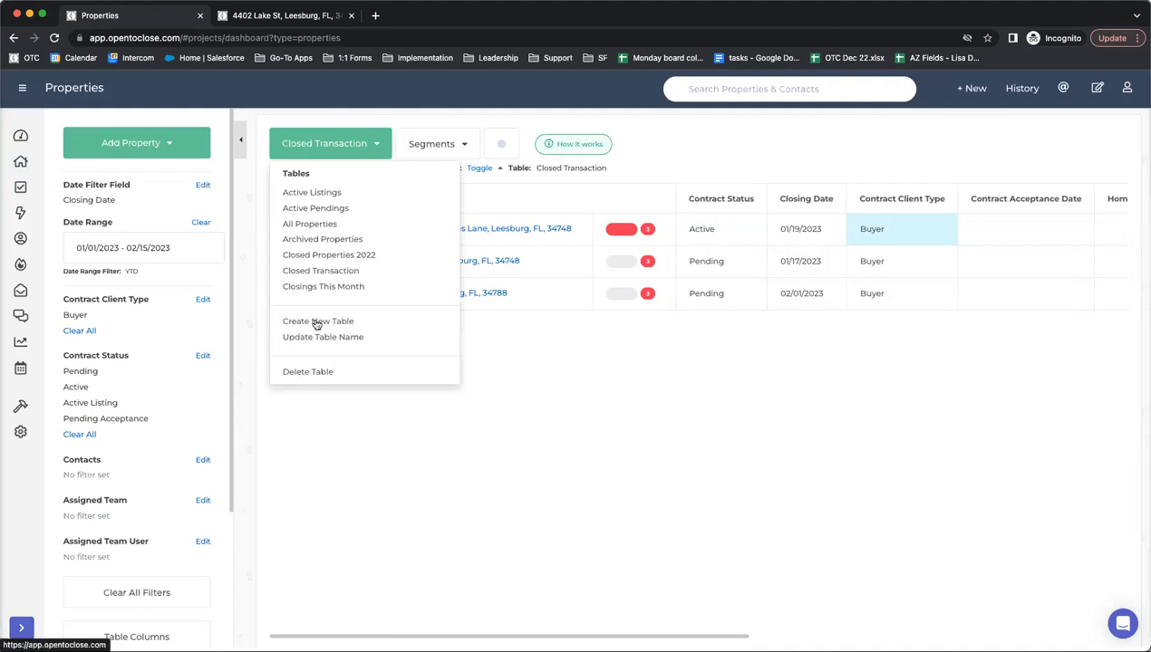
{"action": "left_click", "coordinate": [264, 462]}
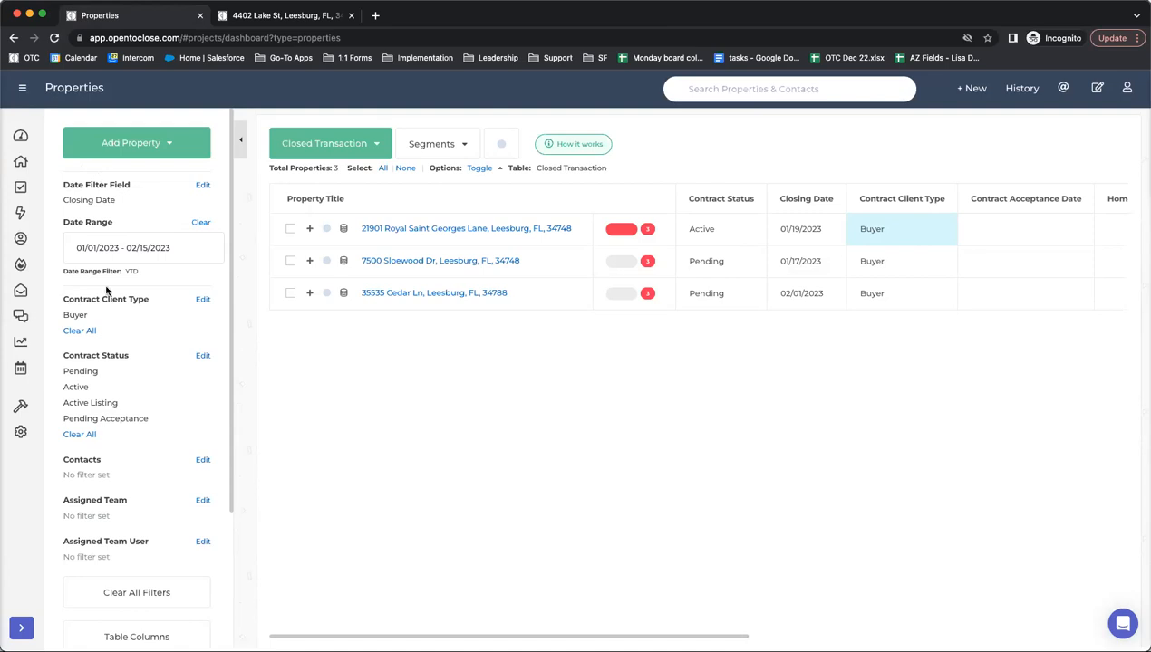
{"action": "left_click", "coordinate": [240, 141]}
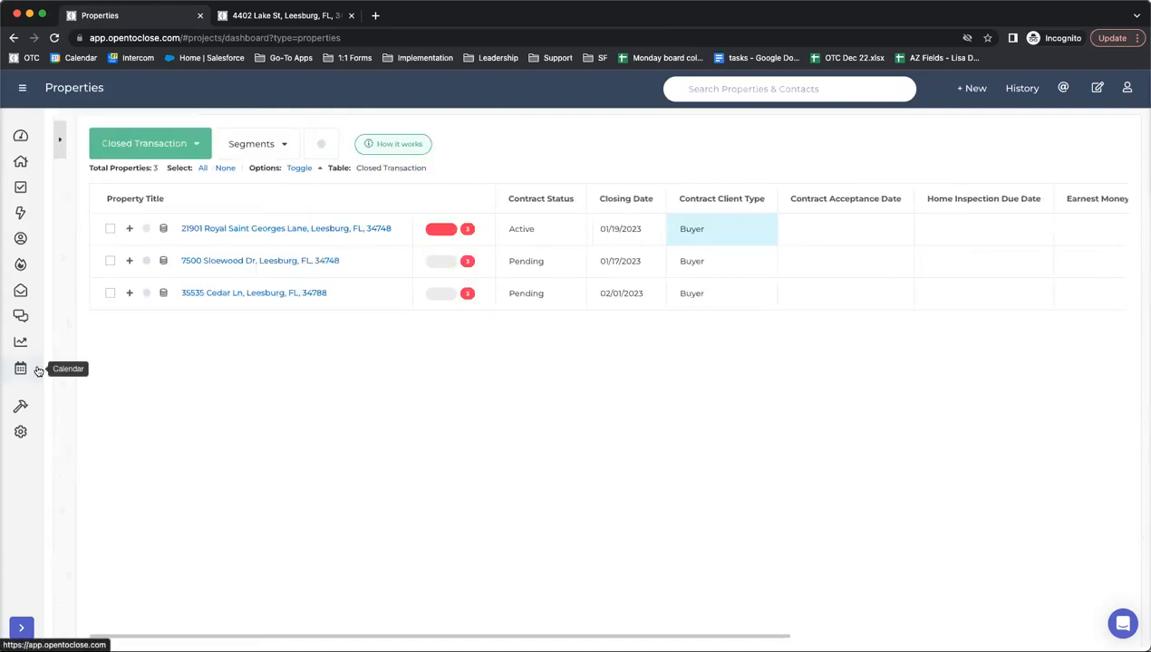
{"action": "left_click", "coordinate": [59, 139]}
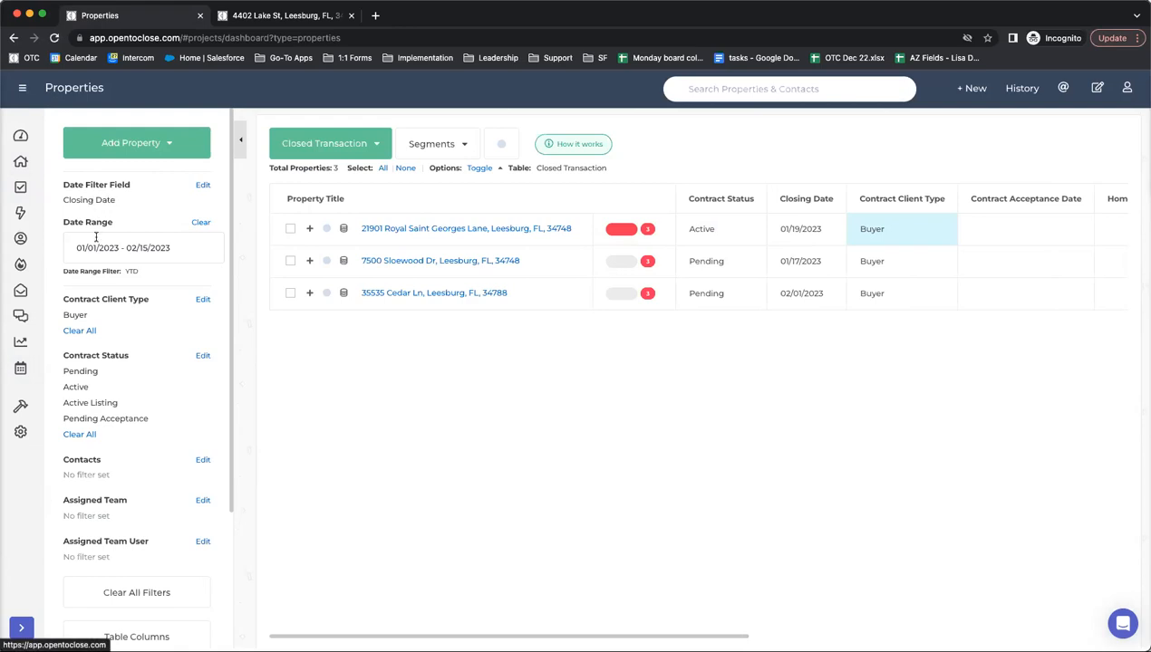
{"action": "left_click", "coordinate": [157, 247]}
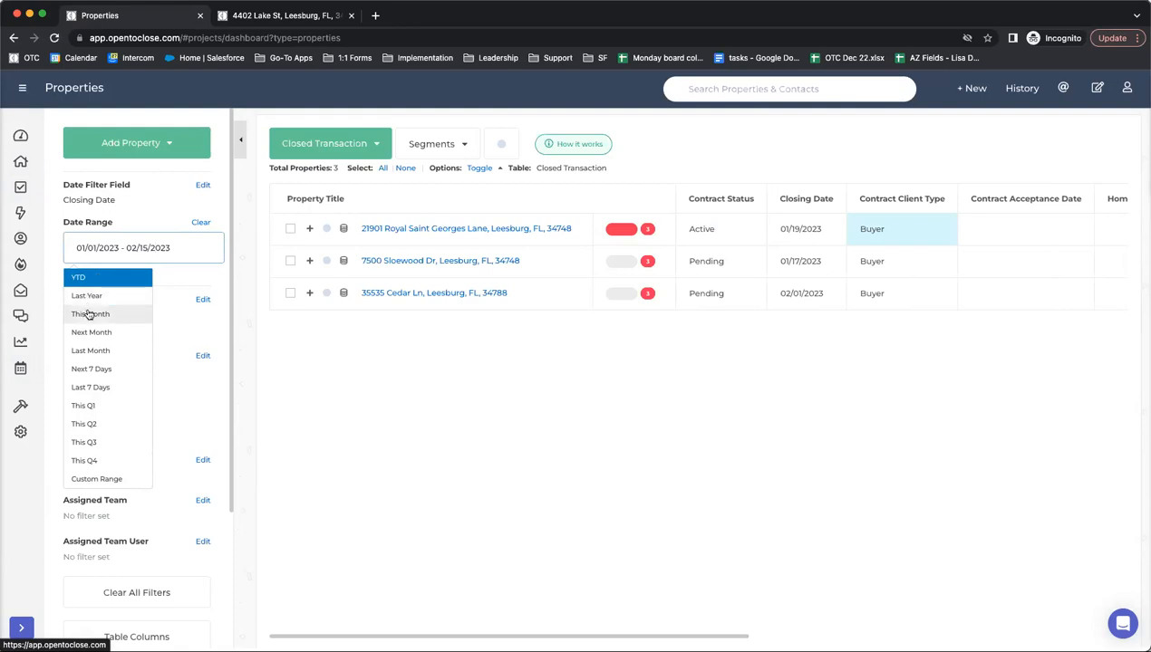
{"action": "left_click", "coordinate": [112, 207]}
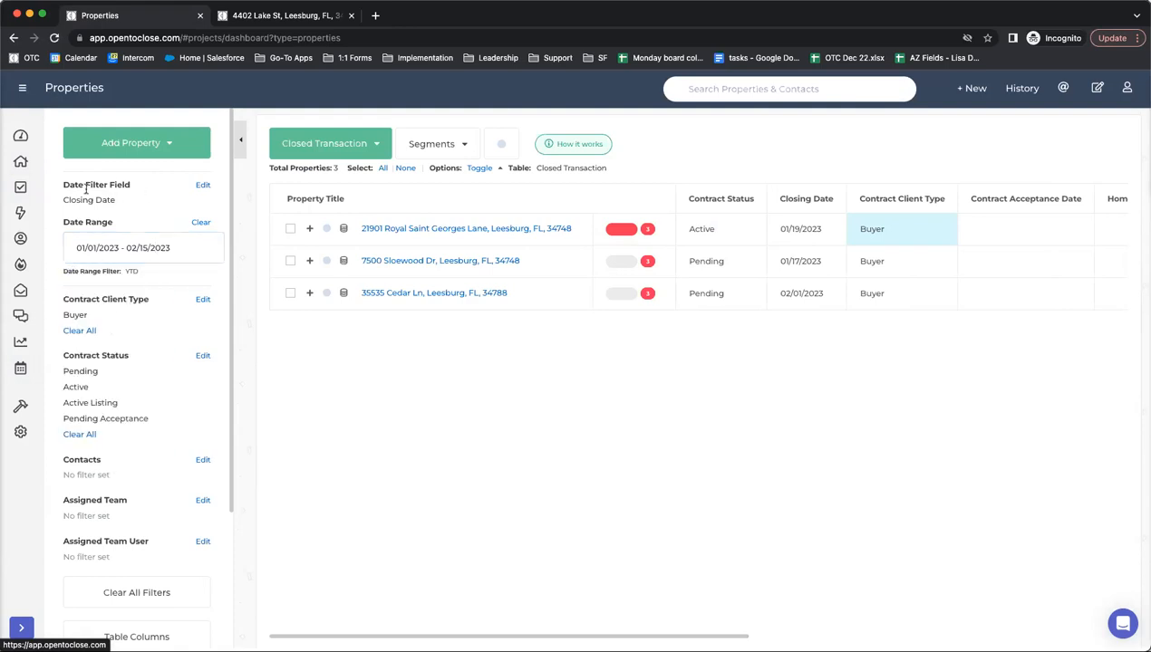
{"action": "left_click", "coordinate": [203, 184]}
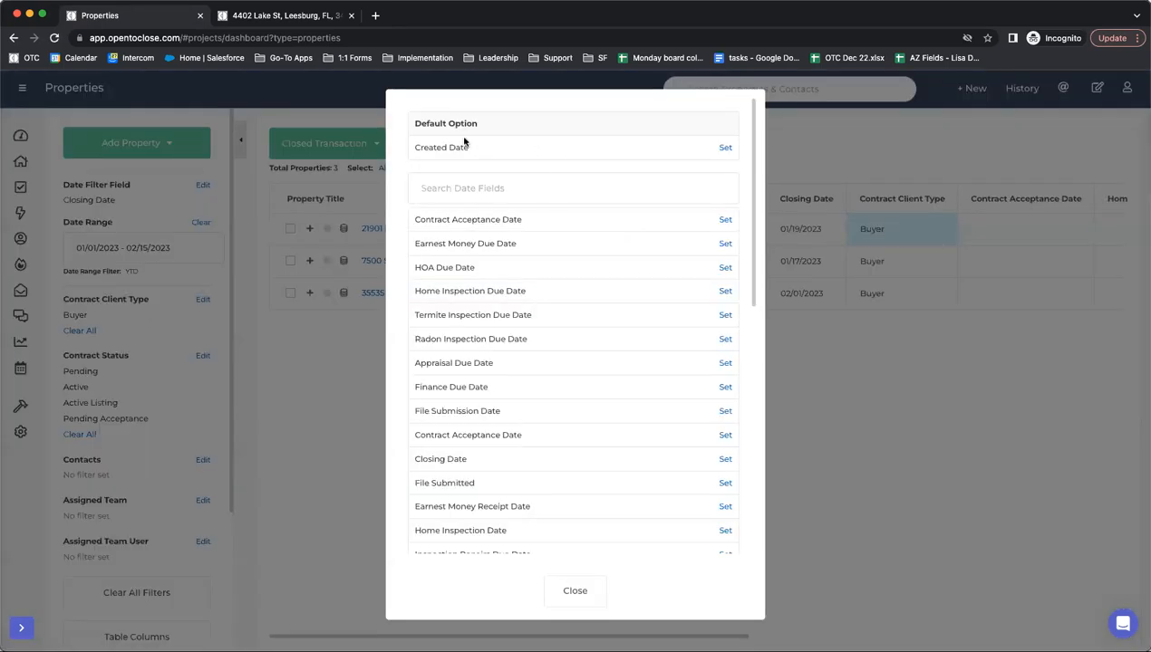
{"action": "left_click_drag", "start_coordinate": [492, 150], "coordinate": [404, 149]}
{"action": "left_click_drag", "start_coordinate": [499, 148], "coordinate": [430, 147]}
{"action": "left_click", "coordinate": [116, 196]}
{"action": "left_click", "coordinate": [575, 591]}
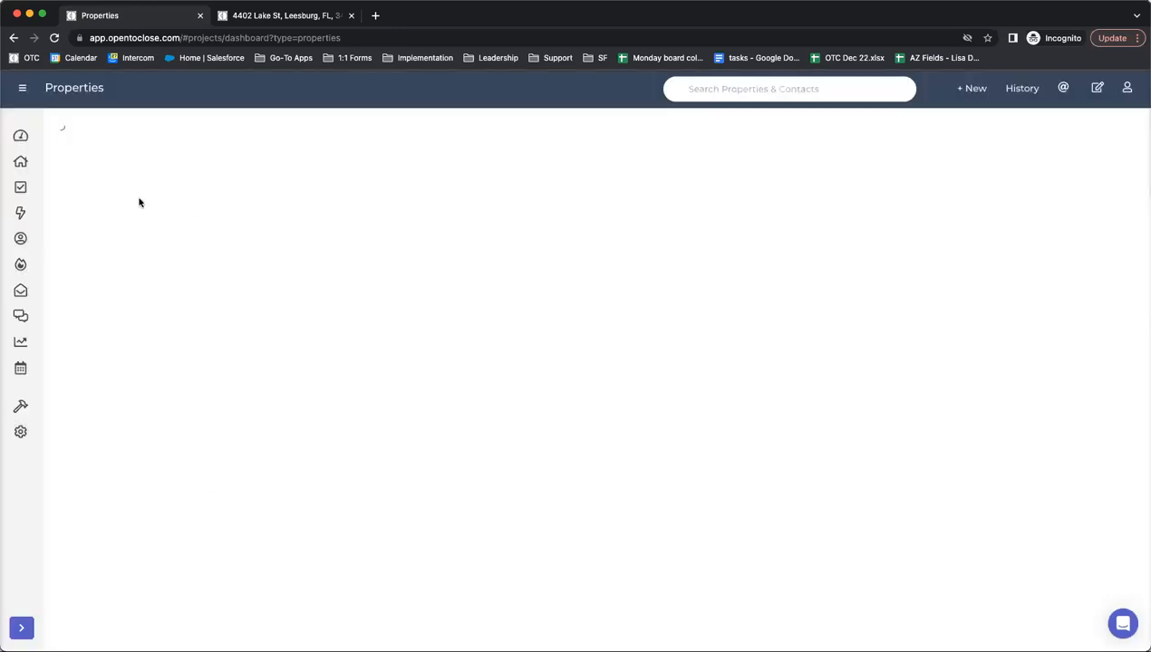
{"action": "left_click", "coordinate": [91, 247]}
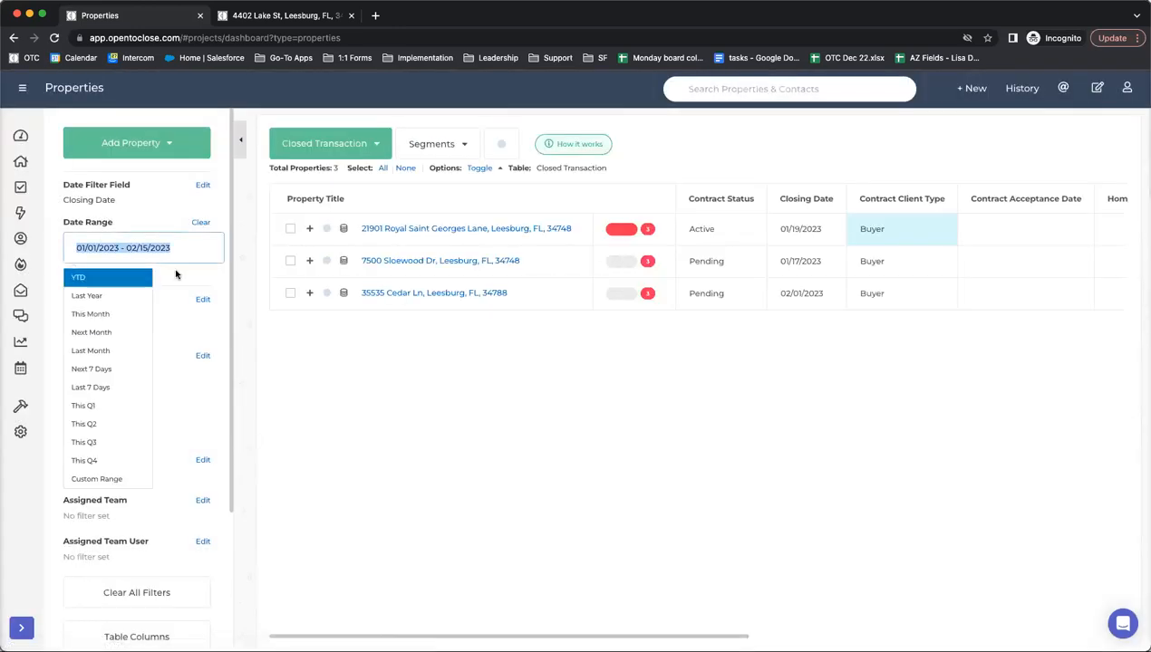
{"action": "left_click", "coordinate": [202, 185]}
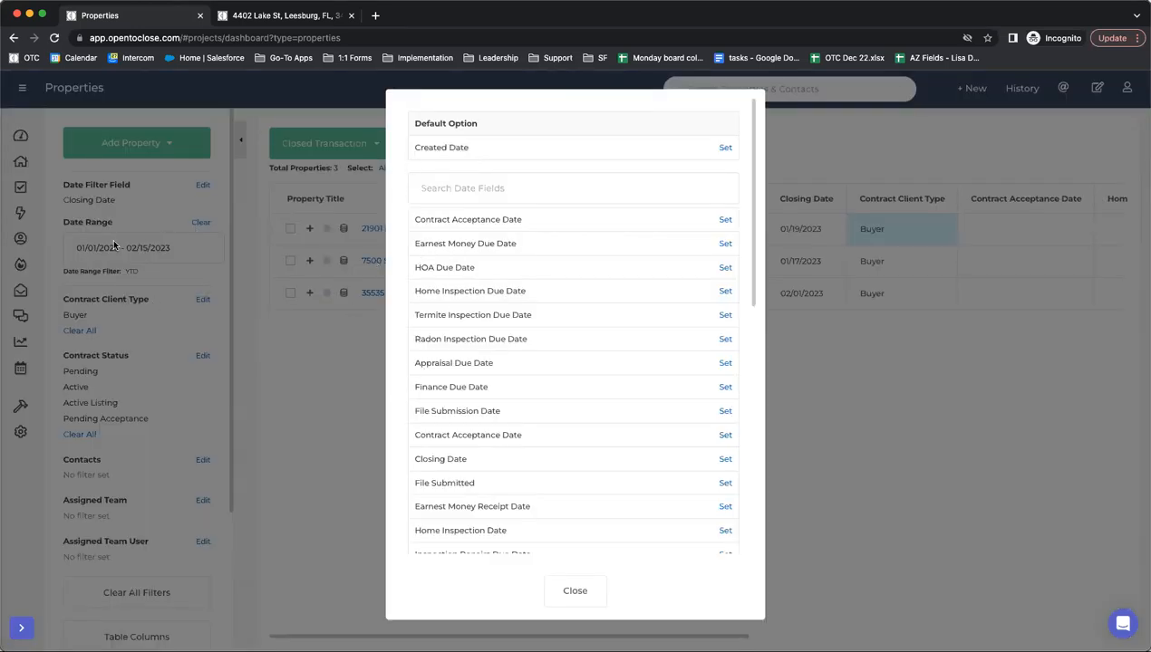
{"action": "left_click", "coordinate": [550, 582]}
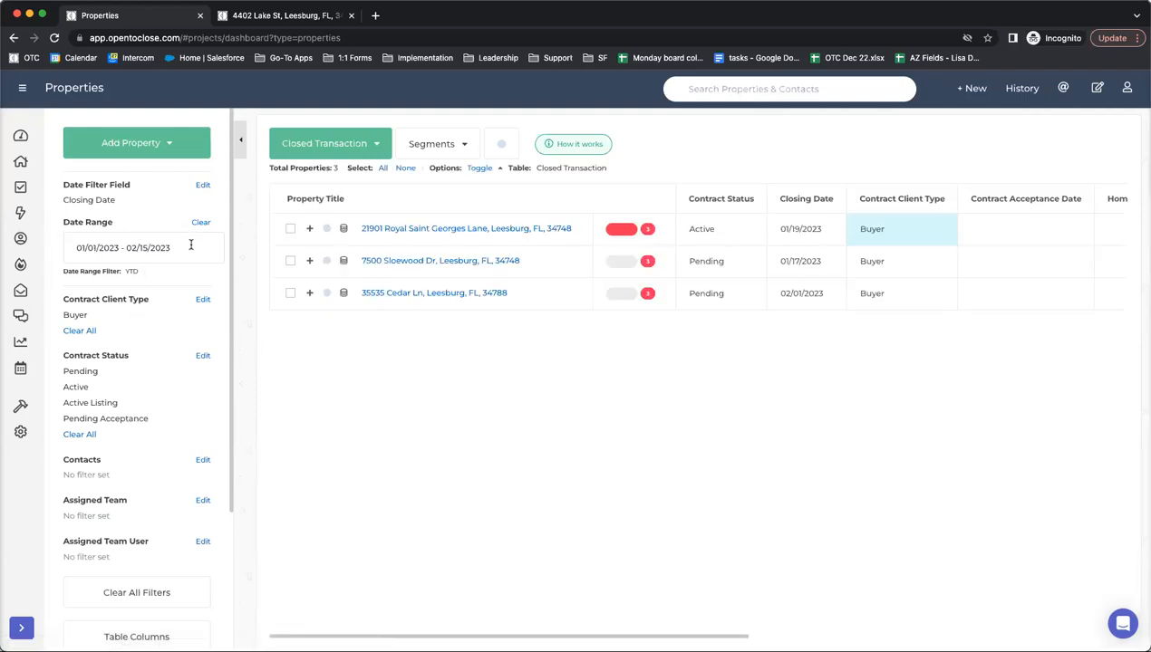
- Clear the Buyer client-type filter and limit Contract Status to Closed only
{"action": "left_click", "coordinate": [78, 330]}
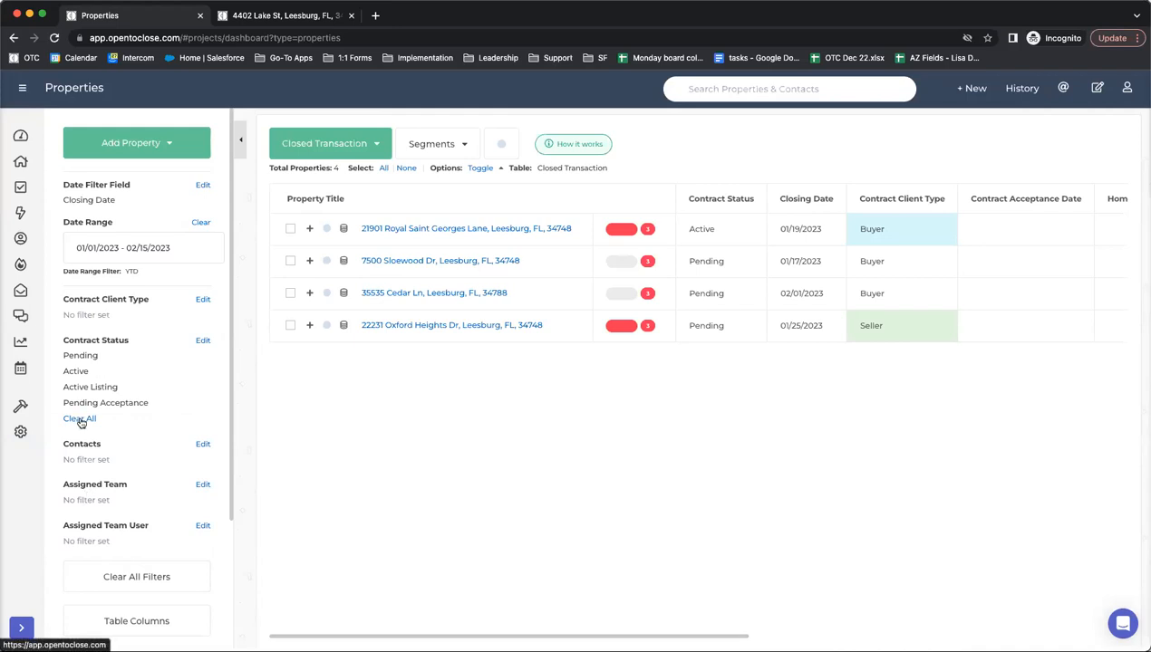
{"action": "left_click", "coordinate": [202, 341]}
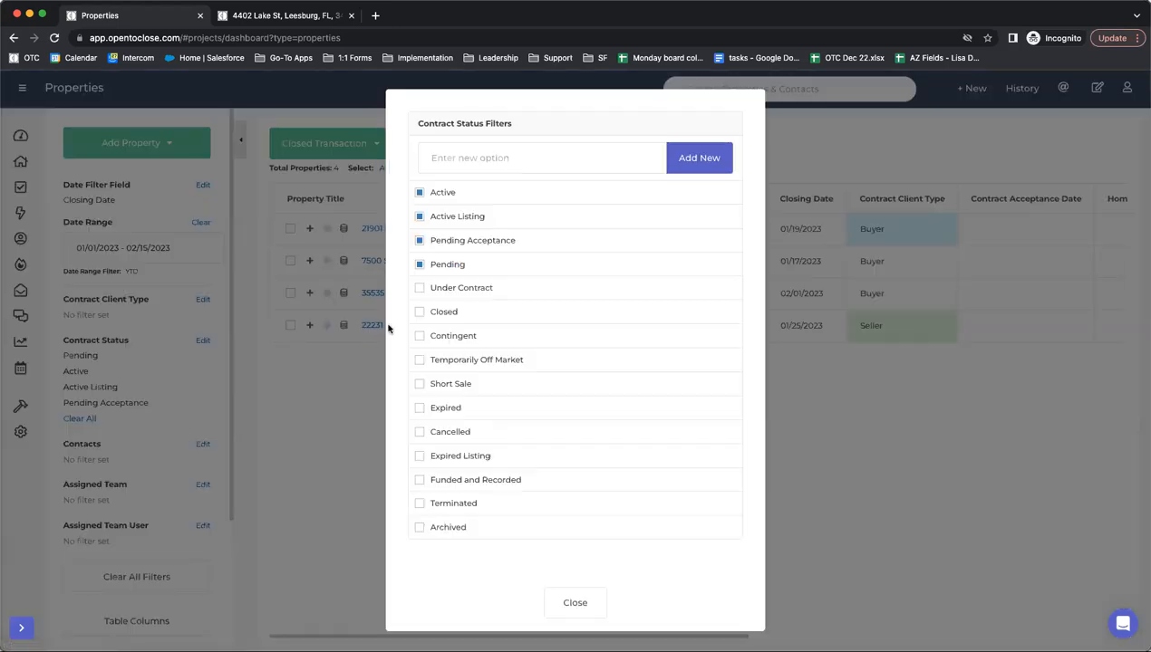
{"action": "left_click", "coordinate": [419, 264]}
{"action": "left_click", "coordinate": [420, 240]}
{"action": "left_click", "coordinate": [419, 217]}
{"action": "left_click", "coordinate": [420, 311]}
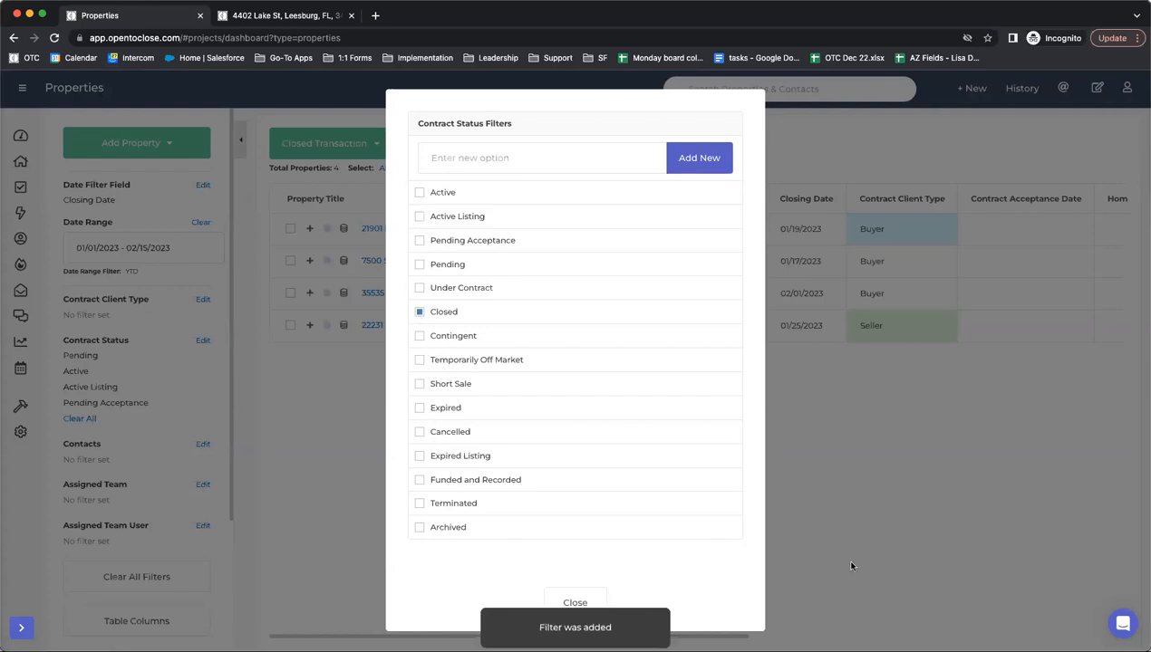
{"action": "left_click", "coordinate": [575, 601]}
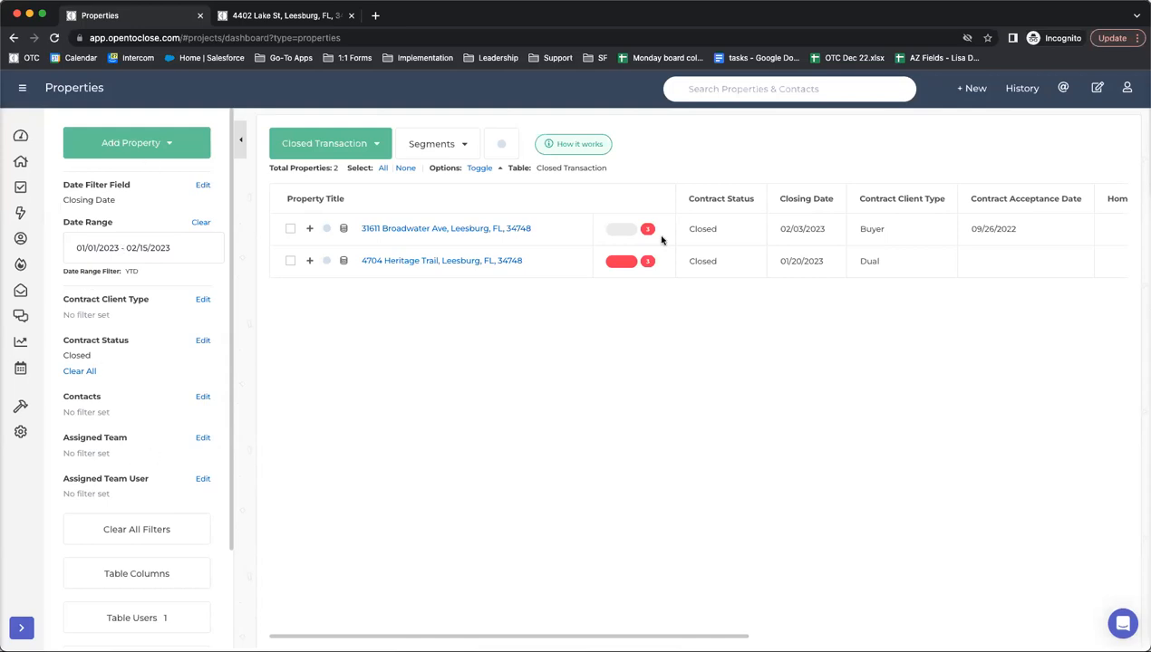
{"action": "scroll", "coordinate": [462, 259], "scroll_direction": "right", "scroll_amount": 10}
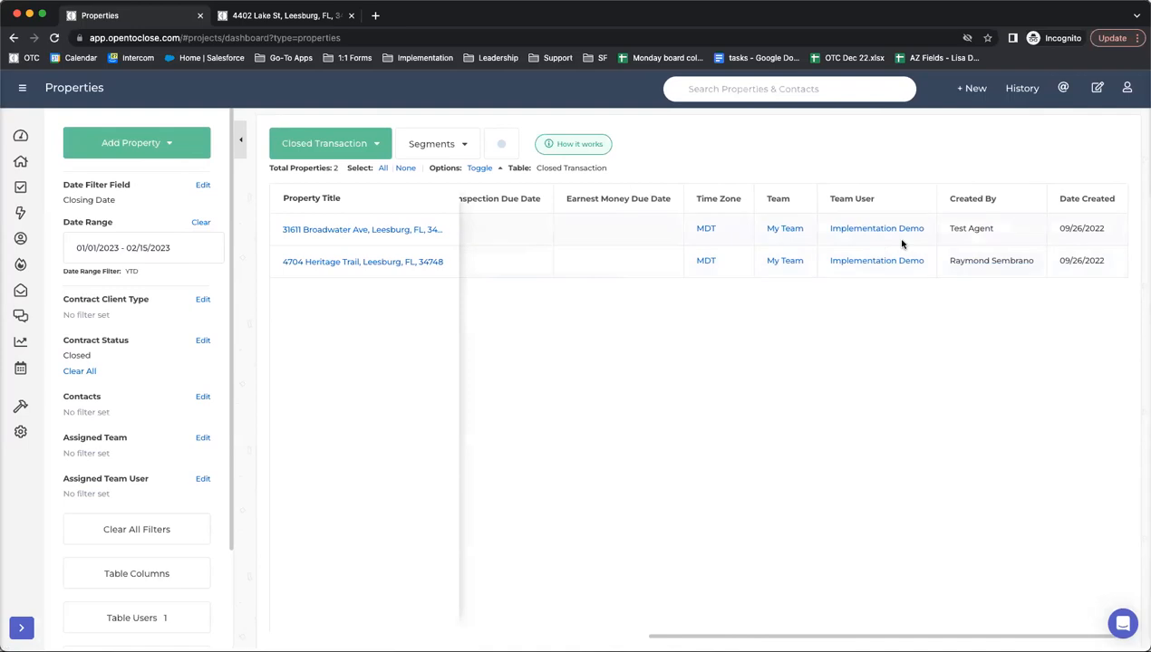
{"action": "scroll", "coordinate": [902, 242], "scroll_direction": "left", "scroll_amount": 10}
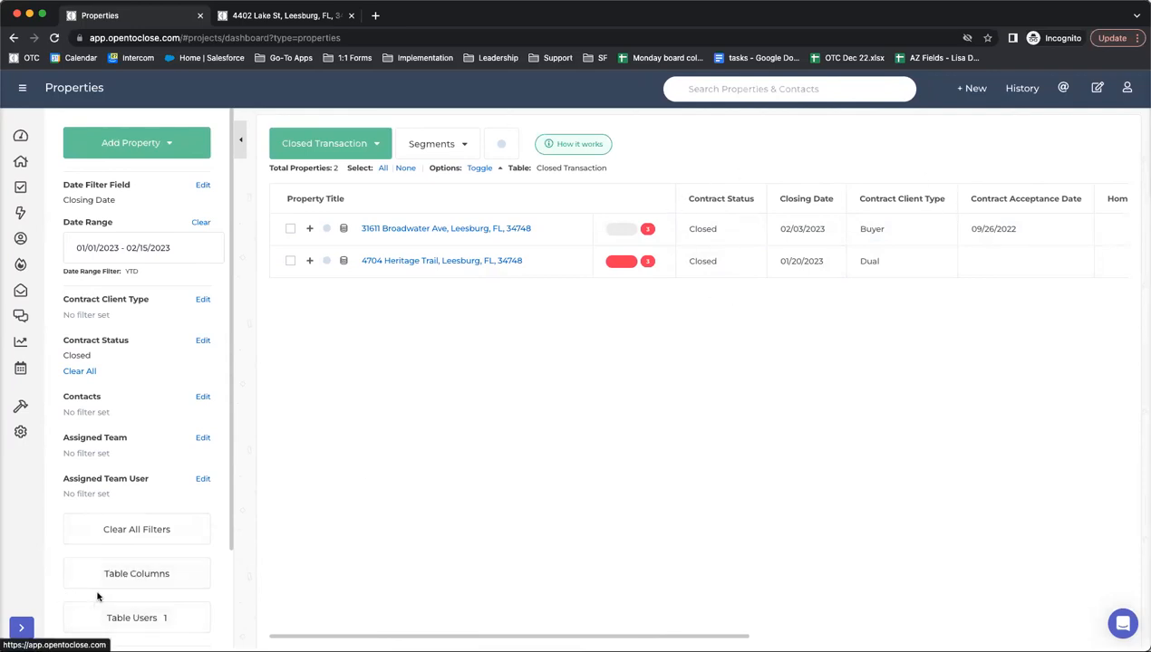
- Move Earnest Money Due Date up, drop Contract Acceptance Date, and add Home Inspection Due Date
{"action": "left_click", "coordinate": [128, 578]}
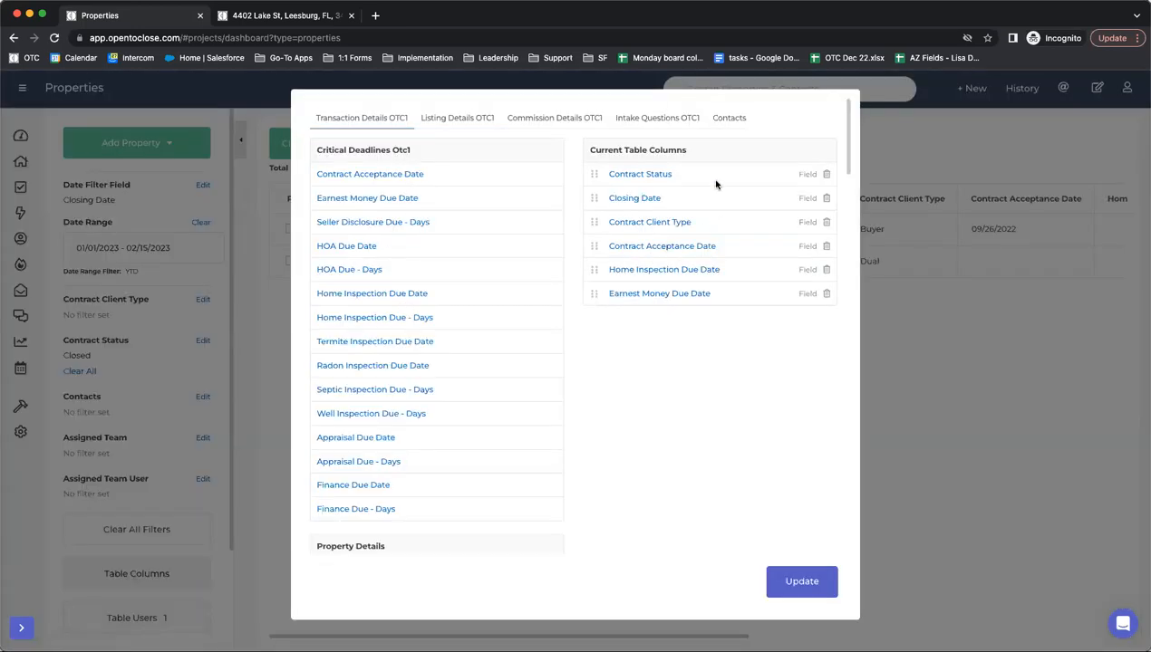
{"action": "scroll", "coordinate": [651, 301], "scroll_direction": "down", "scroll_amount": 1}
{"action": "scroll", "coordinate": [645, 296], "scroll_direction": "up", "scroll_amount": 1}
{"action": "scroll", "coordinate": [647, 292], "scroll_direction": "down", "scroll_amount": 1}
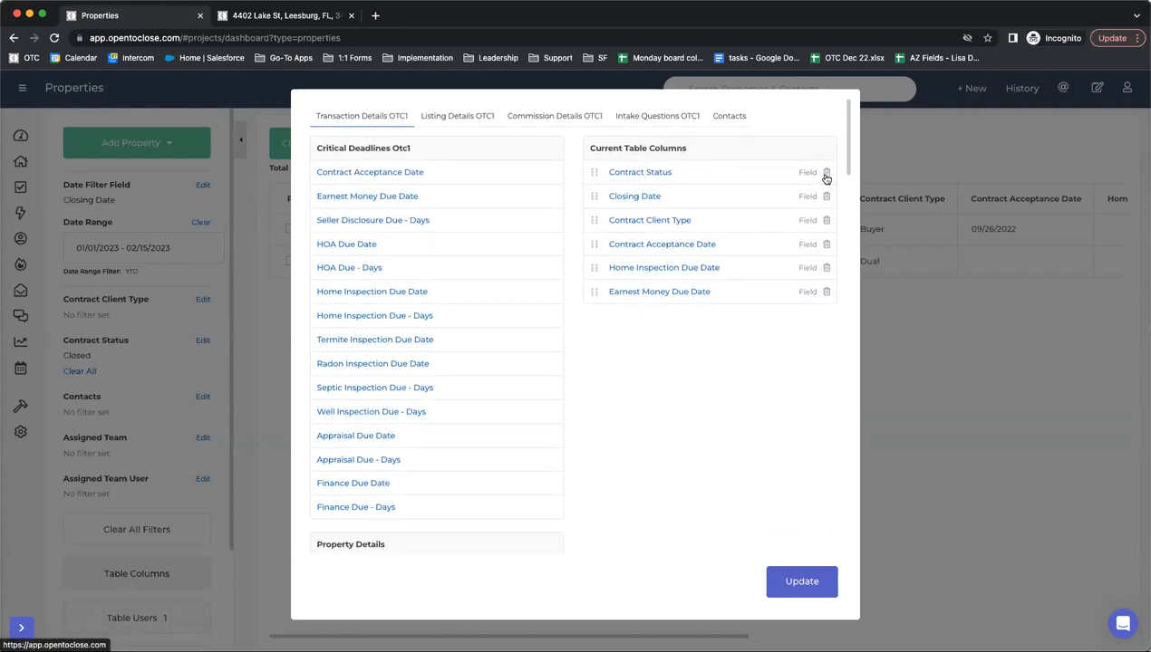
{"action": "left_click_drag", "start_coordinate": [595, 291], "coordinate": [593, 249]}
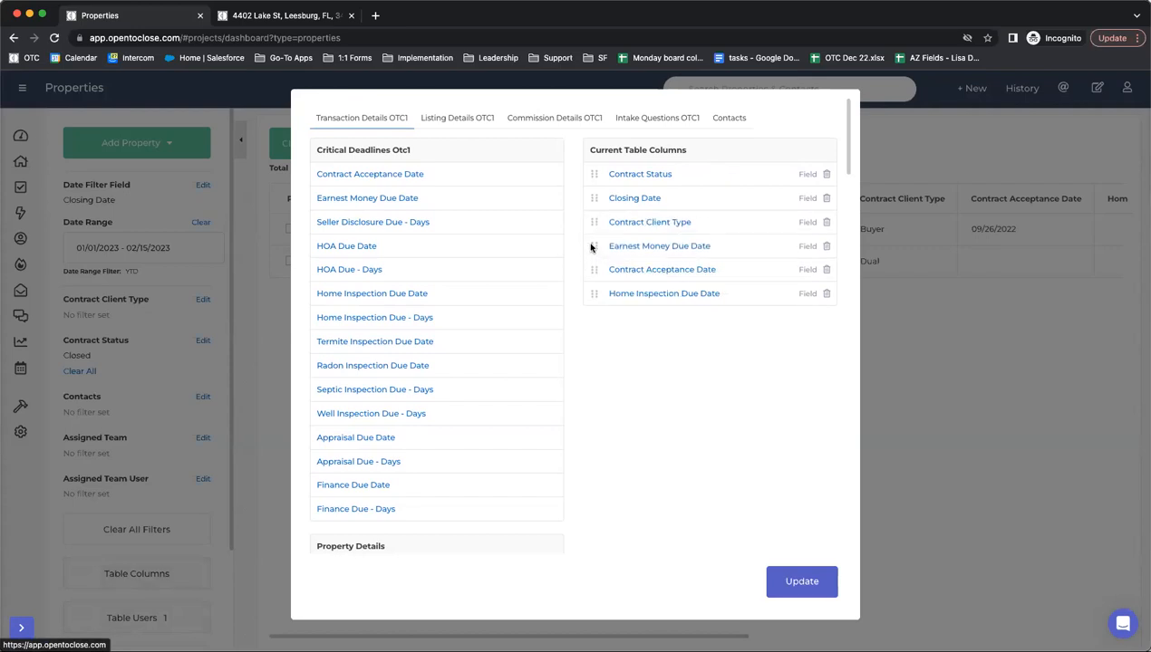
{"action": "scroll", "coordinate": [652, 272], "scroll_direction": "down", "scroll_amount": 1}
{"action": "left_click", "coordinate": [825, 265]}
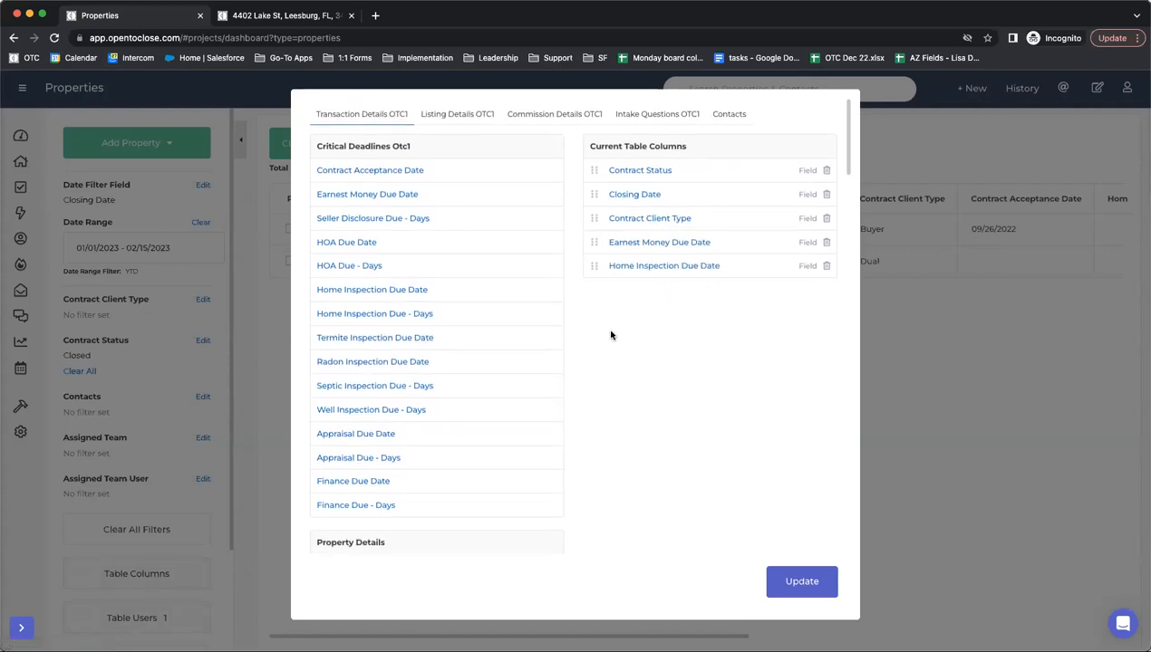
{"action": "scroll", "coordinate": [612, 334], "scroll_direction": "up", "scroll_amount": 1}
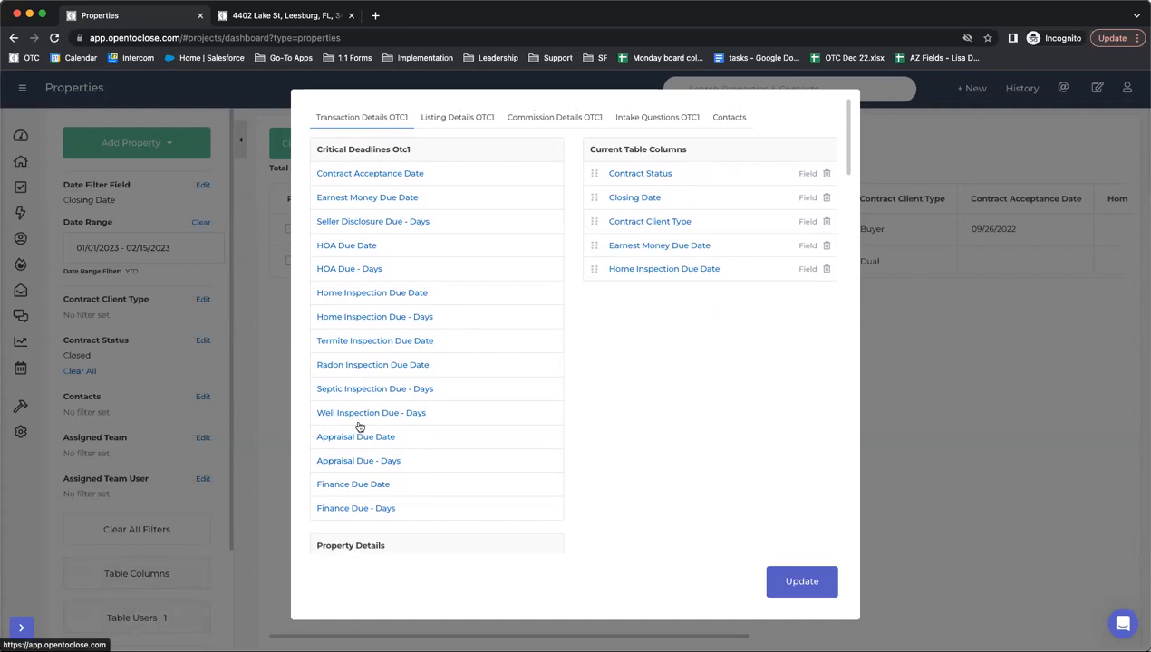
{"action": "left_click", "coordinate": [354, 294]}
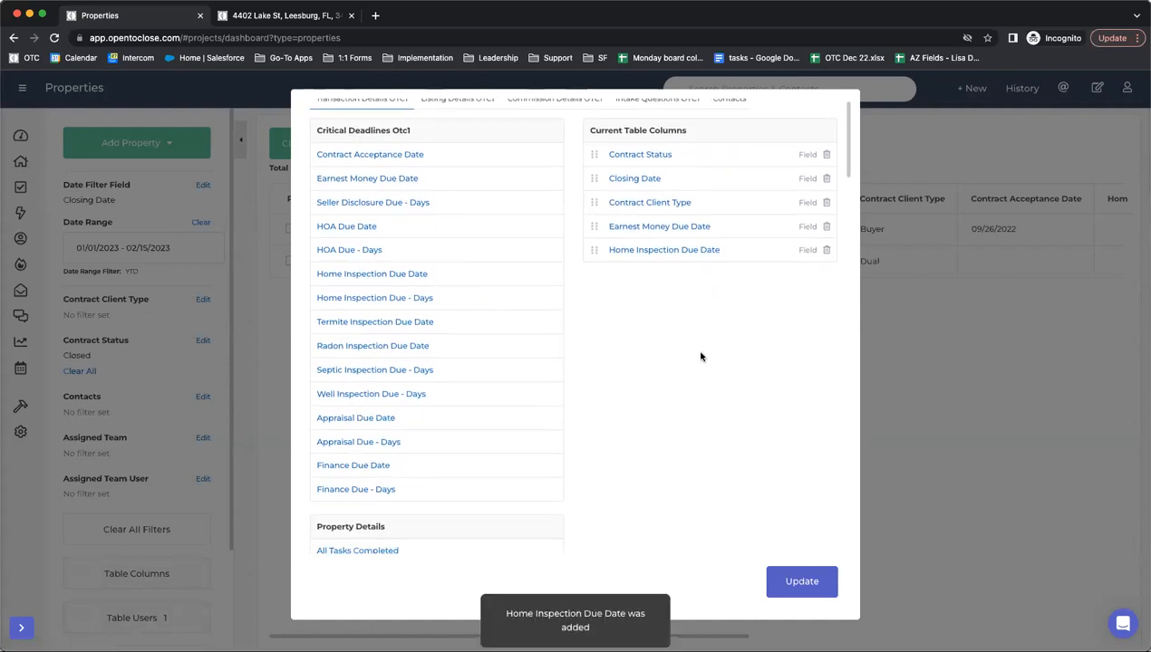
{"action": "scroll", "coordinate": [429, 344], "scroll_direction": "down", "scroll_amount": 6}
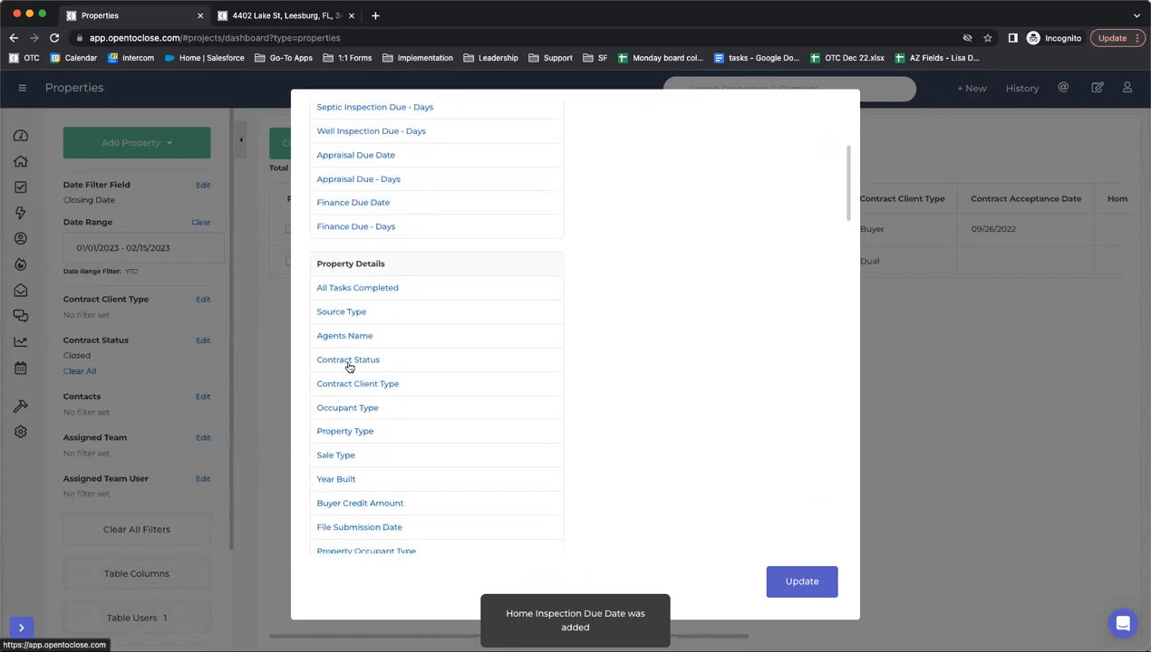
{"action": "scroll", "coordinate": [349, 366], "scroll_direction": "up", "scroll_amount": 6}
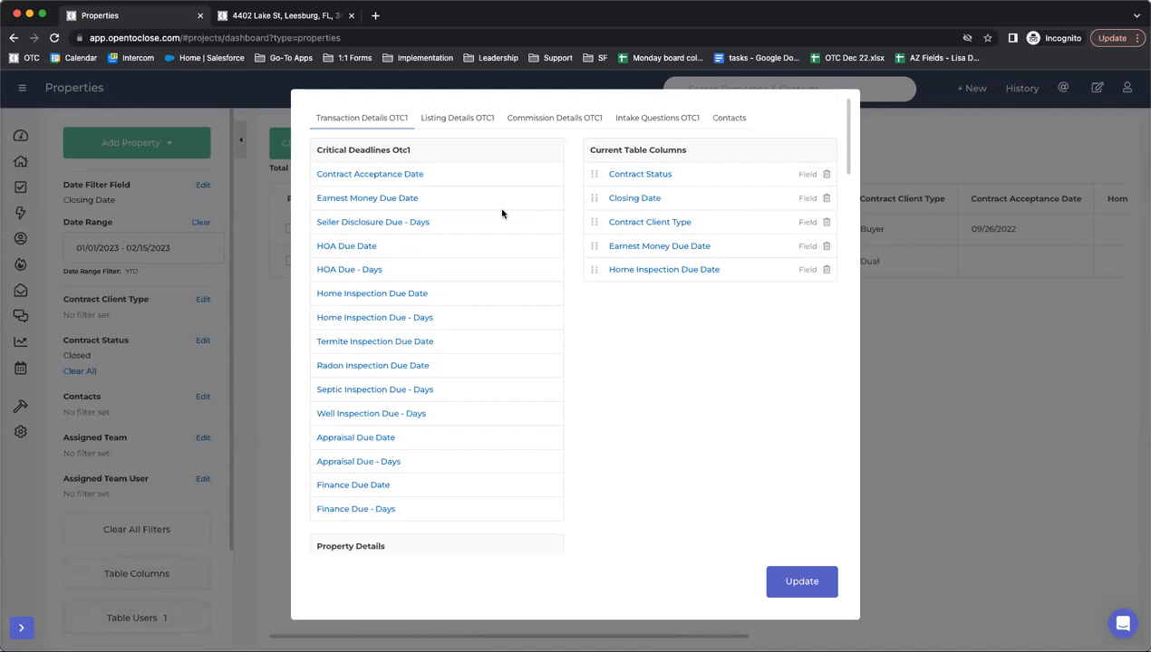
- Add Buyer and Seller contact columns to the table and check them
{"action": "left_click", "coordinate": [730, 118]}
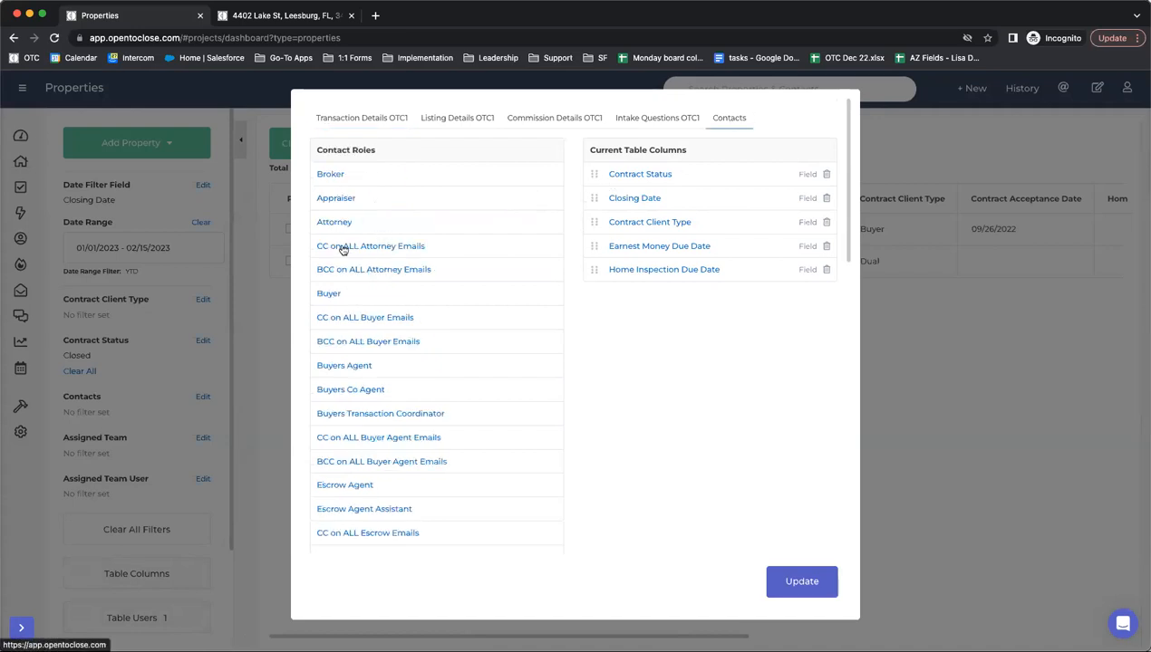
{"action": "scroll", "coordinate": [340, 254], "scroll_direction": "down", "scroll_amount": 3}
{"action": "scroll", "coordinate": [342, 261], "scroll_direction": "up", "scroll_amount": 3}
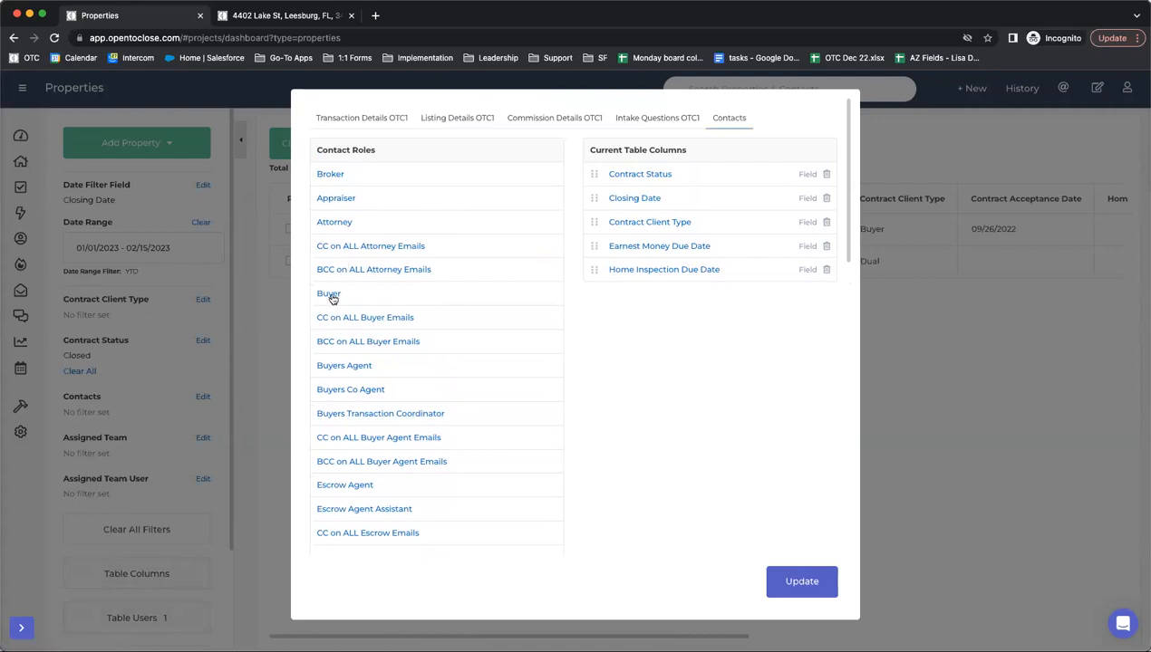
{"action": "left_click", "coordinate": [328, 295]}
{"action": "scroll", "coordinate": [367, 393], "scroll_direction": "down", "scroll_amount": 5}
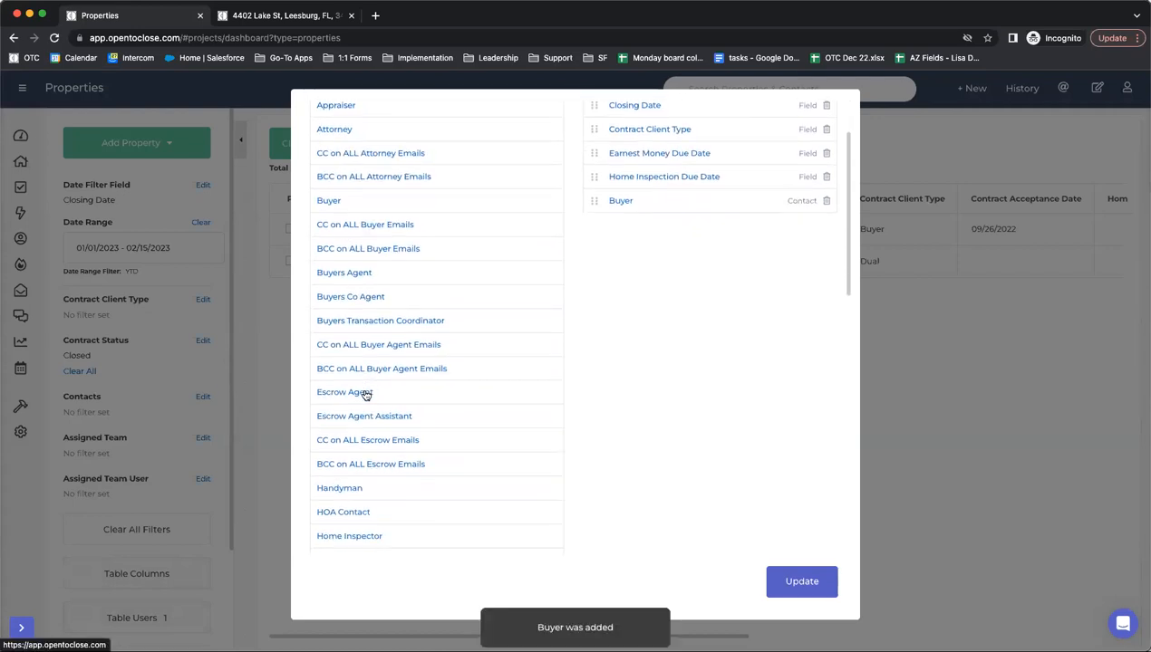
{"action": "scroll", "coordinate": [322, 543], "scroll_direction": "down", "scroll_amount": 5}
{"action": "left_click", "coordinate": [328, 436]}
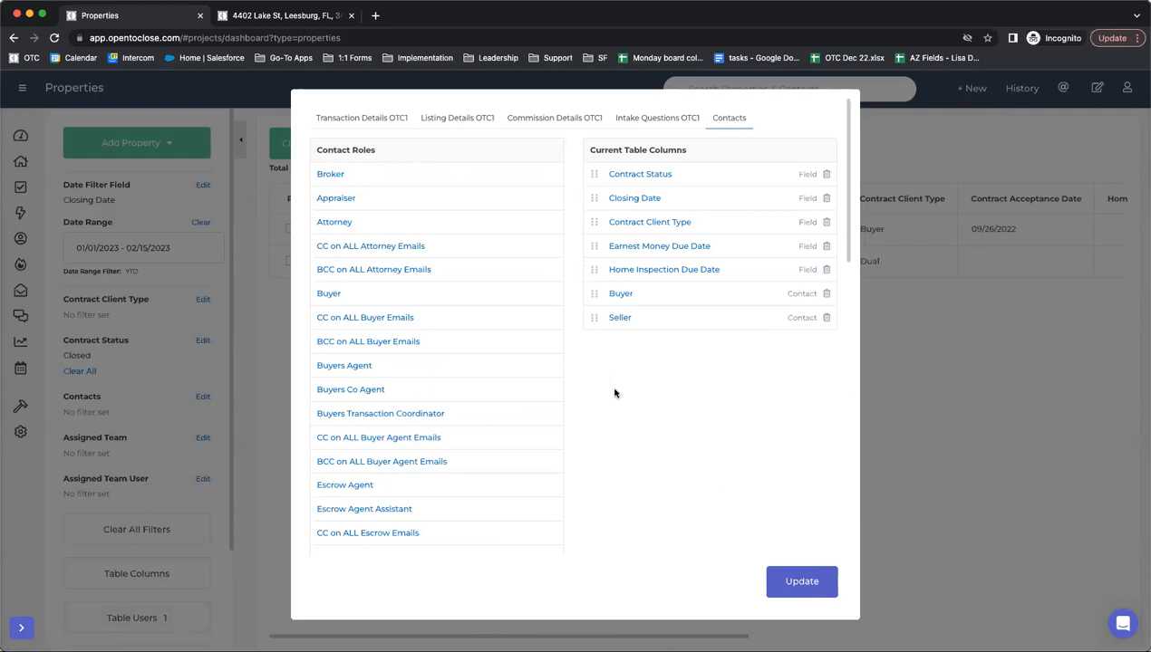
{"action": "scroll", "coordinate": [634, 239], "scroll_direction": "right", "scroll_amount": 7}
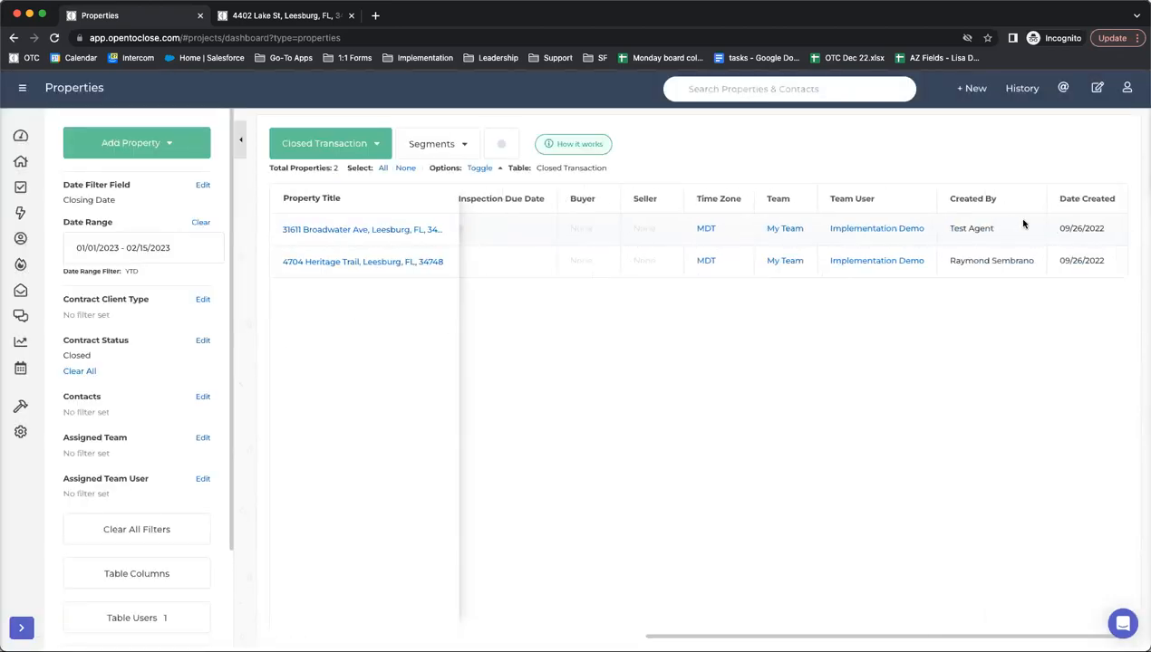
{"action": "scroll", "coordinate": [1022, 225], "scroll_direction": "left", "scroll_amount": 7}
{"action": "scroll", "coordinate": [470, 242], "scroll_direction": "right", "scroll_amount": 7}
{"action": "scroll", "coordinate": [829, 258], "scroll_direction": "left", "scroll_amount": 7}
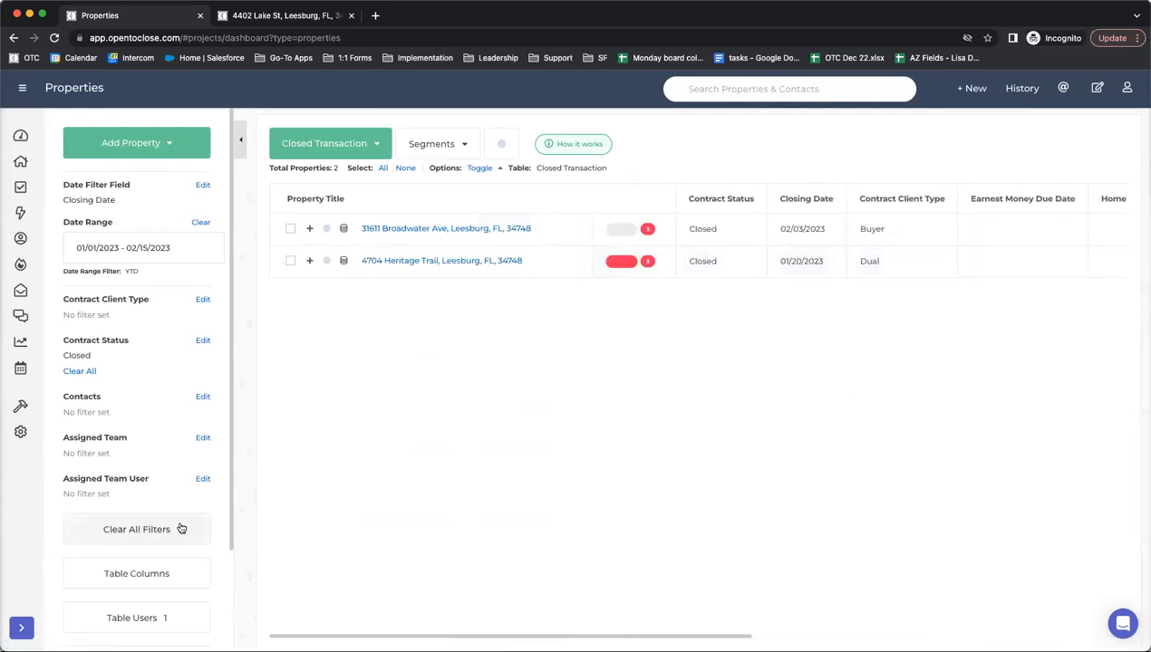
- Switch to the Active Pendings table, then back to Closed Transaction
{"action": "left_click", "coordinate": [322, 150]}
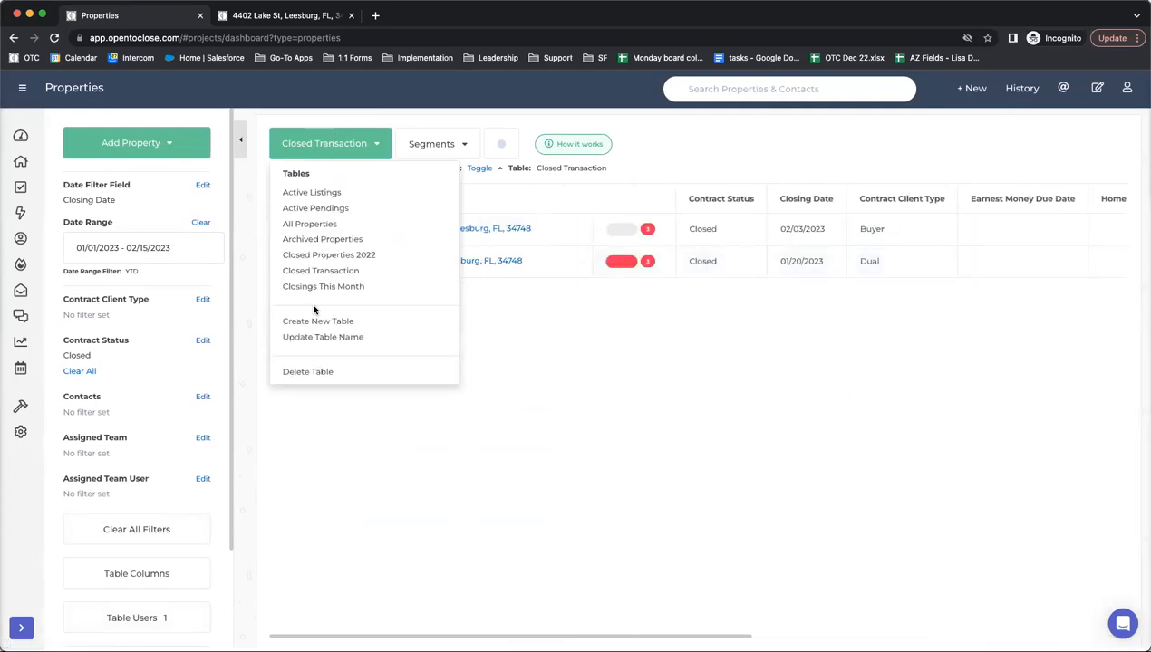
{"action": "left_click", "coordinate": [308, 210]}
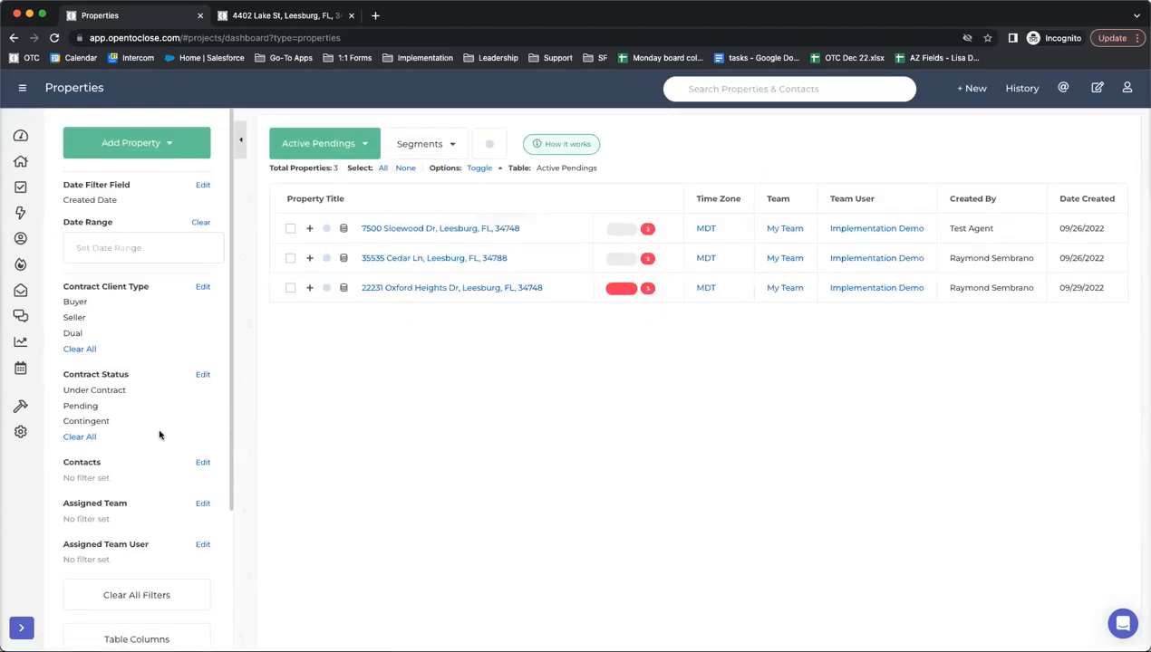
{"action": "scroll", "coordinate": [154, 431], "scroll_direction": "down", "scroll_amount": 1}
{"action": "scroll", "coordinate": [149, 136], "scroll_direction": "up", "scroll_amount": 1}
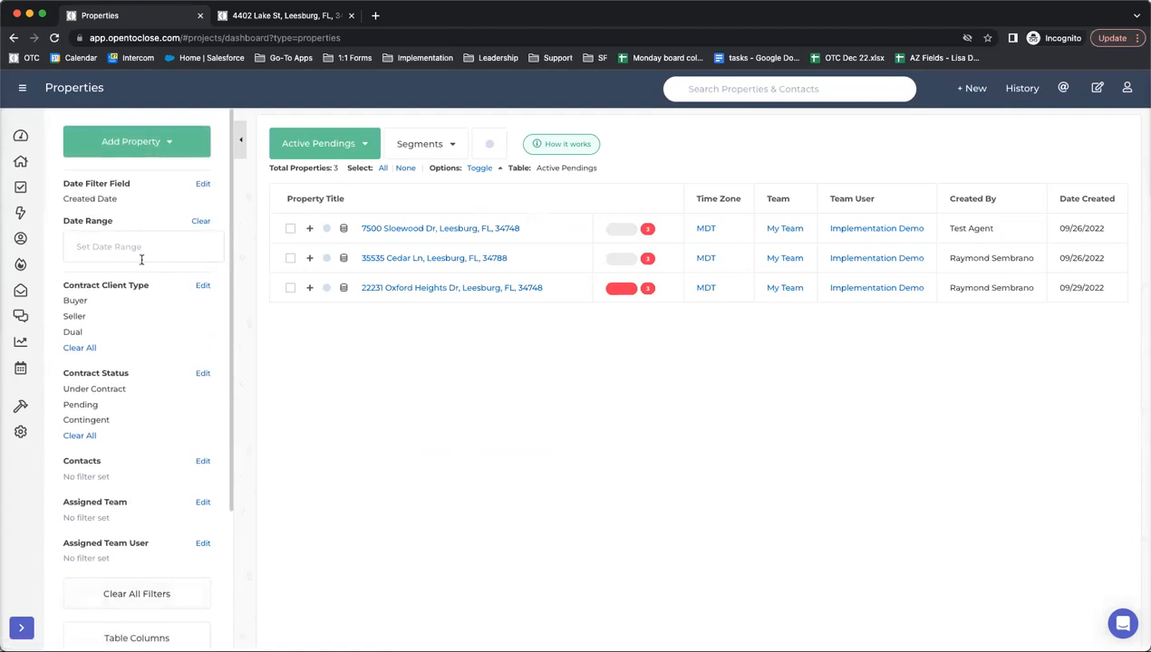
{"action": "scroll", "coordinate": [141, 256], "scroll_direction": "down", "scroll_amount": 1}
{"action": "left_click", "coordinate": [299, 146]}
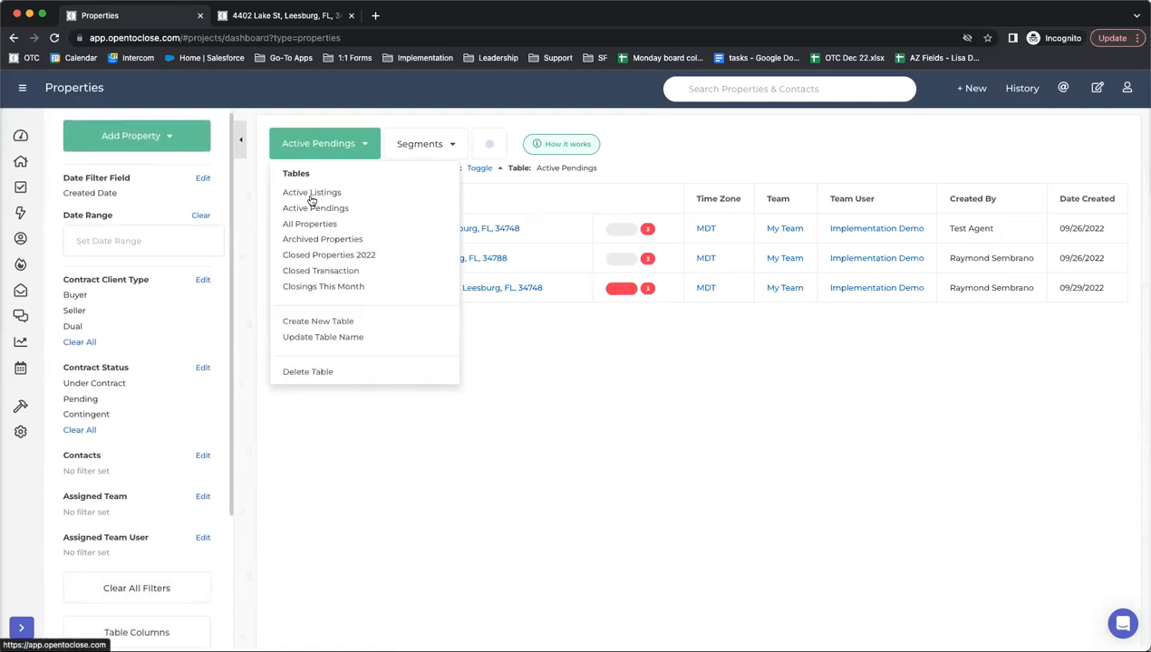
{"action": "left_click", "coordinate": [307, 273]}
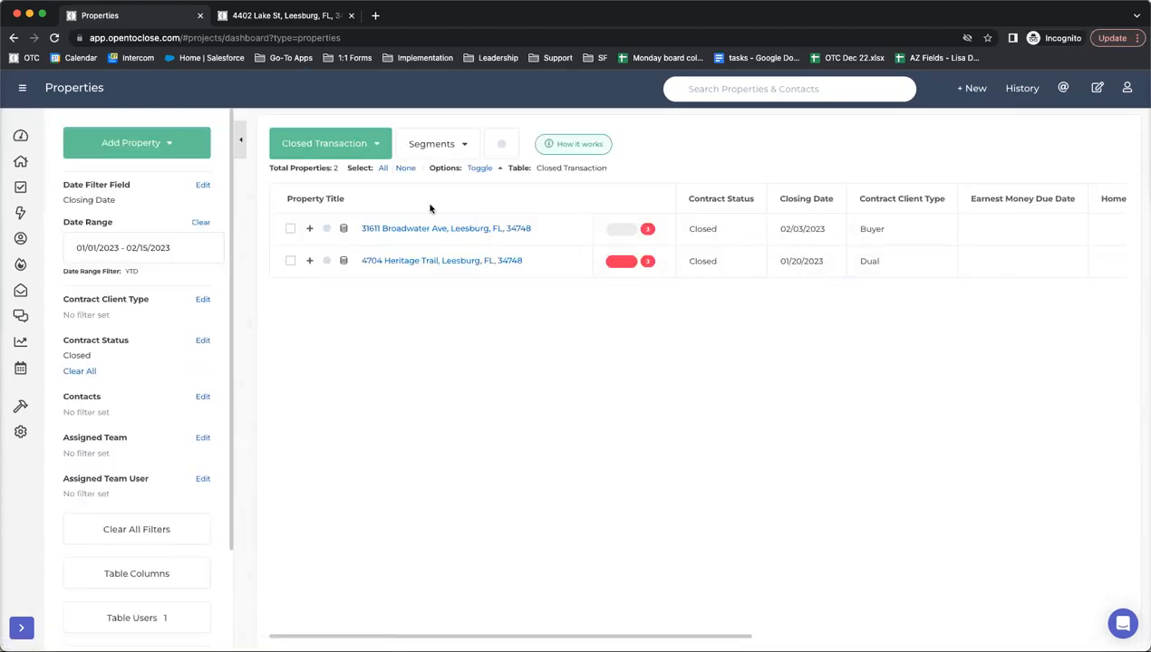
- Create a new segment from the current filters named My Closed Deals 2023
{"action": "left_click", "coordinate": [425, 145]}
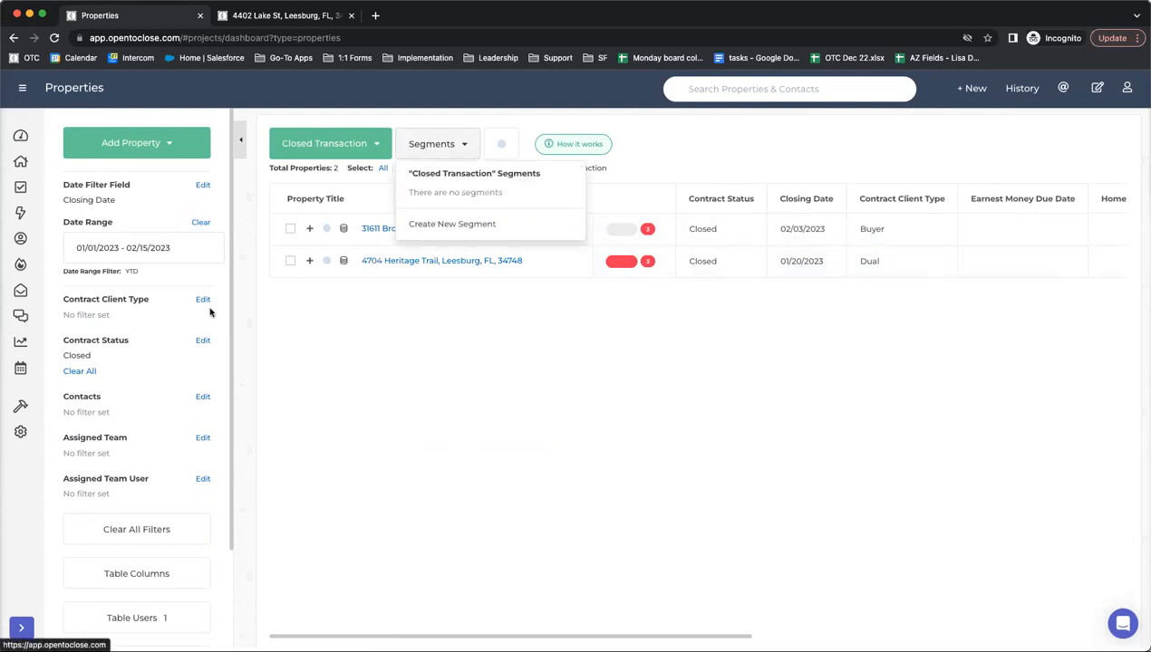
{"action": "left_click", "coordinate": [436, 227]}
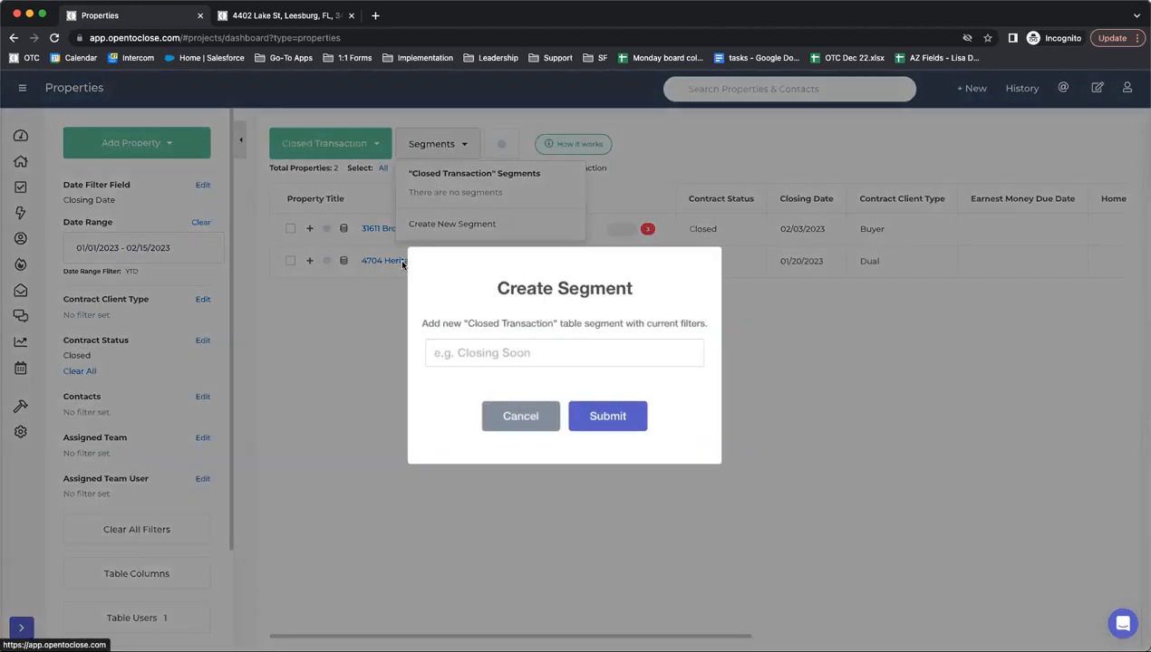
{"action": "type", "text": "My Closed Deasl"}
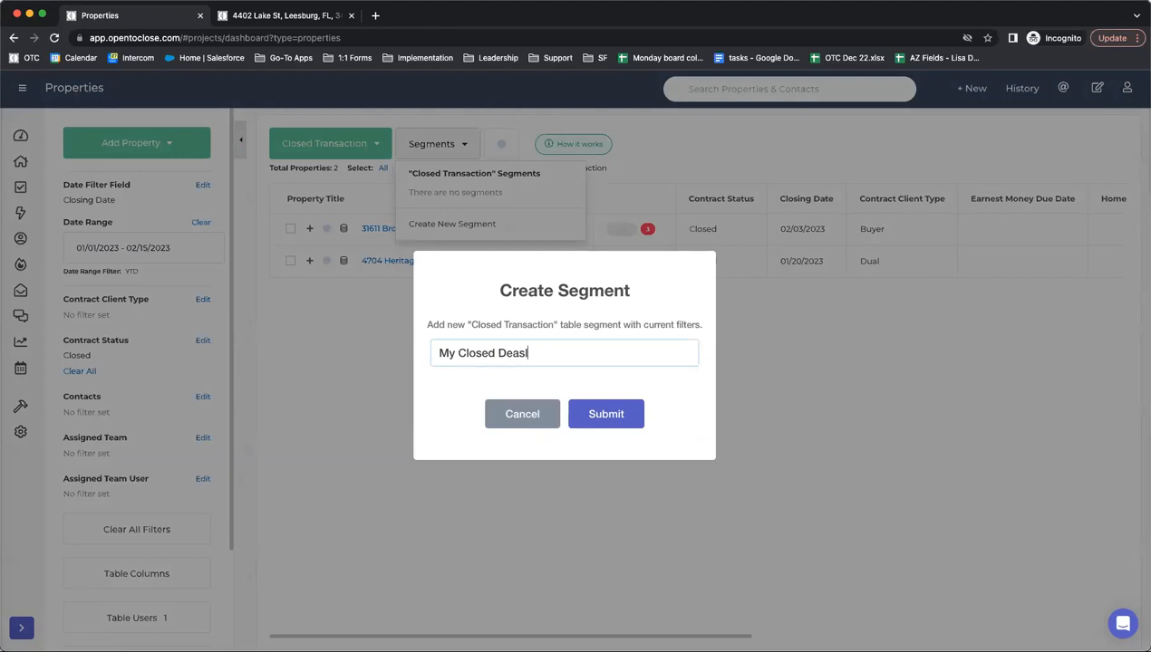
{"action": "type", "text": " 2023"}
{"action": "left_click", "coordinate": [600, 417]}
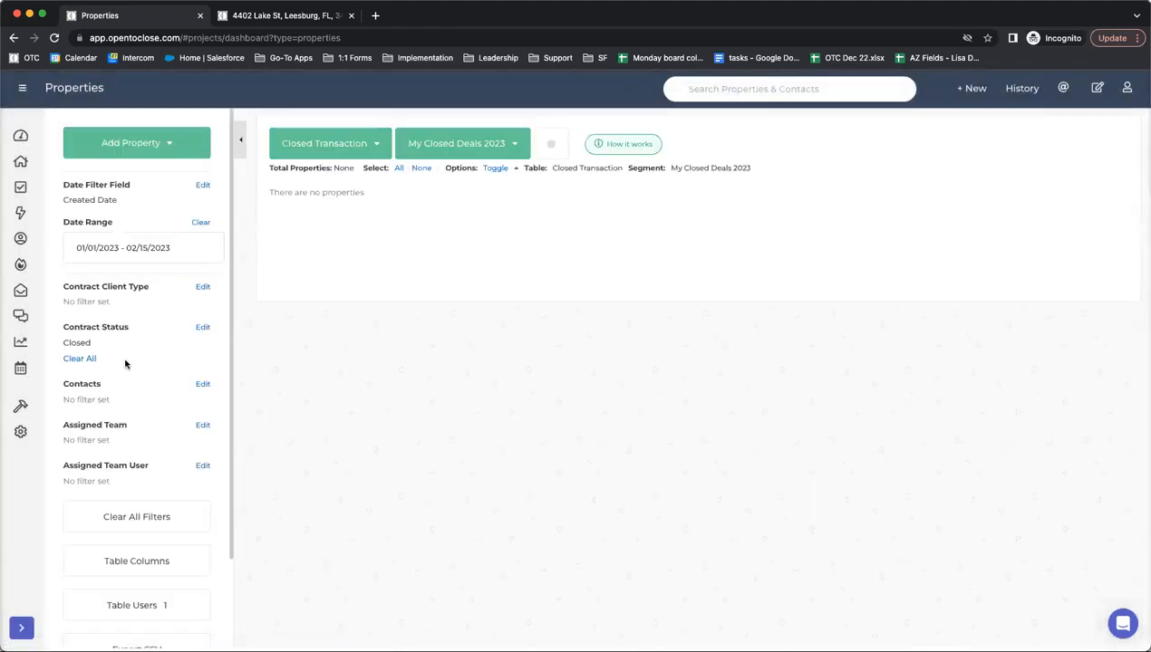
{"action": "scroll", "coordinate": [112, 363], "scroll_direction": "down", "scroll_amount": 2}
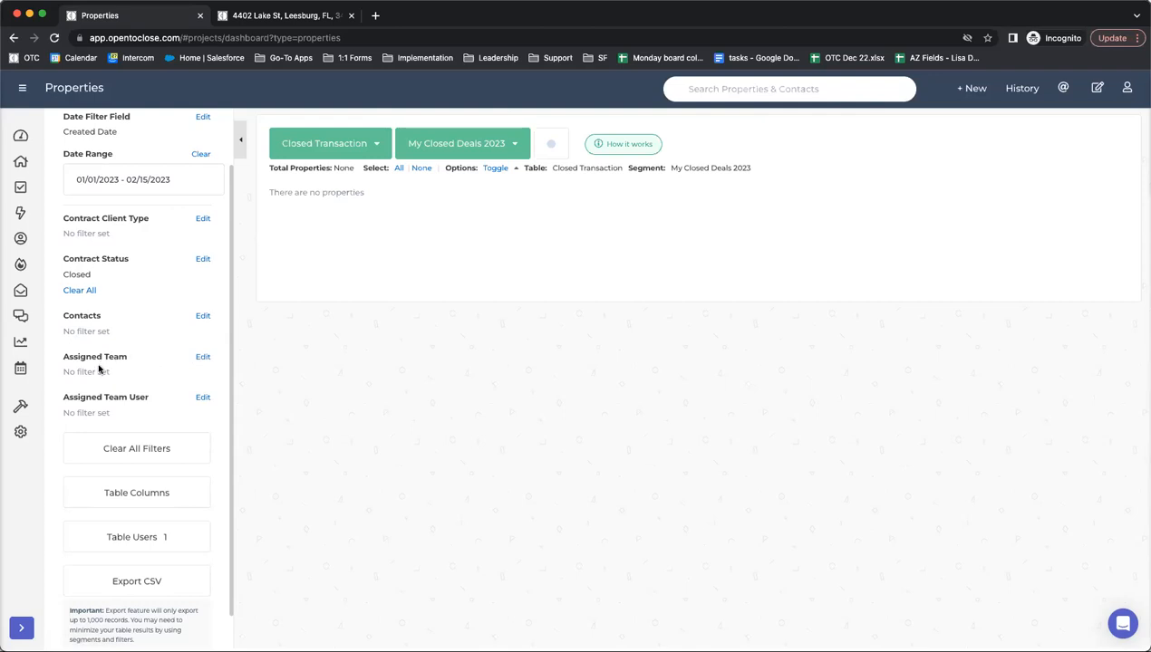
- Set the Assigned Team filter to My Team
{"action": "left_click_drag", "start_coordinate": [215, 359], "coordinate": [208, 359]}
{"action": "left_click", "coordinate": [205, 357]}
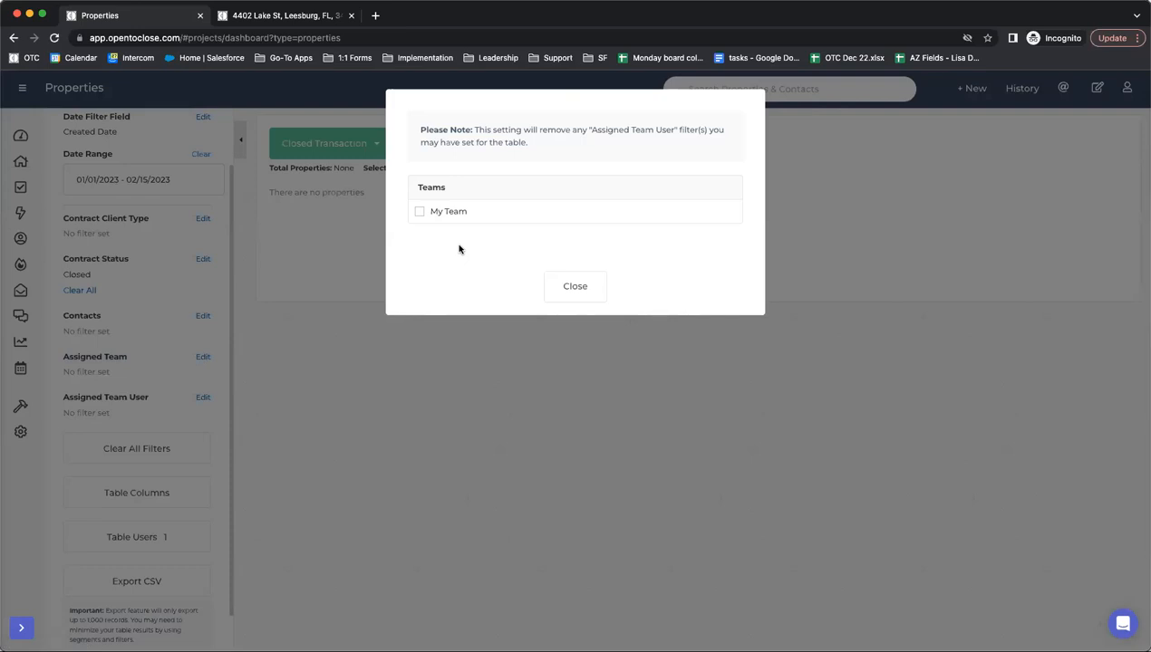
{"action": "left_click", "coordinate": [420, 213]}
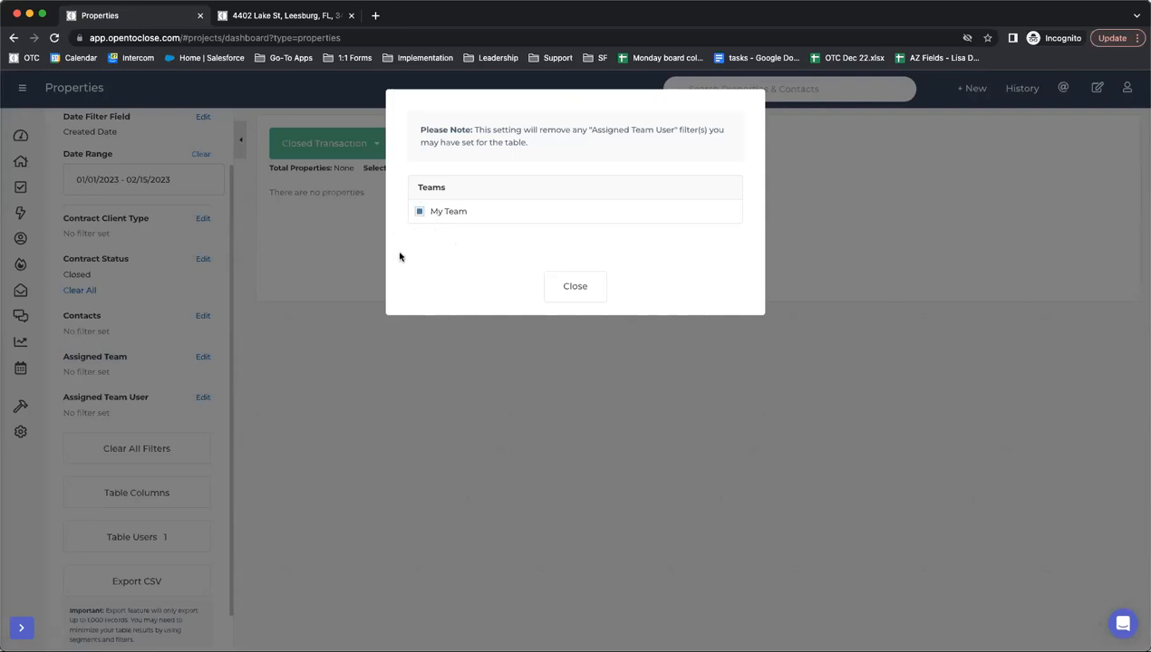
{"action": "left_click", "coordinate": [577, 287]}
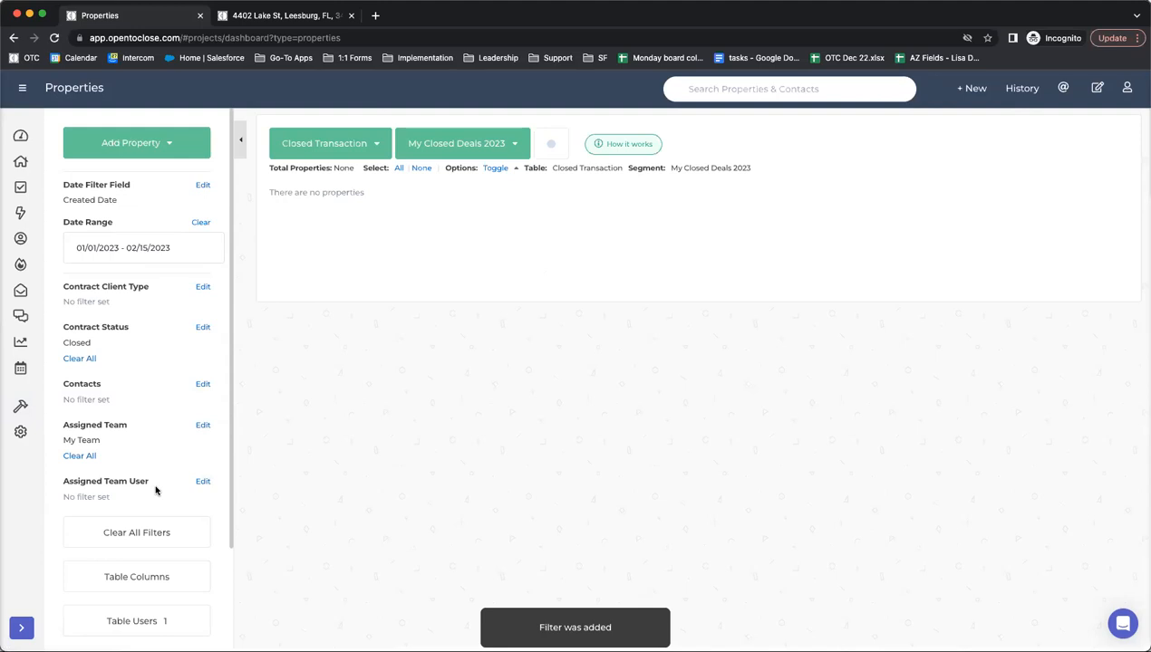
- Set the Assigned Team User filter to the only user on My Team
{"action": "scroll", "coordinate": [127, 490], "scroll_direction": "down", "scroll_amount": 2}
{"action": "scroll", "coordinate": [124, 493], "scroll_direction": "down", "scroll_amount": 1}
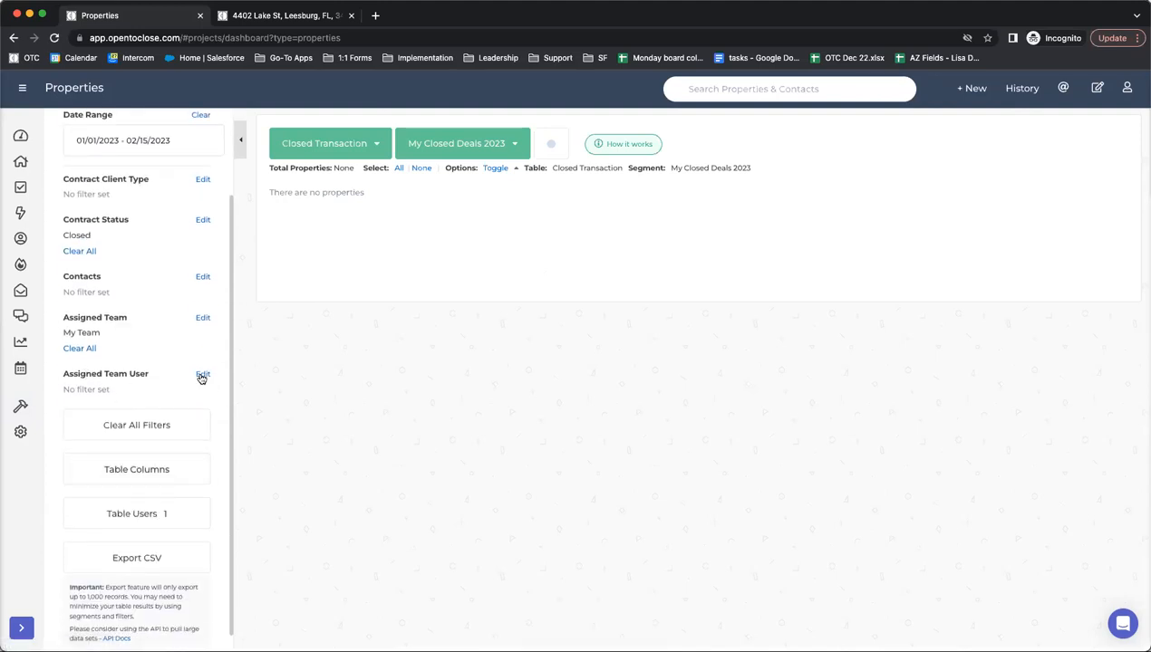
{"action": "left_click", "coordinate": [202, 374]}
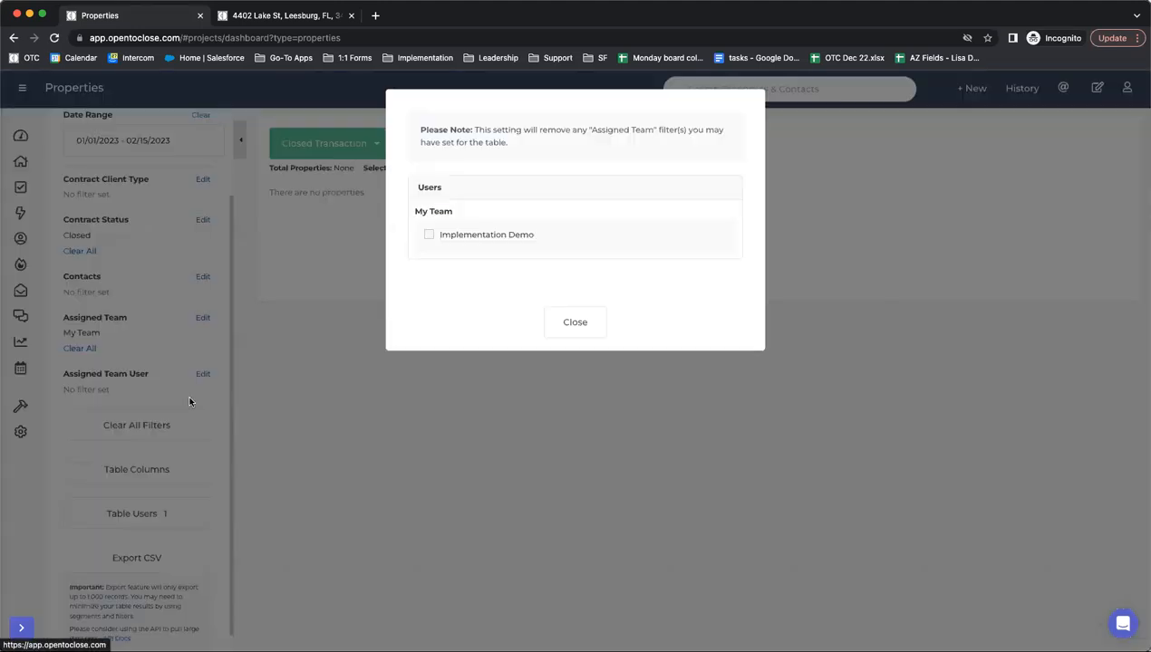
{"action": "left_click", "coordinate": [428, 235]}
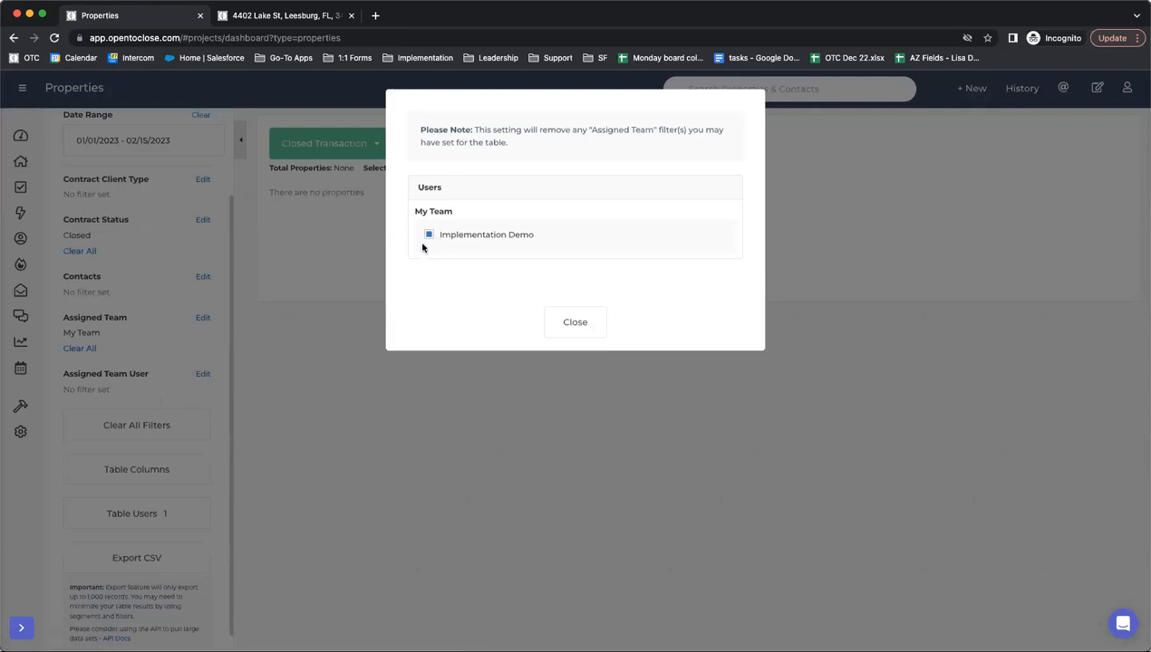
{"action": "left_click", "coordinate": [503, 361]}
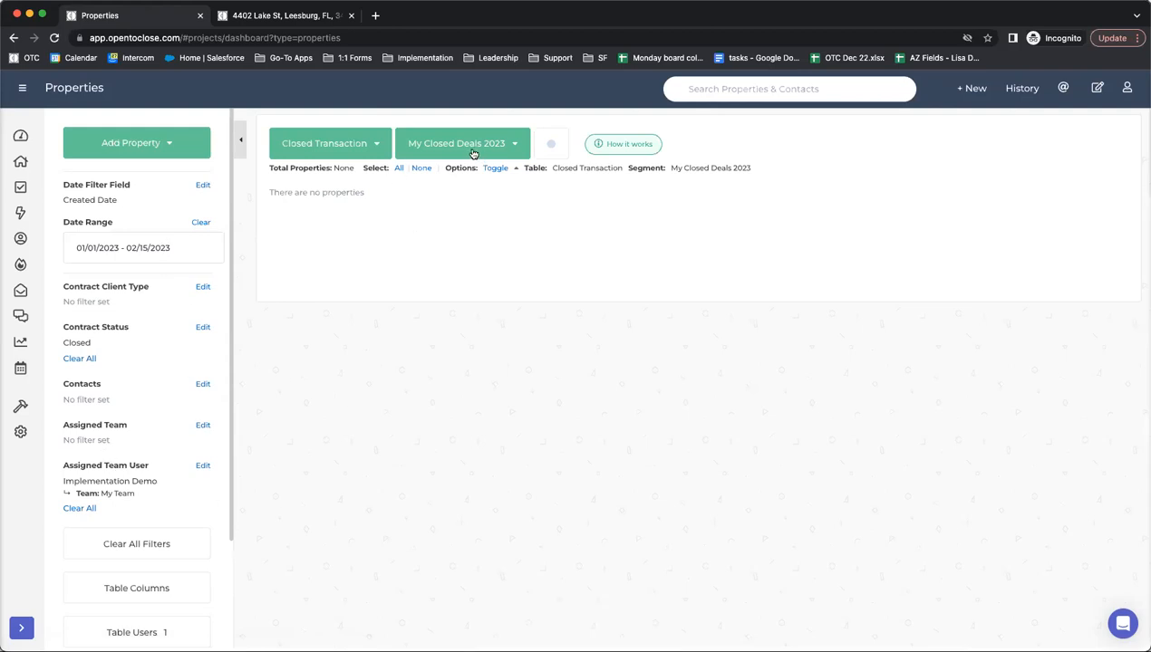
- Glance at Active Pendings' segments, then switch to Closed Transaction and view its segments
{"action": "left_click", "coordinate": [335, 151]}
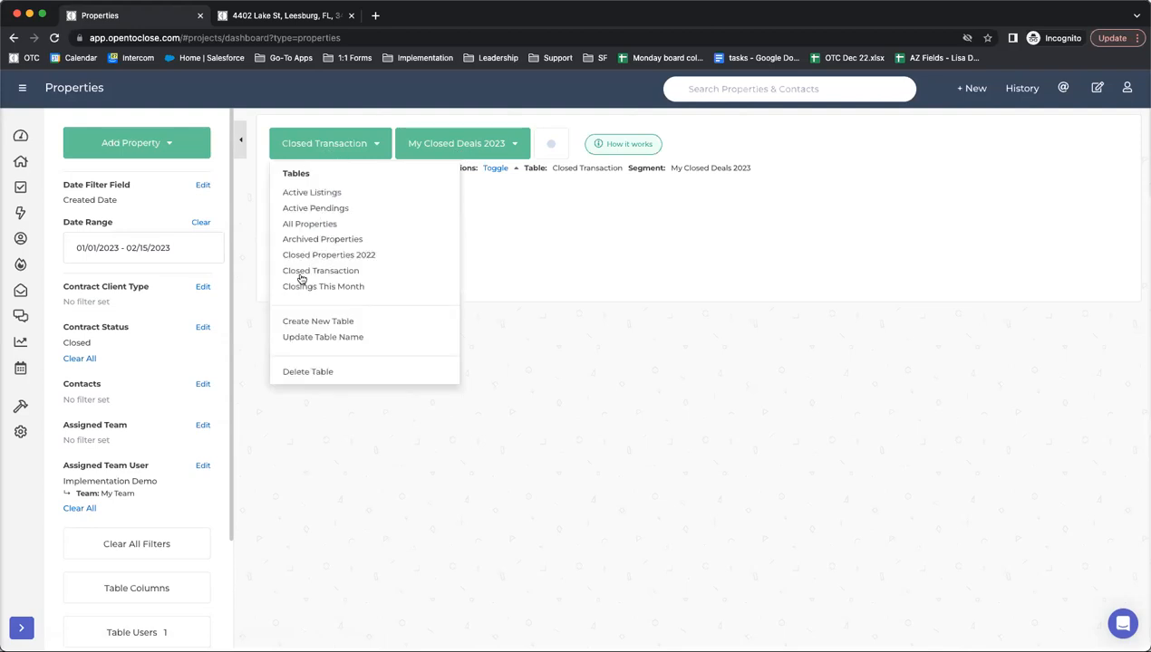
{"action": "left_click", "coordinate": [304, 209]}
{"action": "left_click", "coordinate": [417, 146]}
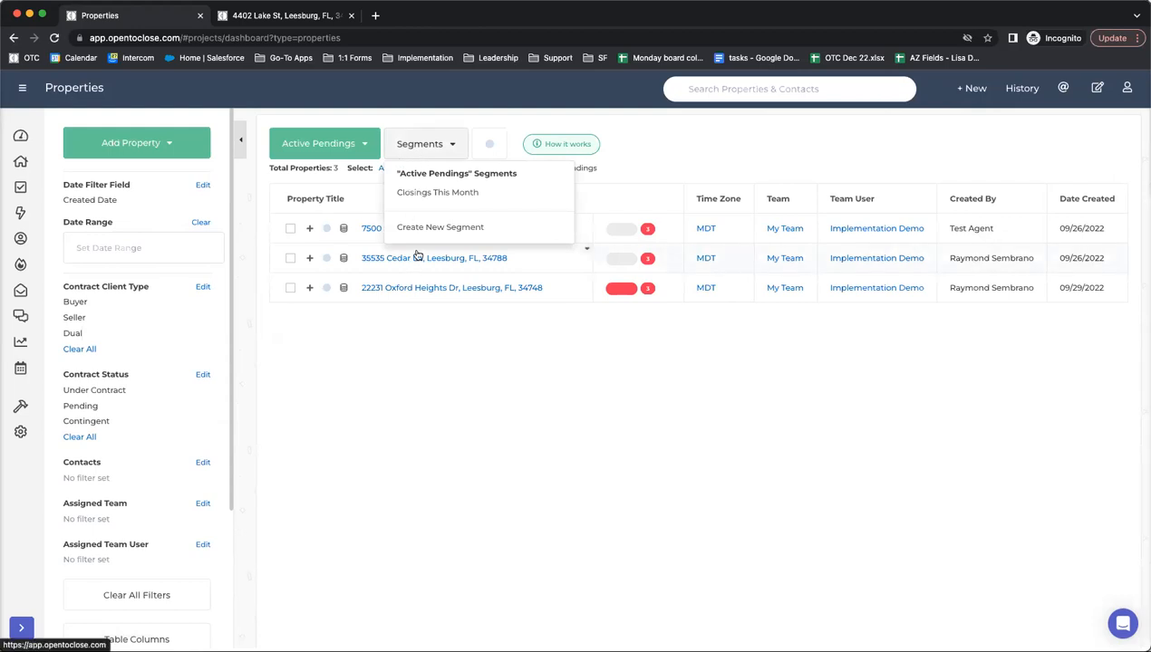
{"action": "left_click", "coordinate": [336, 154]}
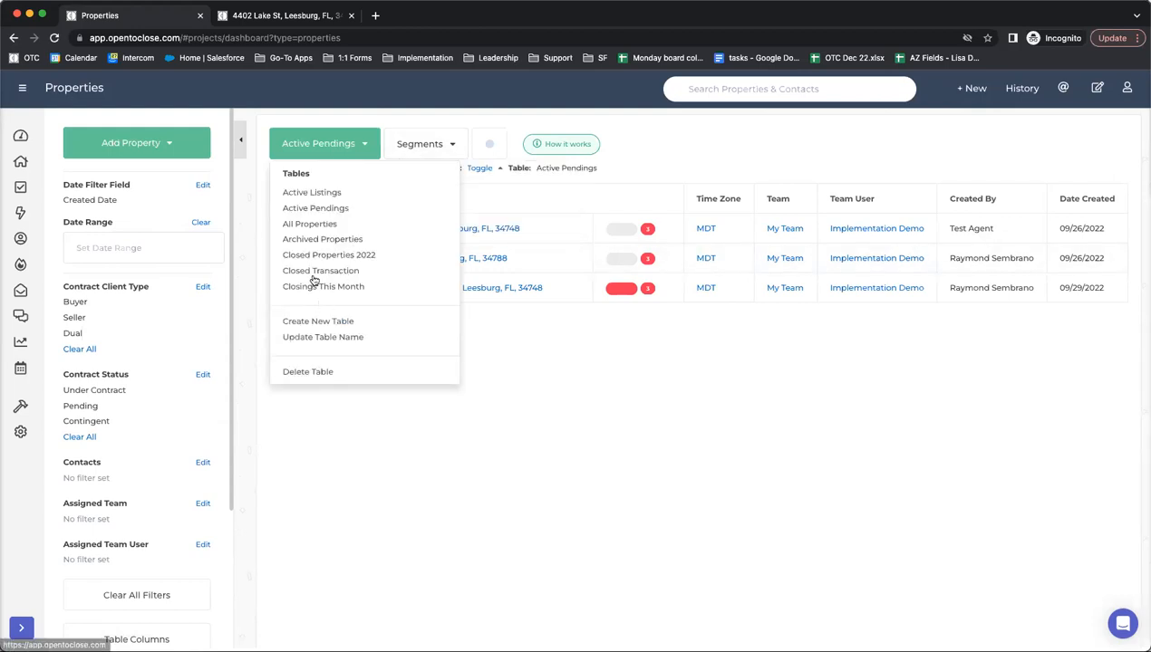
{"action": "left_click", "coordinate": [311, 272]}
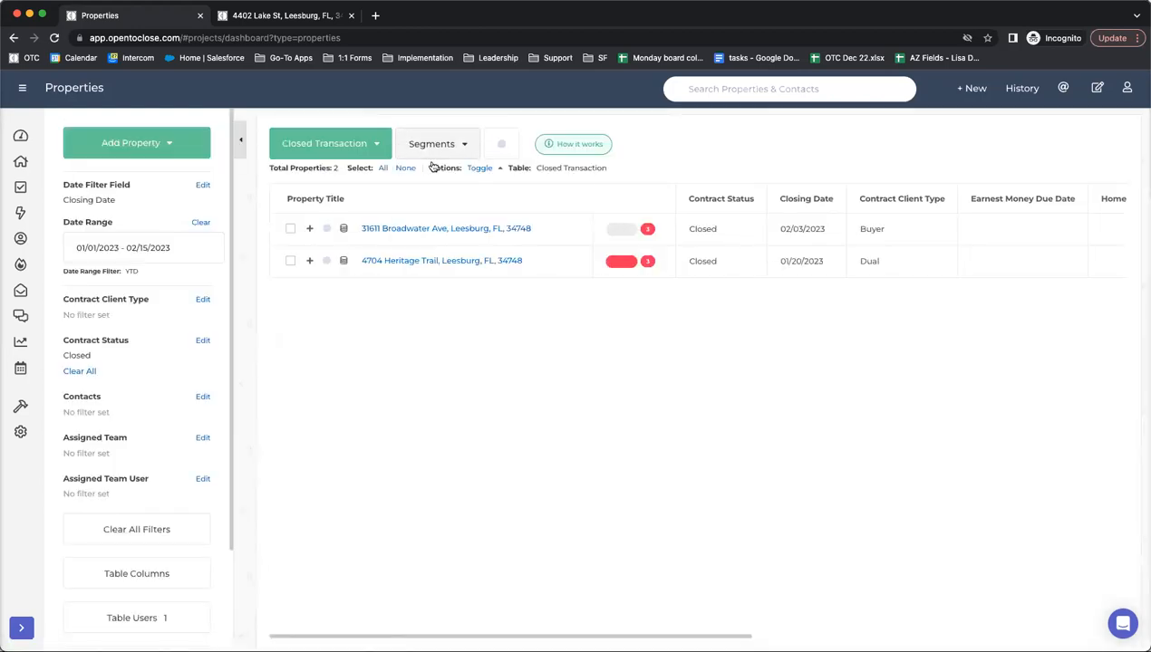
{"action": "left_click", "coordinate": [434, 147]}
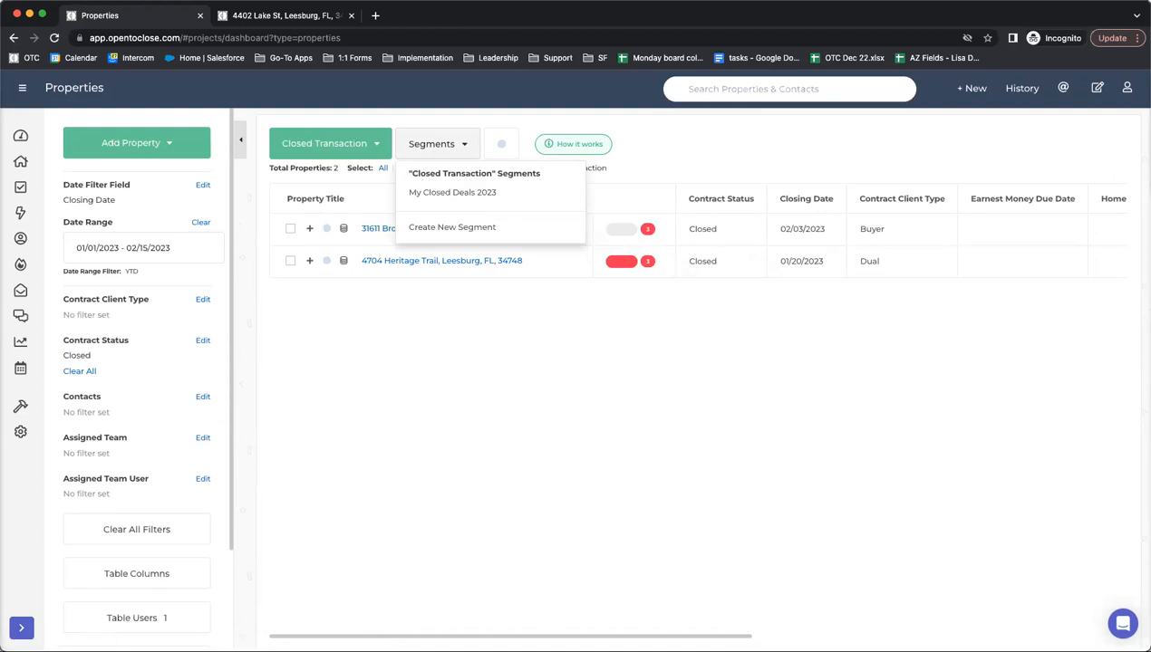
{"action": "left_click", "coordinate": [748, 172]}
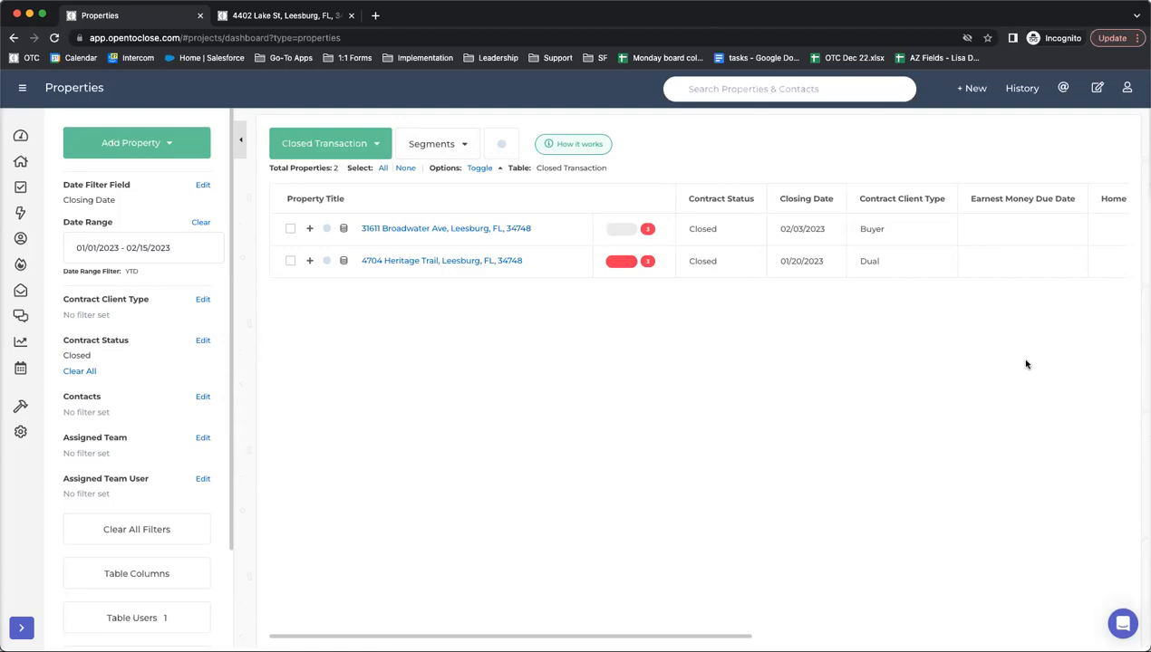
- Edit the Buyers Residential Contract (OTC1) intake form template and show its Contacts page
{"action": "mouse_move", "coordinate": [20, 406]}
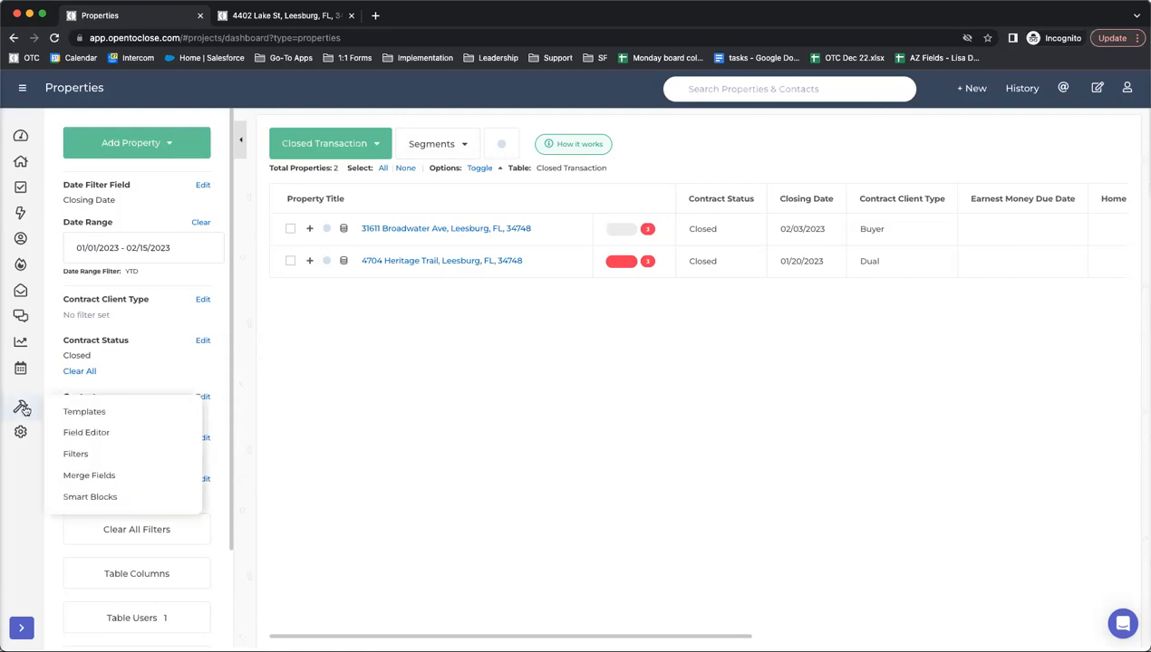
{"action": "left_click", "coordinate": [73, 411]}
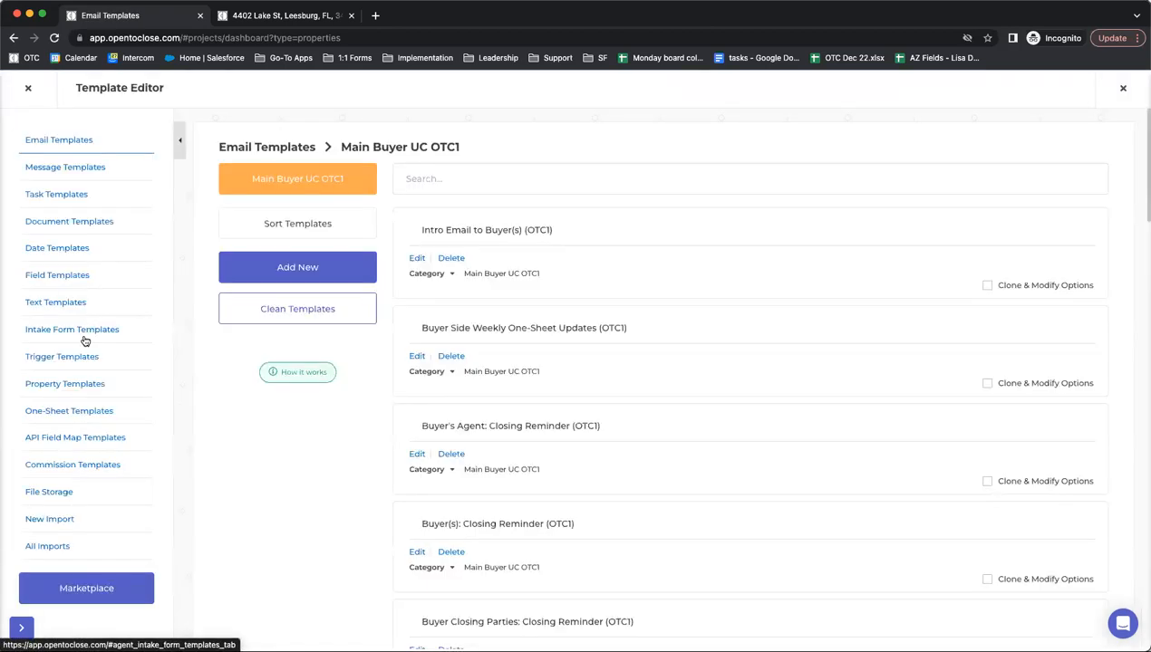
{"action": "left_click", "coordinate": [83, 333]}
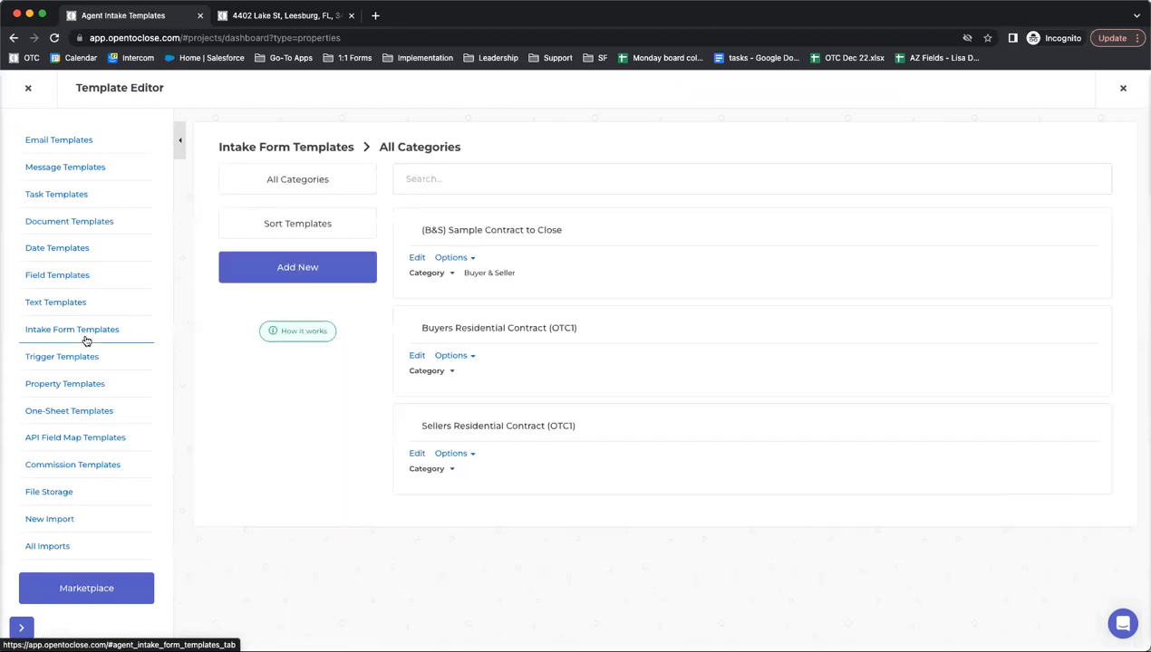
{"action": "left_click", "coordinate": [416, 356]}
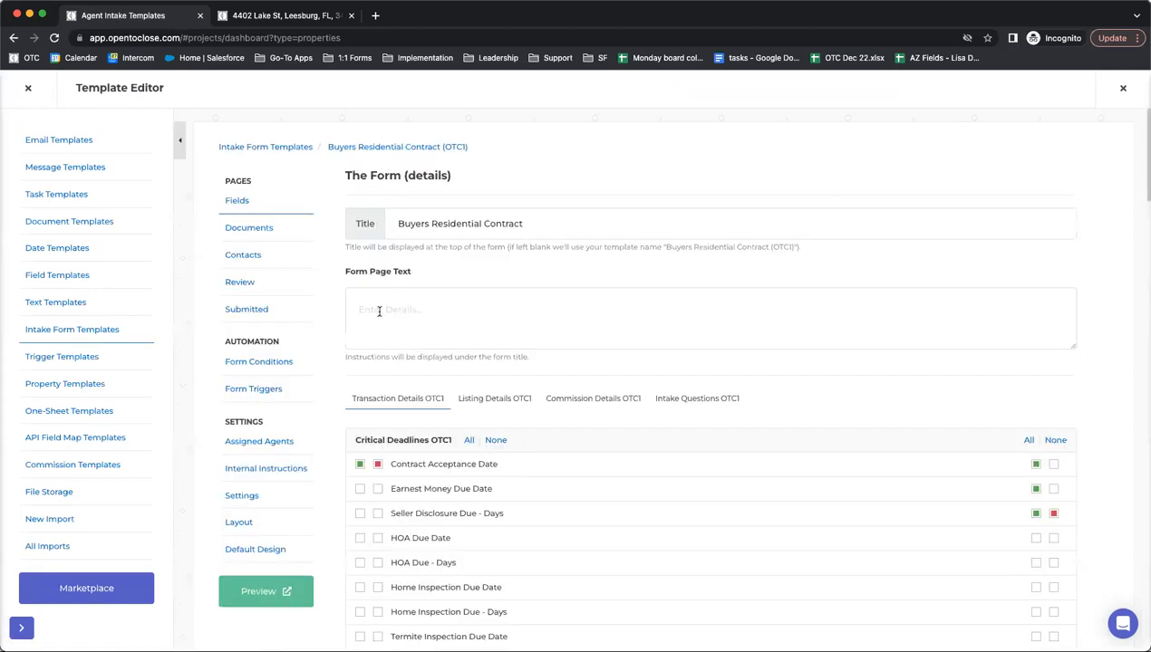
{"action": "left_click", "coordinate": [246, 258]}
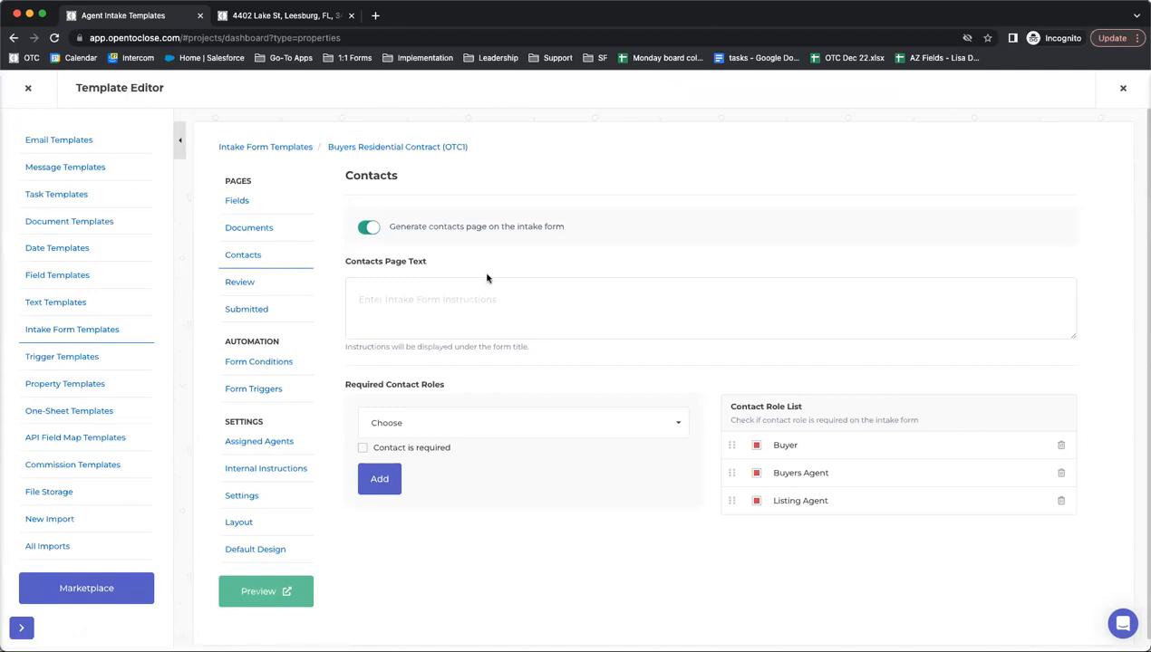
- Browse the available contact roles, then bring up the intake form's Form Conditions page
{"action": "left_click", "coordinate": [450, 423]}
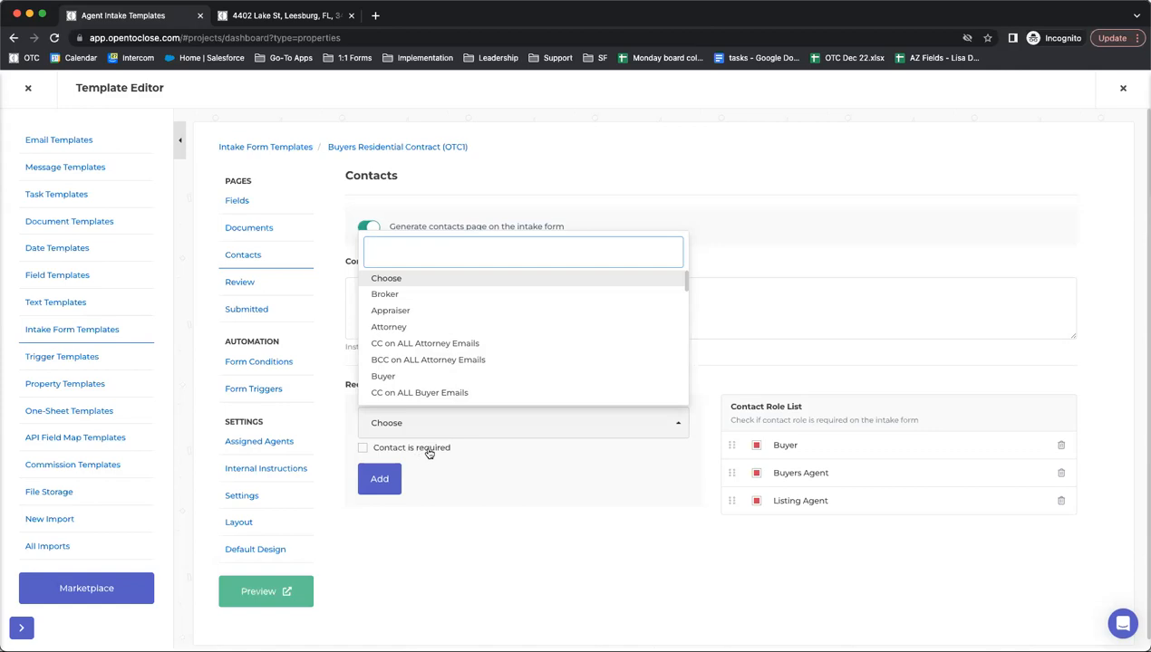
{"action": "left_click", "coordinate": [784, 363]}
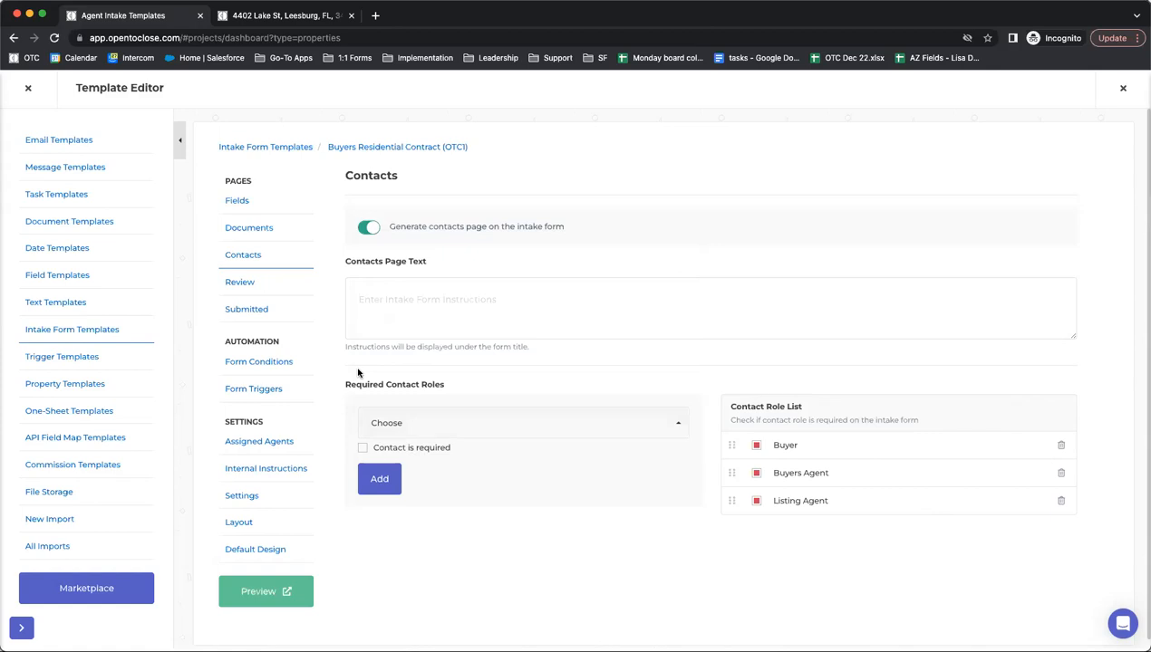
{"action": "left_click", "coordinate": [241, 364]}
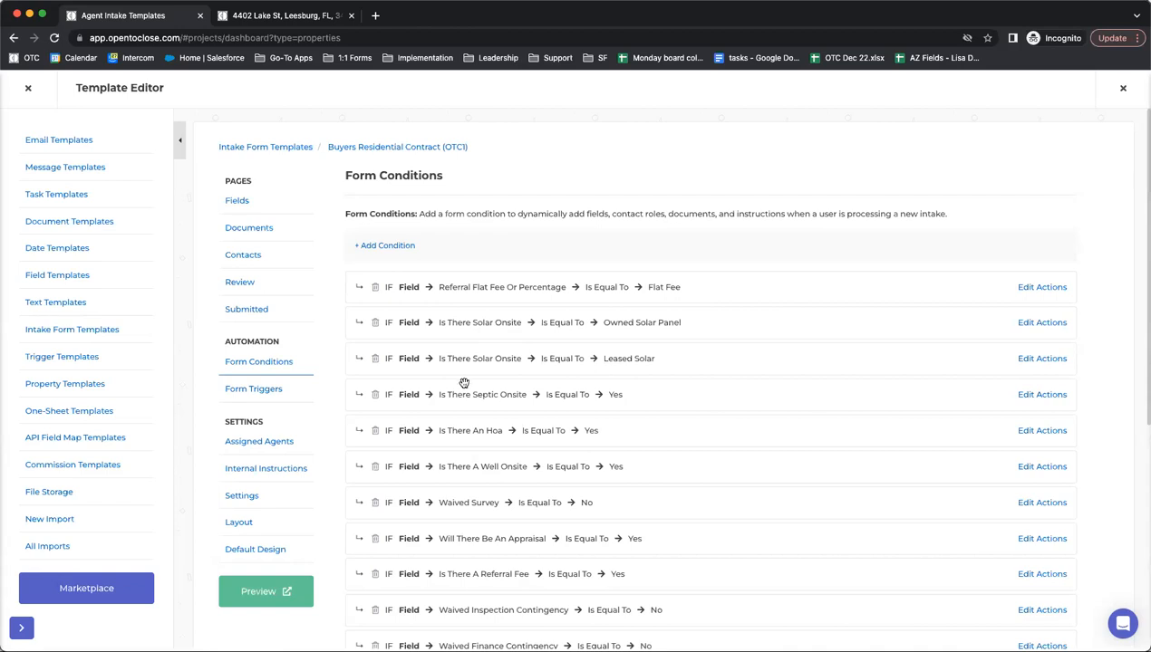
{"action": "scroll", "coordinate": [465, 322], "scroll_direction": "down", "scroll_amount": 2}
{"action": "scroll", "coordinate": [465, 322], "scroll_direction": "down", "scroll_amount": 6}
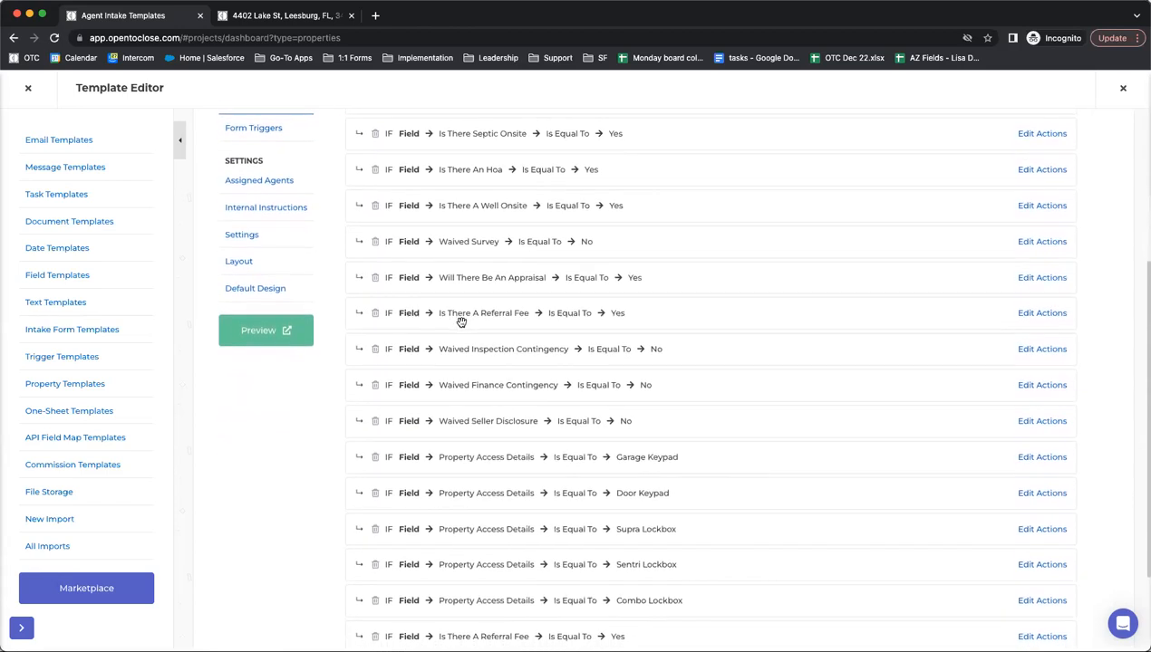
{"action": "left_click", "coordinate": [1046, 343]}
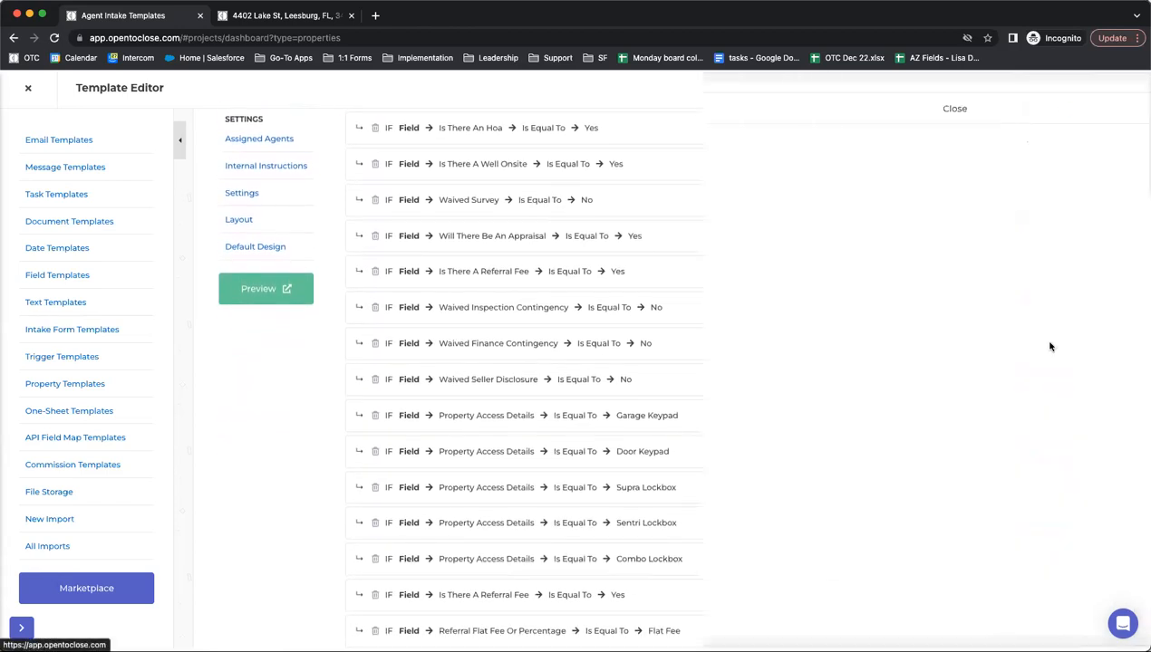
{"action": "left_click", "coordinate": [700, 121]}
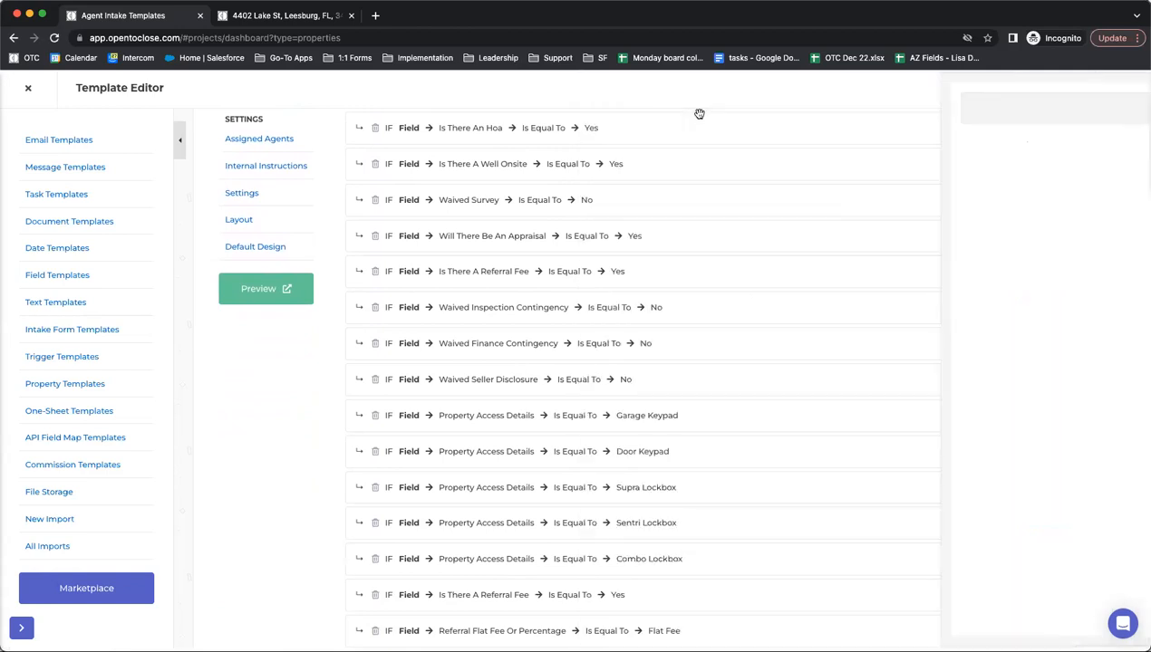
{"action": "scroll", "coordinate": [472, 349], "scroll_direction": "down", "scroll_amount": 2}
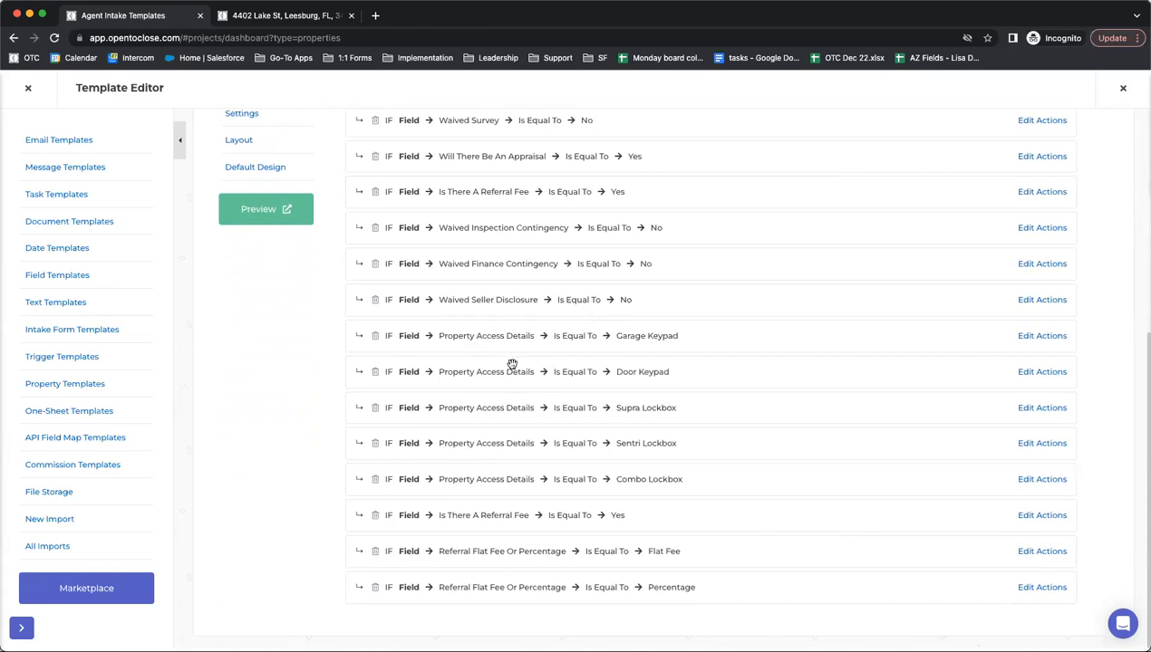
{"action": "scroll", "coordinate": [503, 321], "scroll_direction": "up", "scroll_amount": 2}
{"action": "scroll", "coordinate": [503, 321], "scroll_direction": "down", "scroll_amount": 1}
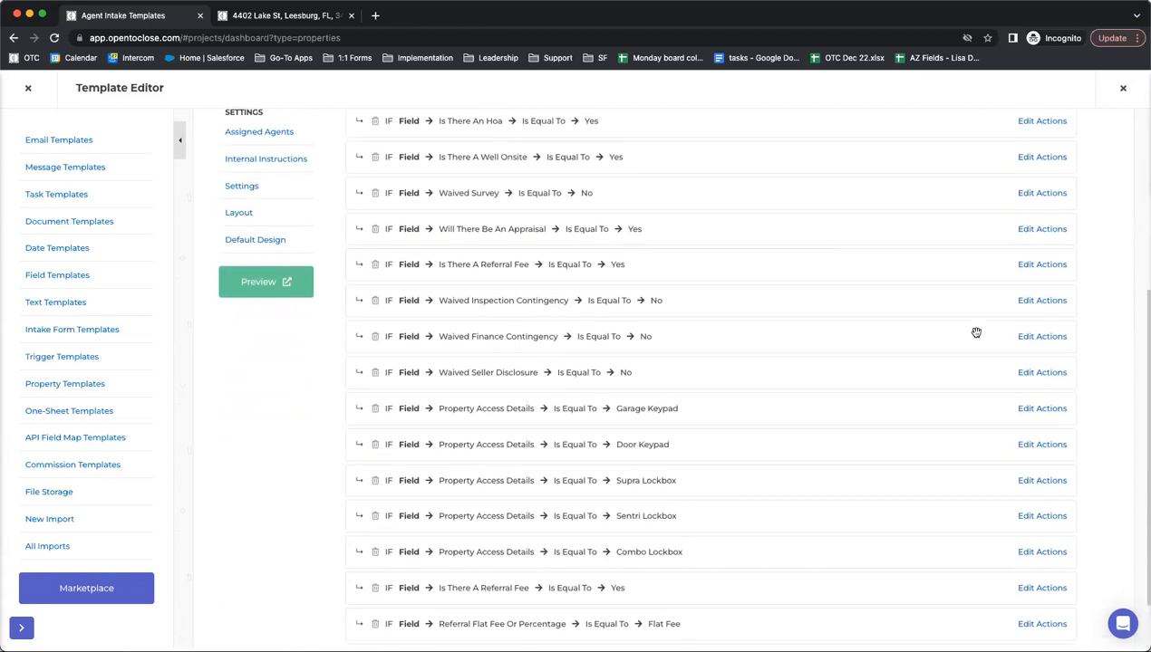
- Add Lender as a required contact role in the Waived Finance Contingency condition's actions
{"action": "left_click", "coordinate": [1018, 345]}
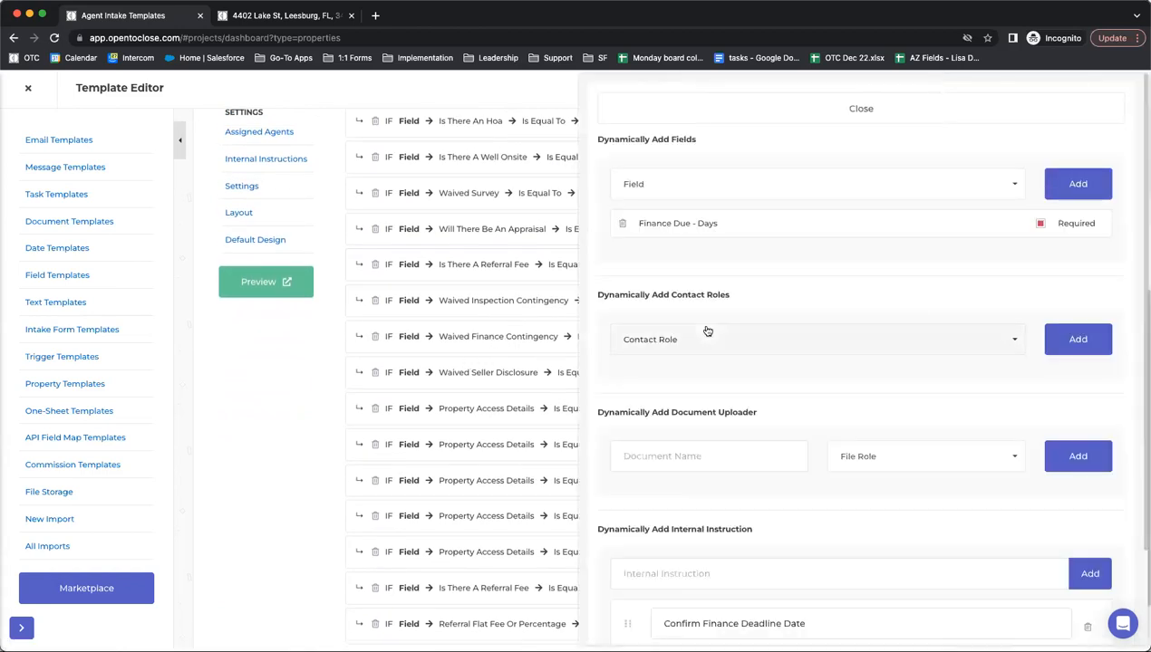
{"action": "left_click", "coordinate": [657, 349]}
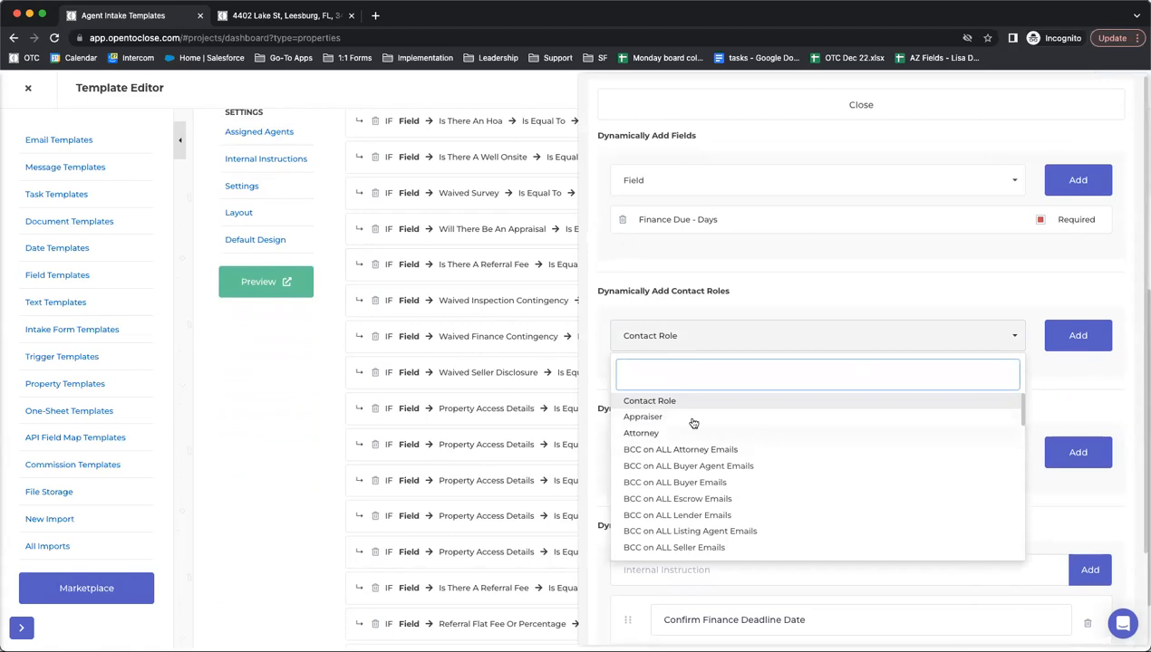
{"action": "type", "text": "lender"}
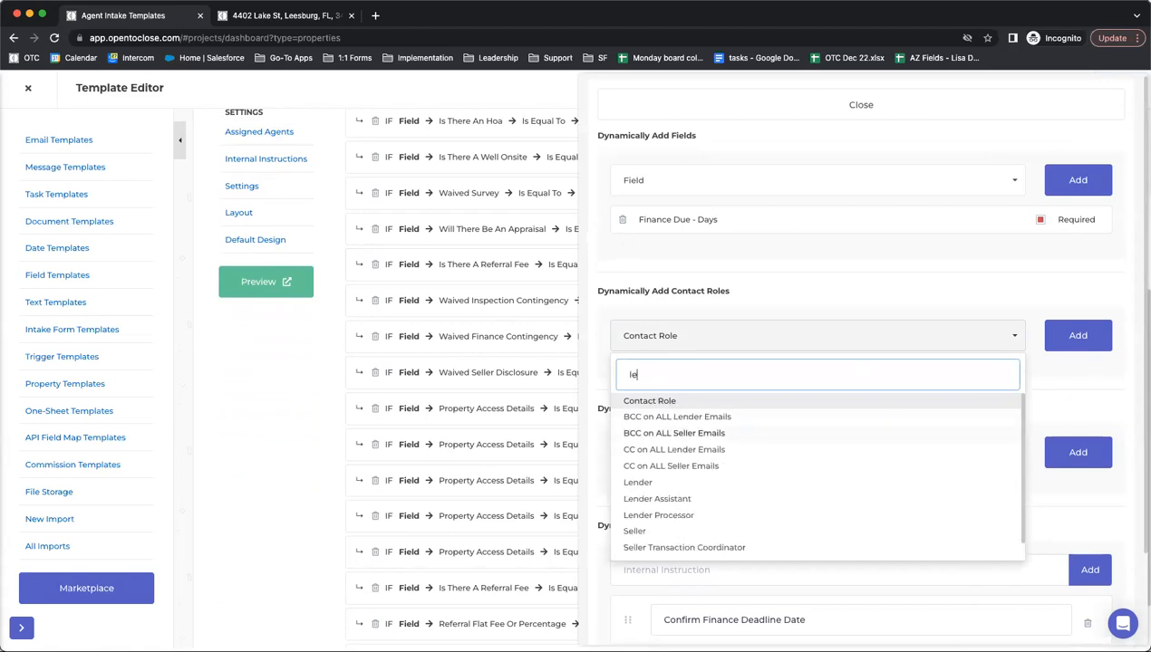
{"action": "left_click", "coordinate": [651, 433]}
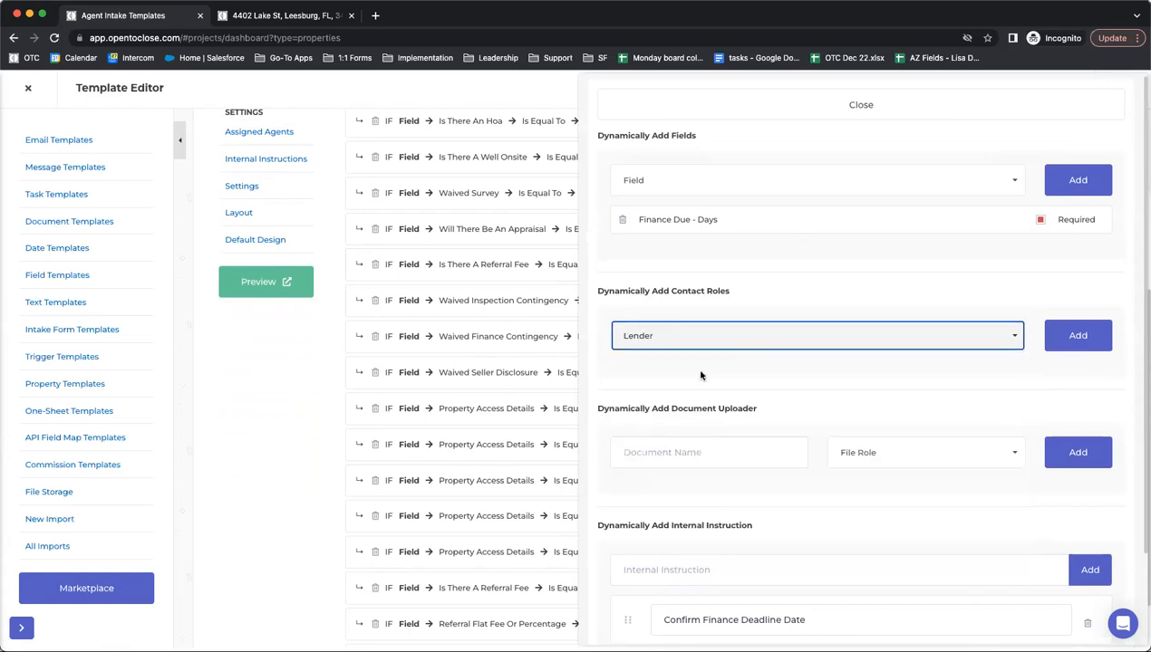
{"action": "left_click", "coordinate": [1087, 339]}
{"action": "left_click", "coordinate": [1040, 376]}
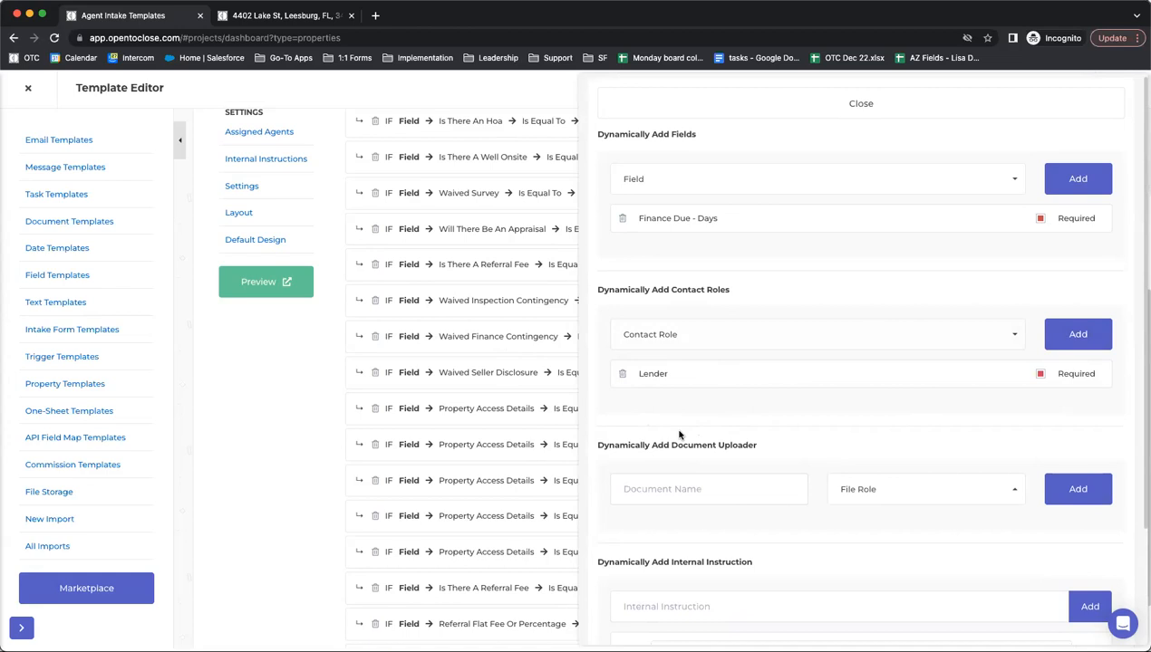
{"action": "scroll", "coordinate": [760, 190], "scroll_direction": "up", "scroll_amount": 1}
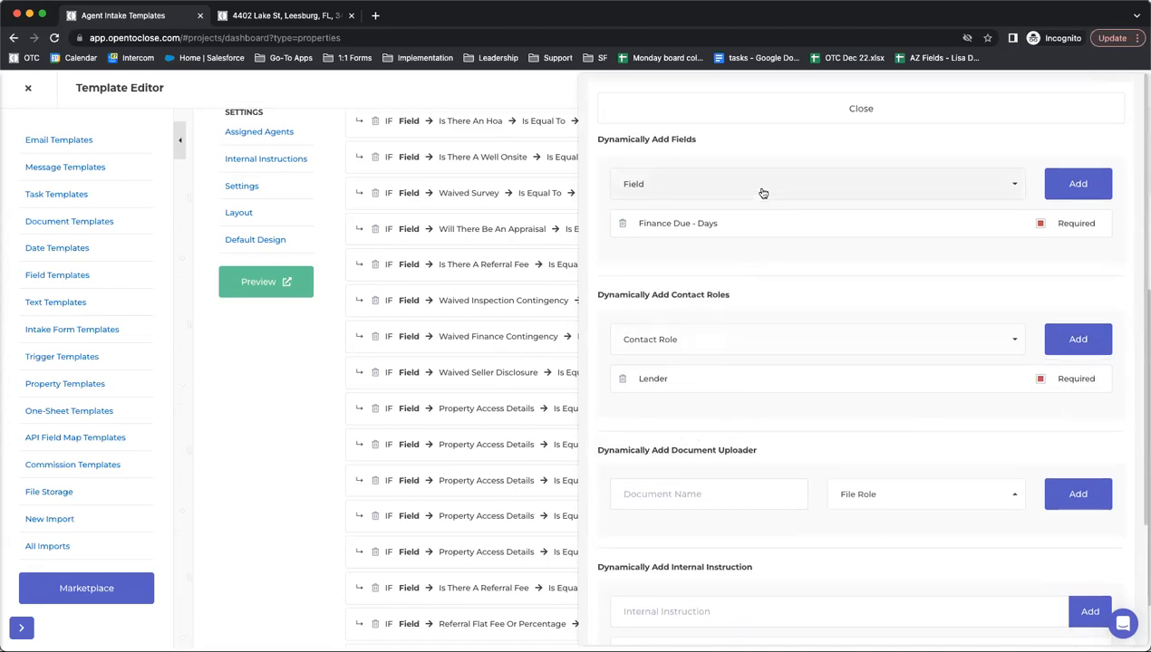
{"action": "left_click", "coordinate": [727, 123]}
{"action": "scroll", "coordinate": [372, 271], "scroll_direction": "up", "scroll_amount": 8}
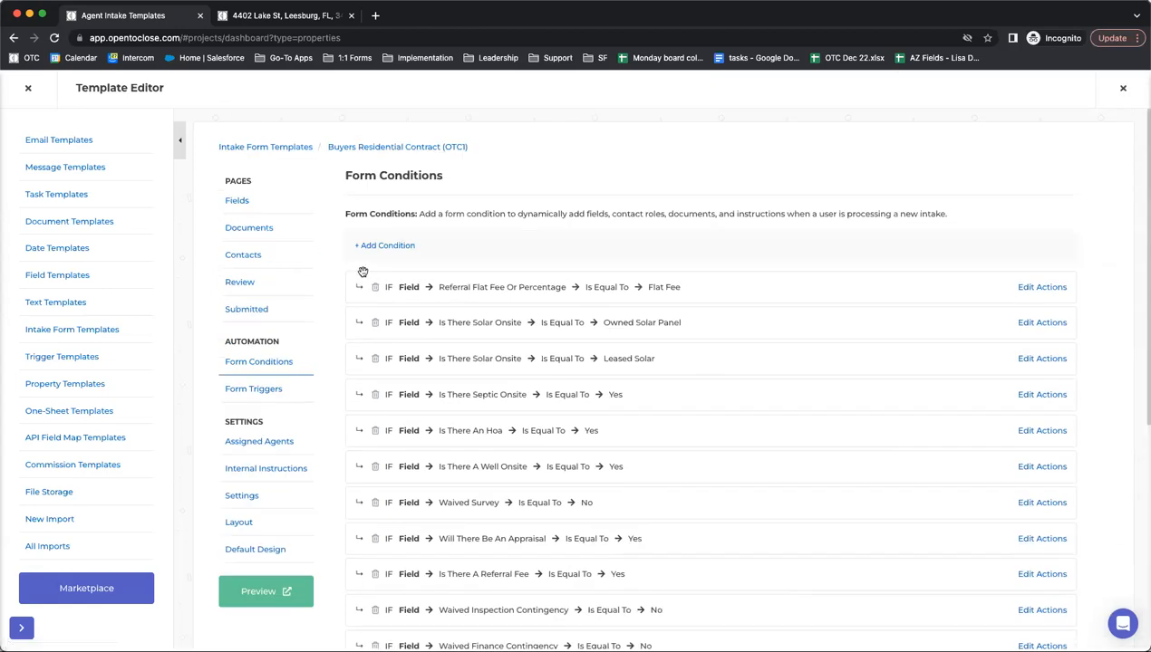
- Preview the Buyers Residential Contract intake form, scroll through it, then cancel and close it
{"action": "left_click", "coordinate": [275, 594]}
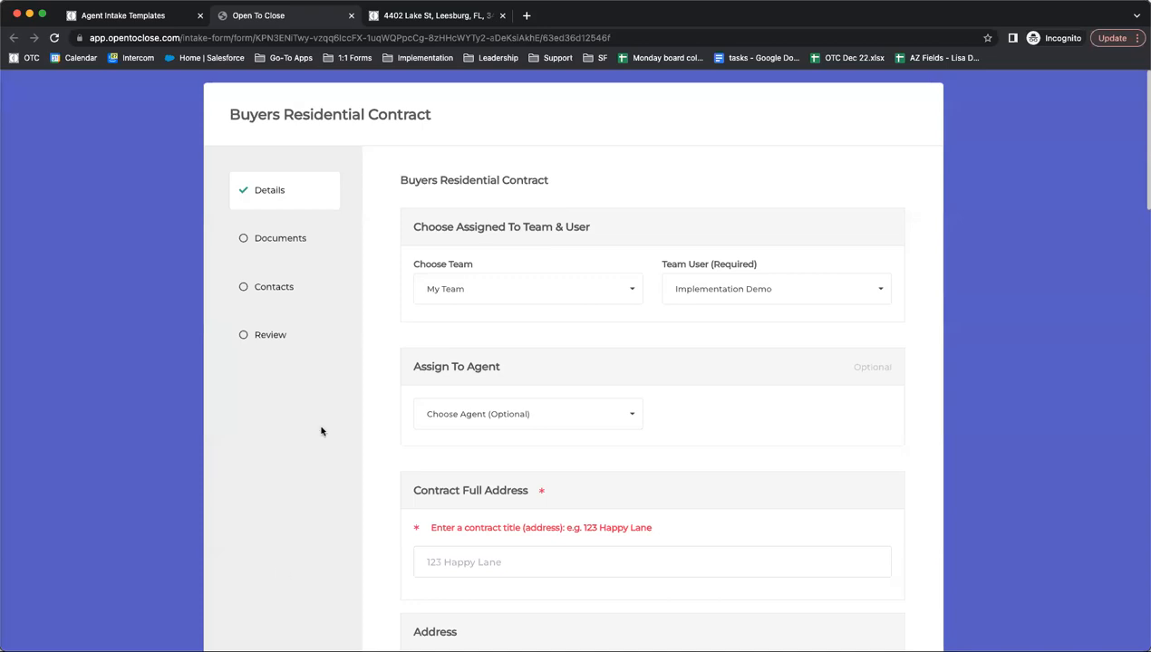
{"action": "scroll", "coordinate": [378, 400], "scroll_direction": "down", "scroll_amount": 2}
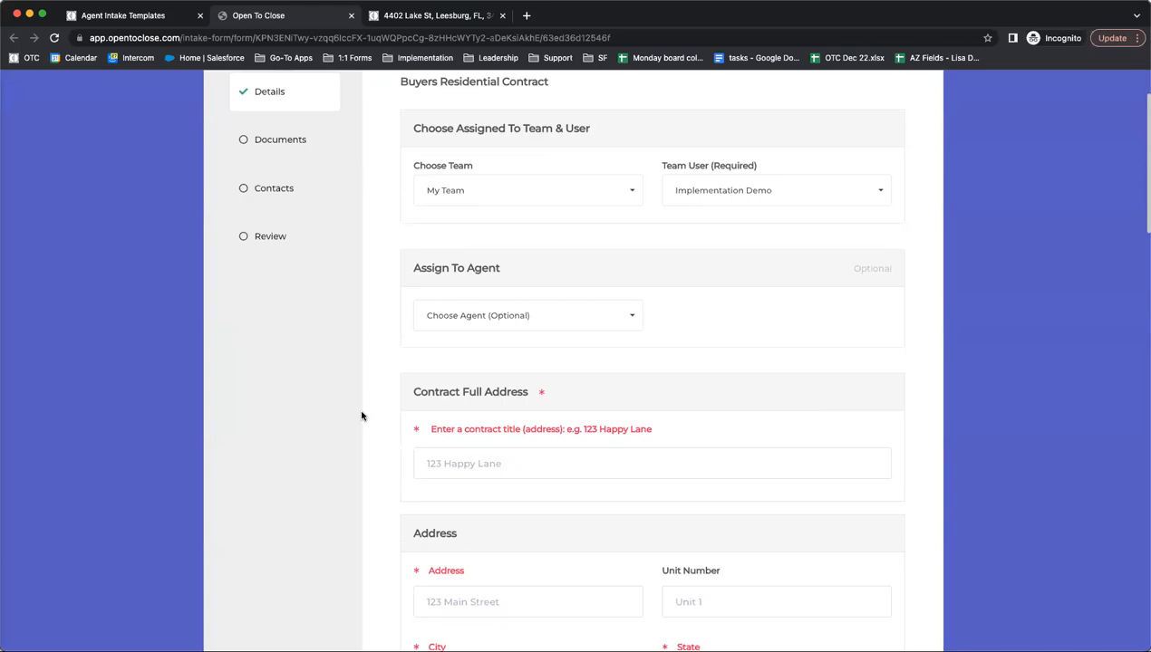
{"action": "scroll", "coordinate": [362, 416], "scroll_direction": "down", "scroll_amount": 13}
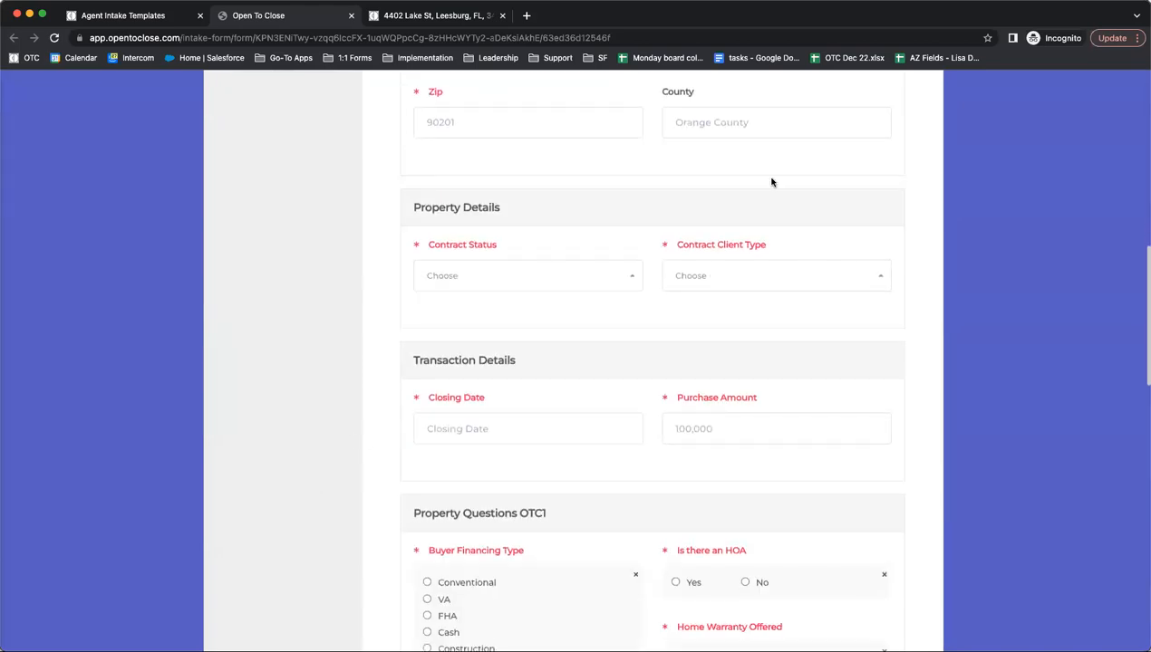
{"action": "scroll", "coordinate": [639, 246], "scroll_direction": "up", "scroll_amount": 12}
{"action": "scroll", "coordinate": [638, 246], "scroll_direction": "up", "scroll_amount": 3}
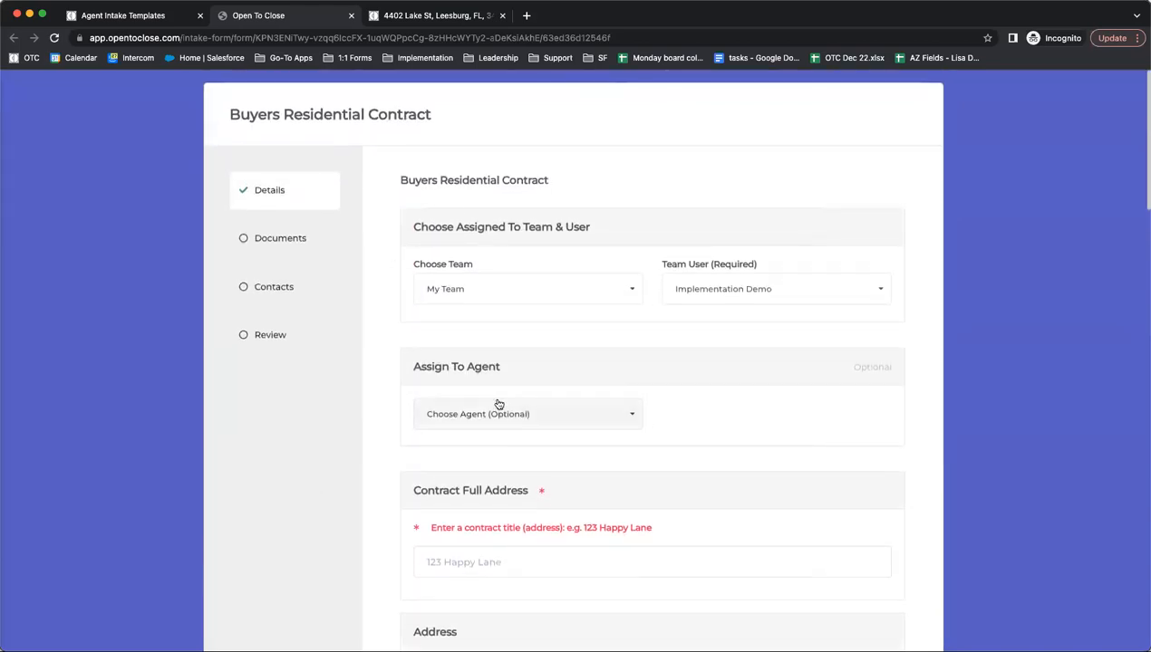
{"action": "scroll", "coordinate": [495, 396], "scroll_direction": "down", "scroll_amount": 5}
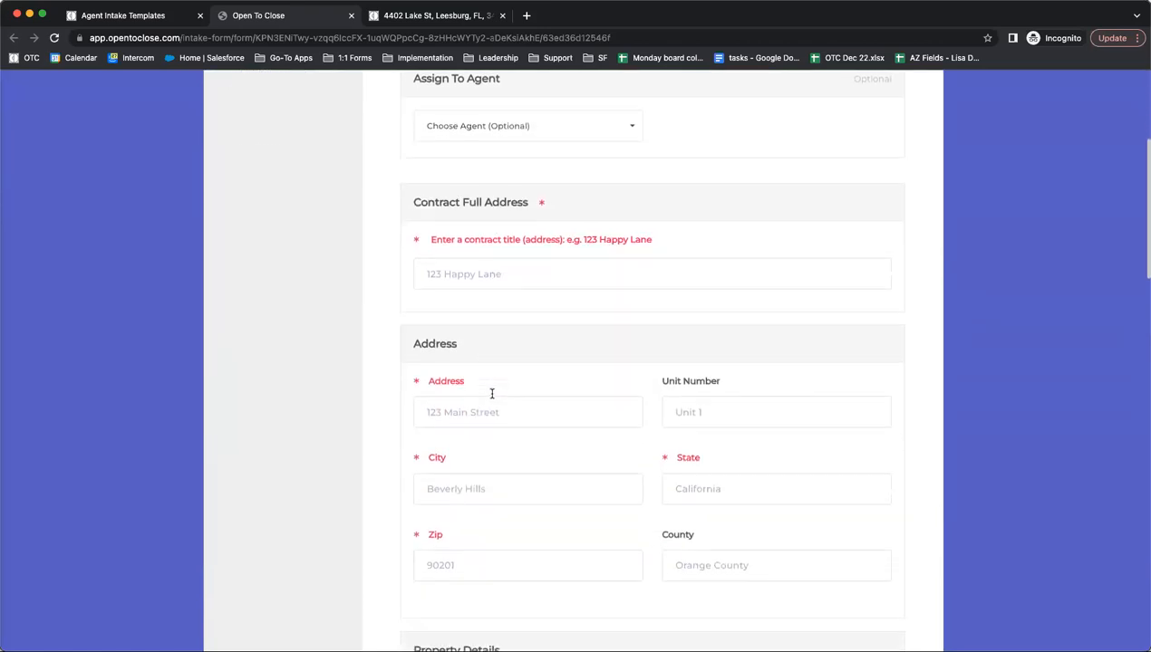
{"action": "scroll", "coordinate": [492, 396], "scroll_direction": "down", "scroll_amount": 14}
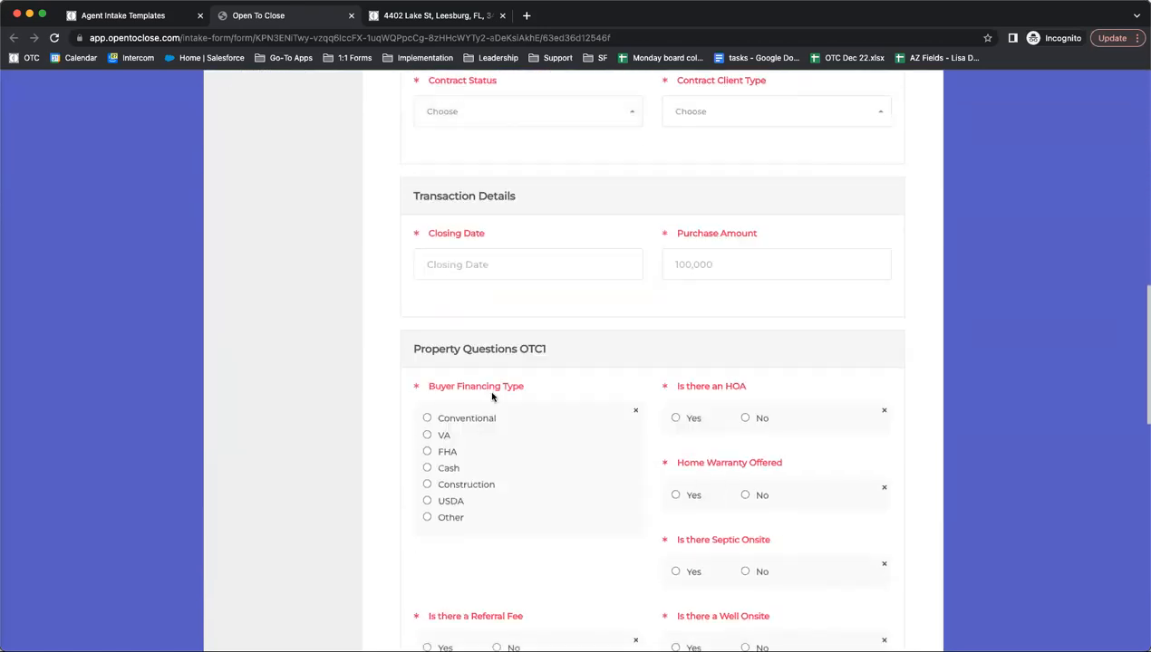
{"action": "scroll", "coordinate": [492, 396], "scroll_direction": "down", "scroll_amount": 2}
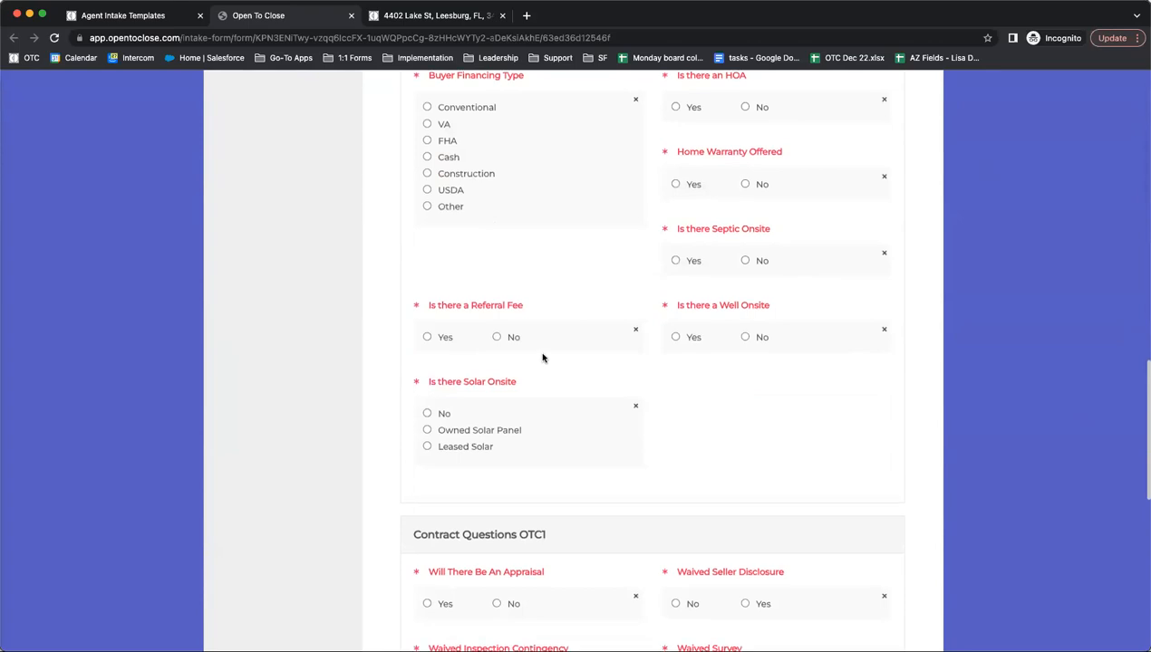
{"action": "scroll", "coordinate": [542, 358], "scroll_direction": "down", "scroll_amount": 7}
{"action": "scroll", "coordinate": [542, 358], "scroll_direction": "down", "scroll_amount": 4}
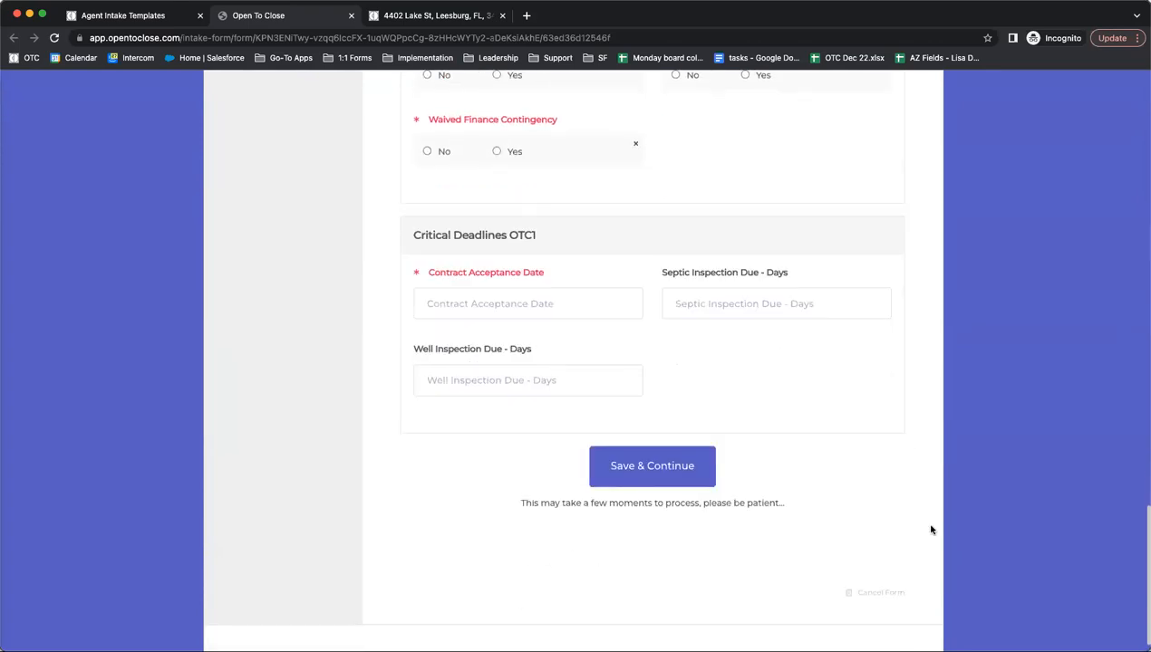
{"action": "left_click", "coordinate": [870, 593]}
{"action": "left_click", "coordinate": [350, 15]}
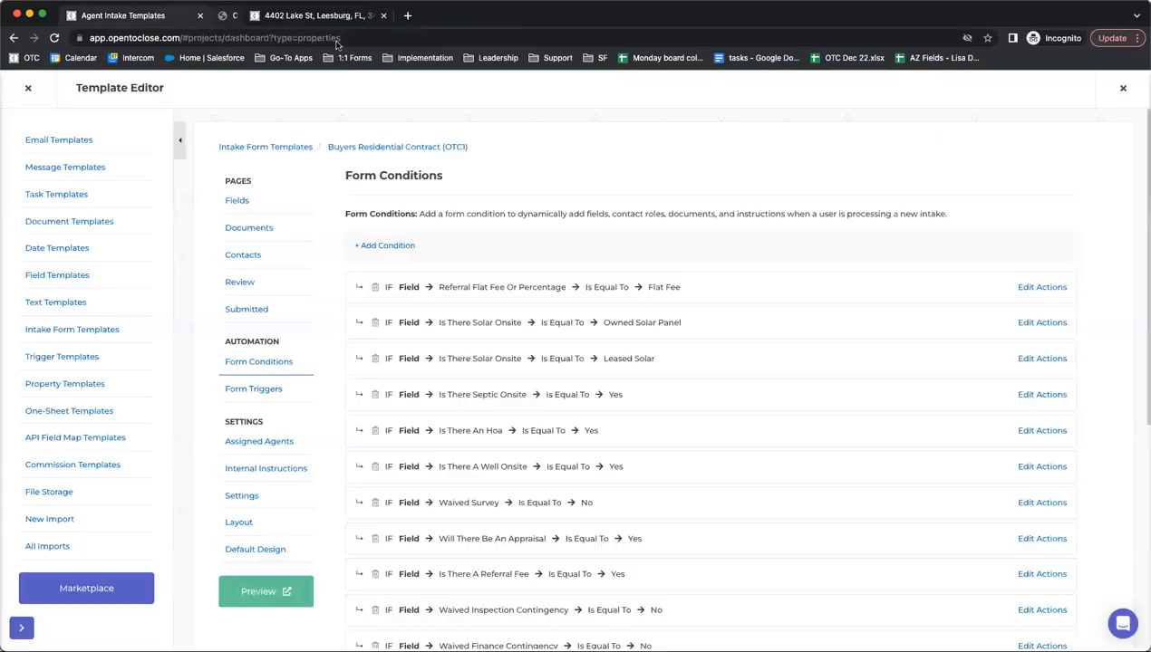
- Preview the buyers intake form with My Team and the demo team user selected, then return to the conditions
{"action": "left_click", "coordinate": [252, 592]}
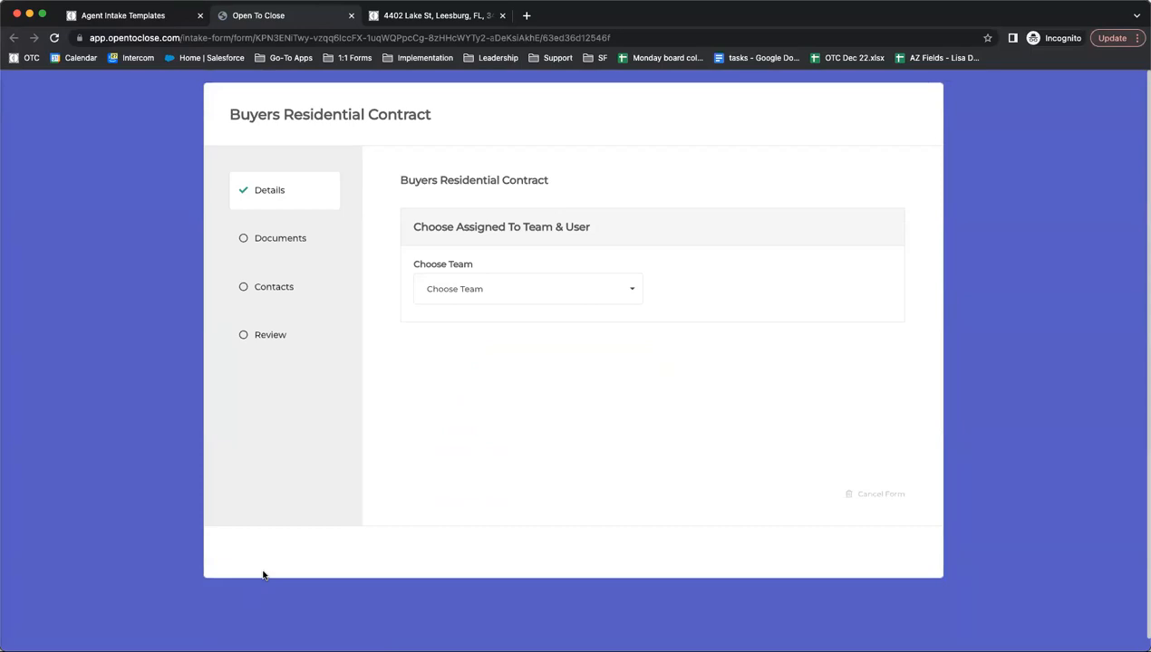
{"action": "left_click", "coordinate": [561, 283]}
{"action": "left_click", "coordinate": [434, 371]}
{"action": "left_click", "coordinate": [735, 288]}
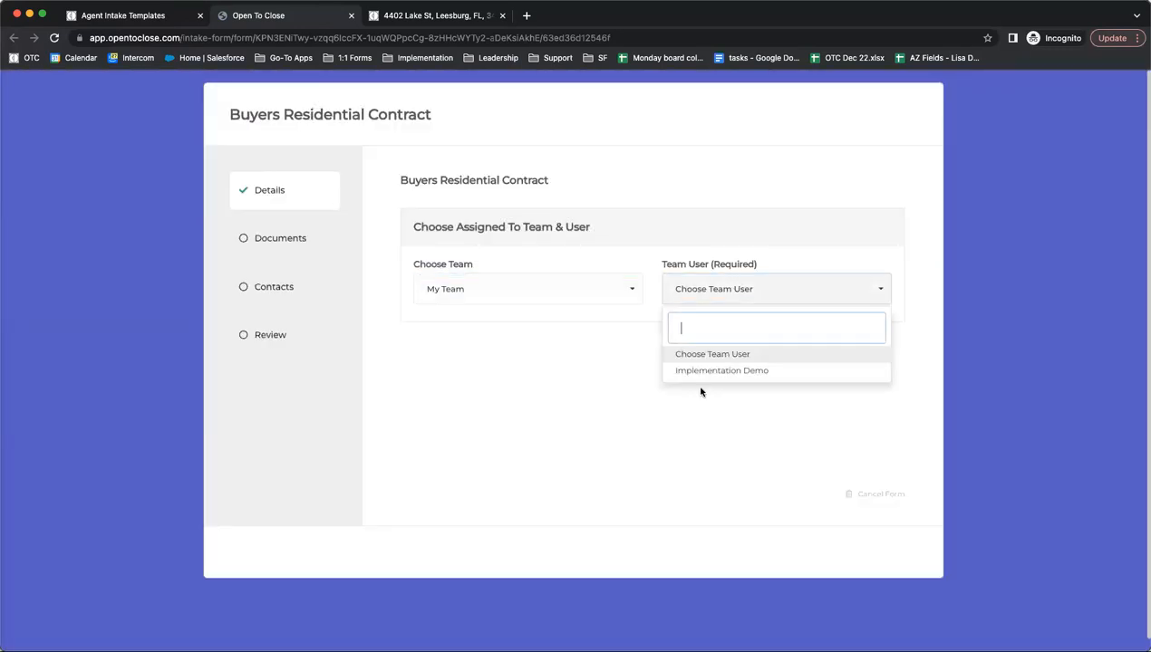
{"action": "left_click", "coordinate": [687, 372]}
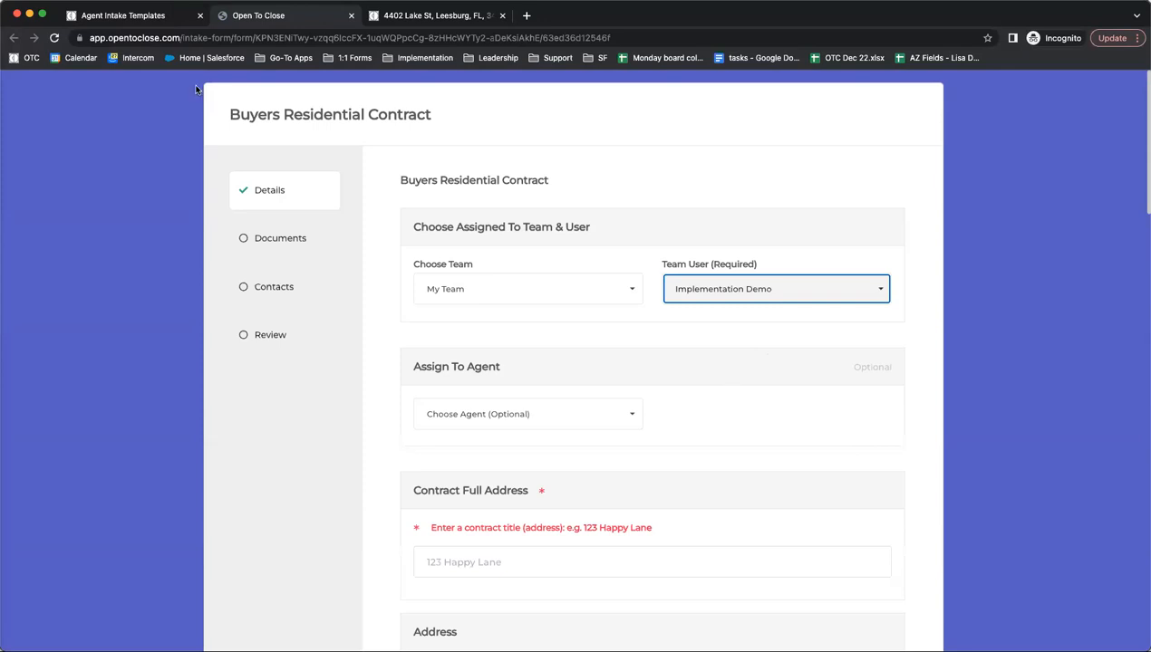
{"action": "left_click", "coordinate": [155, 18]}
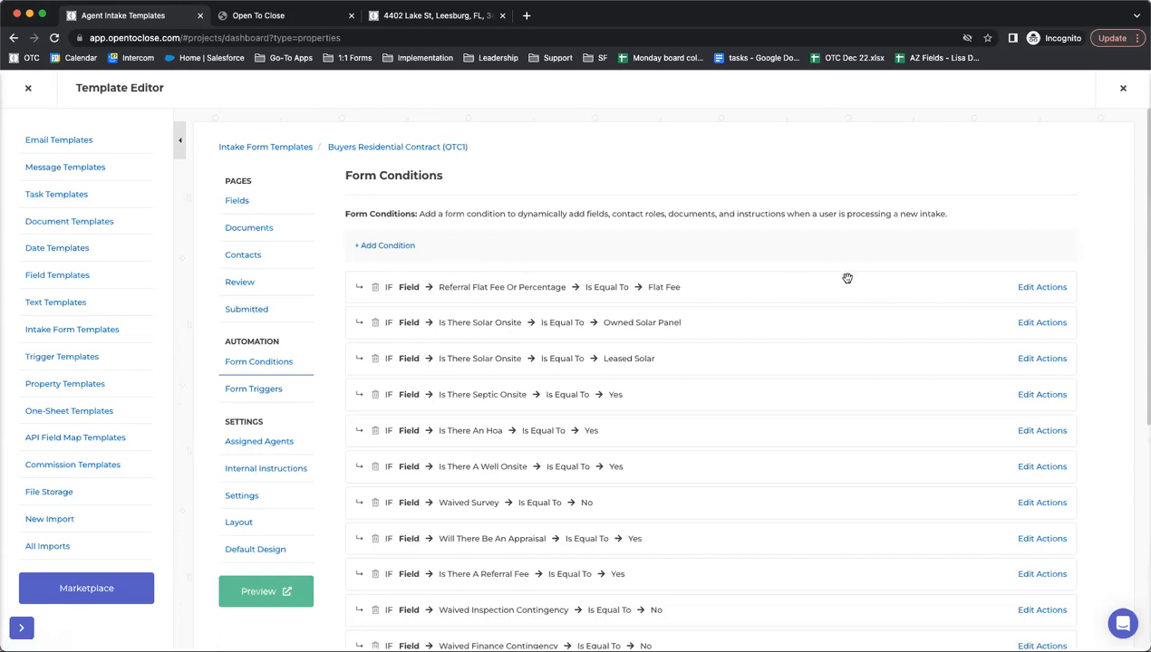
- Review the Referral Flat Fee condition's actions, then scroll through the template's Form Triggers list
{"action": "left_click", "coordinate": [1043, 287]}
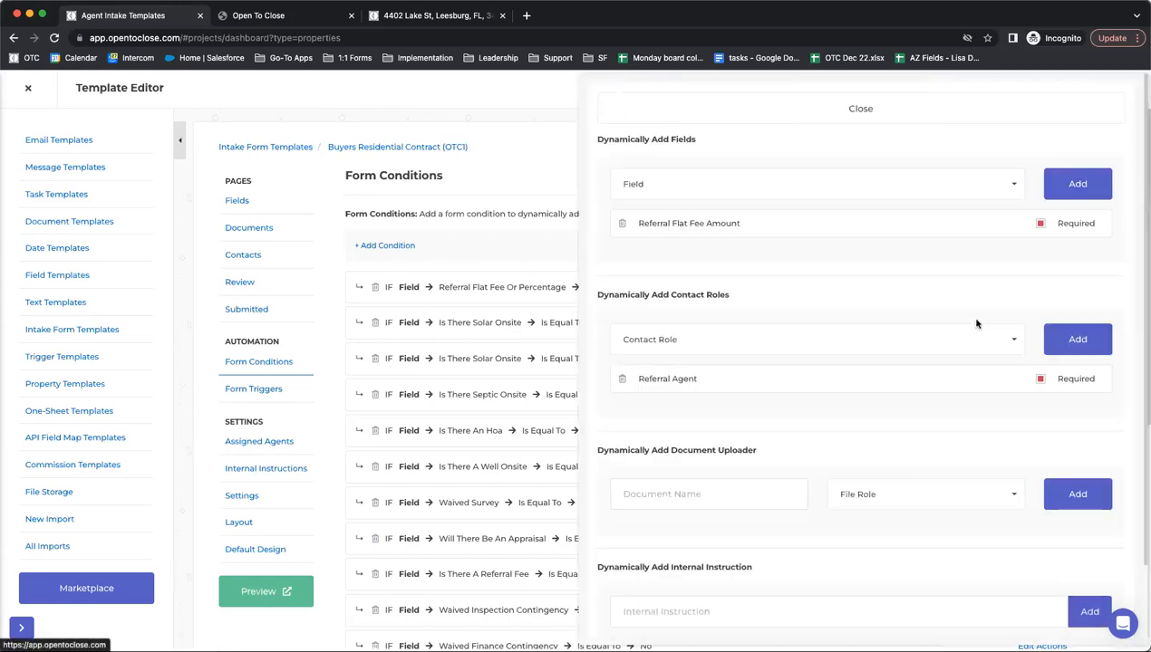
{"action": "left_click", "coordinate": [775, 107]}
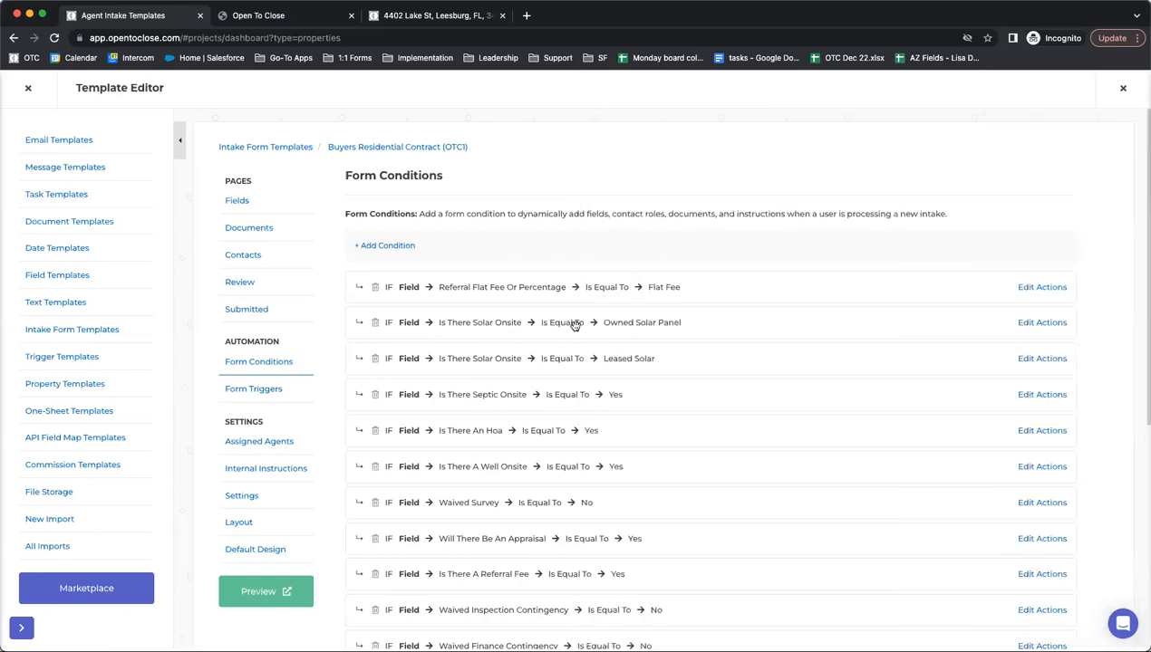
{"action": "left_click", "coordinate": [265, 395]}
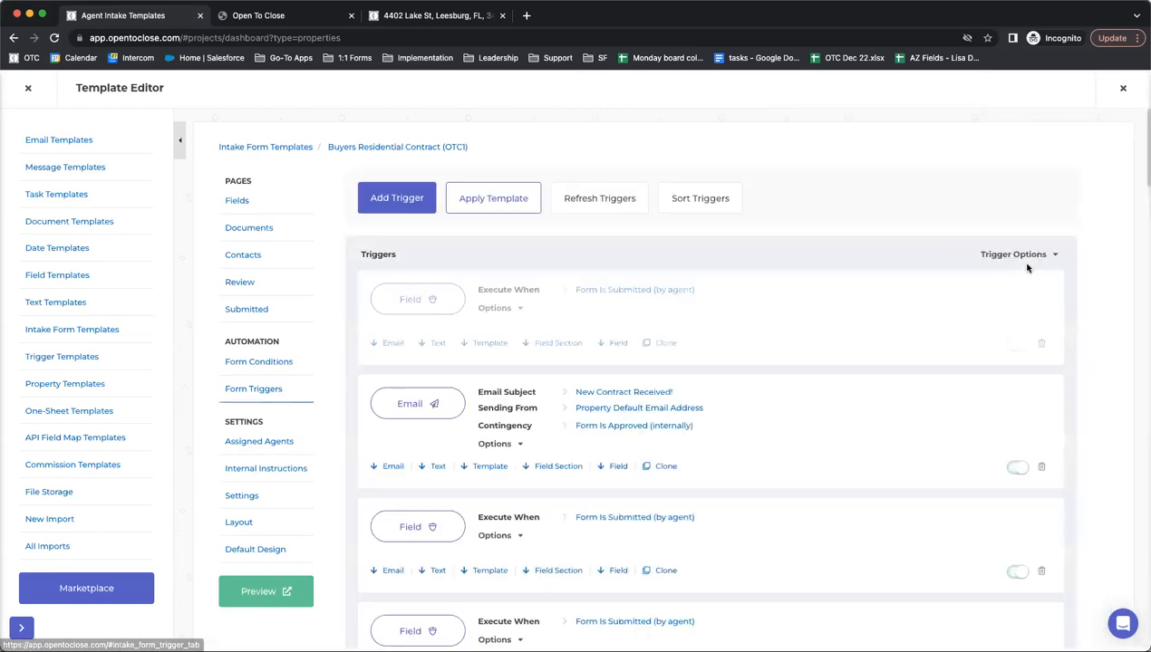
{"action": "scroll", "coordinate": [861, 319], "scroll_direction": "down", "scroll_amount": 5}
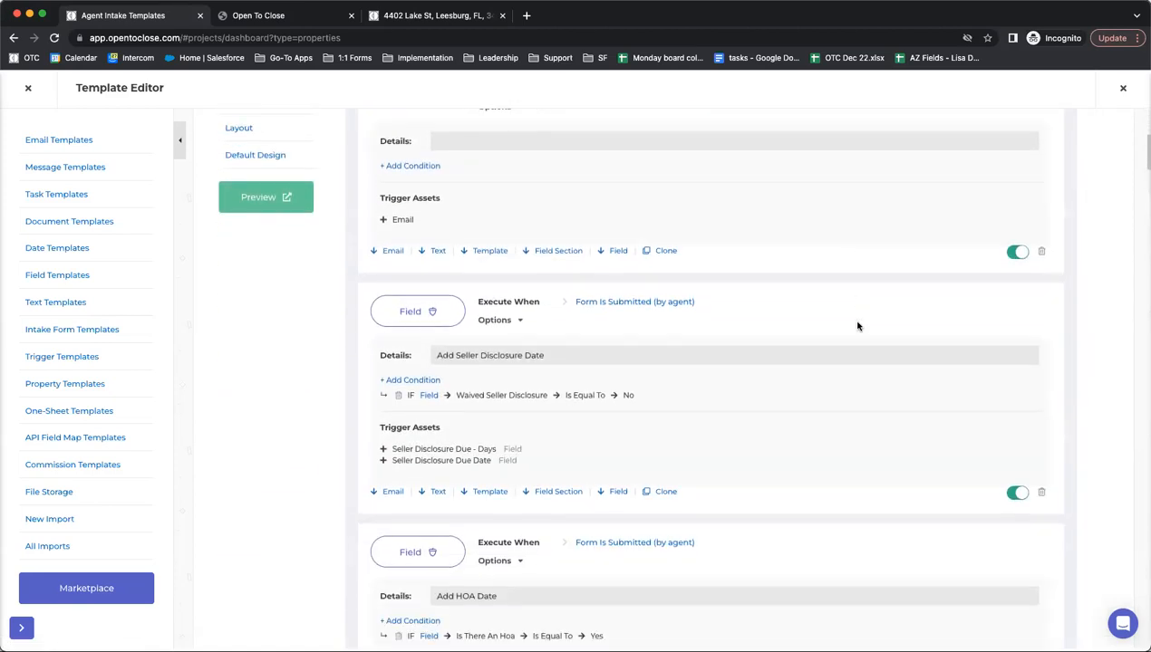
{"action": "scroll", "coordinate": [834, 319], "scroll_direction": "down", "scroll_amount": 1}
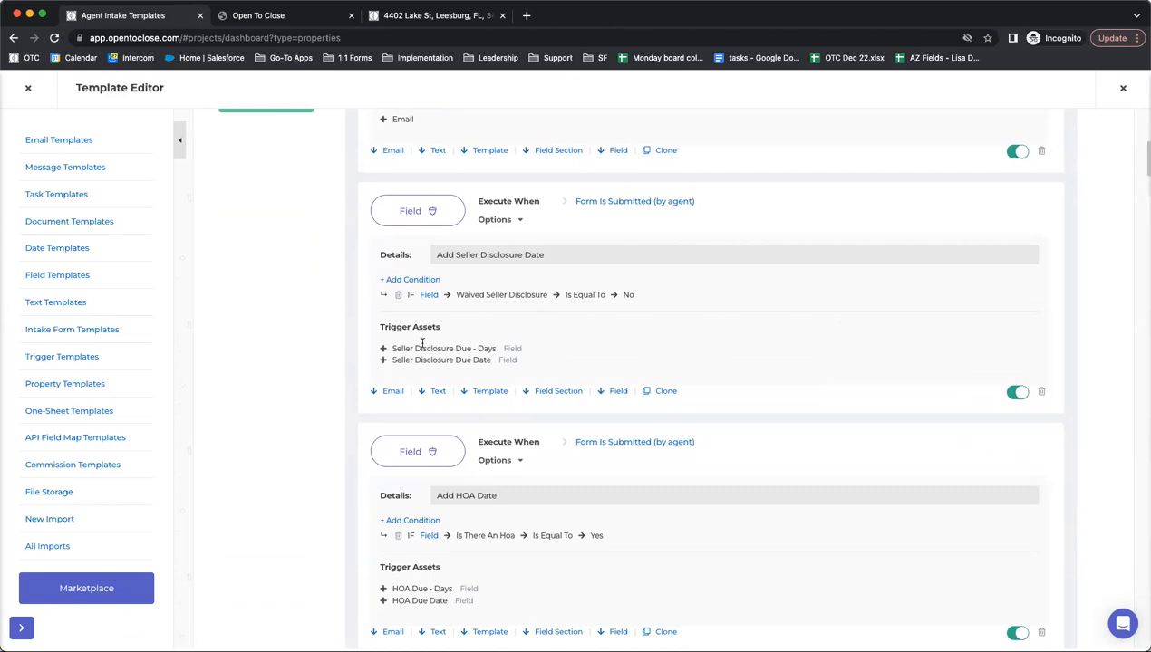
{"action": "scroll", "coordinate": [371, 325], "scroll_direction": "up", "scroll_amount": 5}
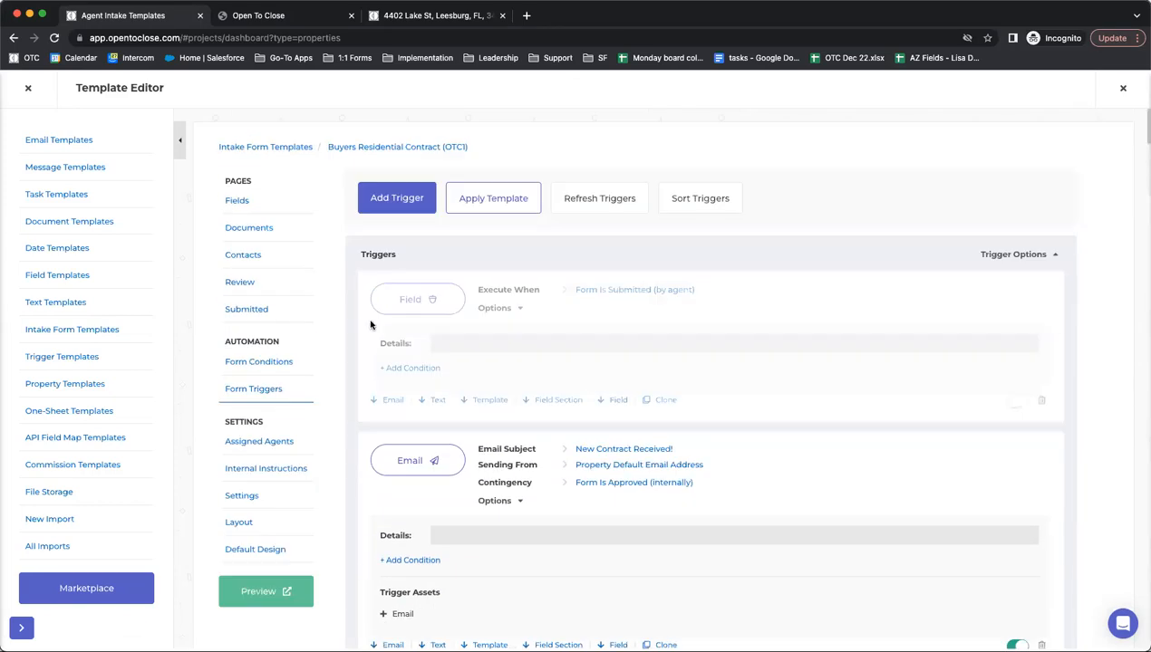
- Inspect the Waived Seller Disclosure condition's required field and internal instruction, then close its actions panel
{"action": "left_click", "coordinate": [268, 363]}
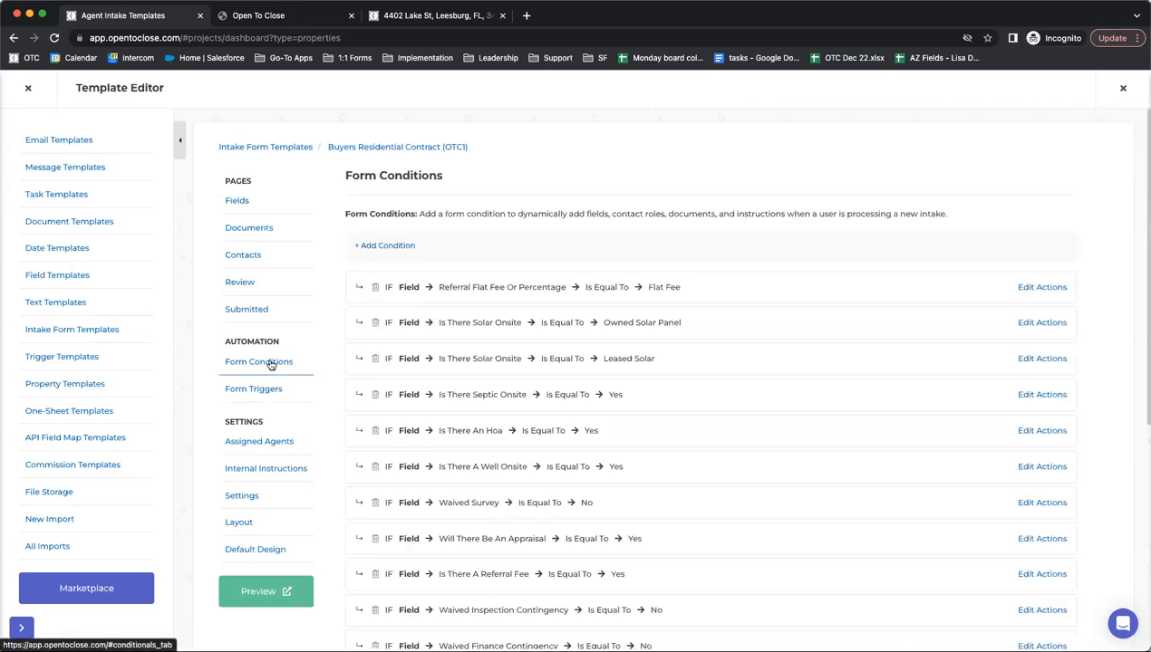
{"action": "scroll", "coordinate": [410, 345], "scroll_direction": "down", "scroll_amount": 1}
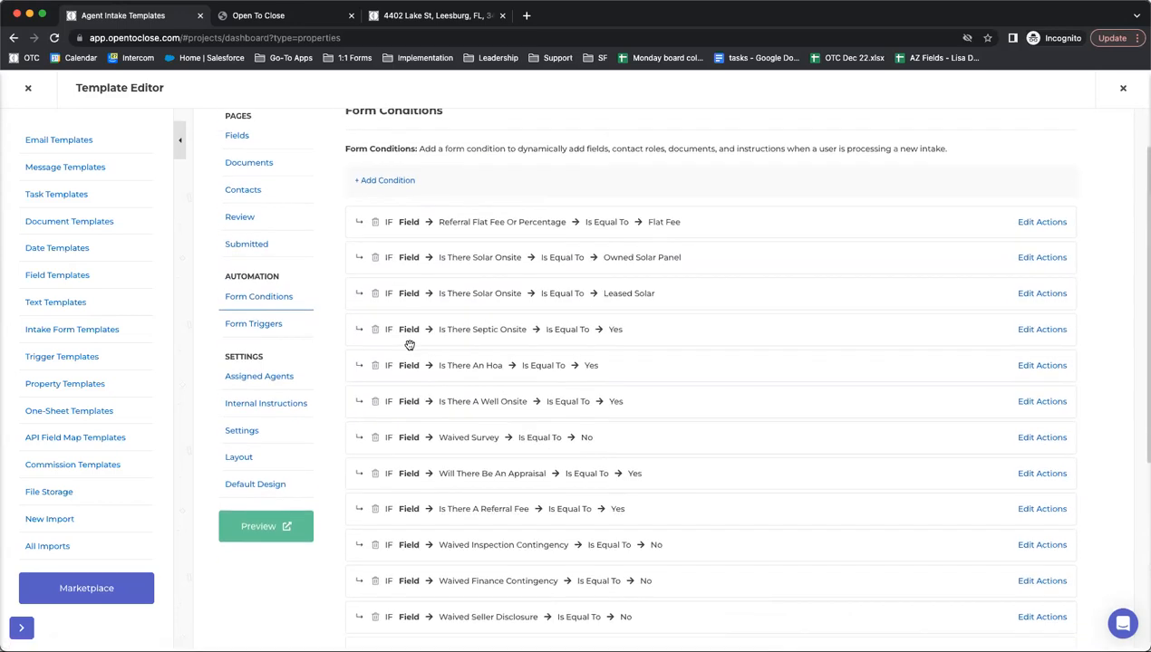
{"action": "scroll", "coordinate": [409, 345], "scroll_direction": "down", "scroll_amount": 5}
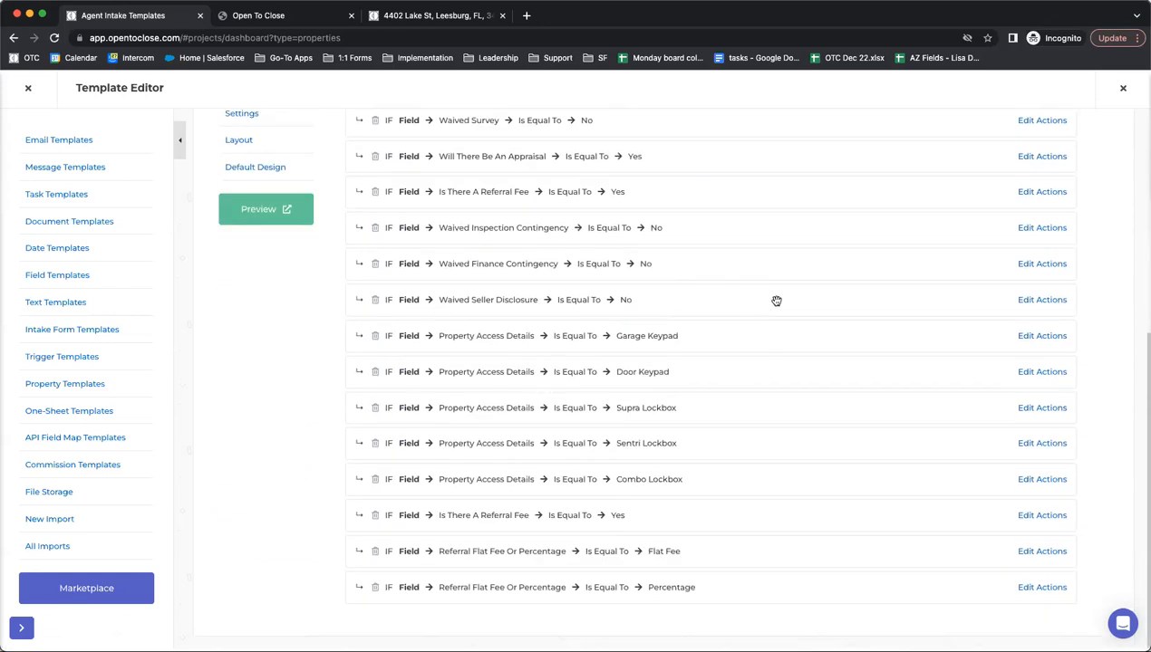
{"action": "left_click", "coordinate": [1041, 299]}
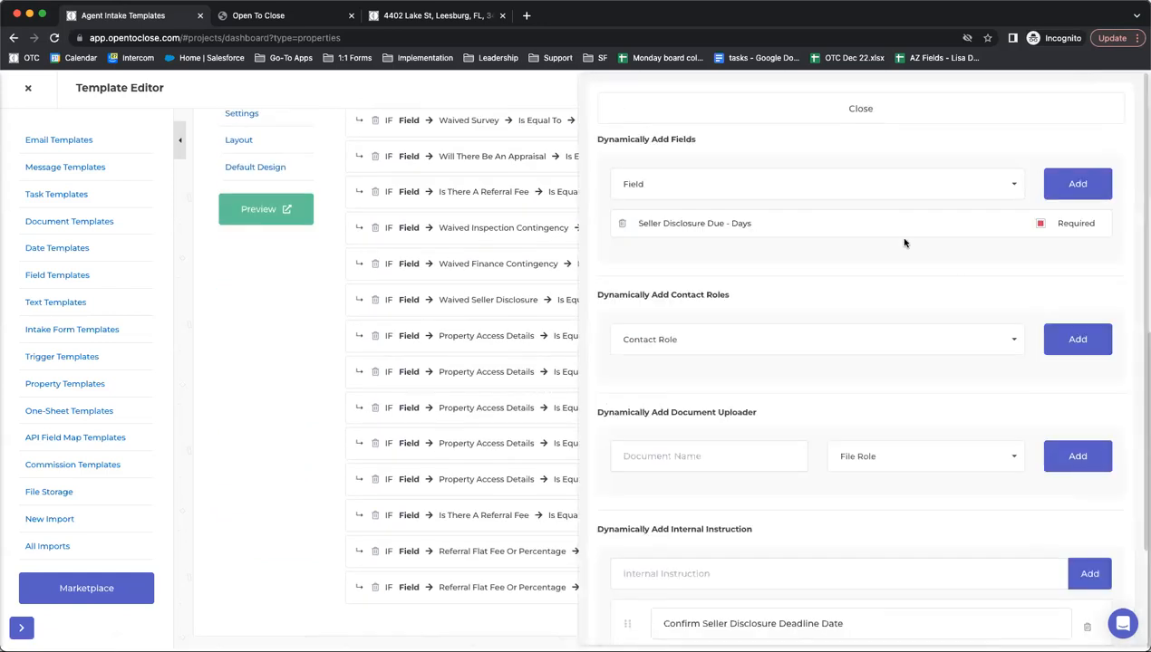
{"action": "scroll", "coordinate": [904, 243], "scroll_direction": "down", "scroll_amount": 2}
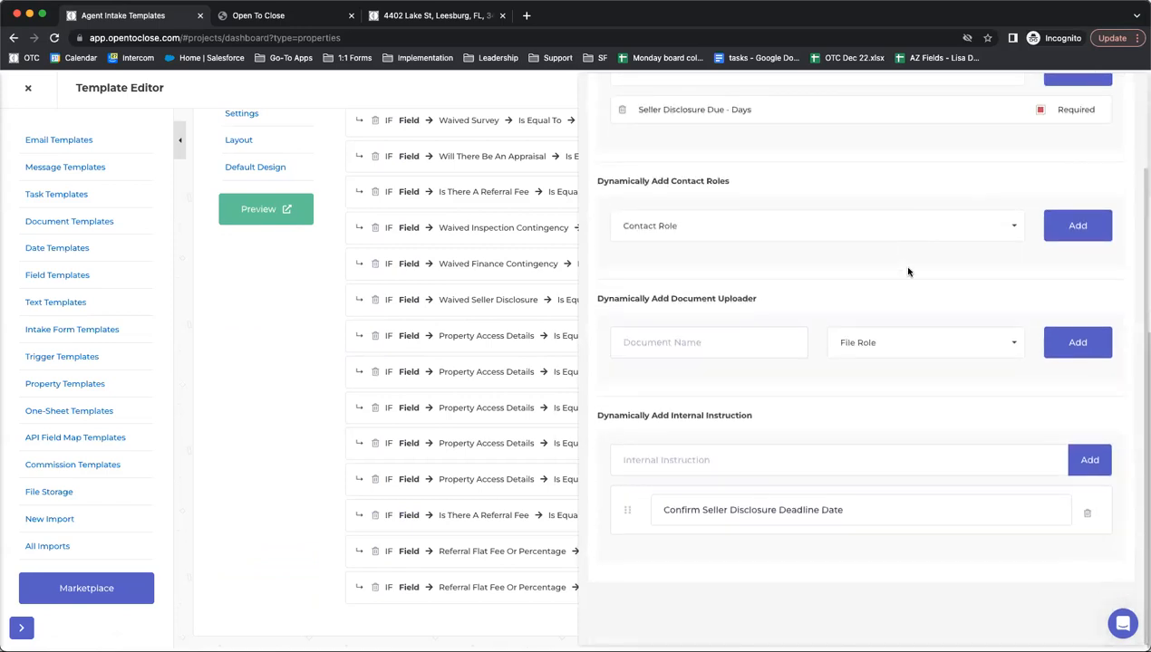
{"action": "left_click_drag", "start_coordinate": [858, 511], "coordinate": [649, 510]}
{"action": "scroll", "coordinate": [874, 470], "scroll_direction": "up", "scroll_amount": 2}
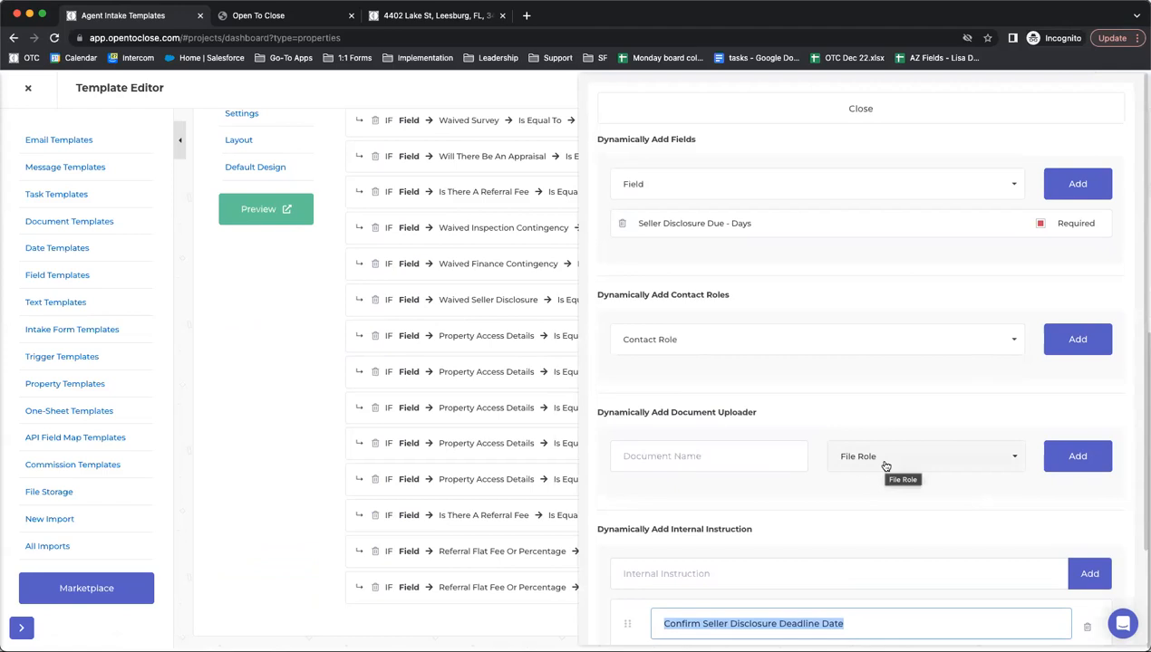
{"action": "left_click", "coordinate": [797, 116]}
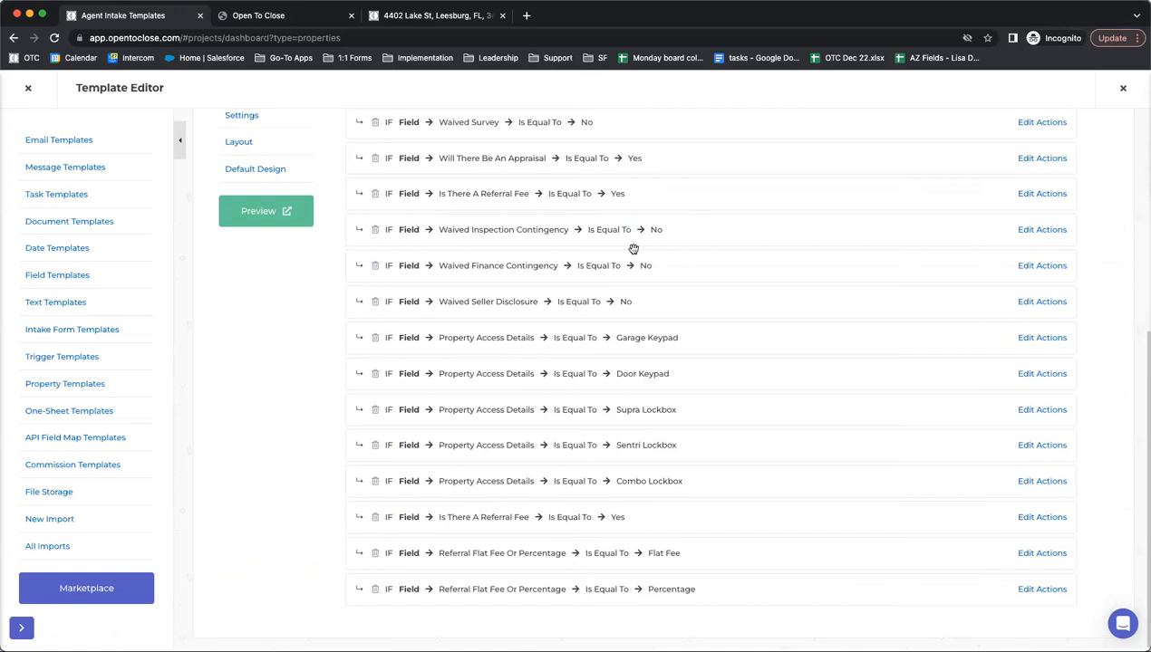
{"action": "scroll", "coordinate": [376, 377], "scroll_direction": "up", "scroll_amount": 5}
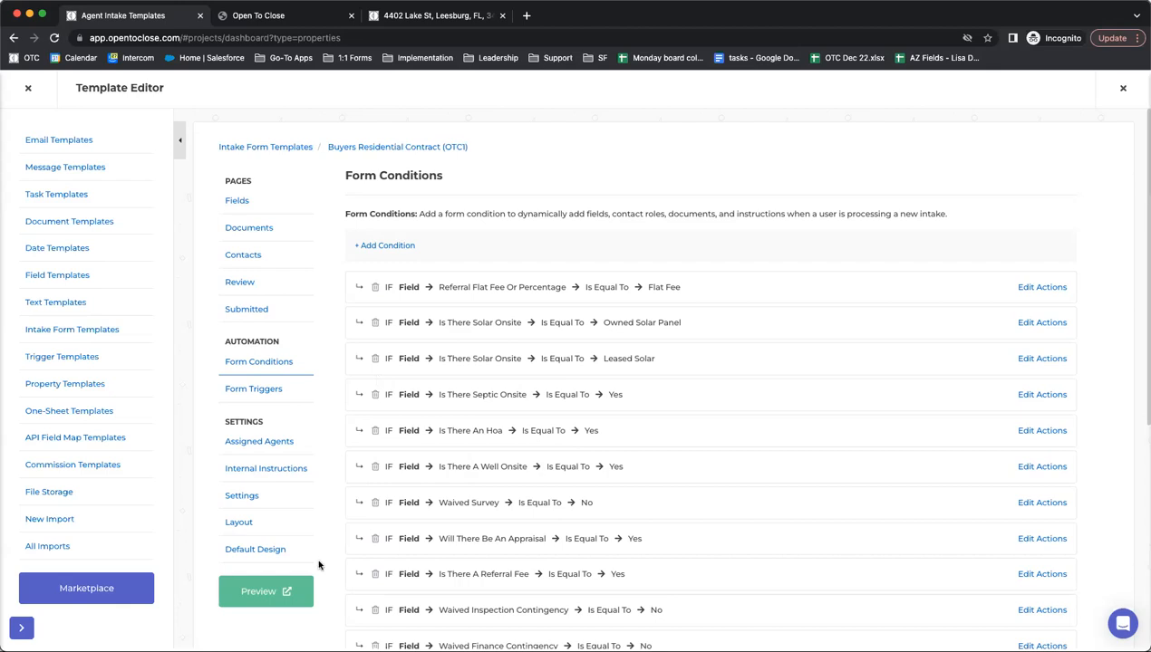
- Switch to the intake form preview tab and close it
{"action": "left_click", "coordinate": [337, 18]}
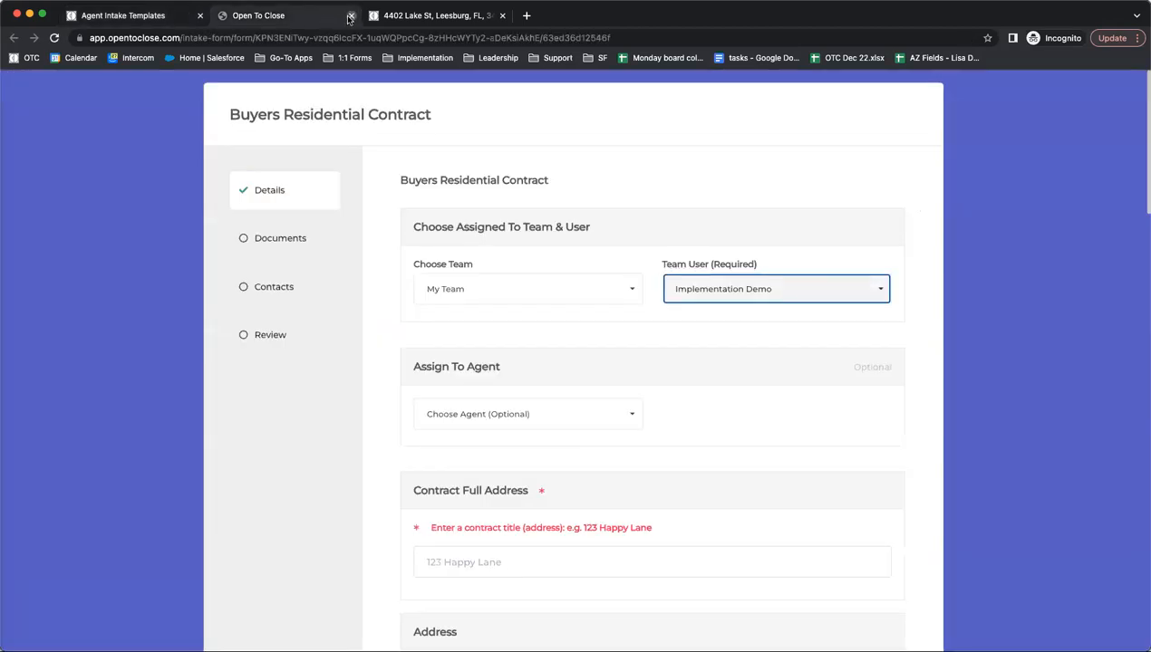
{"action": "left_click", "coordinate": [351, 15]}
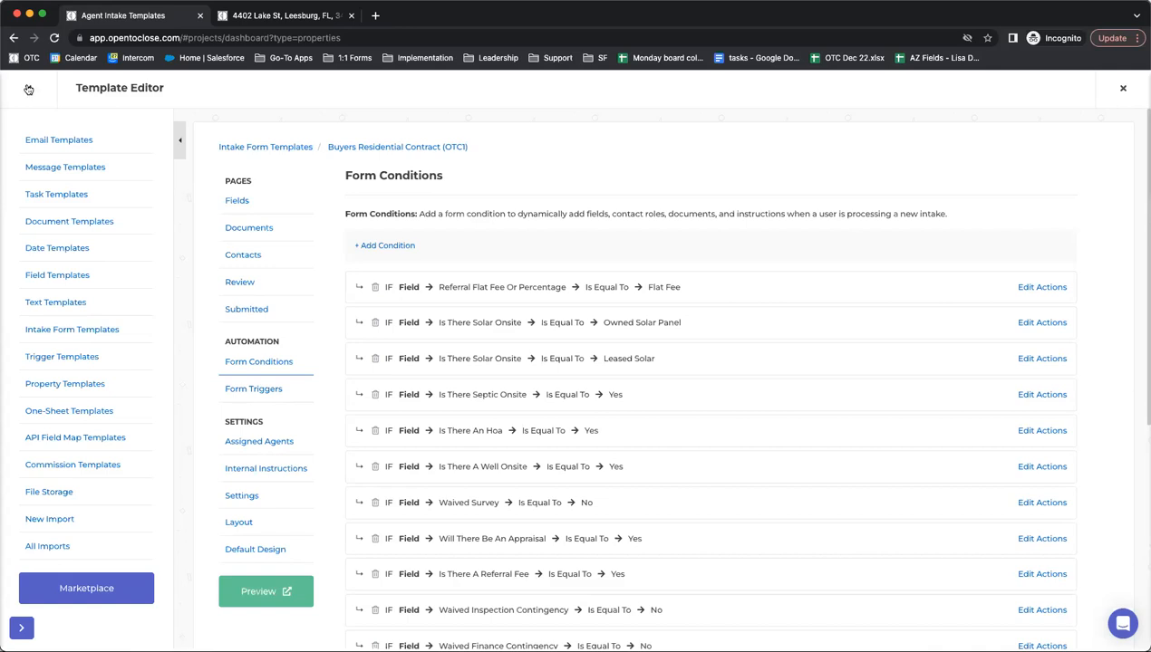
- Exit the Template Editor and open the Field Editor, scrolling through its field groups
{"action": "left_click", "coordinate": [27, 88]}
{"action": "mouse_move", "coordinate": [20, 406]}
{"action": "left_click", "coordinate": [87, 432]}
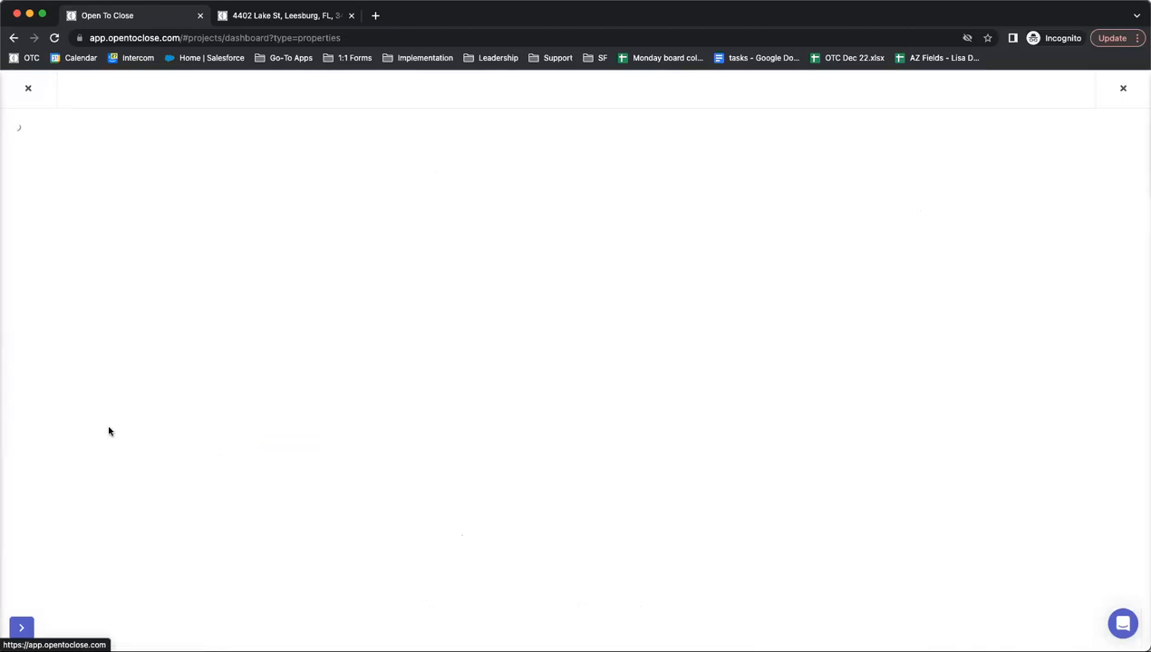
{"action": "scroll", "coordinate": [272, 253], "scroll_direction": "down", "scroll_amount": 5}
{"action": "scroll", "coordinate": [273, 256], "scroll_direction": "down", "scroll_amount": 5}
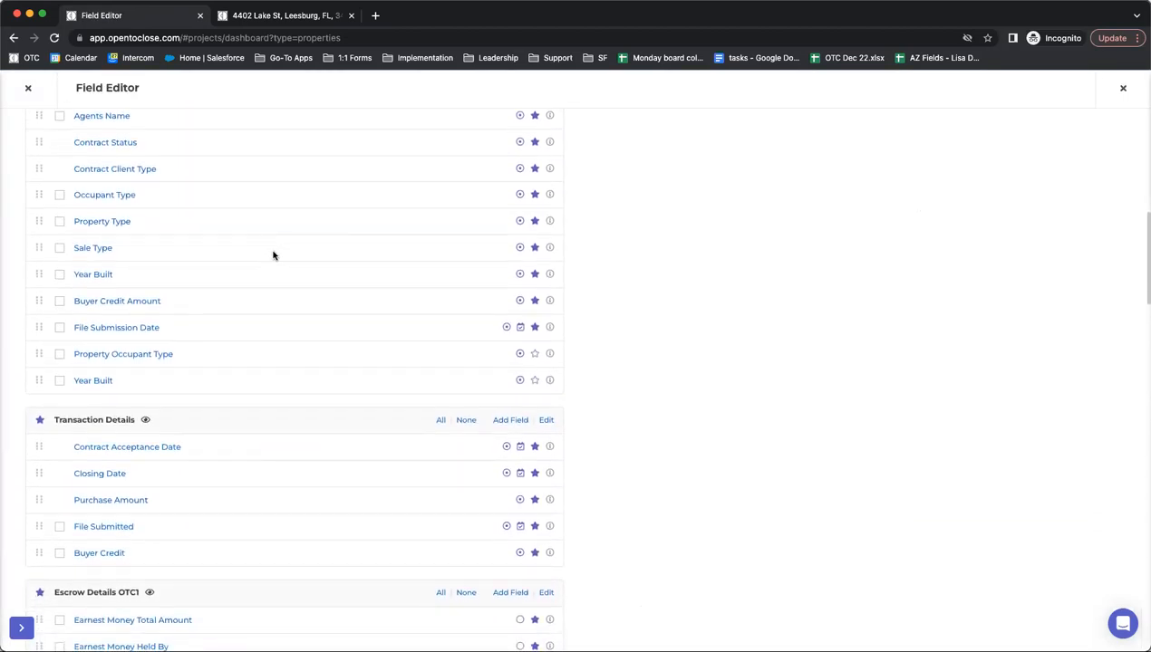
{"action": "scroll", "coordinate": [273, 255], "scroll_direction": "down", "scroll_amount": 14}
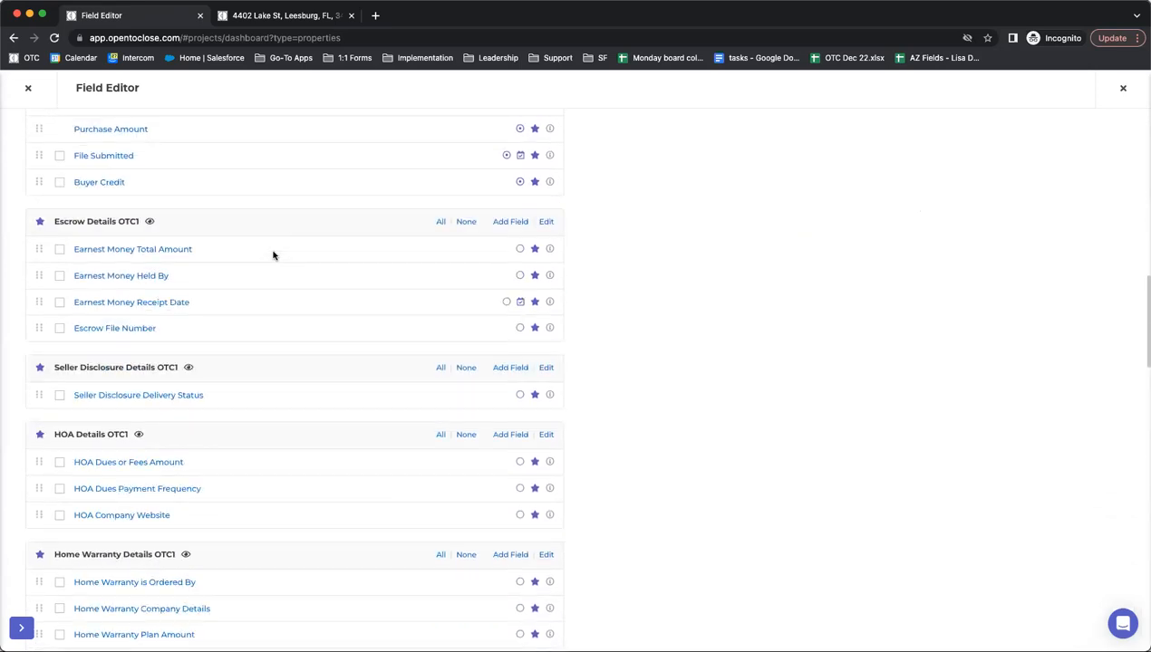
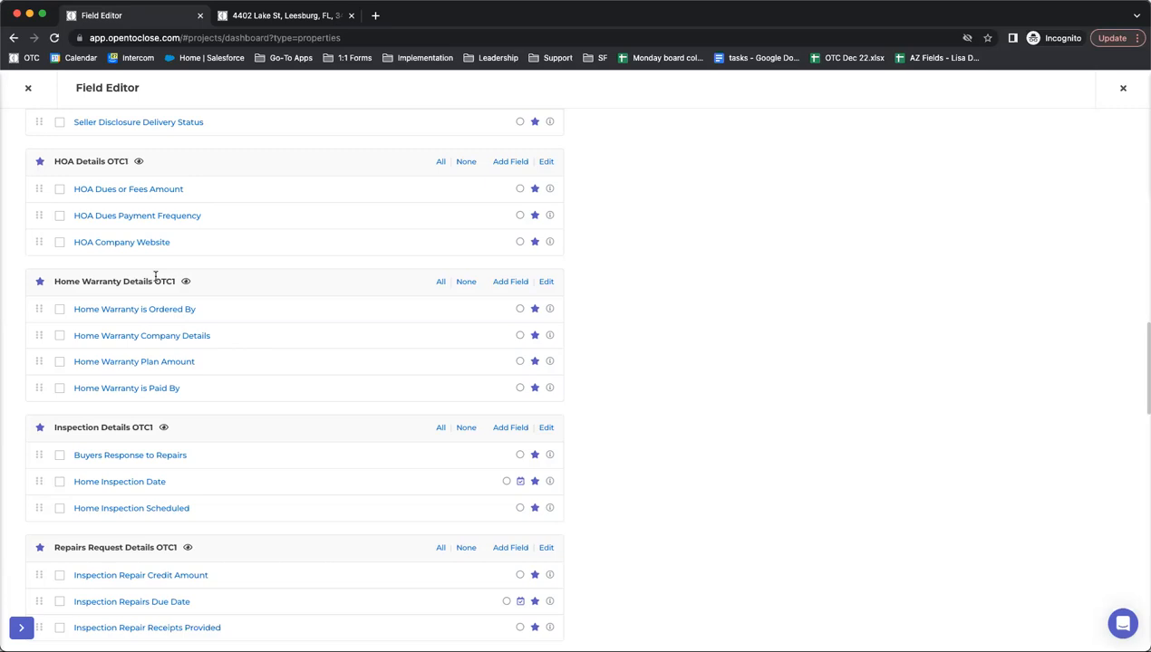
- Scroll through the remaining Field Editor sections, then close the Field Editor
{"action": "scroll", "coordinate": [128, 362], "scroll_direction": "up", "scroll_amount": 5}
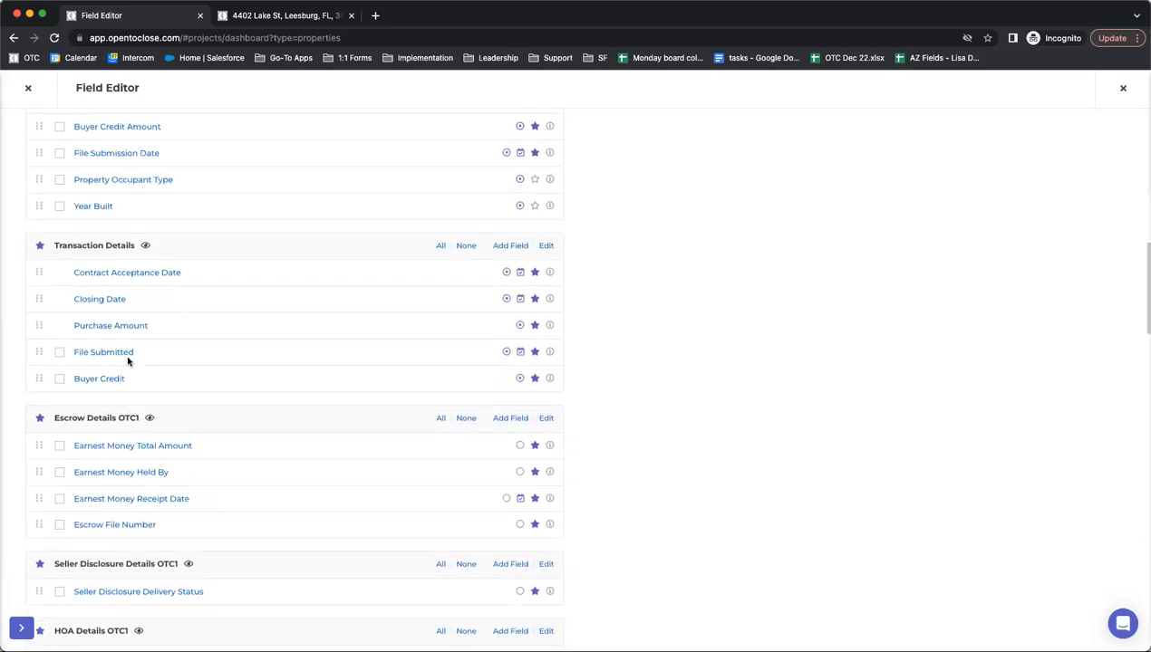
{"action": "scroll", "coordinate": [103, 363], "scroll_direction": "up", "scroll_amount": 3}
{"action": "scroll", "coordinate": [102, 362], "scroll_direction": "down", "scroll_amount": 7}
{"action": "scroll", "coordinate": [103, 362], "scroll_direction": "down", "scroll_amount": 3}
{"action": "scroll", "coordinate": [103, 362], "scroll_direction": "up", "scroll_amount": 3}
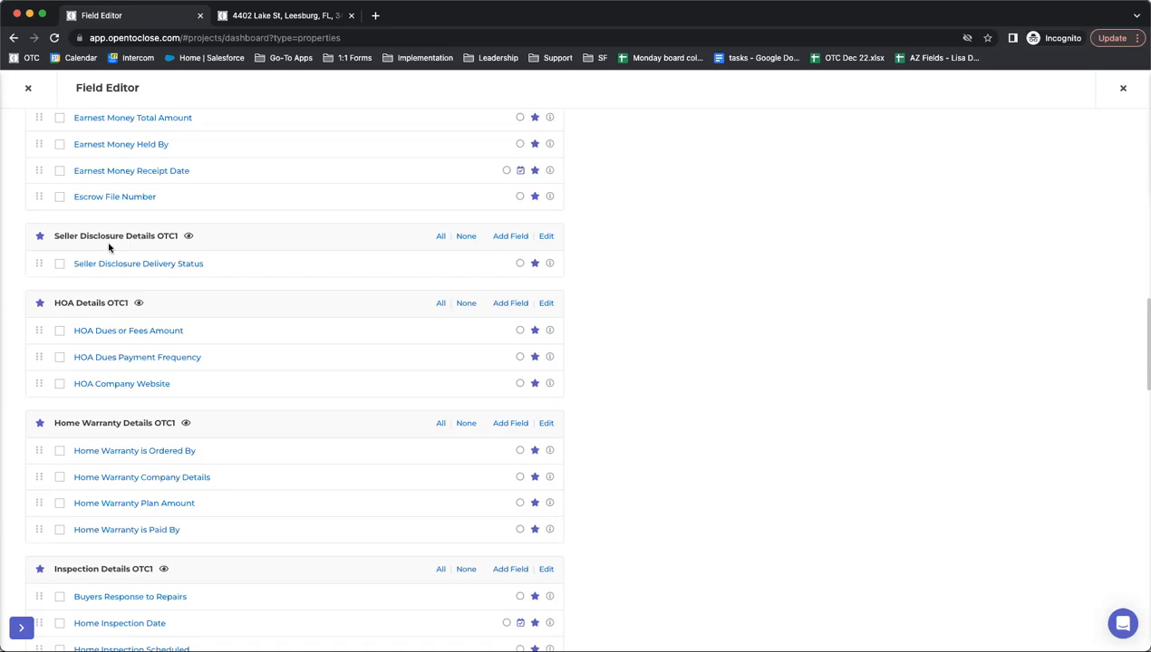
{"action": "scroll", "coordinate": [91, 281], "scroll_direction": "down", "scroll_amount": 3}
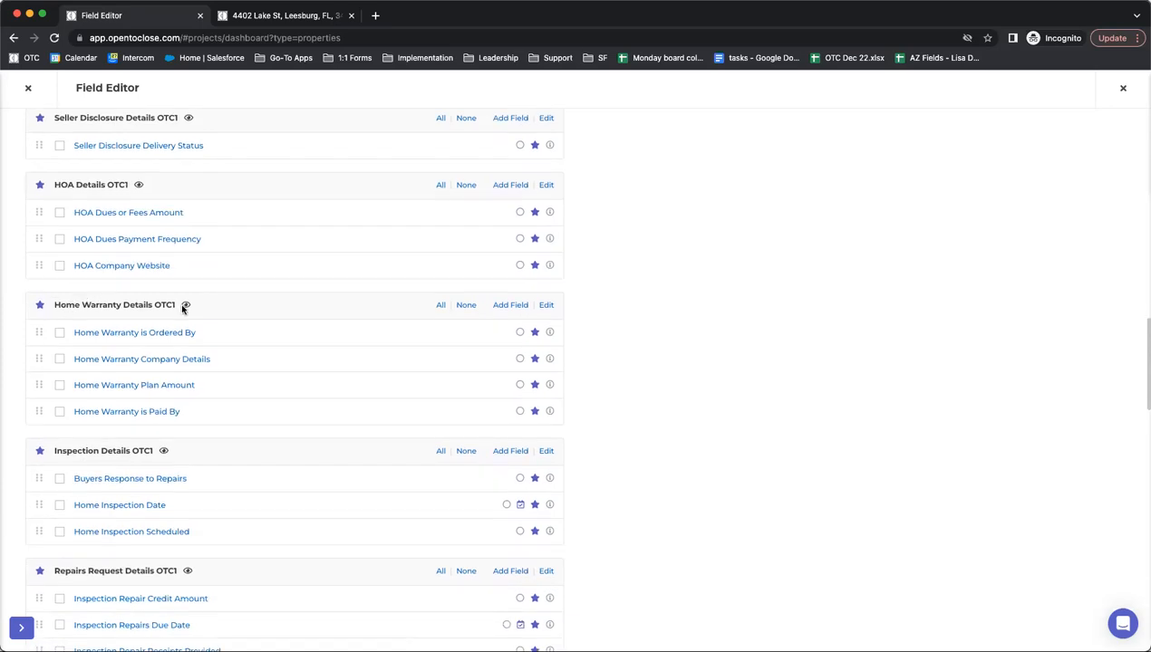
{"action": "scroll", "coordinate": [117, 313], "scroll_direction": "down", "scroll_amount": 8}
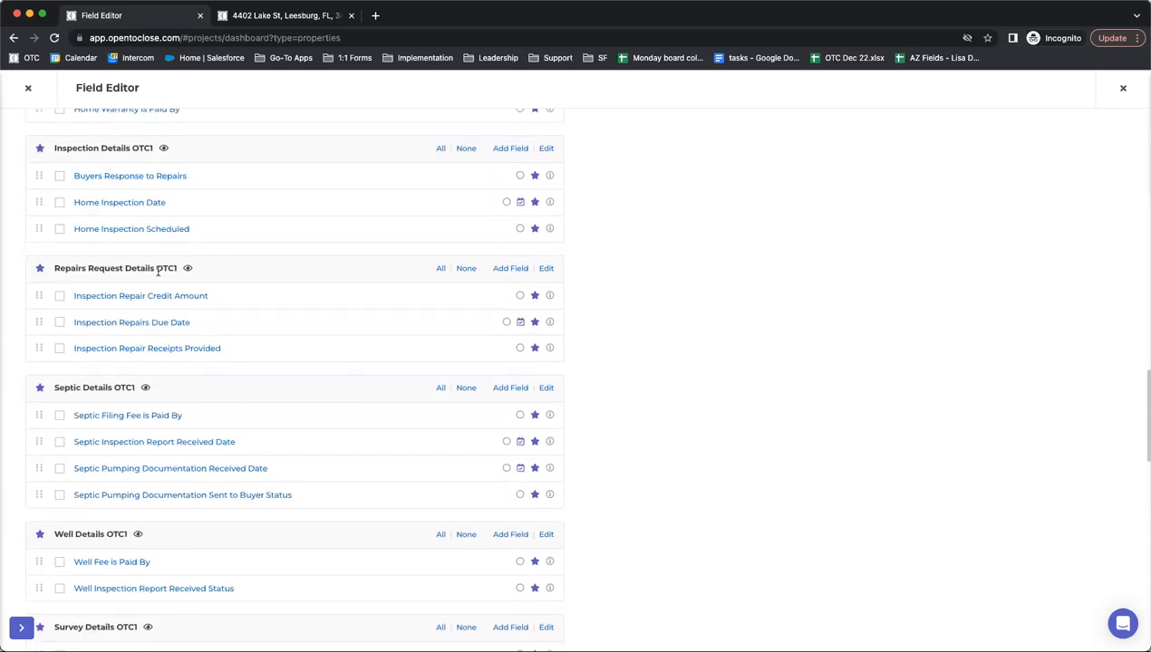
{"action": "scroll", "coordinate": [85, 298], "scroll_direction": "down", "scroll_amount": 2}
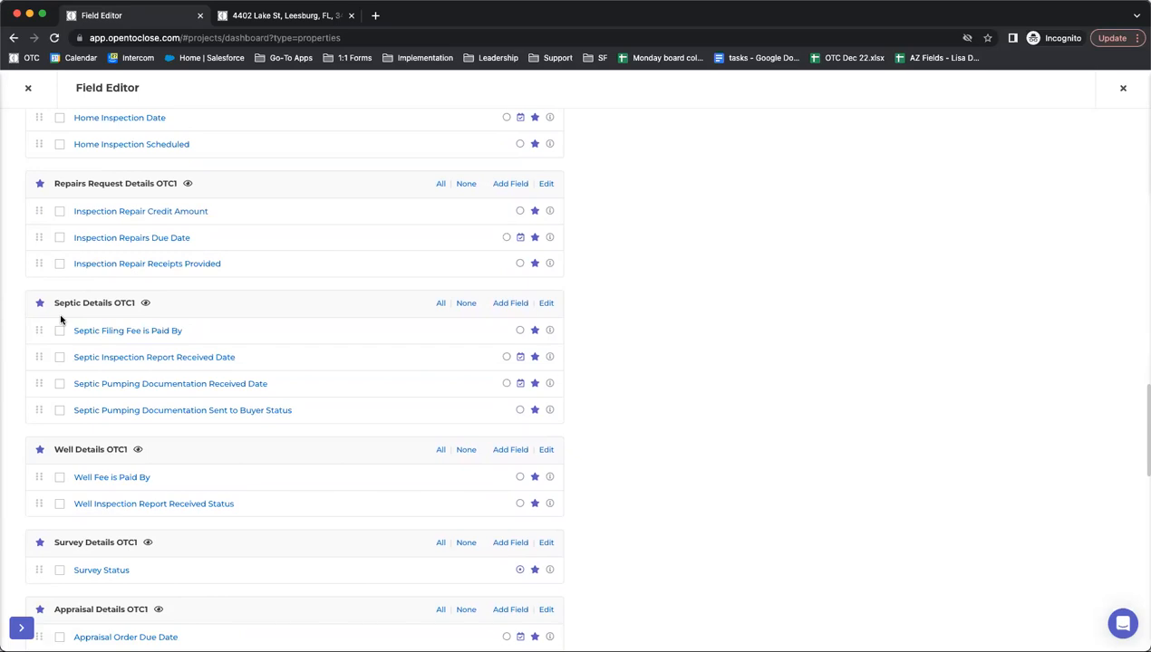
{"action": "left_click", "coordinate": [26, 91]}
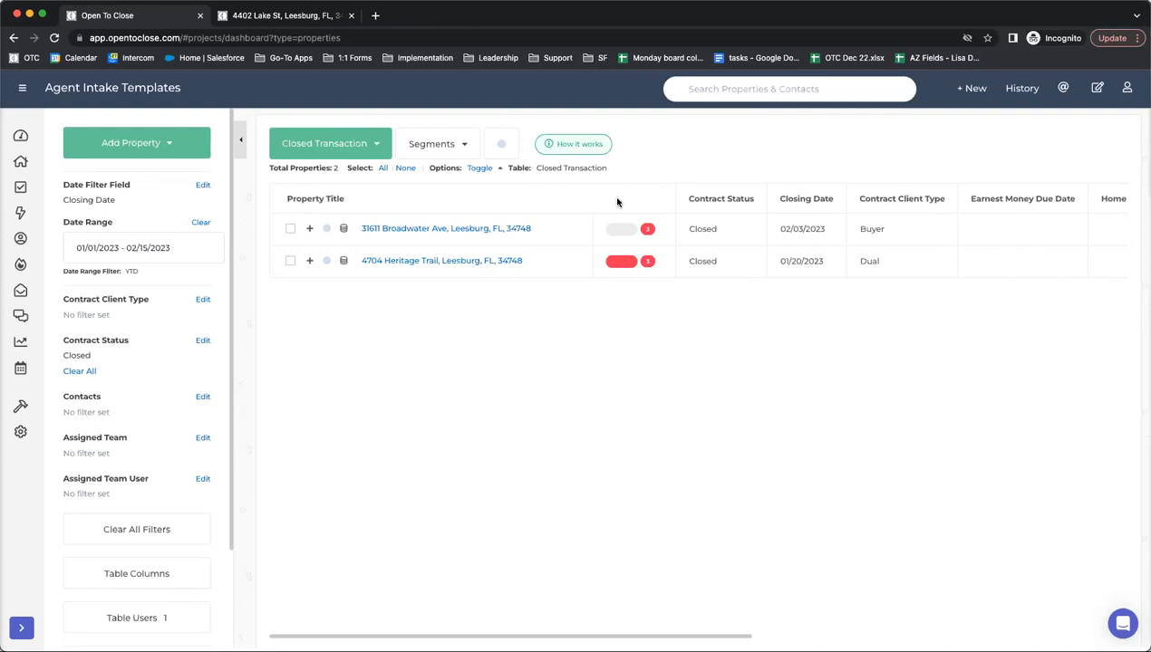
{"action": "left_click", "coordinate": [432, 230]}
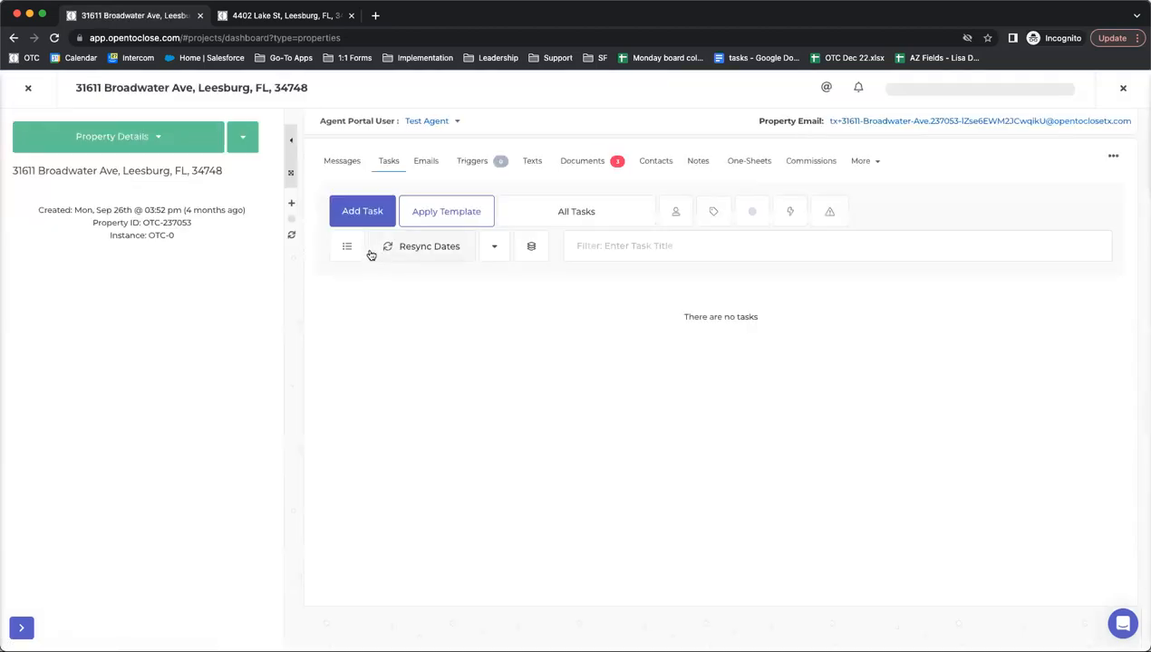
{"action": "left_click", "coordinate": [29, 91]}
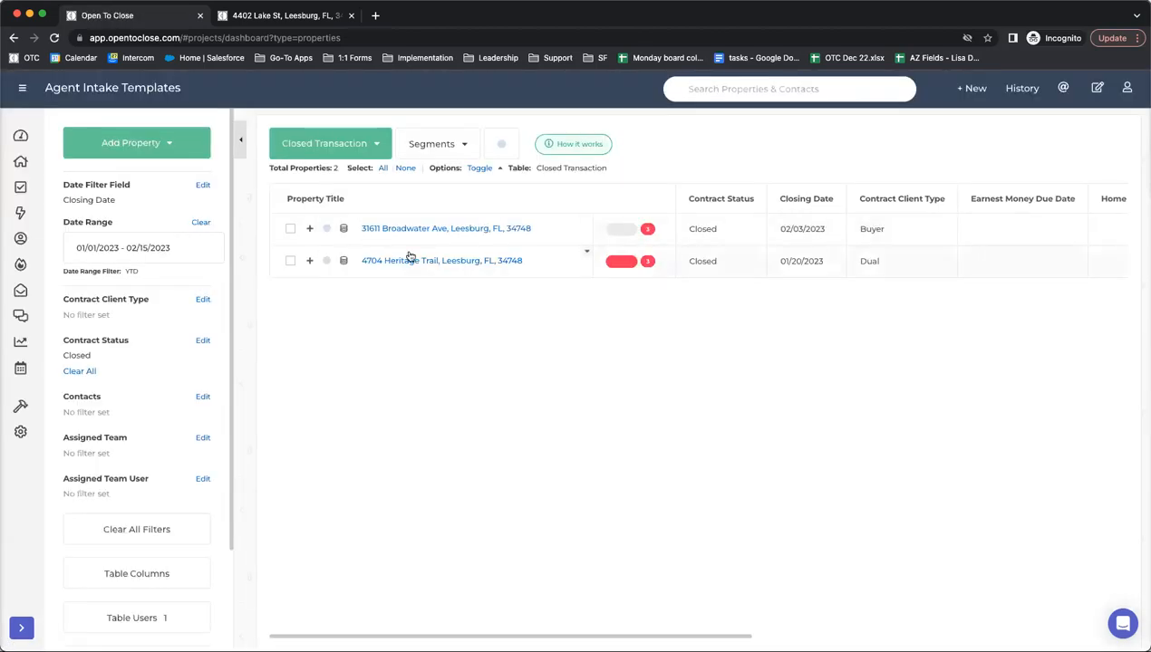
{"action": "left_click", "coordinate": [20, 135]}
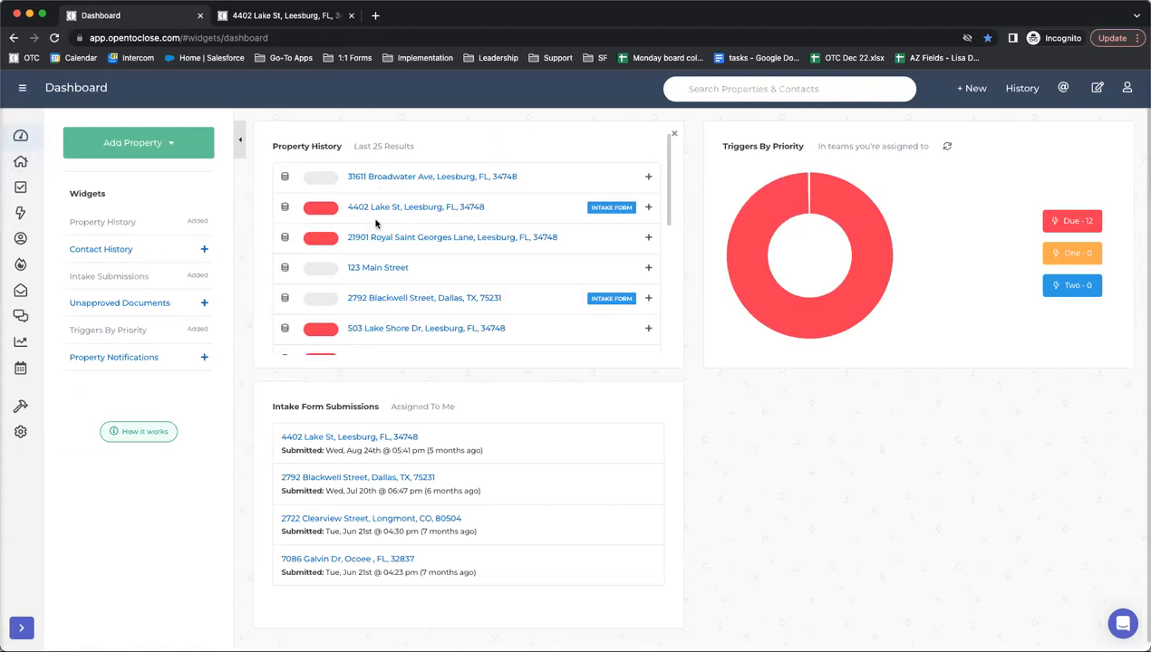
{"action": "left_click", "coordinate": [372, 210]}
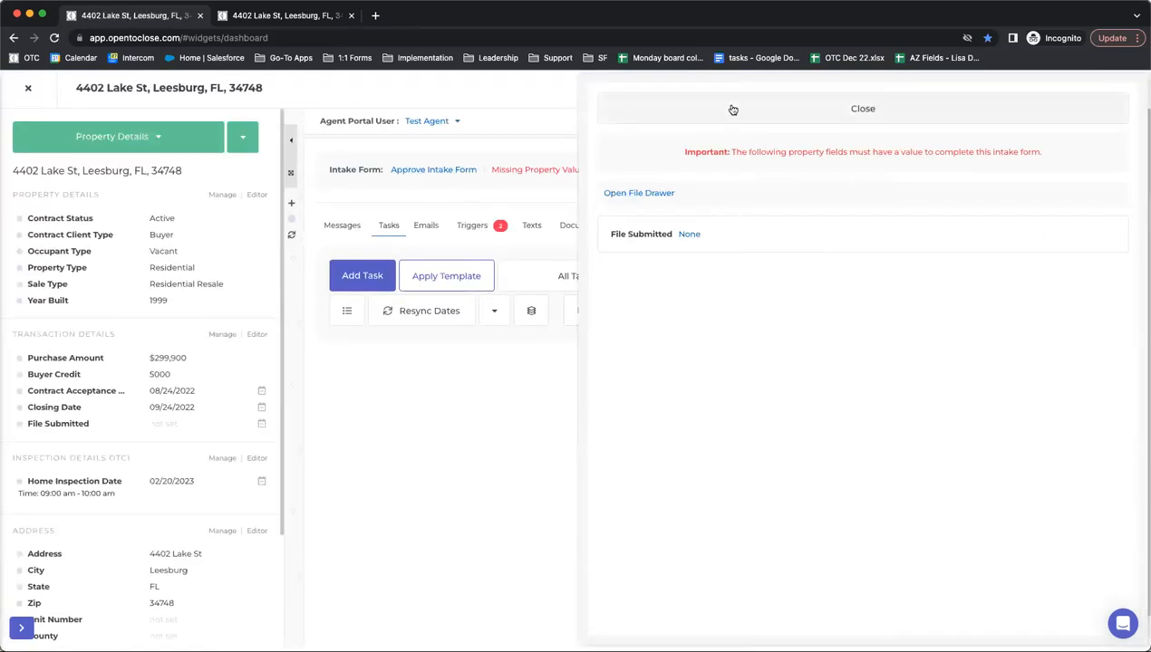
{"action": "left_click", "coordinate": [242, 136]}
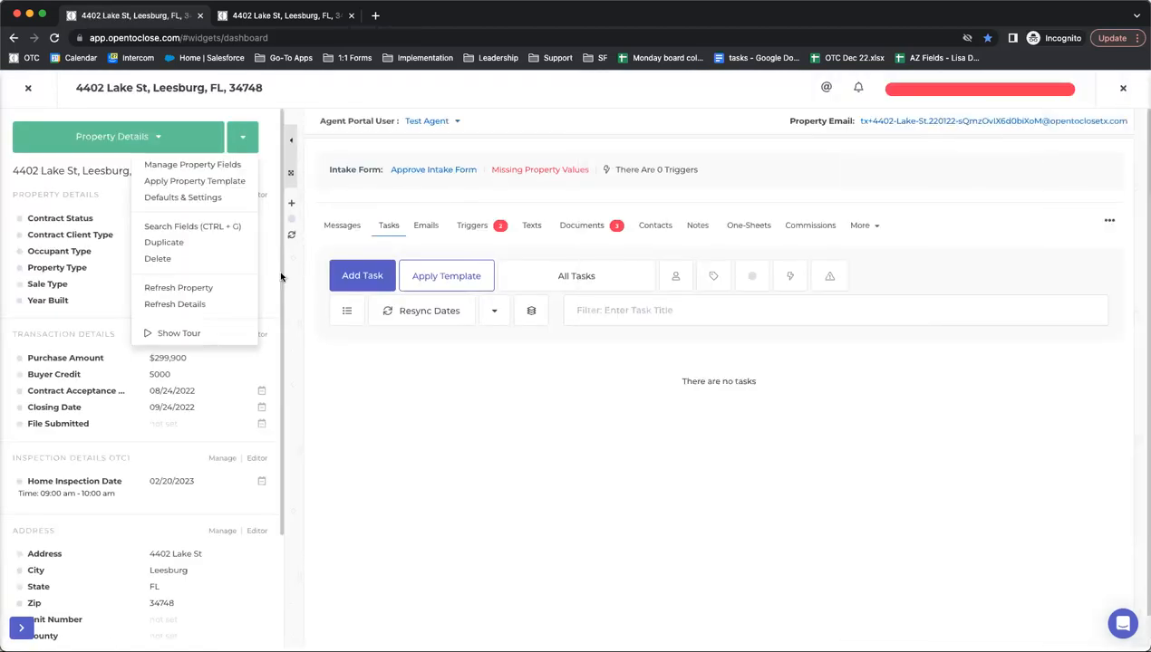
{"action": "left_click", "coordinate": [185, 200]}
- Review the Default Date Calculation Options, where Weekend and Federal Holiday Roll are both N/A
{"action": "scroll", "coordinate": [136, 222], "scroll_direction": "down", "scroll_amount": 1}
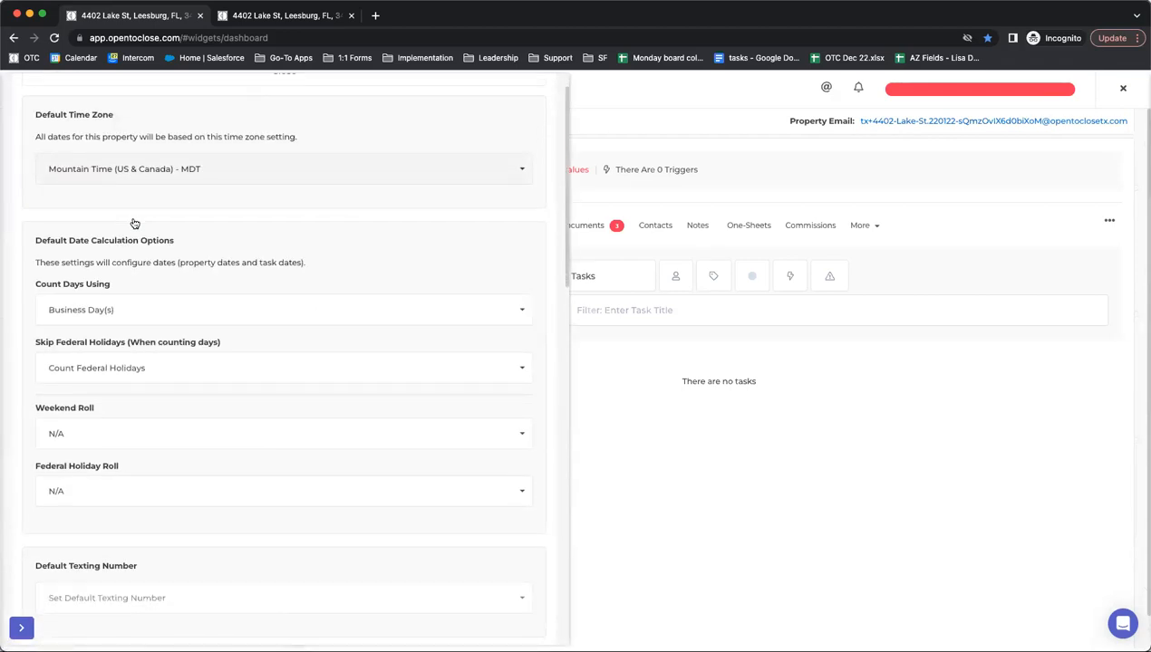
{"action": "scroll", "coordinate": [159, 190], "scroll_direction": "down", "scroll_amount": 2}
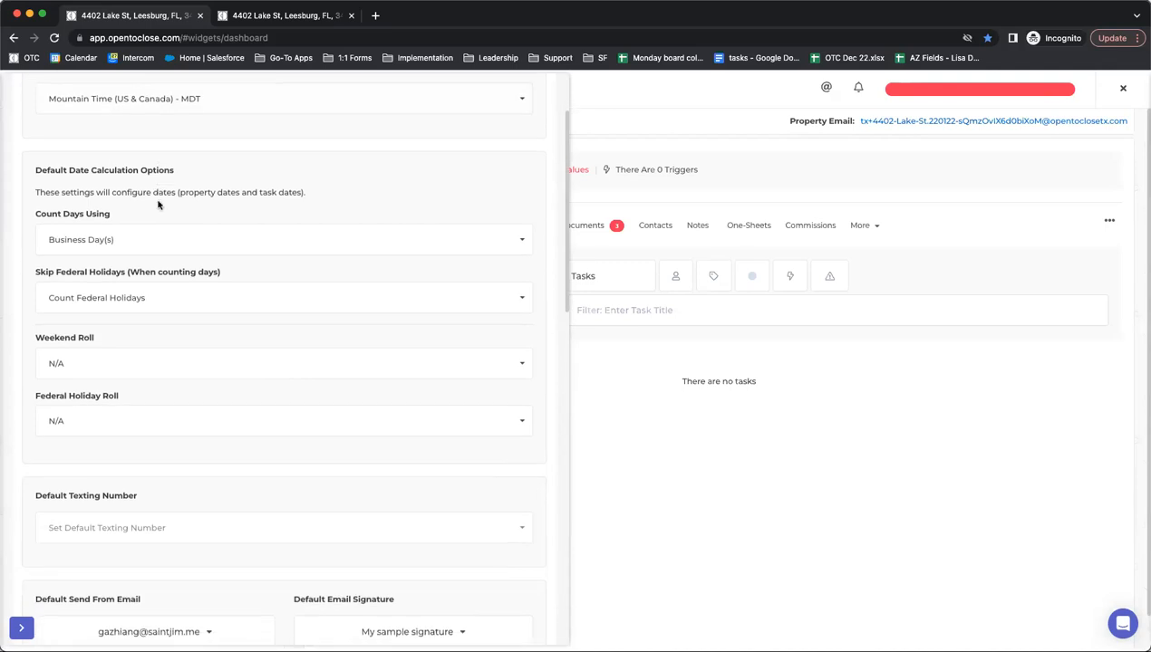
{"action": "scroll", "coordinate": [195, 277], "scroll_direction": "down", "scroll_amount": 5}
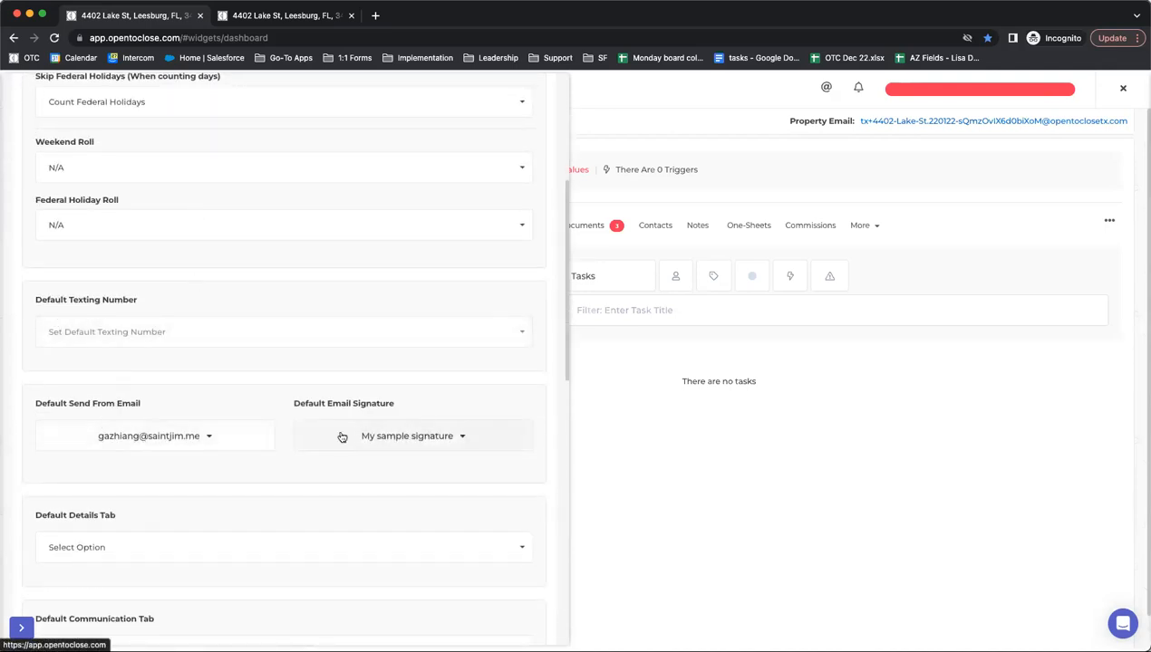
{"action": "scroll", "coordinate": [232, 436], "scroll_direction": "down", "scroll_amount": 3}
{"action": "scroll", "coordinate": [234, 435], "scroll_direction": "up", "scroll_amount": 1}
{"action": "scroll", "coordinate": [233, 434], "scroll_direction": "up", "scroll_amount": 9}
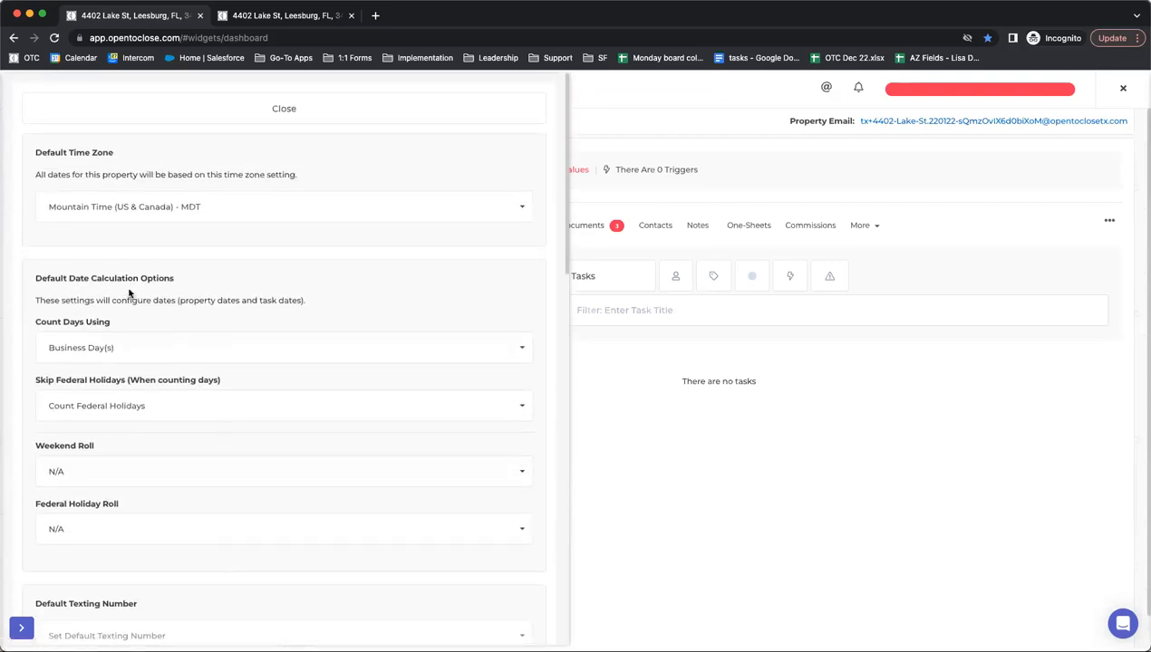
{"action": "left_click_drag", "start_coordinate": [34, 278], "coordinate": [199, 288]}
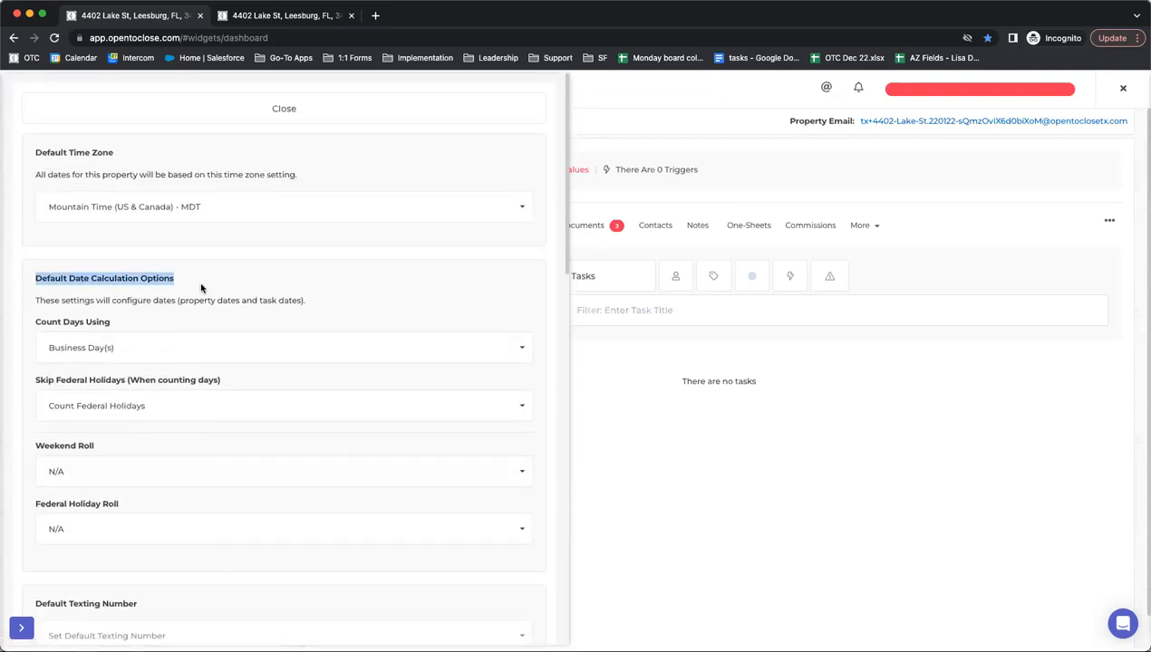
{"action": "left_click", "coordinate": [233, 296]}
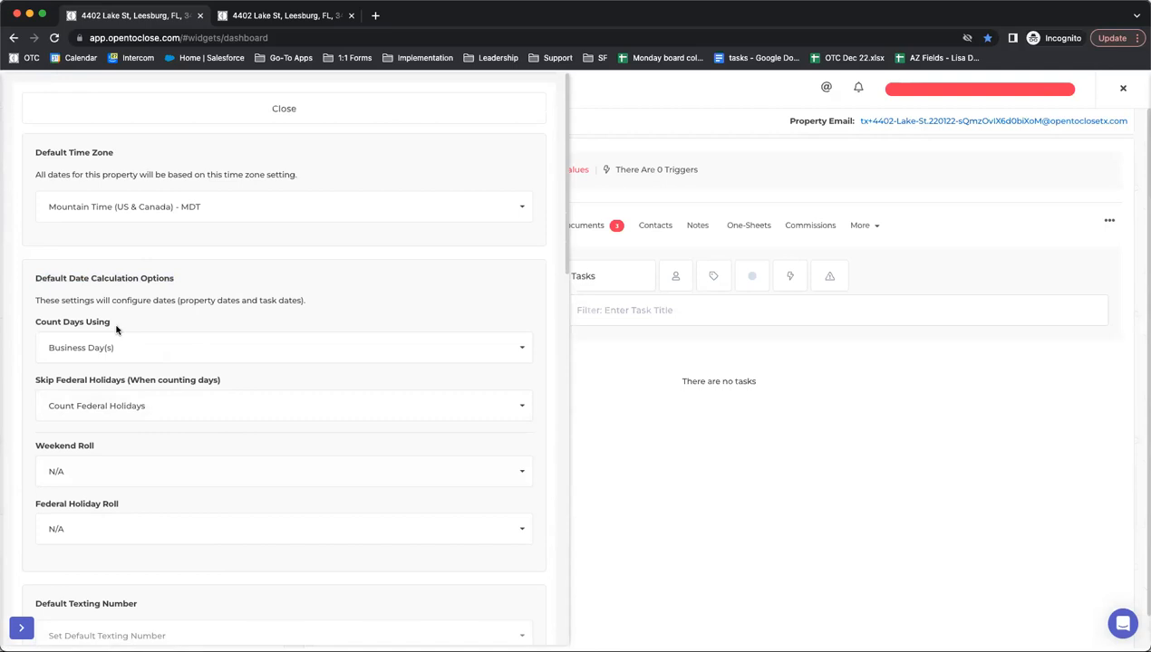
{"action": "scroll", "coordinate": [115, 331], "scroll_direction": "down", "scroll_amount": 1}
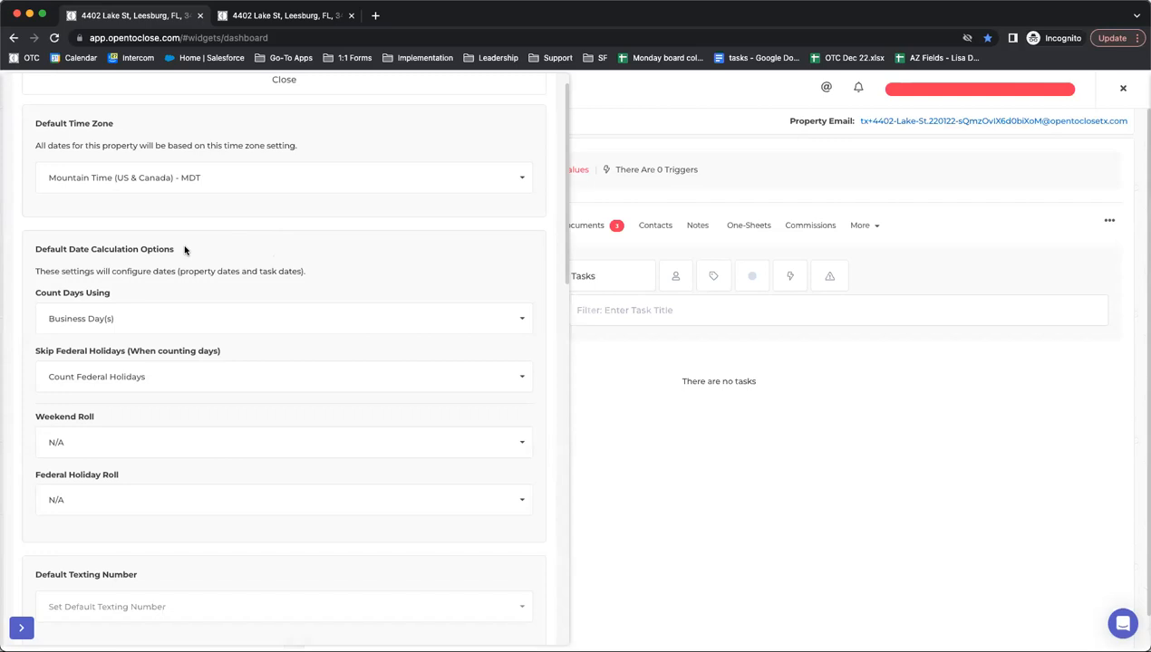
{"action": "left_click", "coordinate": [245, 82]}
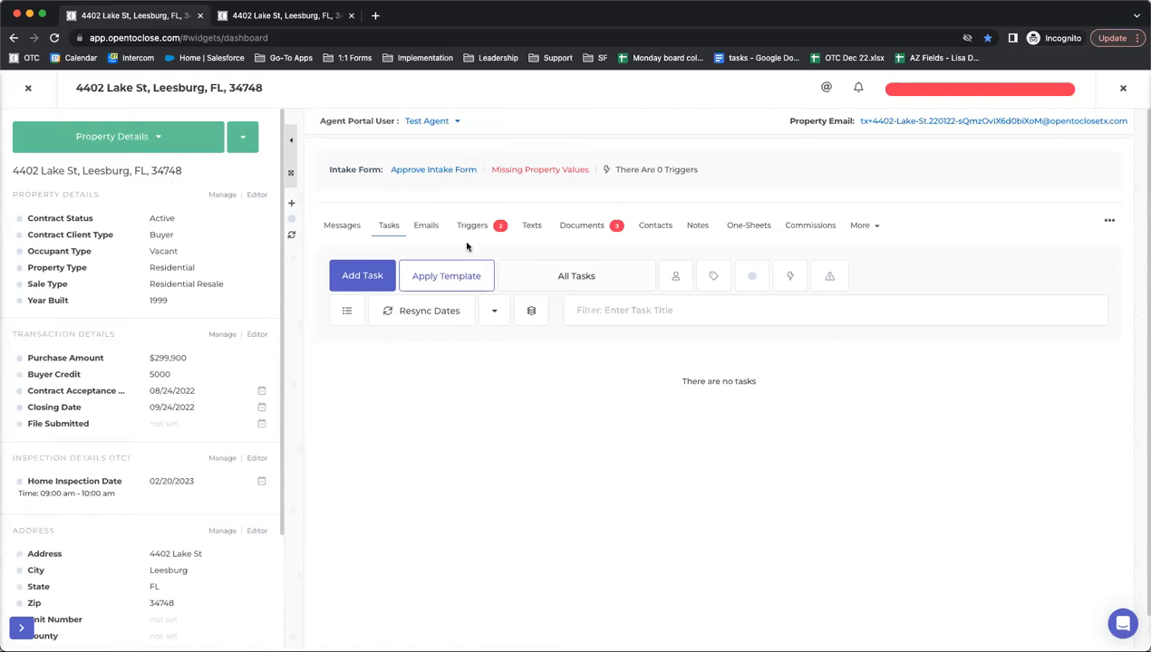
{"action": "left_click", "coordinate": [387, 230]}
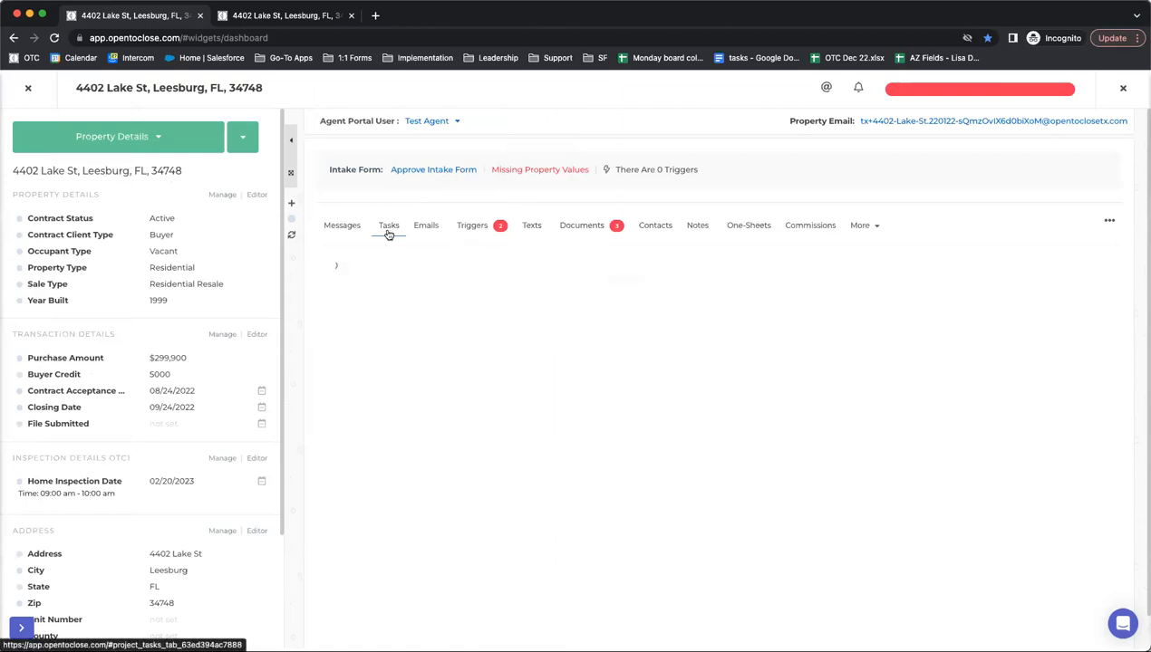
{"action": "left_click", "coordinate": [27, 87]}
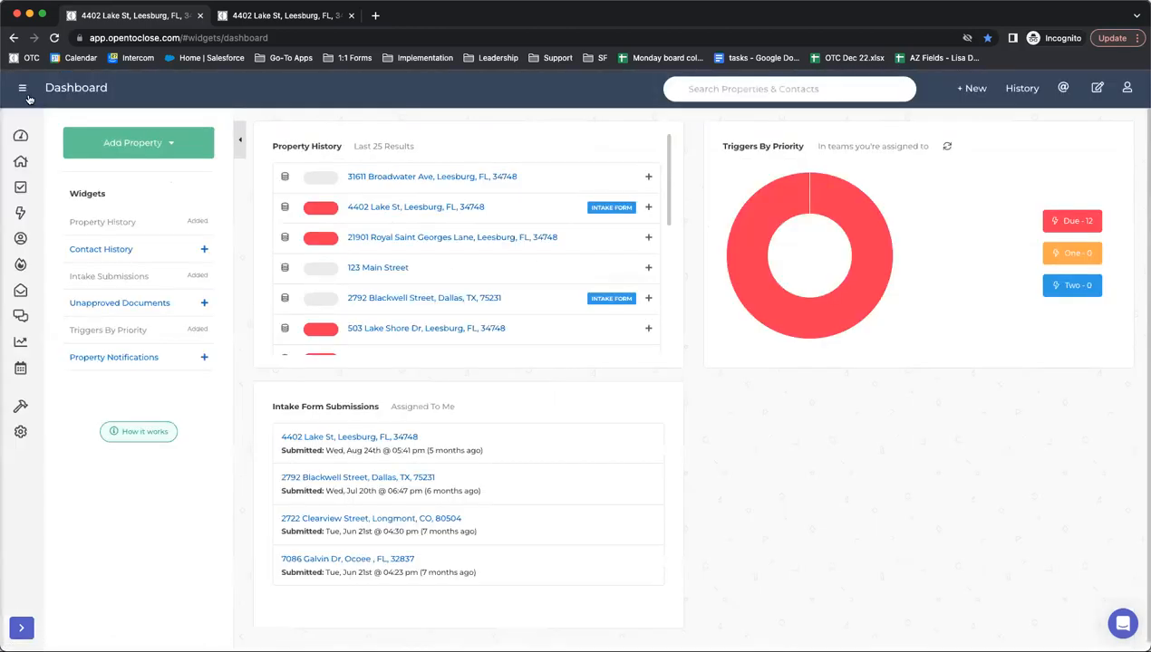
- In Task Templates, set the Pull Well Information from County Site task's Weekend Roll to N/A
{"action": "left_click", "coordinate": [62, 412]}
{"action": "left_click", "coordinate": [56, 194]}
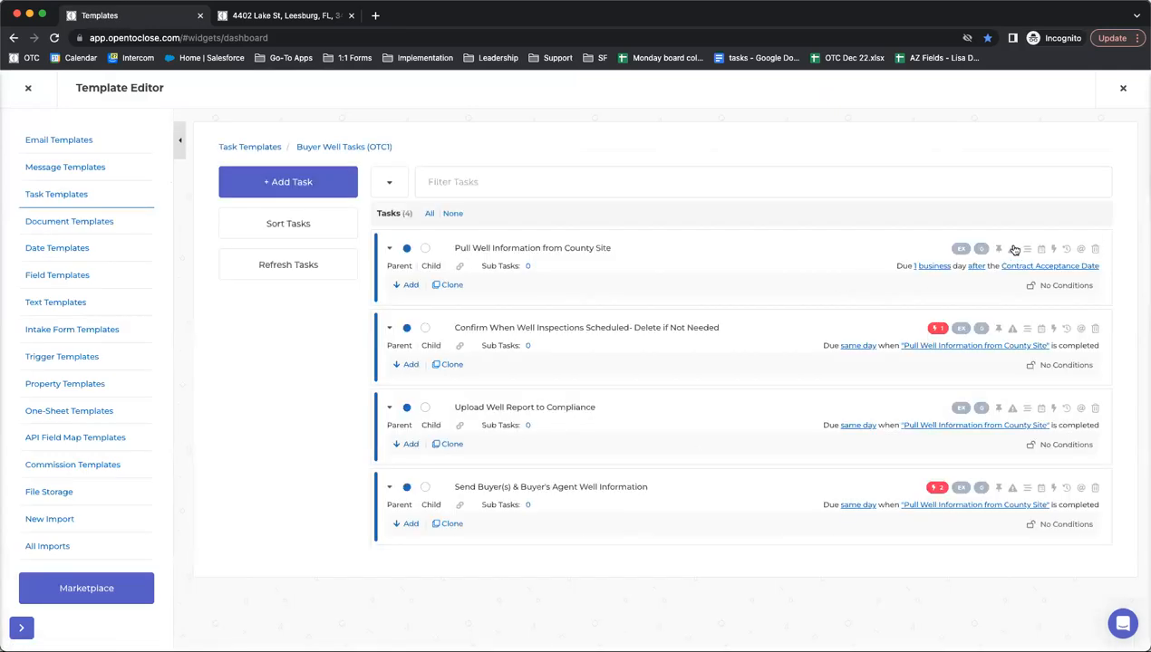
{"action": "left_click", "coordinate": [952, 370]}
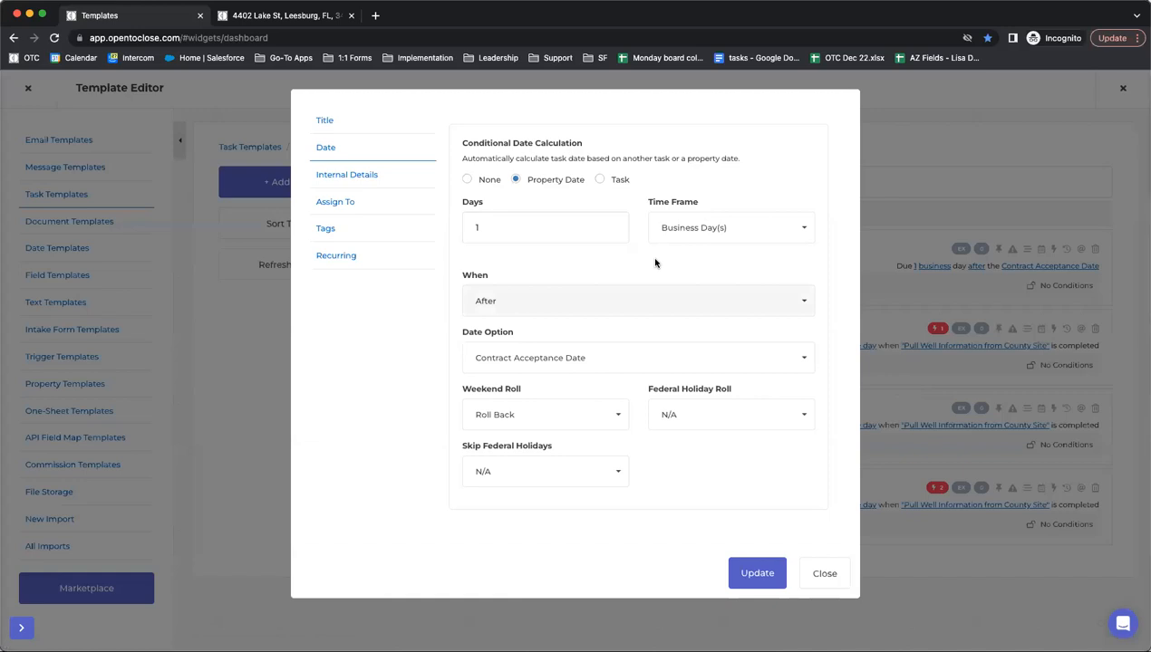
{"action": "left_click", "coordinate": [533, 414]}
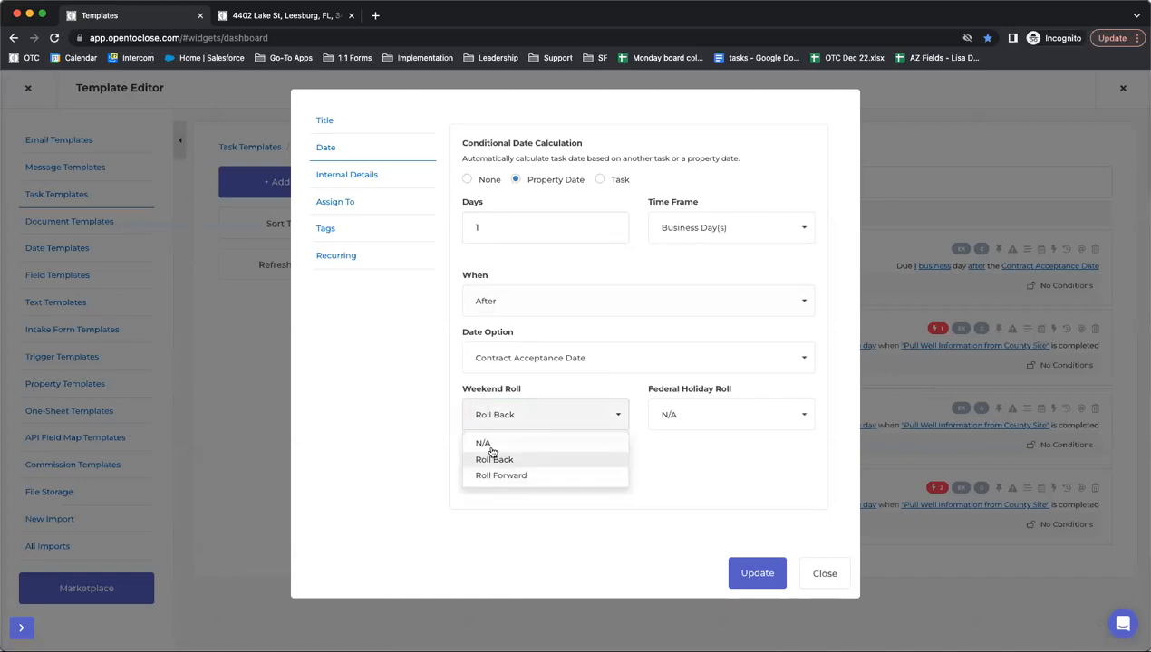
{"action": "left_click", "coordinate": [488, 444]}
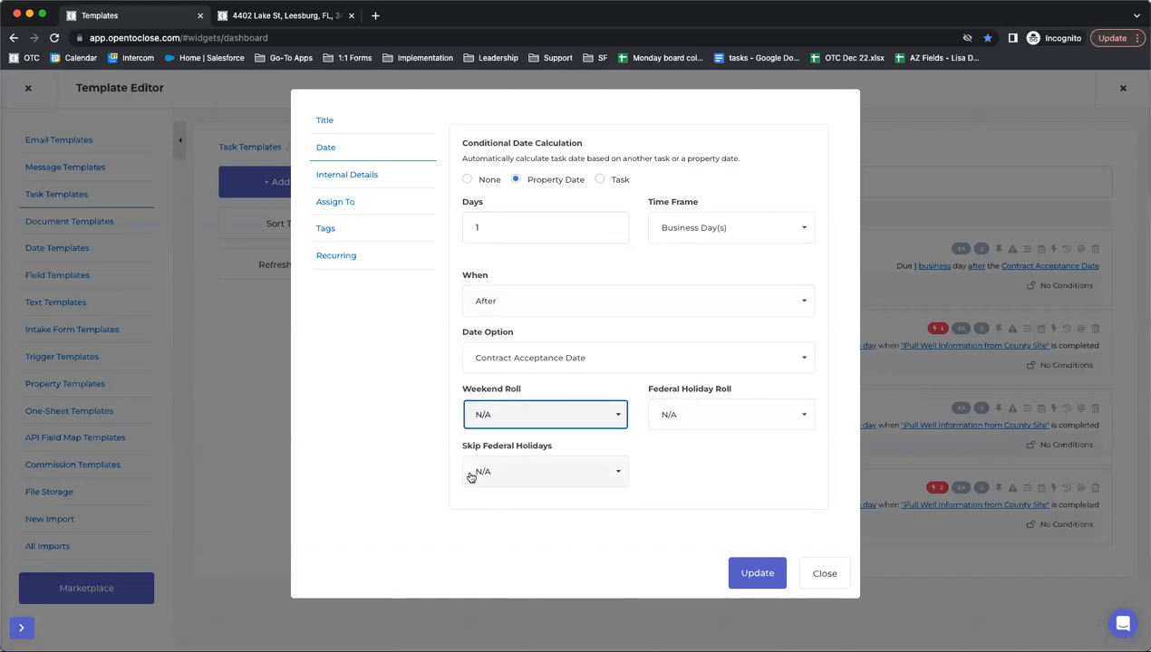
{"action": "left_click", "coordinate": [286, 15]}
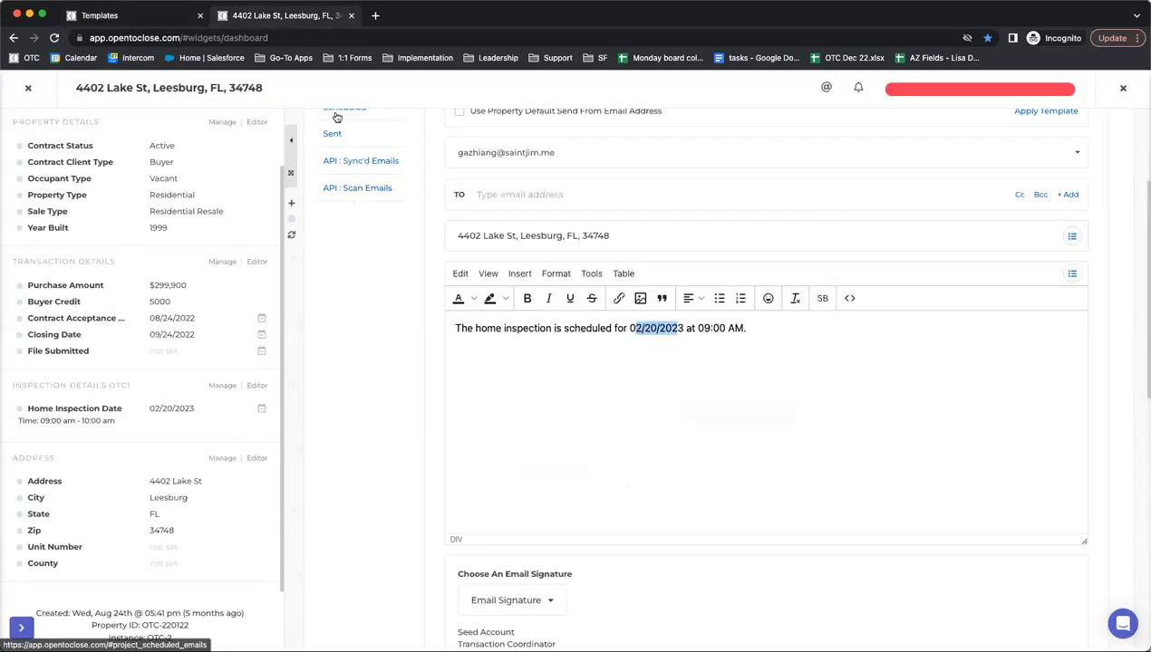
{"action": "left_click", "coordinate": [242, 137]}
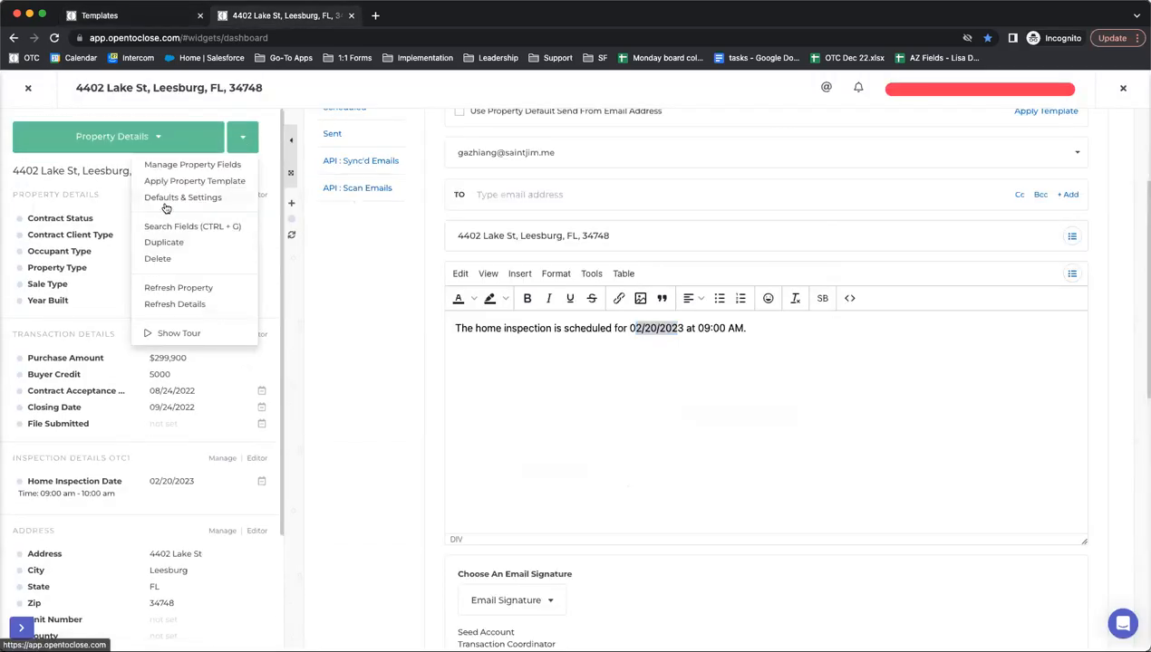
{"action": "left_click", "coordinate": [164, 203]}
{"action": "scroll", "coordinate": [136, 394], "scroll_direction": "down", "scroll_amount": 2}
{"action": "left_click", "coordinate": [113, 382]}
{"action": "left_click", "coordinate": [87, 420]}
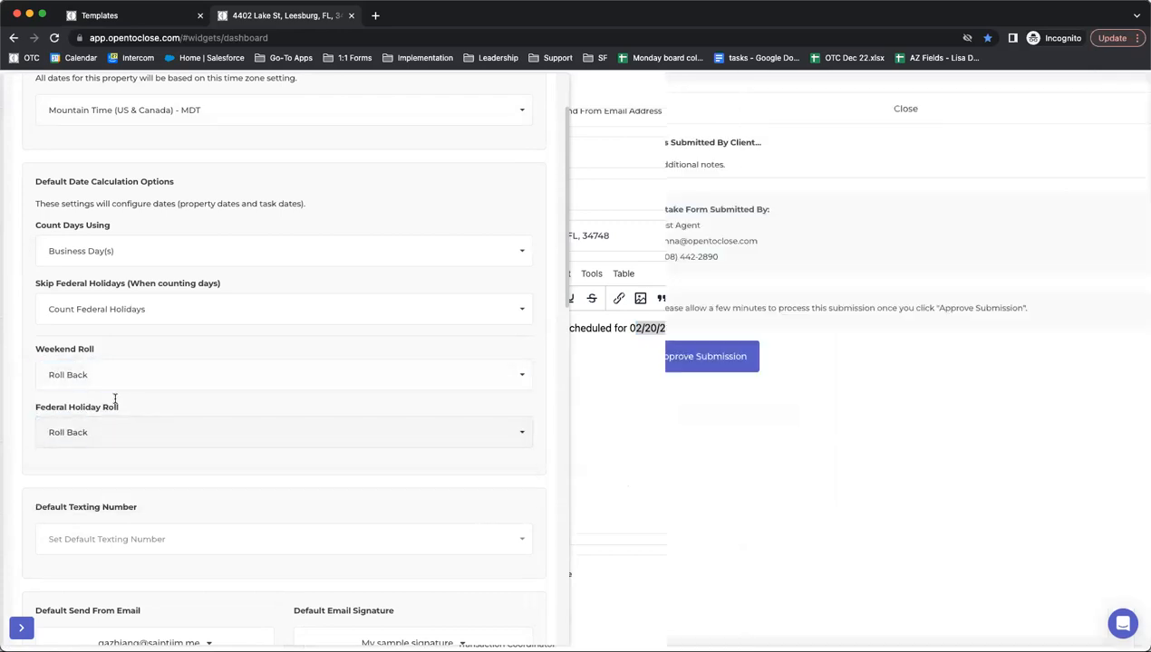
- Change the property's default Weekend Roll and Federal Holiday Roll to N/A, then return to the task template
{"action": "left_click", "coordinate": [635, 109]}
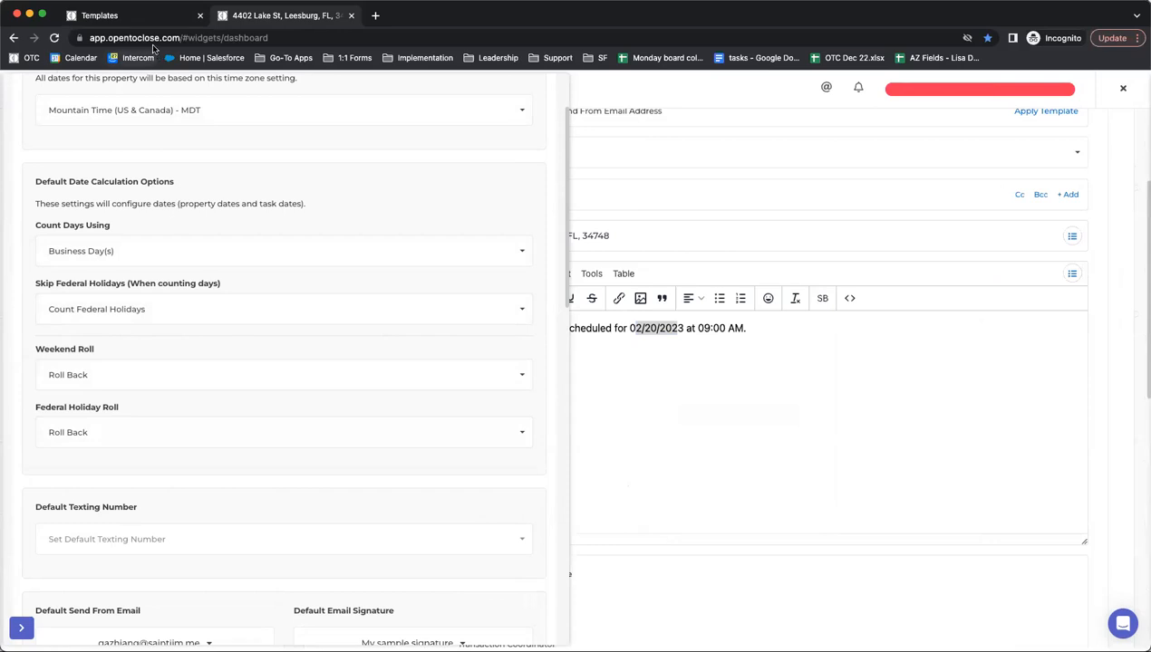
{"action": "left_click", "coordinate": [127, 18]}
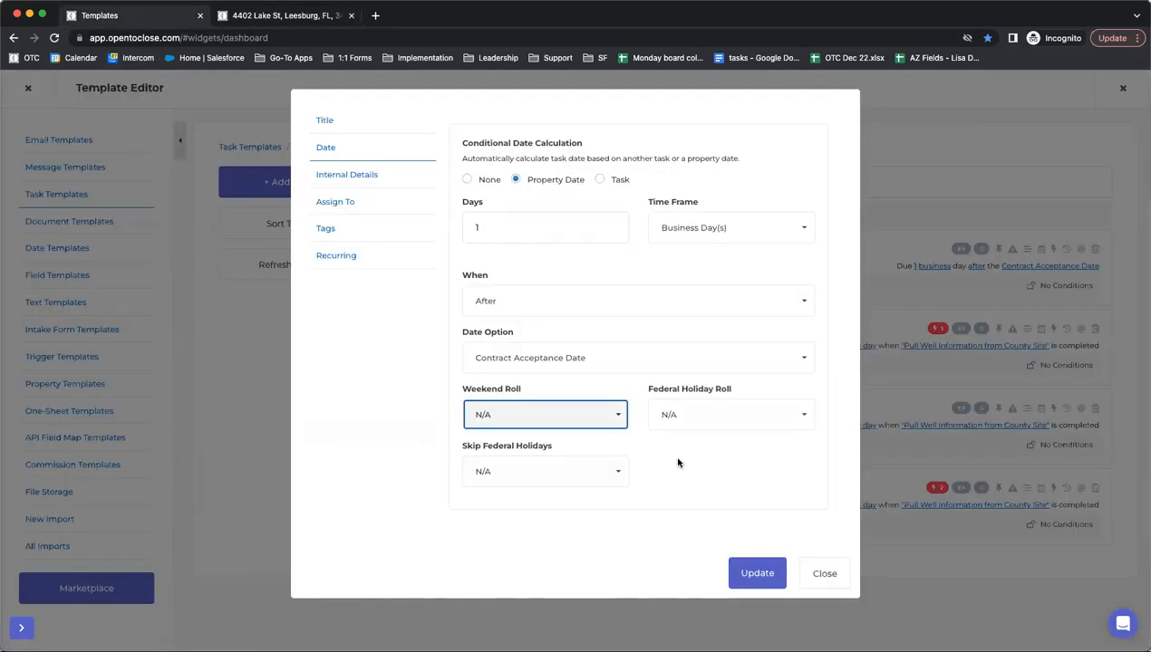
{"action": "left_click", "coordinate": [308, 18]}
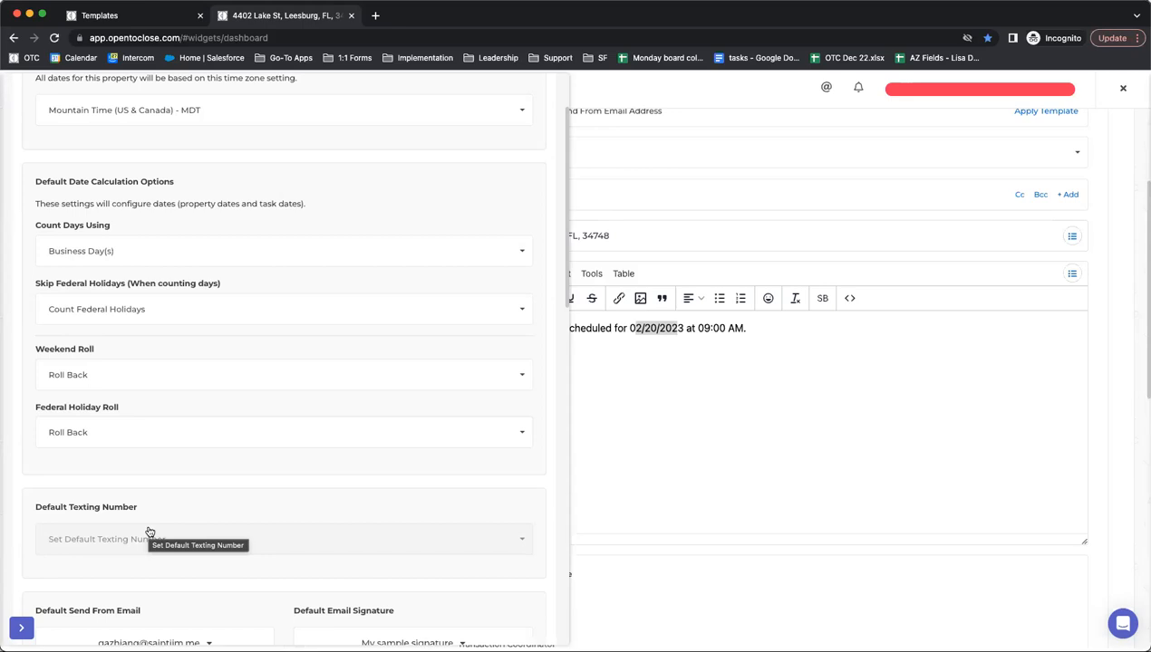
{"action": "left_click", "coordinate": [113, 379]}
{"action": "left_click", "coordinate": [87, 406]}
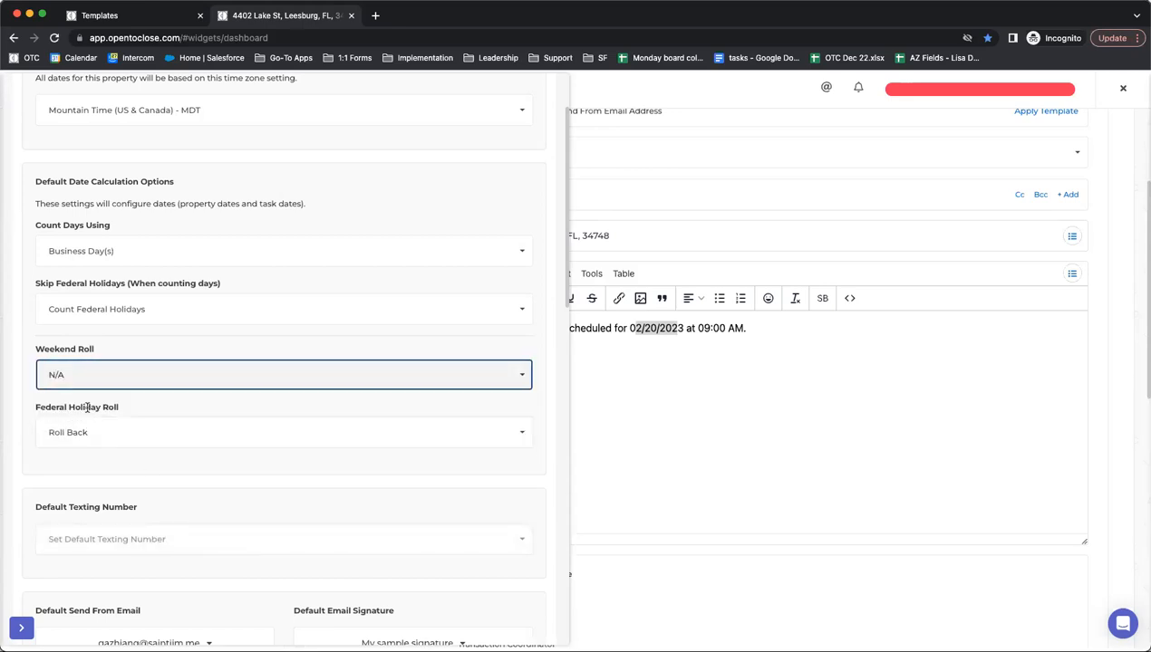
{"action": "left_click", "coordinate": [96, 431]}
{"action": "left_click", "coordinate": [72, 457]}
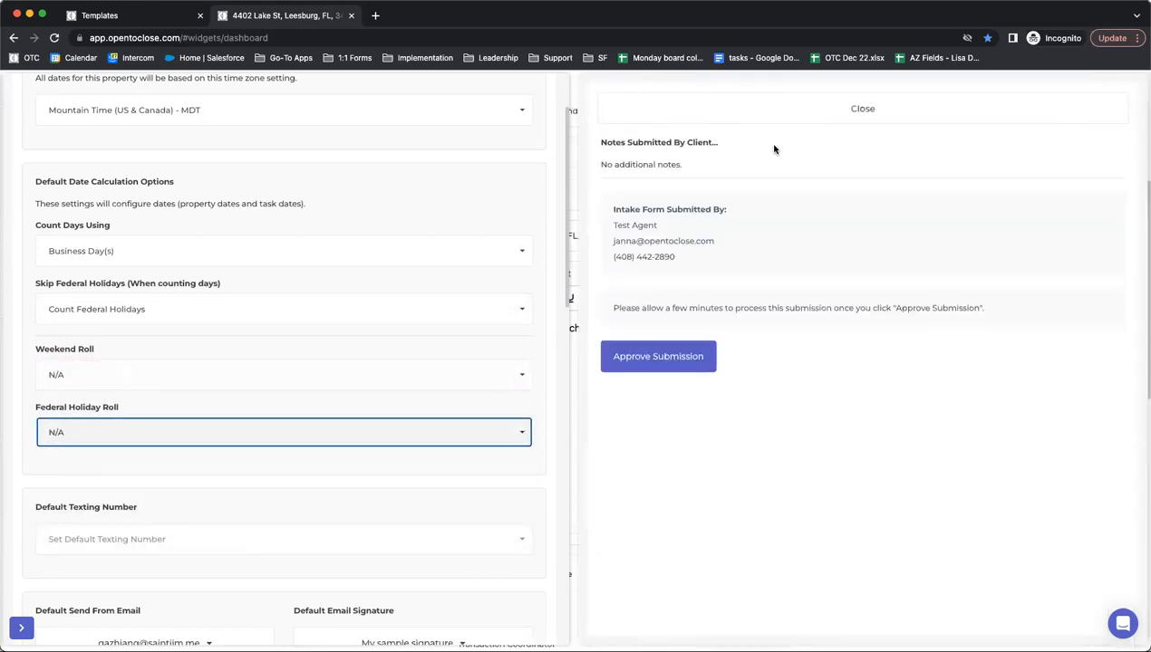
{"action": "left_click", "coordinate": [163, 24]}
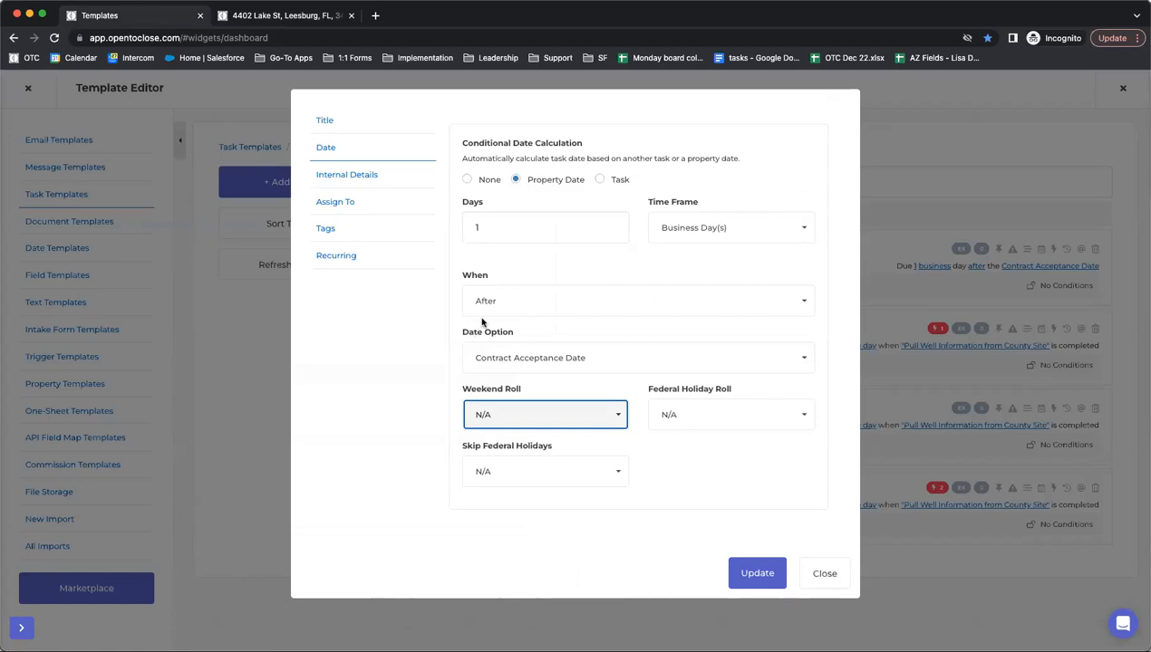
- Discard the task's date changes, recheck the first task's Weekend, Federal Holiday and Skip Federal Holidays settings
{"action": "left_click", "coordinate": [825, 573]}
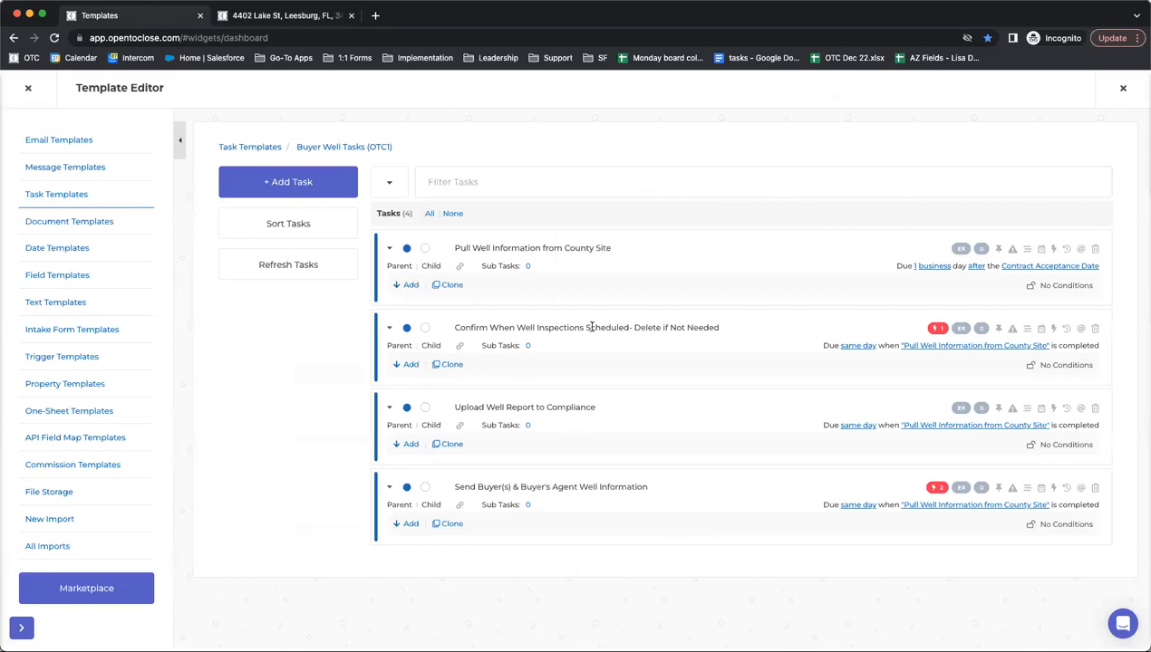
{"action": "left_click", "coordinate": [1040, 250]}
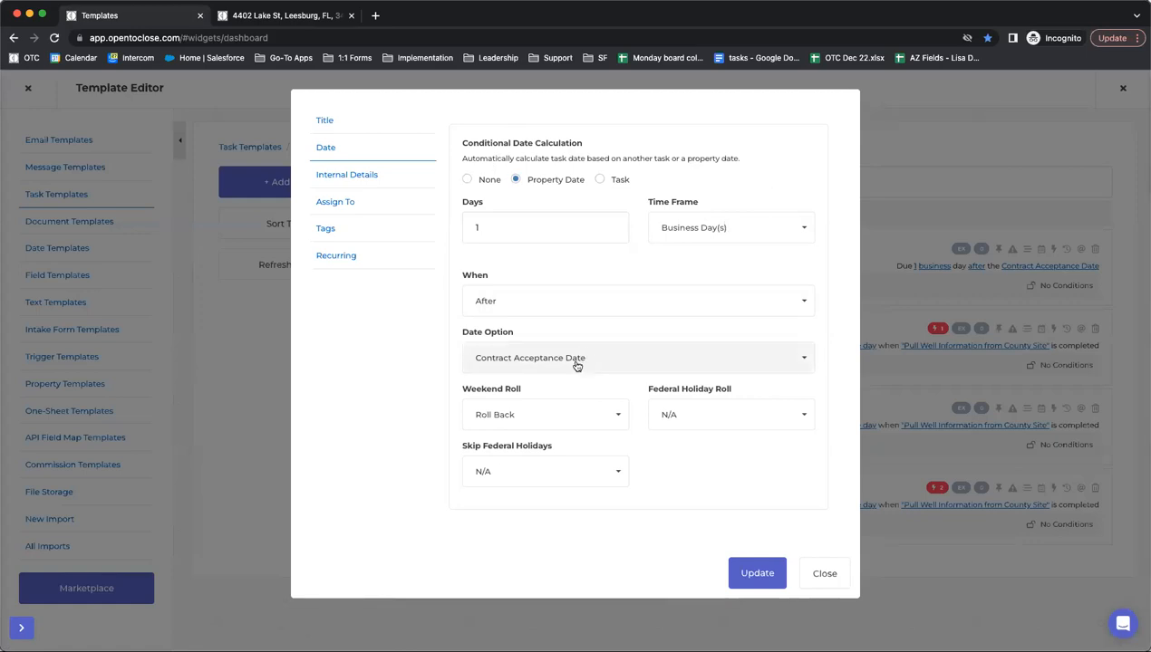
{"action": "left_click_drag", "start_coordinate": [462, 389], "coordinate": [743, 395]}
{"action": "left_click_drag", "start_coordinate": [448, 449], "coordinate": [611, 449]}
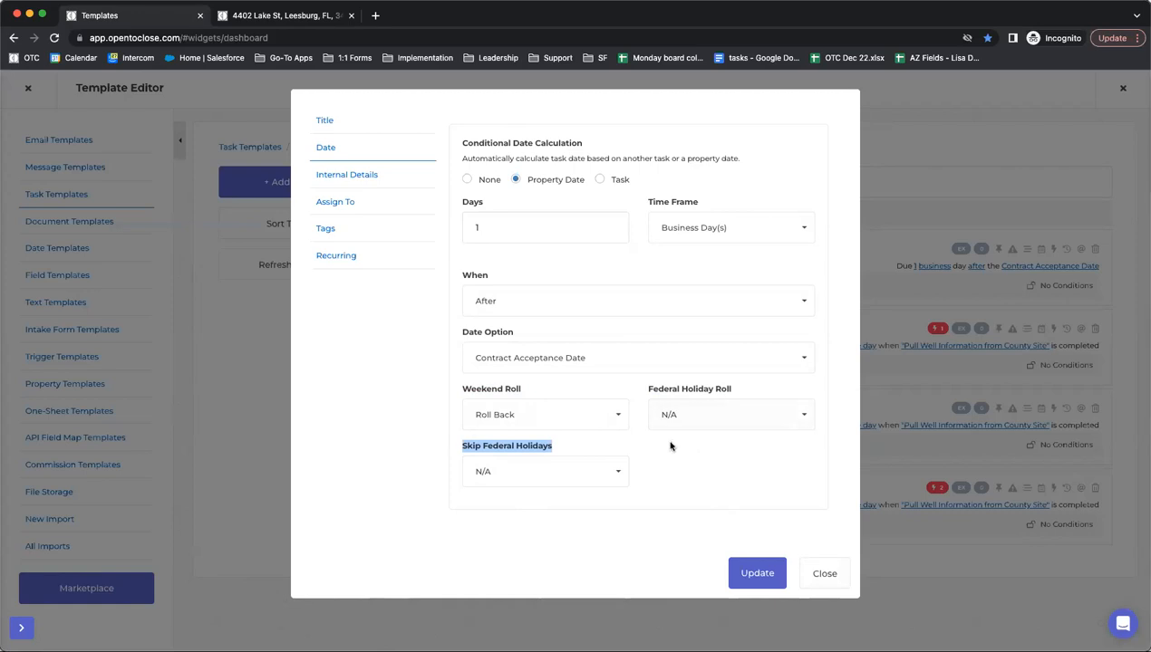
{"action": "left_click", "coordinate": [826, 570]}
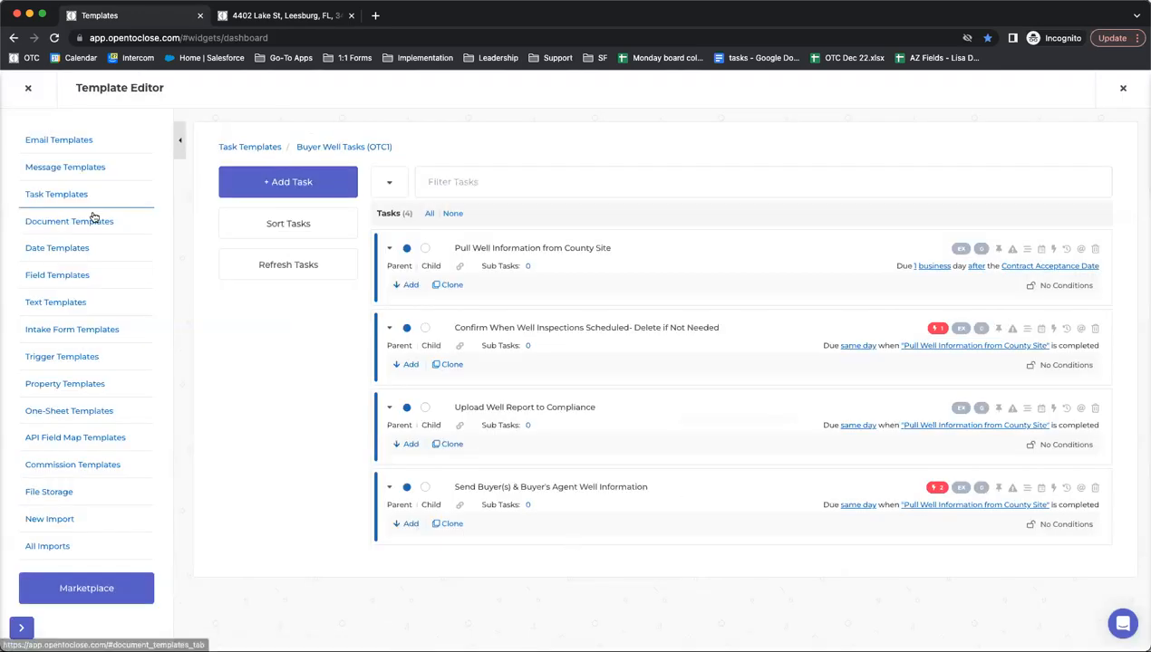
- Open the Contract to Close Date Template (OTC1) and edit its Earnest Money Due Date
{"action": "left_click", "coordinate": [46, 250]}
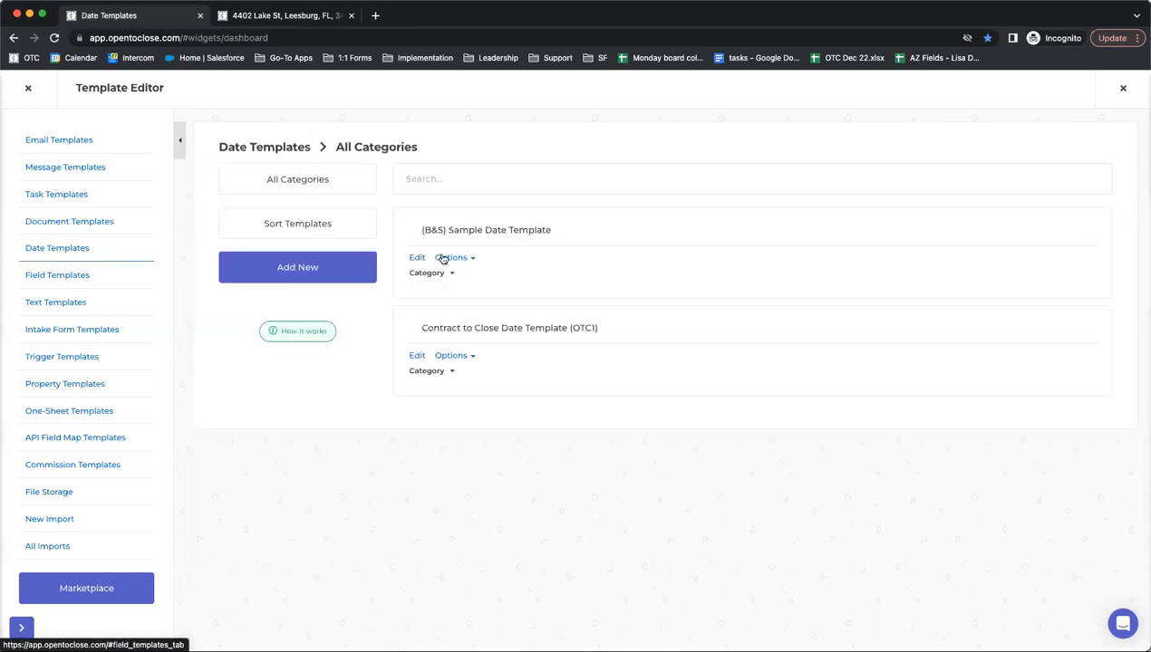
{"action": "left_click", "coordinate": [416, 356]}
{"action": "left_click", "coordinate": [430, 228]}
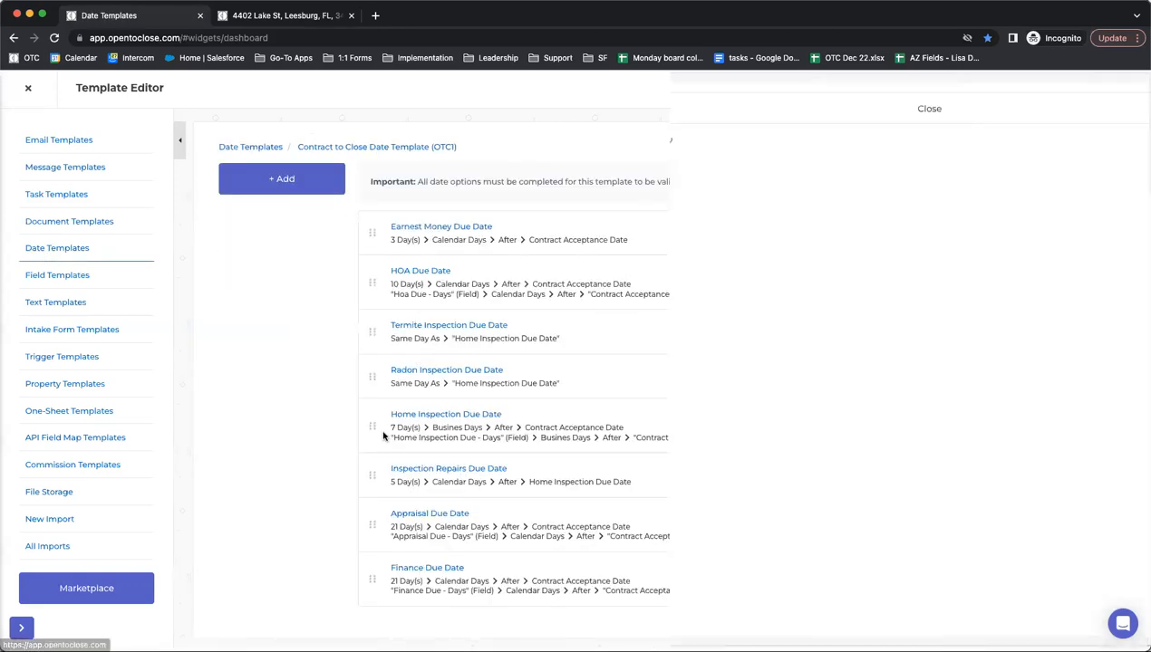
- Set the Earnest Money Due Date's holiday and weekend rolls to Roll Forward, then close the editor
{"action": "mouse_move", "coordinate": [669, 409]}
{"action": "left_mouse_down"}
{"action": "mouse_move", "coordinate": [575, 406]}
{"action": "mouse_move", "coordinate": [677, 409]}
{"action": "left_mouse_up"}
{"action": "left_click", "coordinate": [605, 409]}
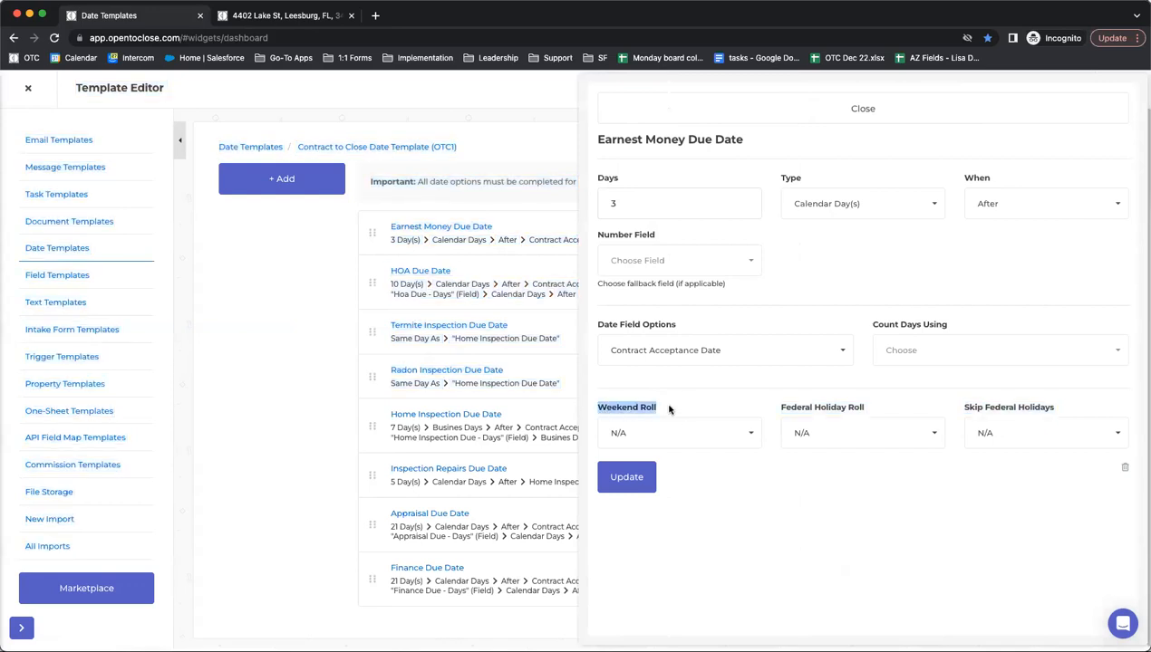
{"action": "left_click", "coordinate": [834, 435]}
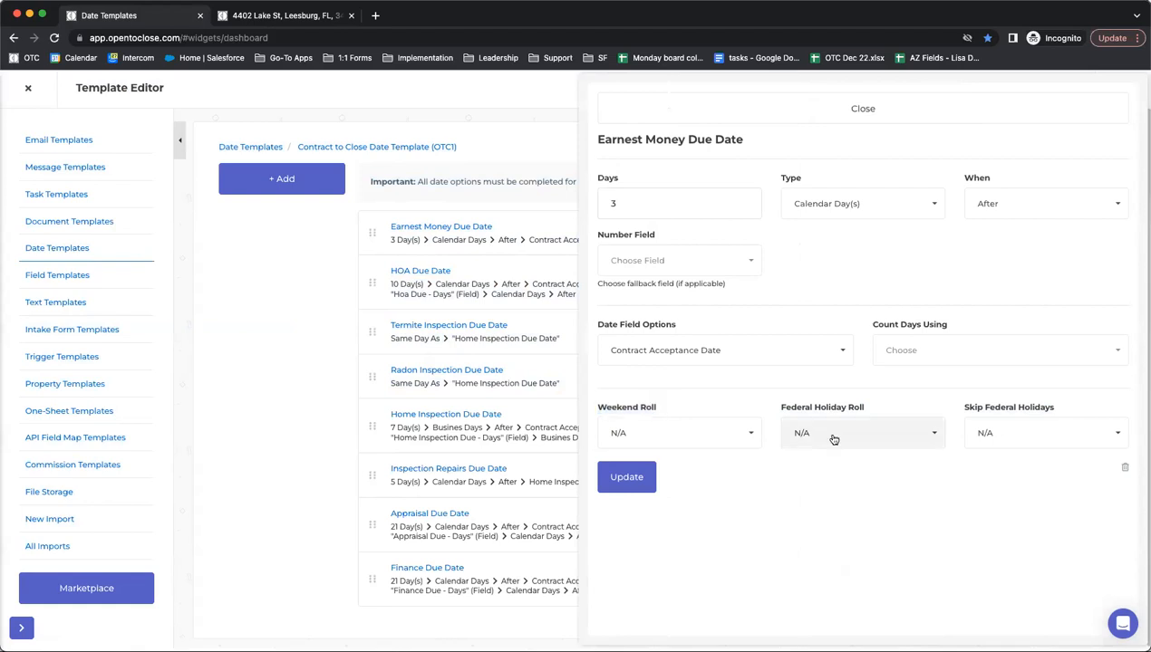
{"action": "left_click", "coordinate": [810, 495]}
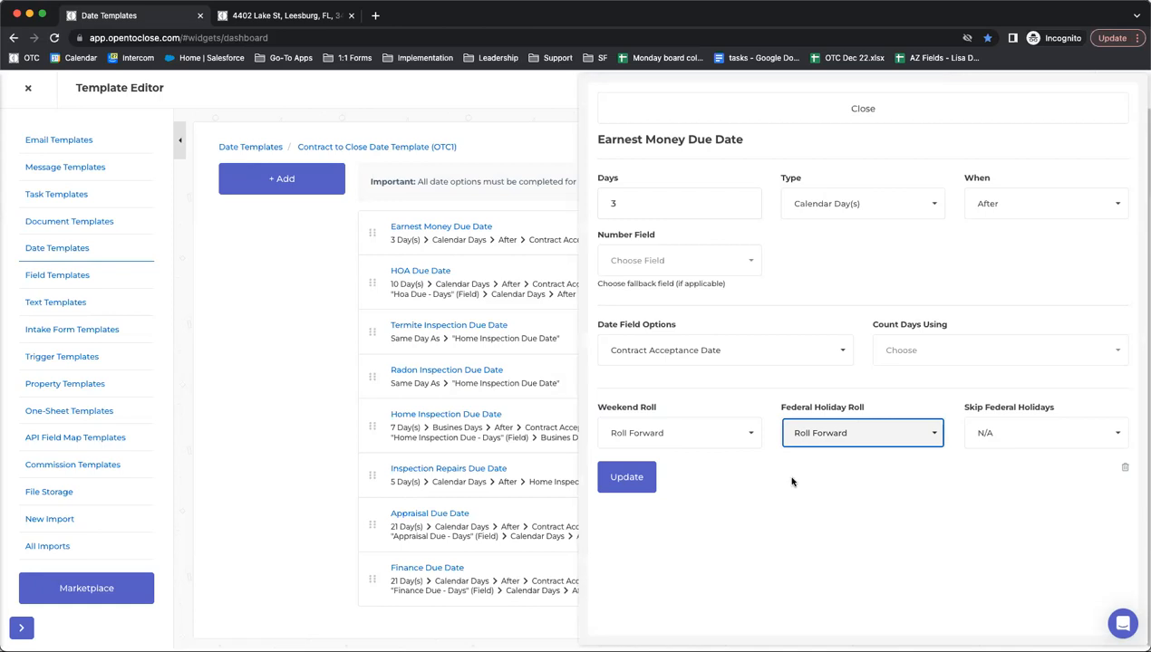
{"action": "left_click", "coordinate": [771, 497]}
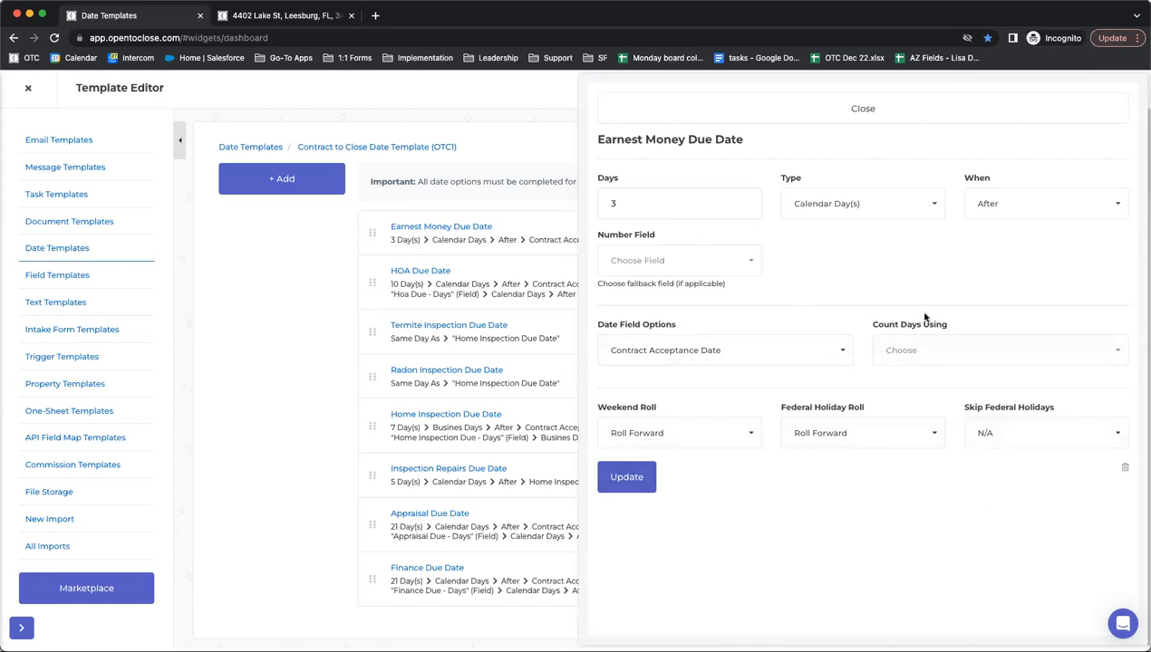
{"action": "left_click", "coordinate": [776, 119]}
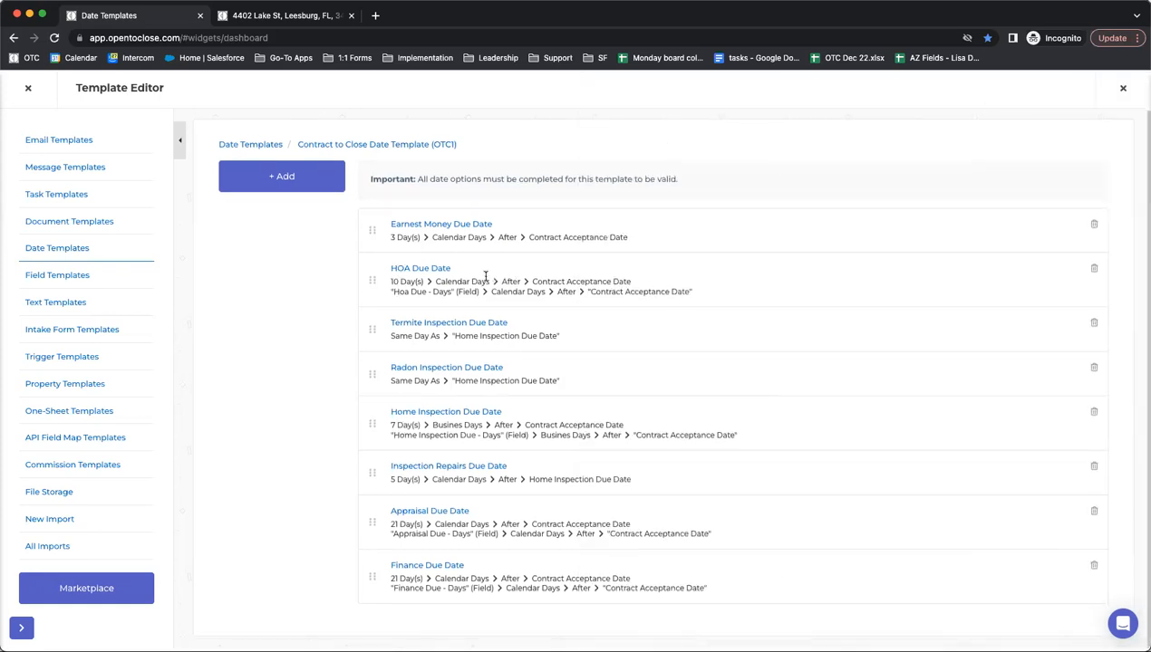